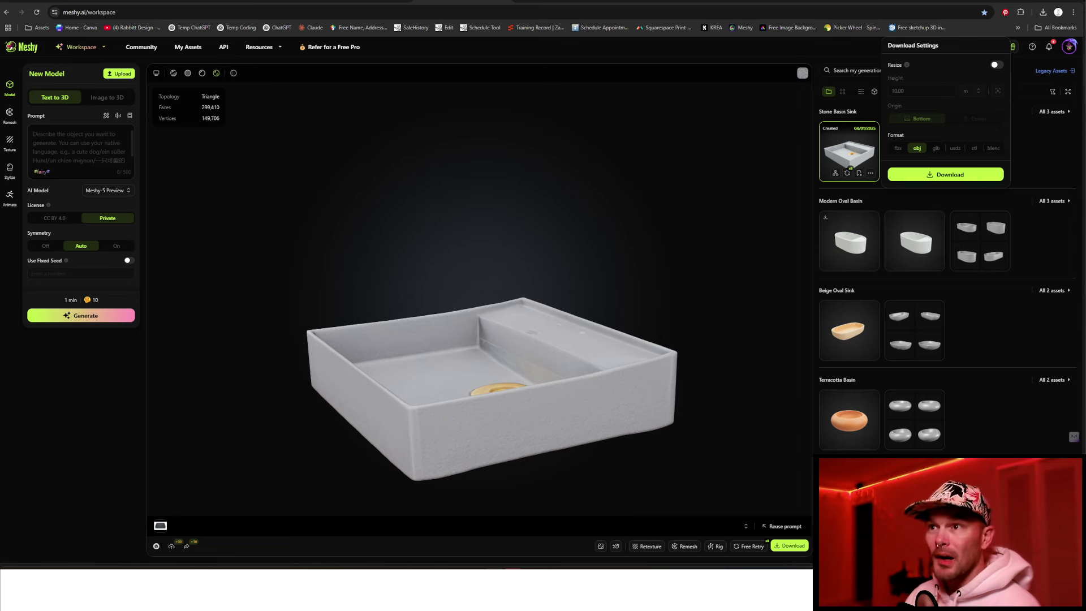
Browse the Concretti all-sinks collection for reference sink designs.
key("ctrl+Tab")
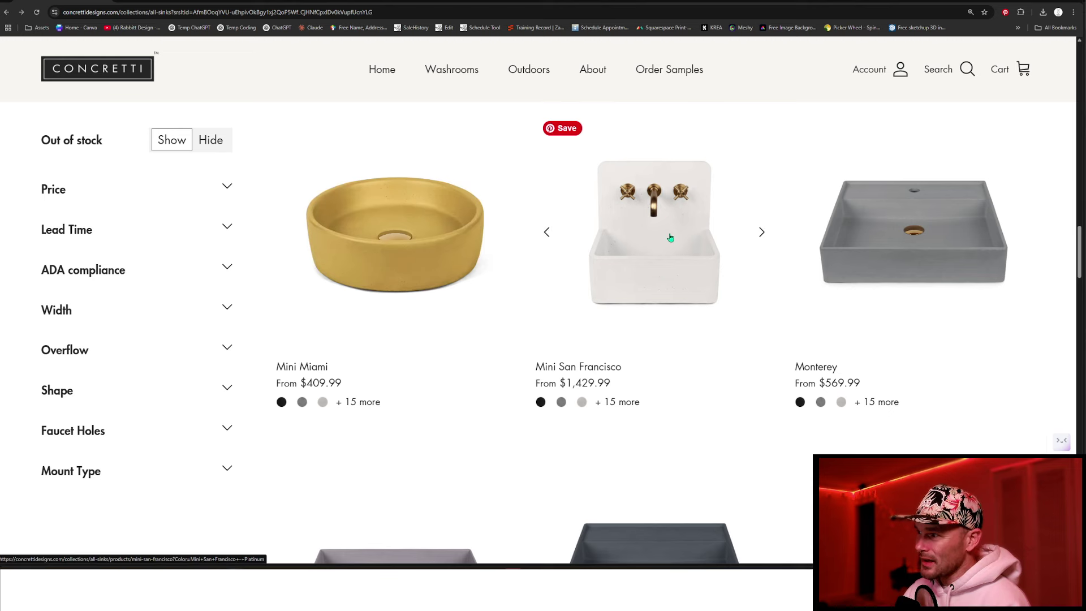
scroll(606, 344, "down", 2)
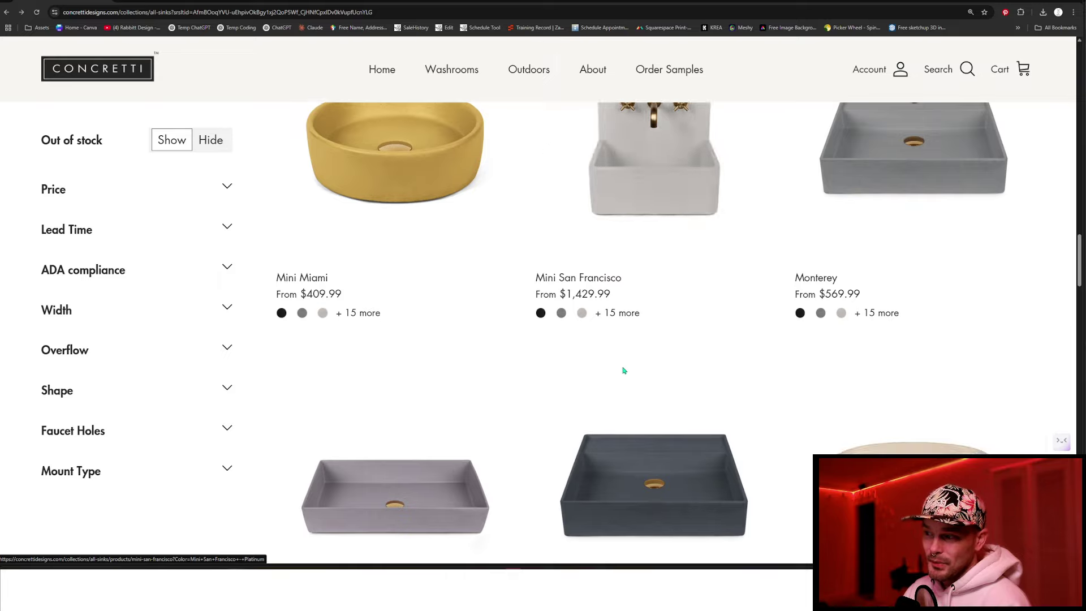
scroll(624, 371, "down", 7)
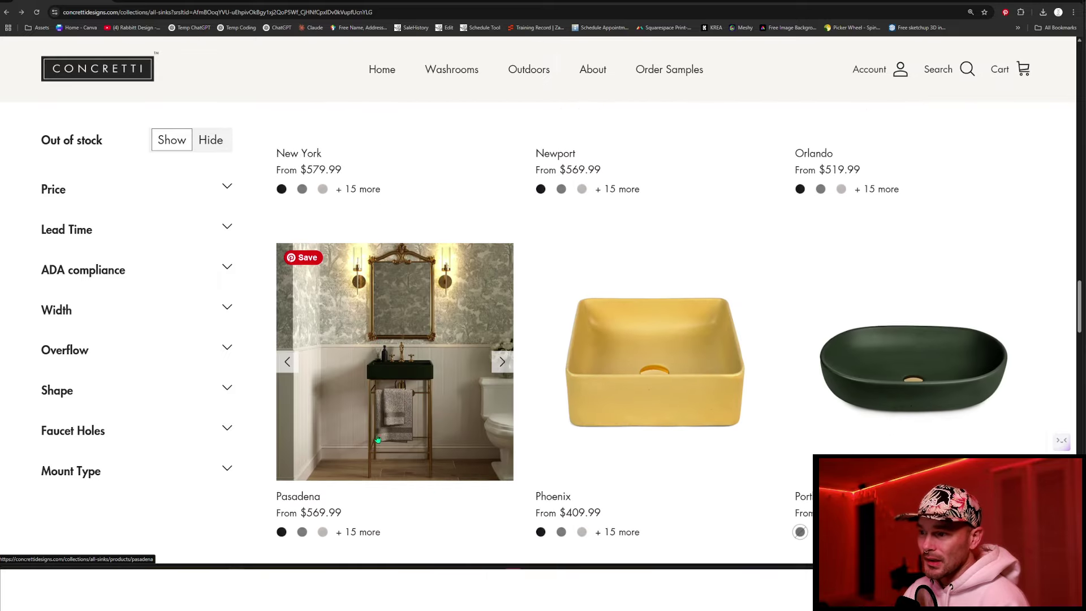
scroll(453, 431, "down", 4)
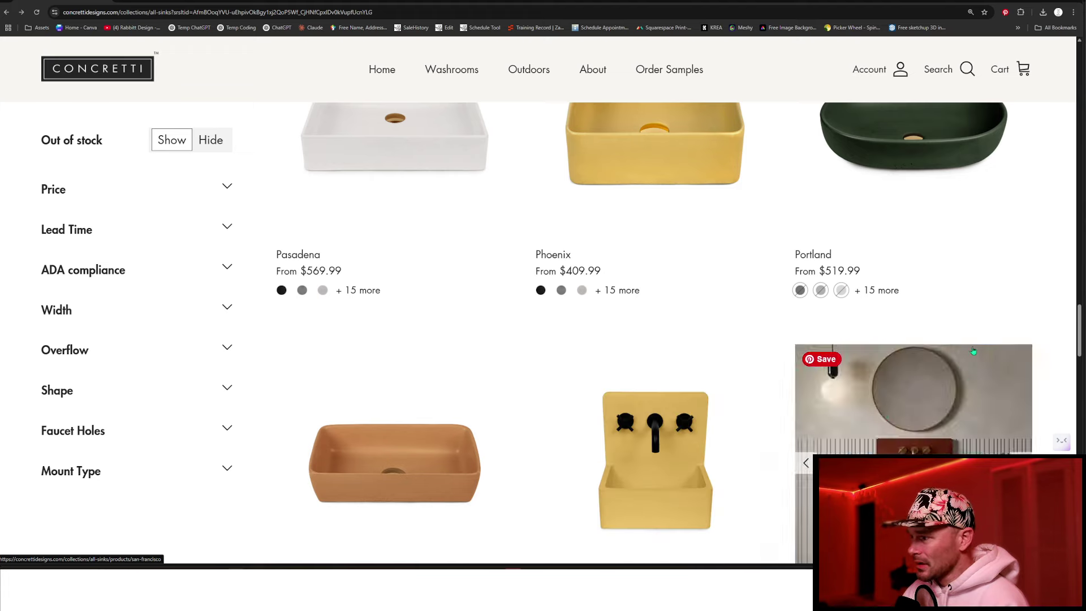
scroll(529, 270, "up", 9)
scroll(529, 270, "up", 15)
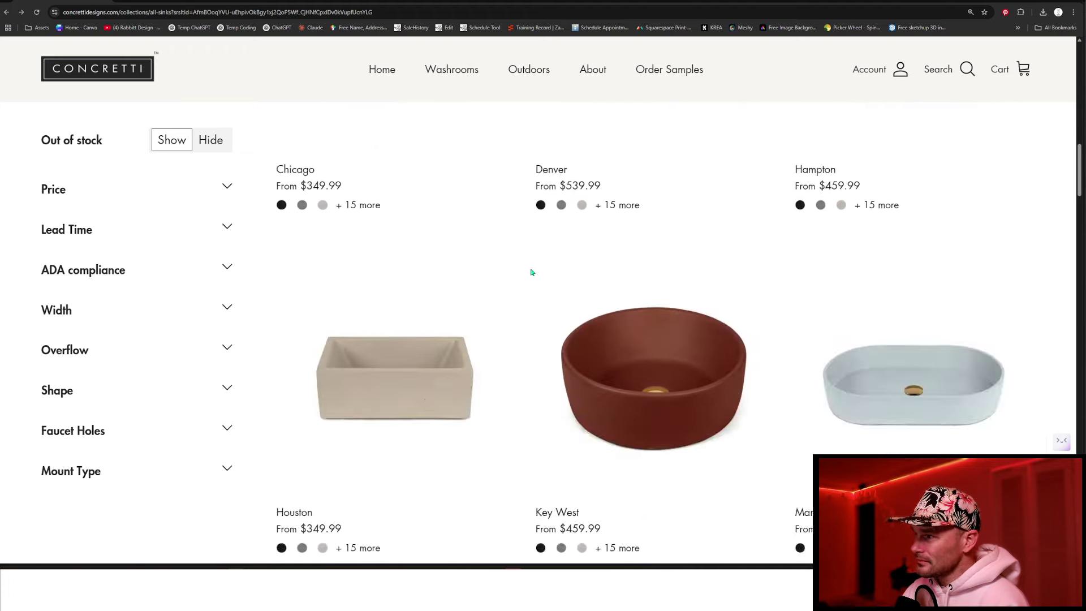
scroll(558, 277, "down", 9)
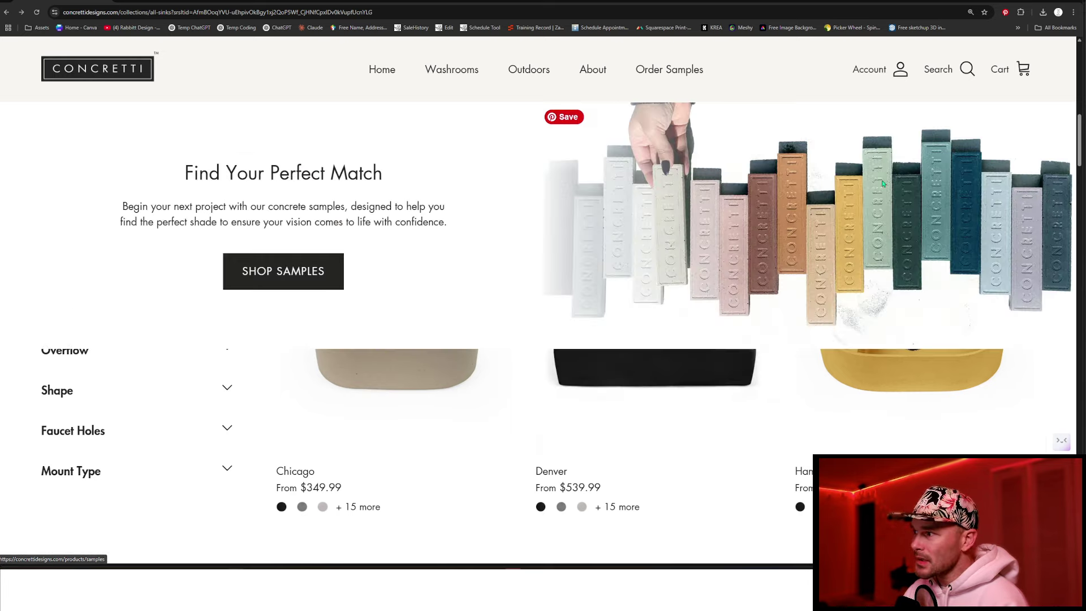
Return to the Meshy workspace and inspect the generated stone basin sink from above.
left_click(326, 4)
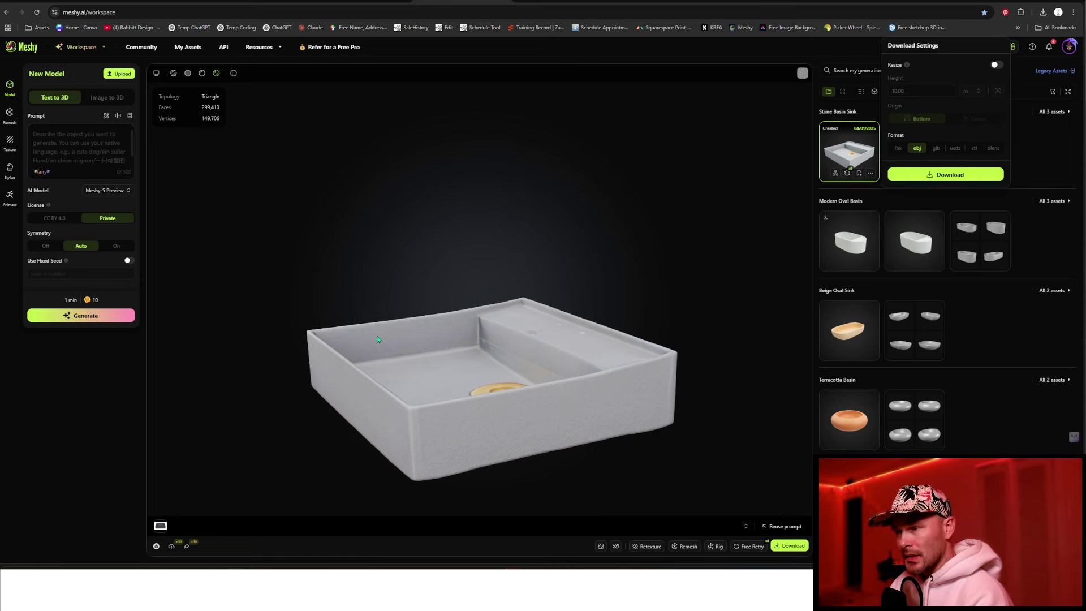
left_click_drag(564, 416, 539, 324)
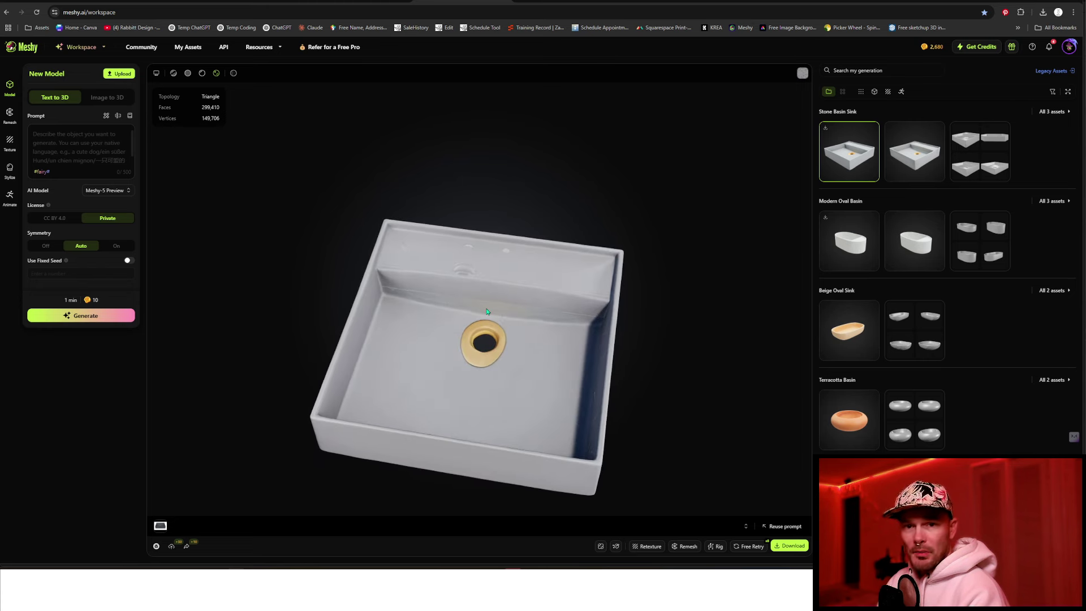
mouse_move(851, 144)
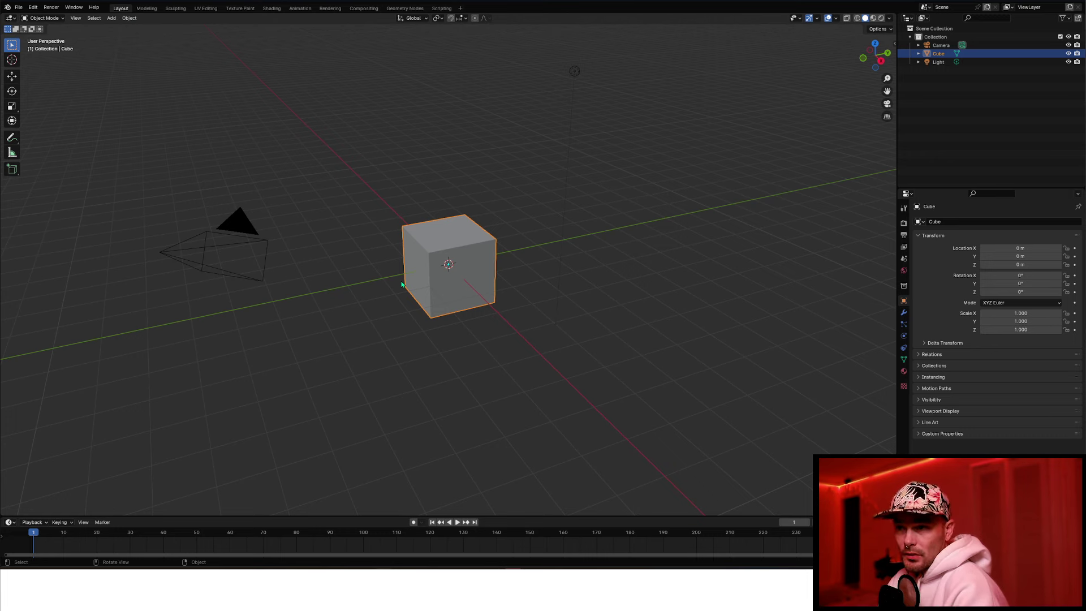
Switch to Blender and delete the default cube from the scene.
left_click(556, 247)
left_click(490, 243)
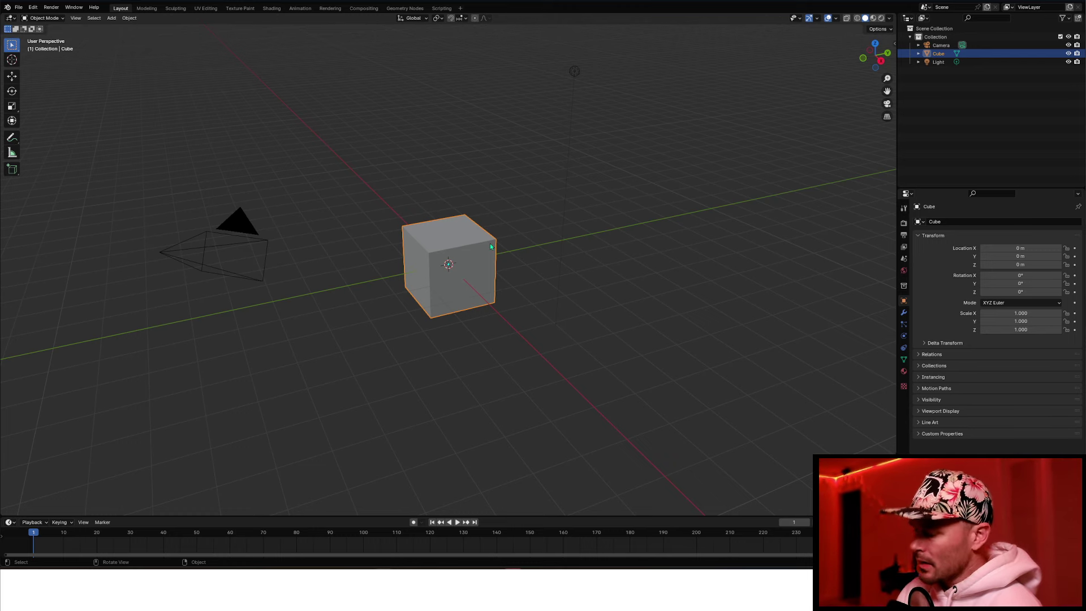
key("Delete")
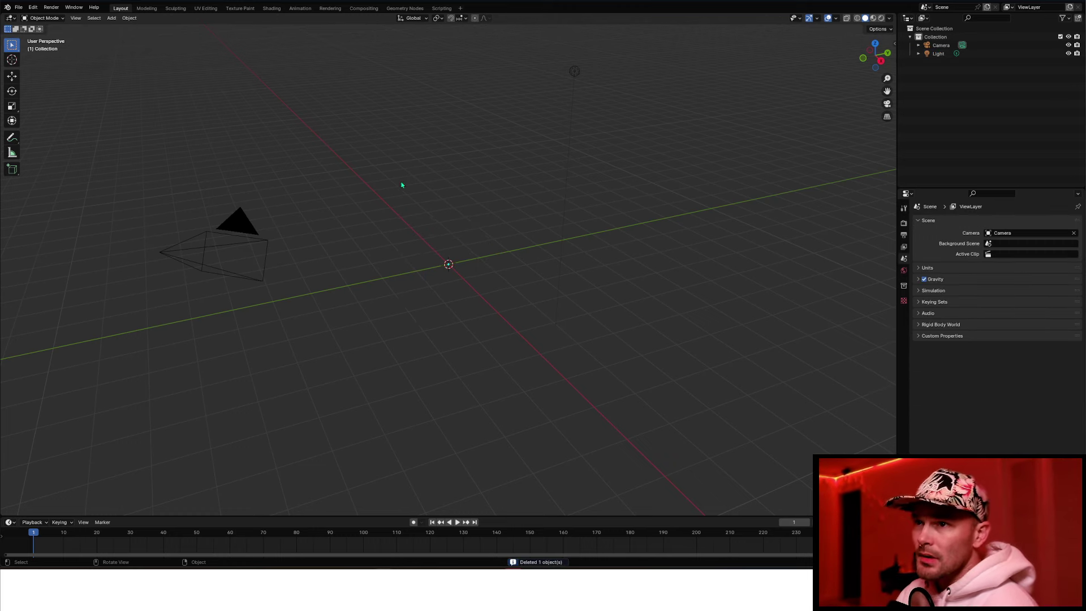
left_click(19, 7)
mouse_move(57, 126)
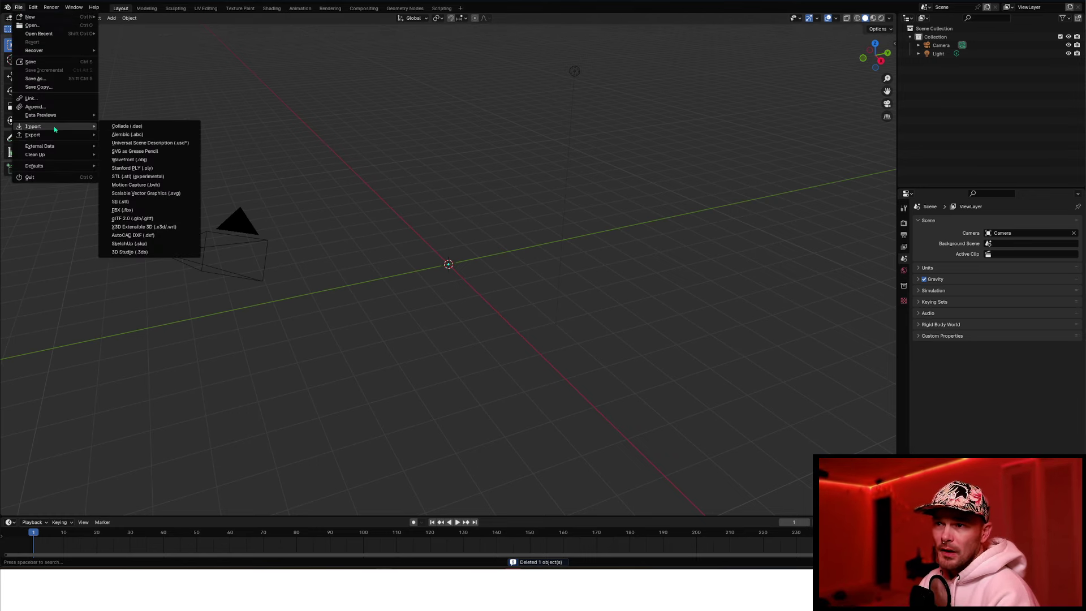
left_click(151, 160)
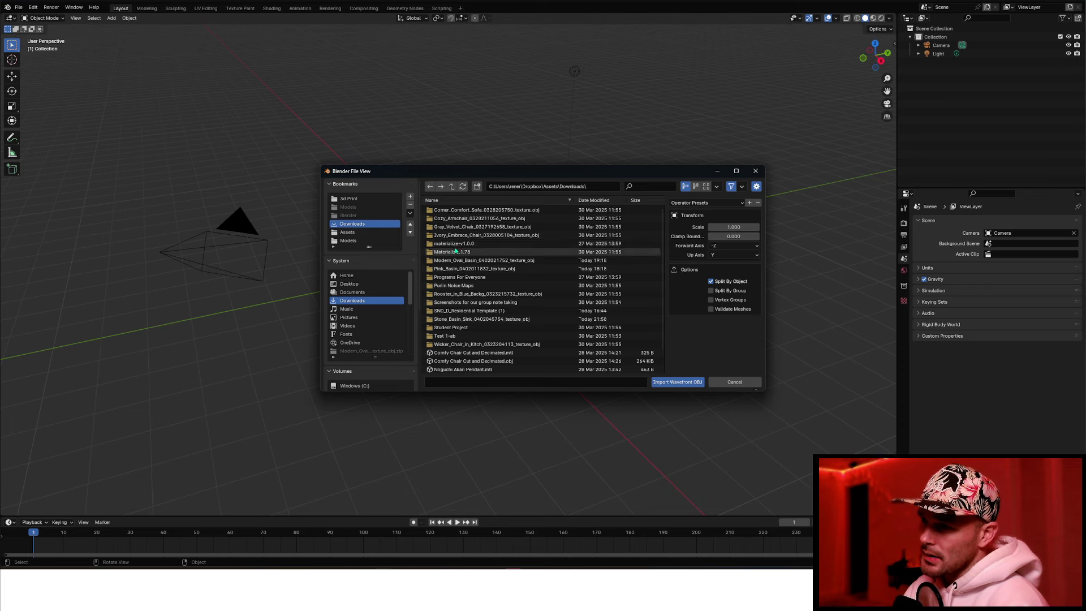
double_click(461, 320)
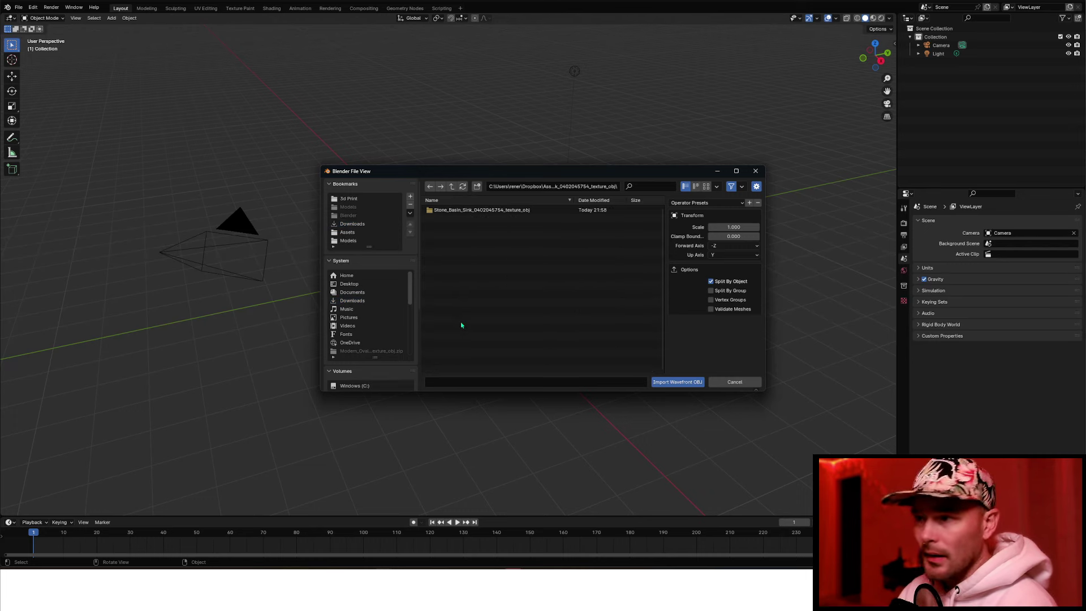
double_click(456, 211)
left_click(457, 220)
double_click(457, 219)
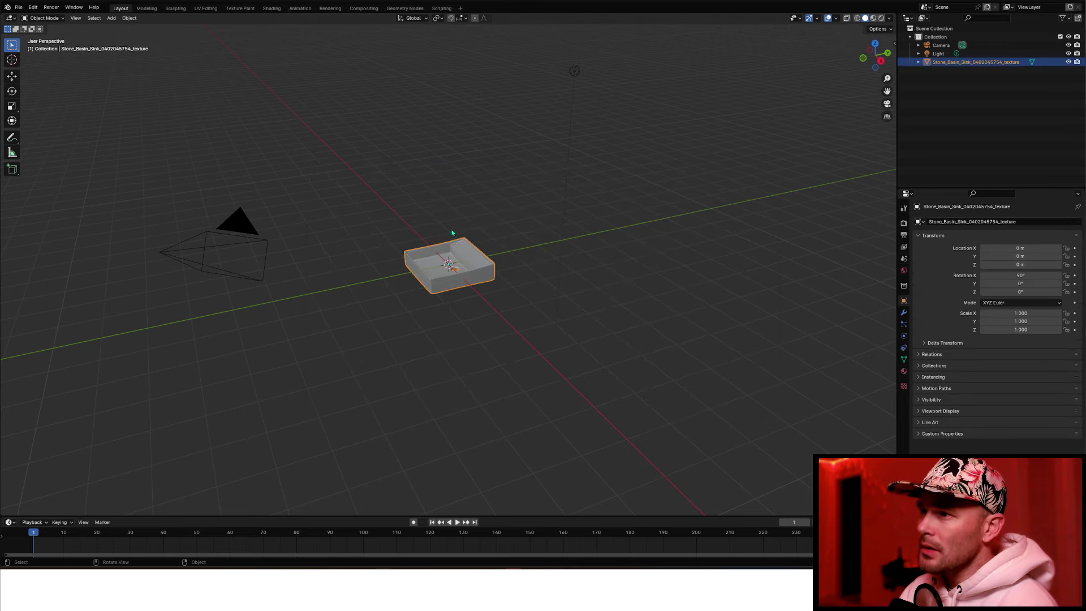
Examine the imported sink mesh up close from several sides, including its drain hole, rear ledge and rim.
scroll(574, 307, "up", 5)
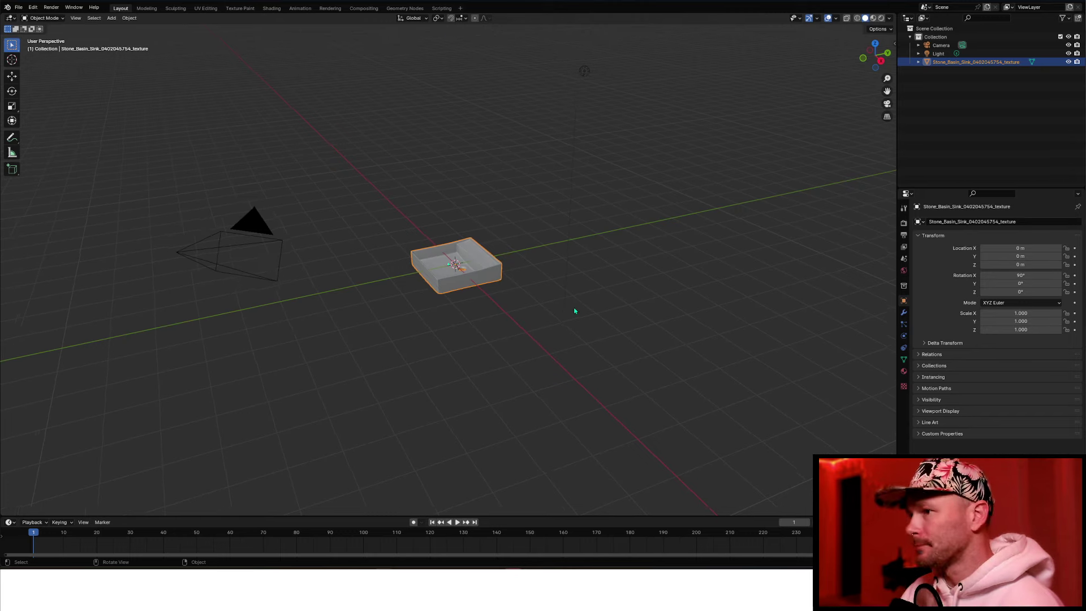
scroll(575, 310, "up", 5)
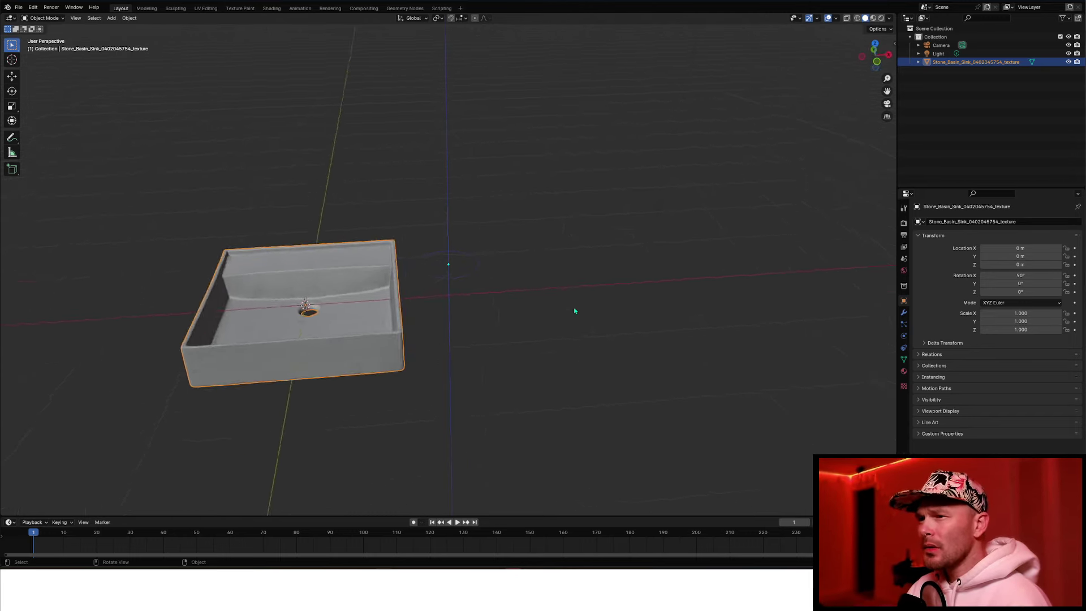
scroll(574, 310, "up", 5)
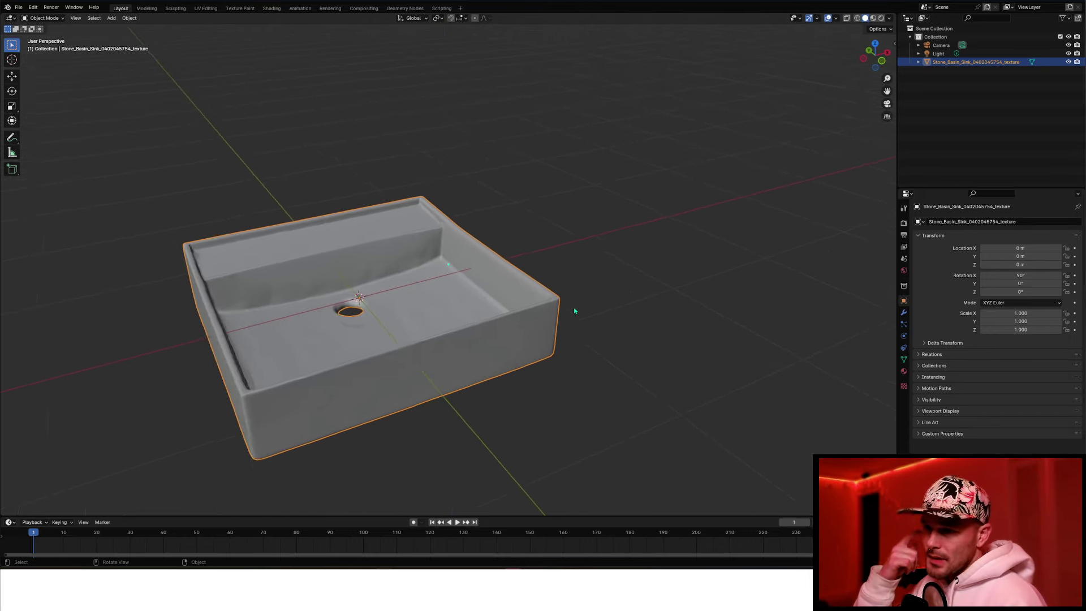
scroll(574, 310, "up", 2)
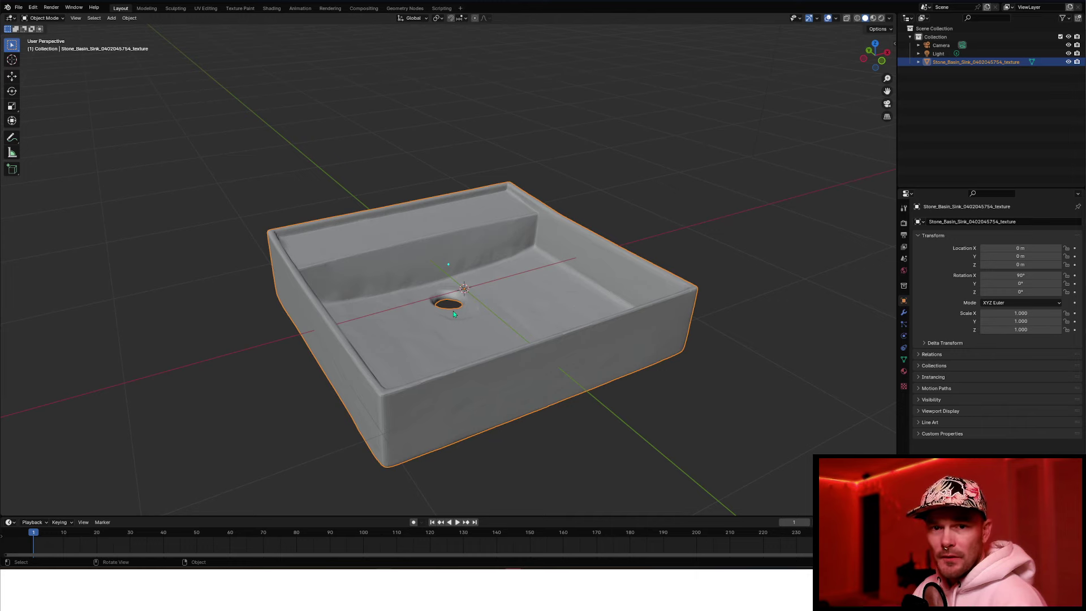
scroll(454, 313, "up", 8)
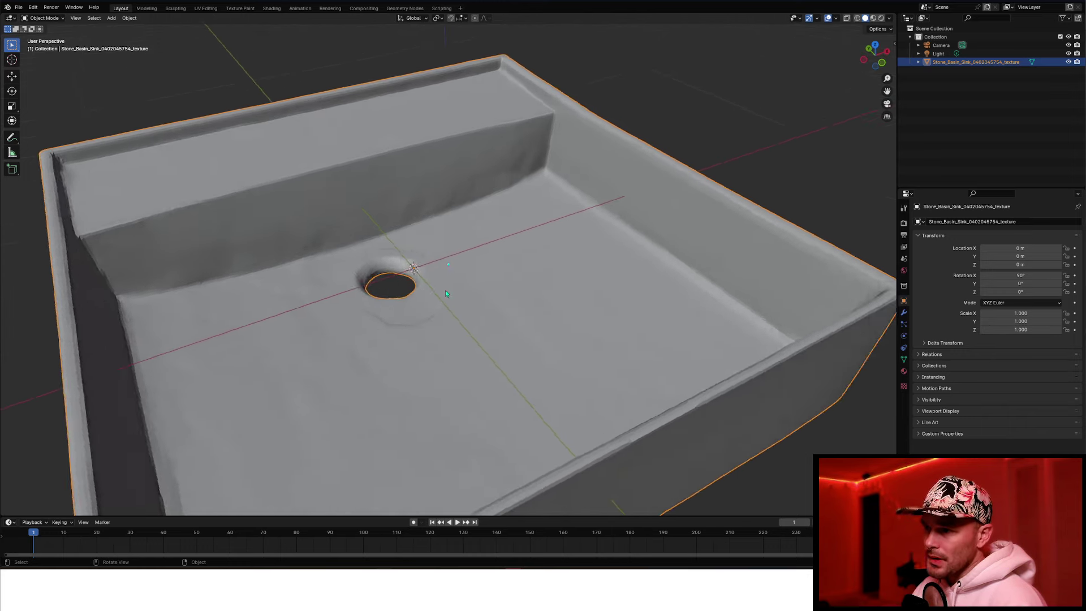
scroll(444, 291, "down", 5)
scroll(442, 291, "left", 5)
scroll(440, 291, "up", 6)
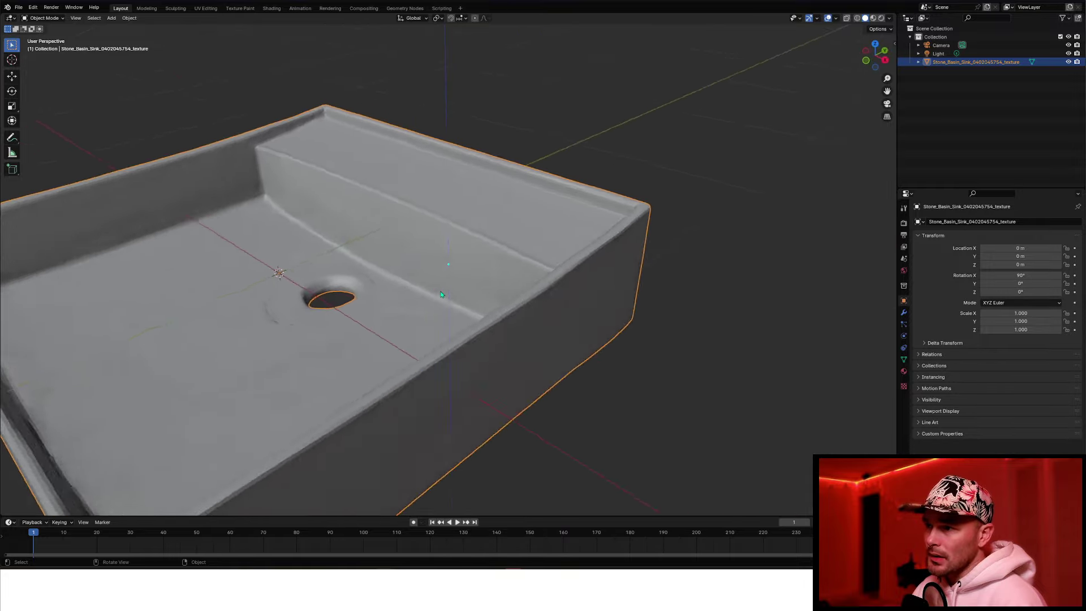
scroll(441, 294, "down", 5)
scroll(441, 294, "left", 5)
scroll(442, 294, "up", 4)
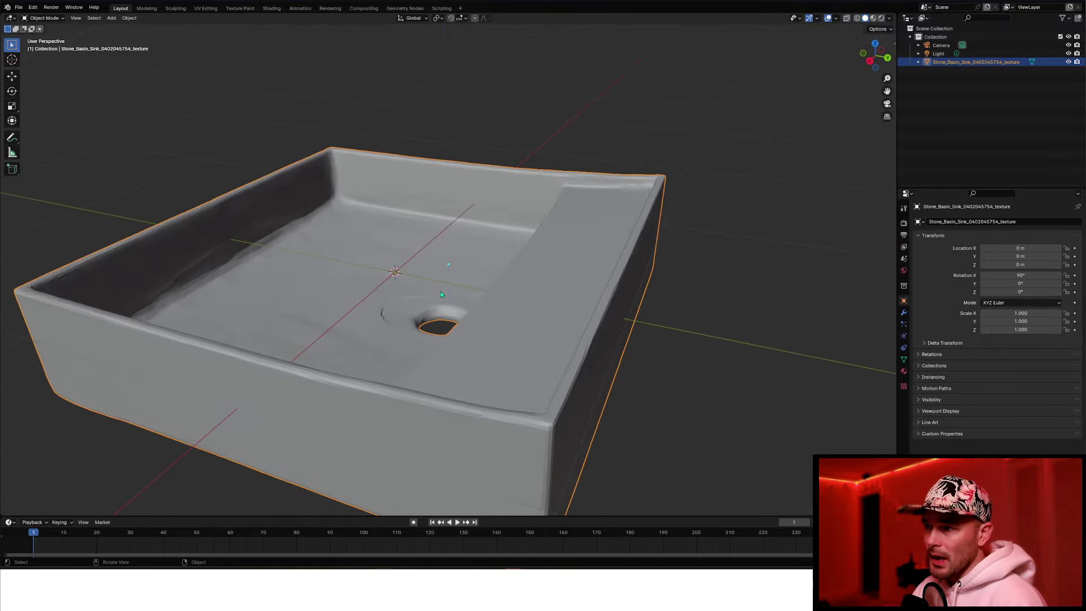
scroll(442, 294, "down", 4)
scroll(441, 294, "left", 6)
scroll(442, 294, "up", 3)
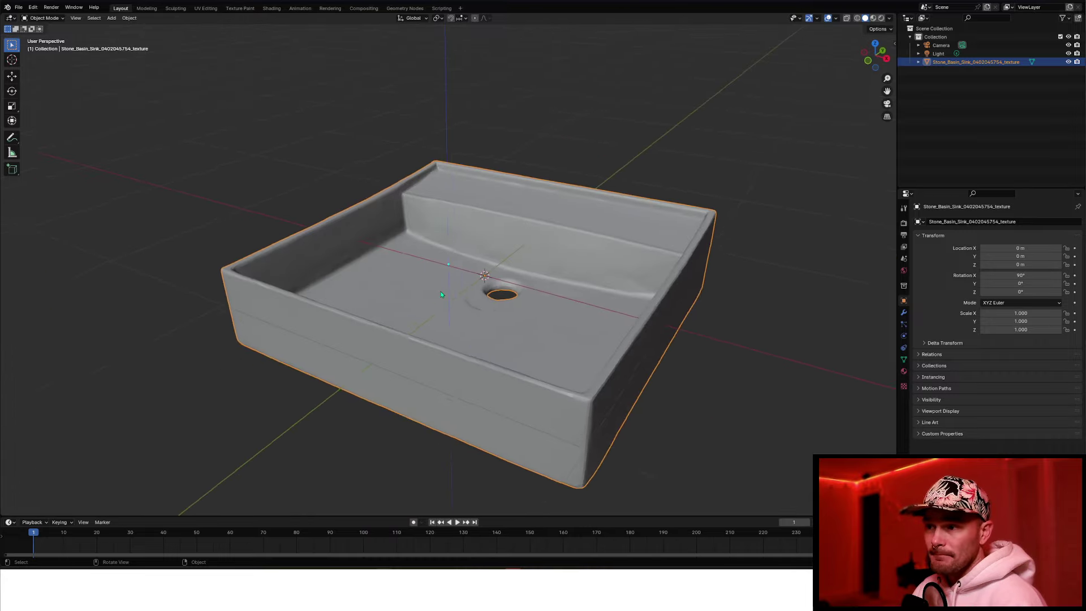
scroll(441, 295, "down", 4)
scroll(441, 295, "left", 6)
scroll(441, 294, "up", 4)
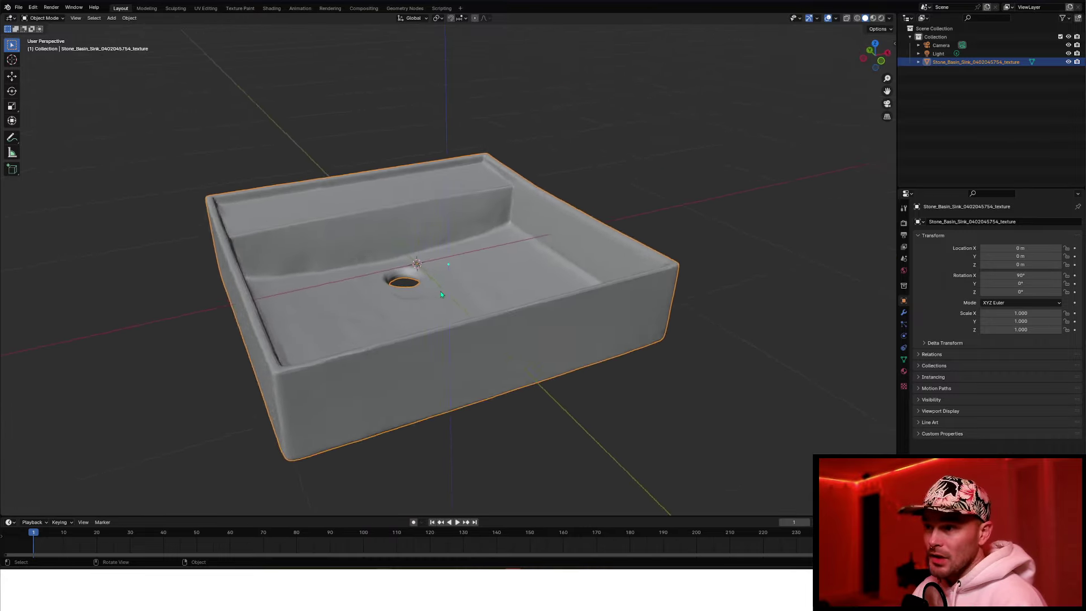
scroll(441, 294, "up", 3)
scroll(441, 294, "left", 5)
scroll(442, 294, "up", 3)
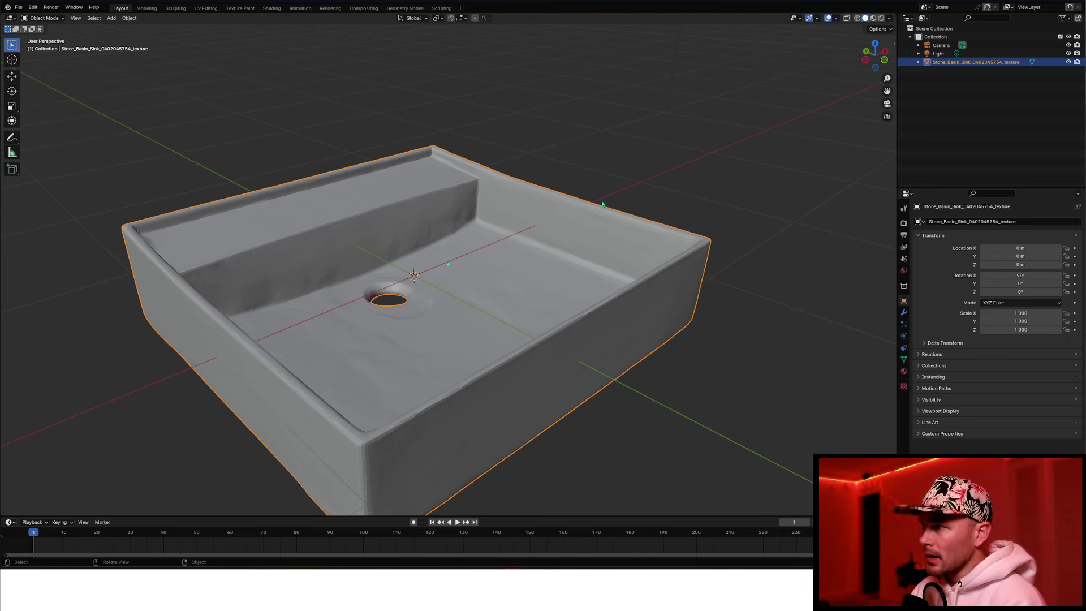
Add a Decimate modifier to the sink mesh and enable its Triangulate option.
left_click(904, 312)
left_click(1000, 222)
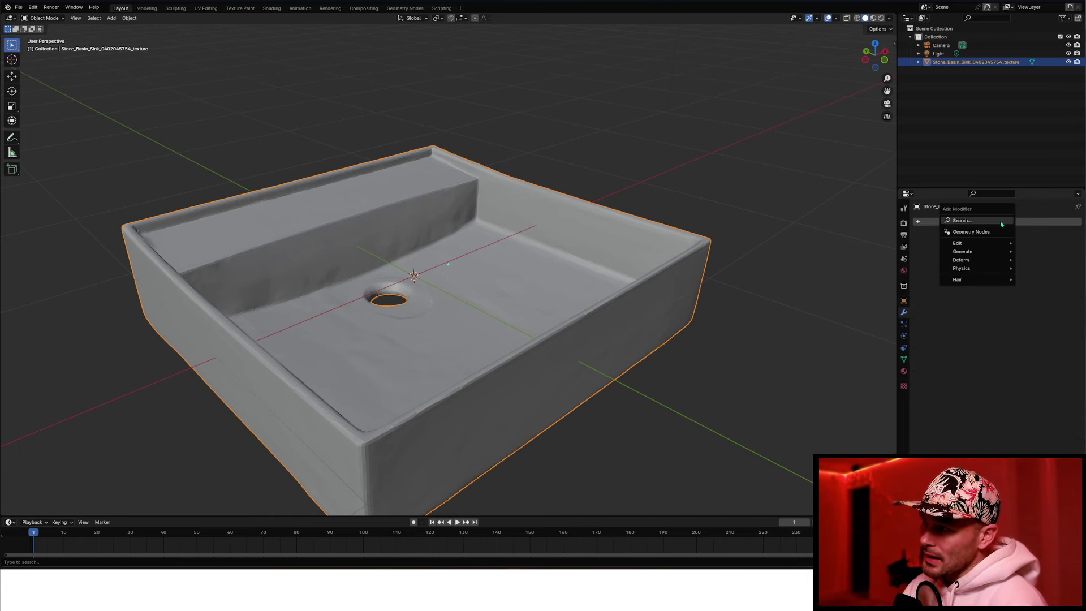
left_click(1002, 221)
type("decim")
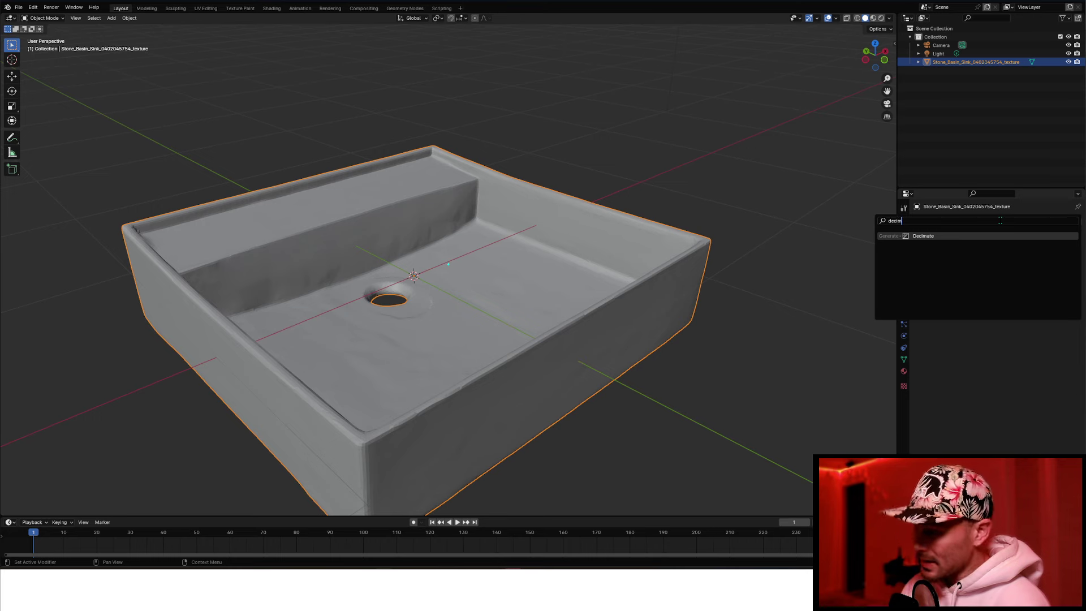
key("Return")
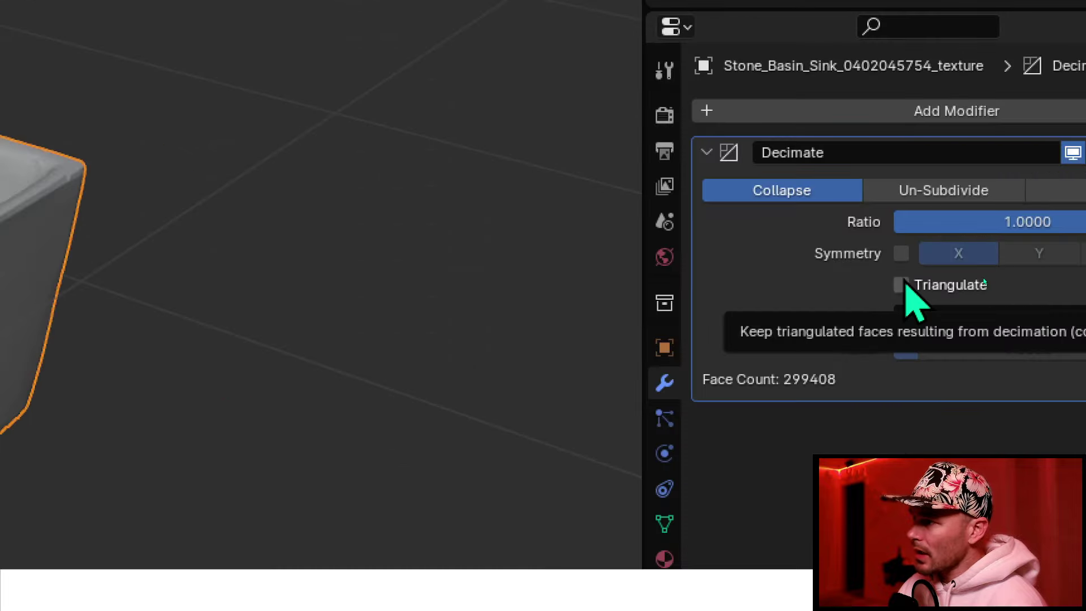
left_click(984, 280)
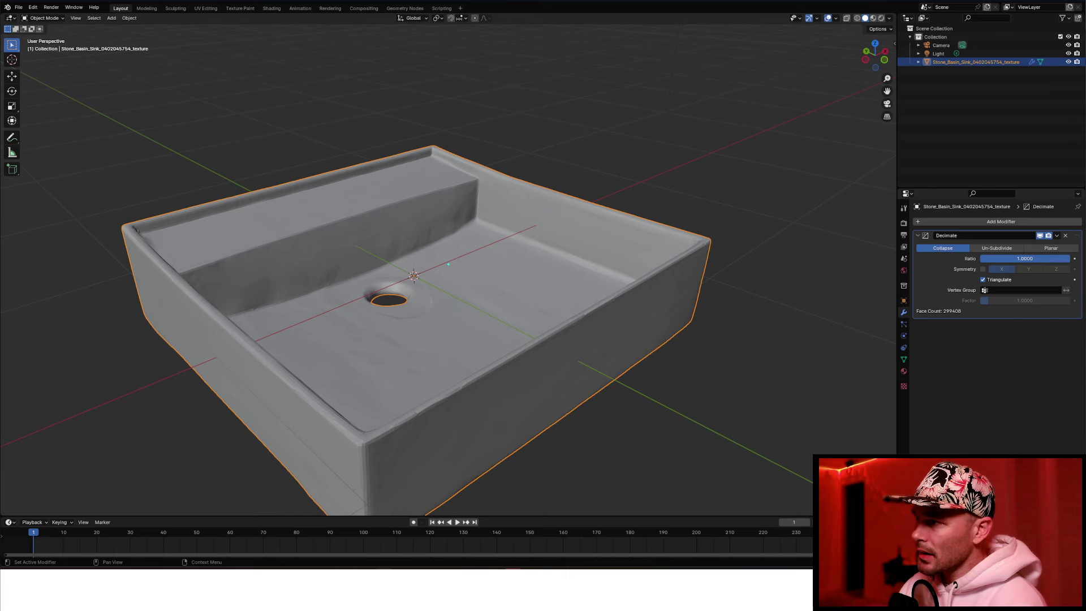
Try Decimate ratios of 0.0046 and 0.1019 on the sink and inspect the simplified surfaces.
left_click_drag(1067, 259, 982, 258)
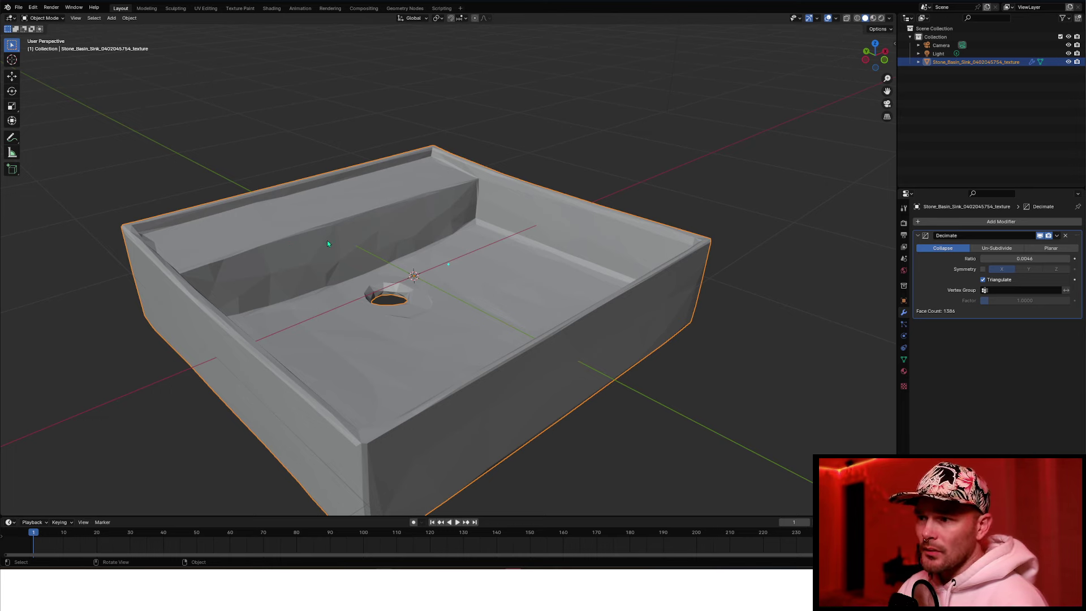
middle_click_drag(327, 243, 331, 399)
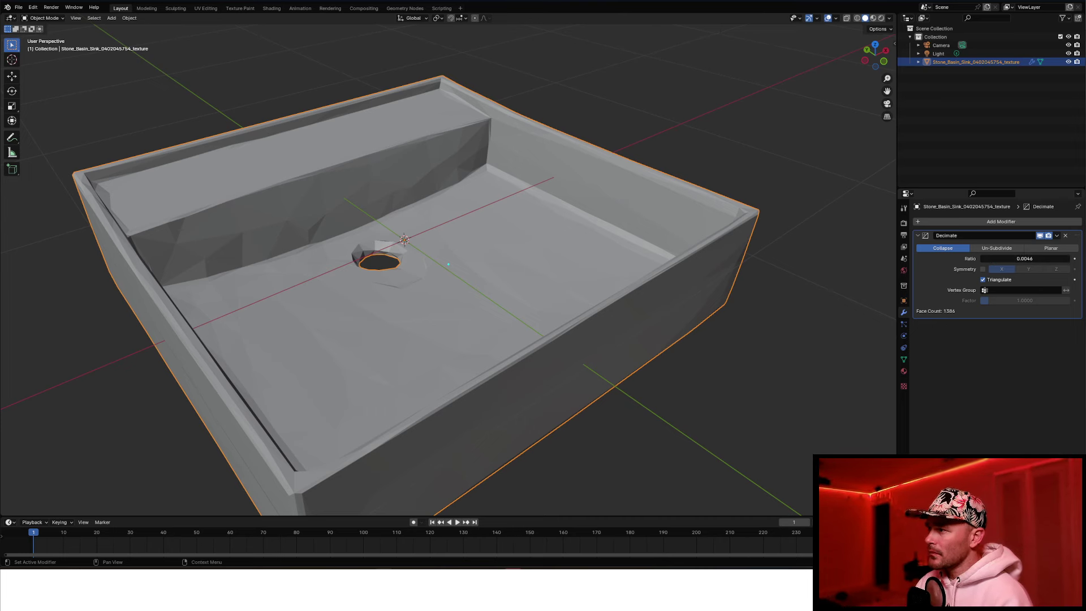
left_click_drag(1025, 258, 990, 261)
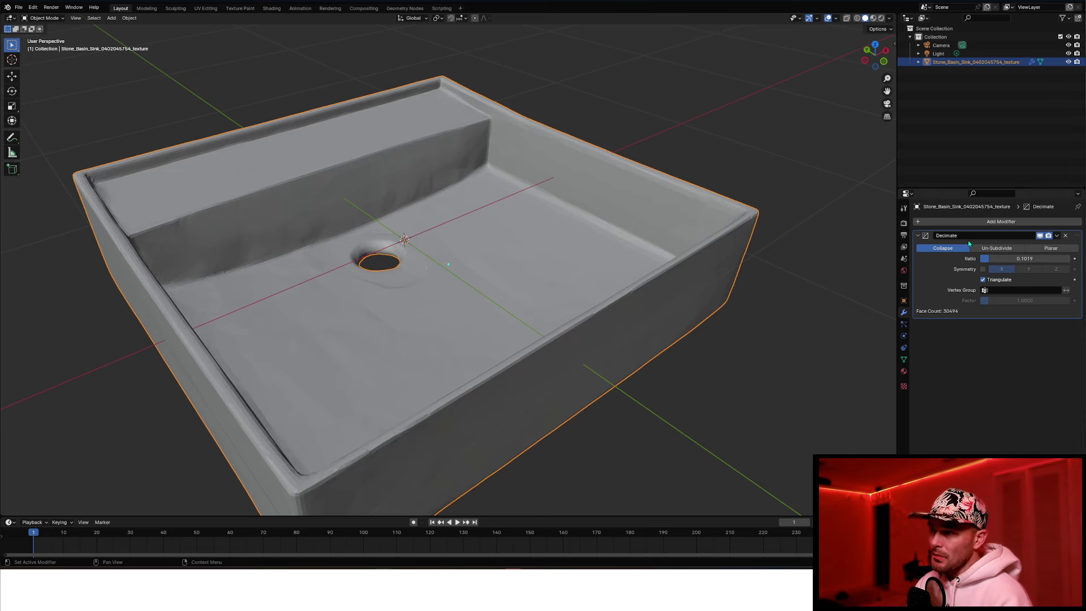
middle_click_drag(769, 248, 723, 245)
Set the sink's Decimate ratio to 0.03.
left_click(1025, 259)
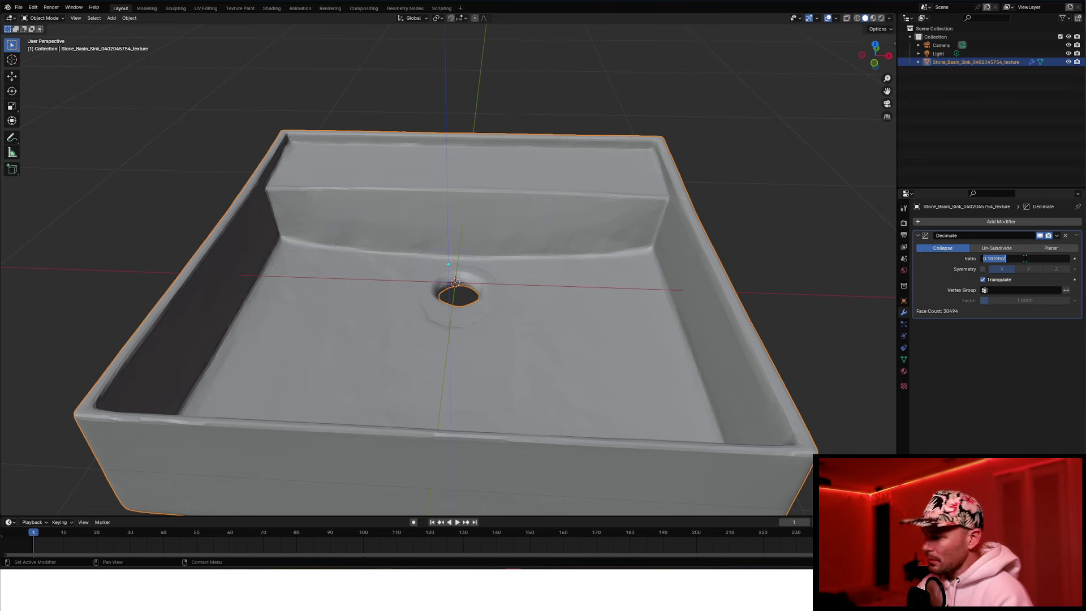
type(".03")
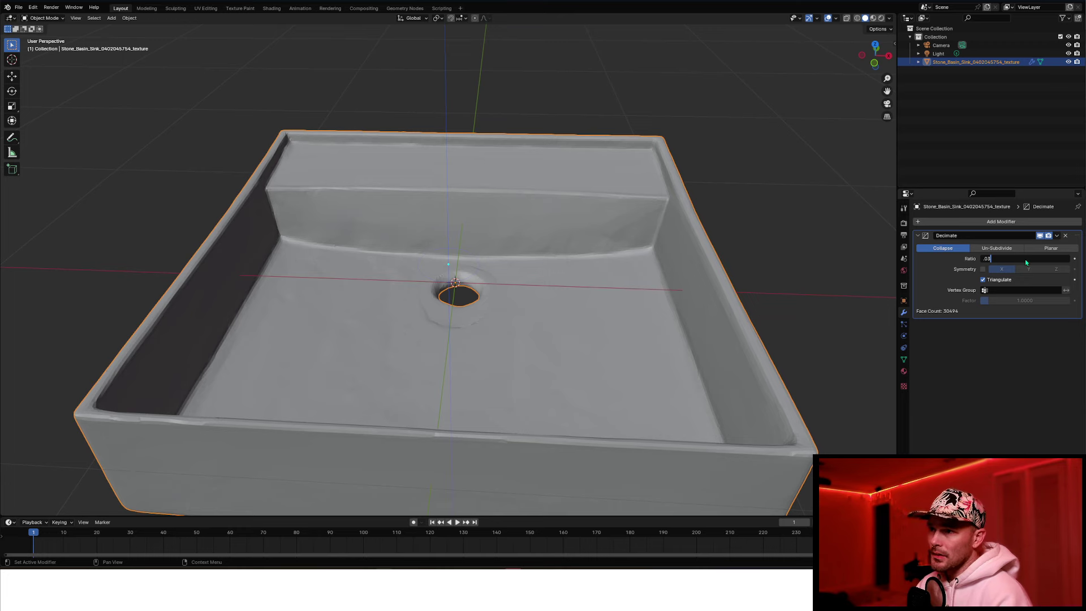
key("Return")
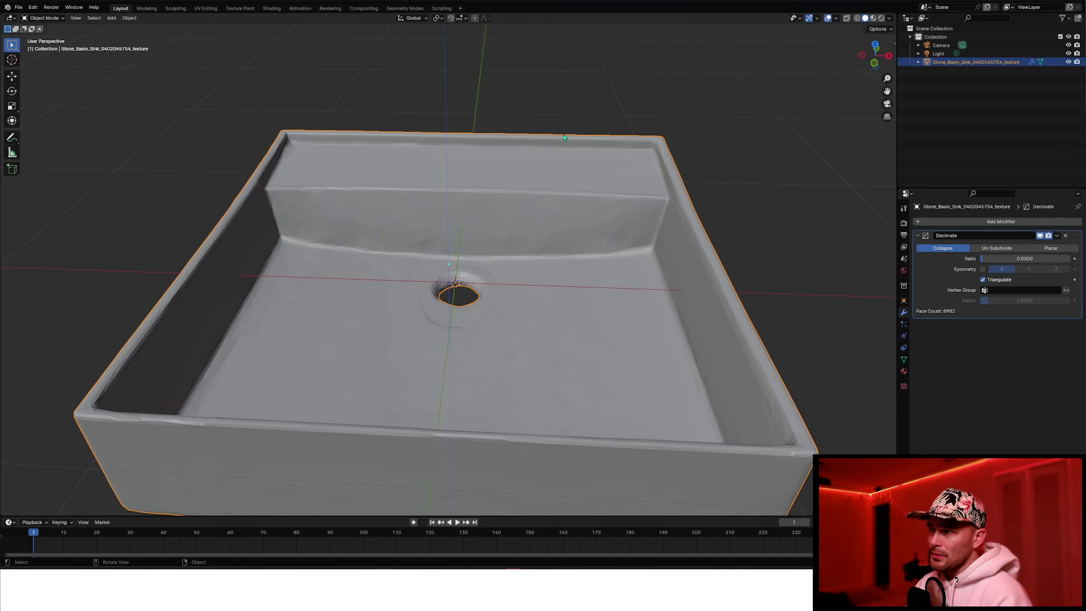
Try Decimate ratios of 0.02 and 0.01 on the sink and inspect the simplified rim corner.
left_click(1014, 258)
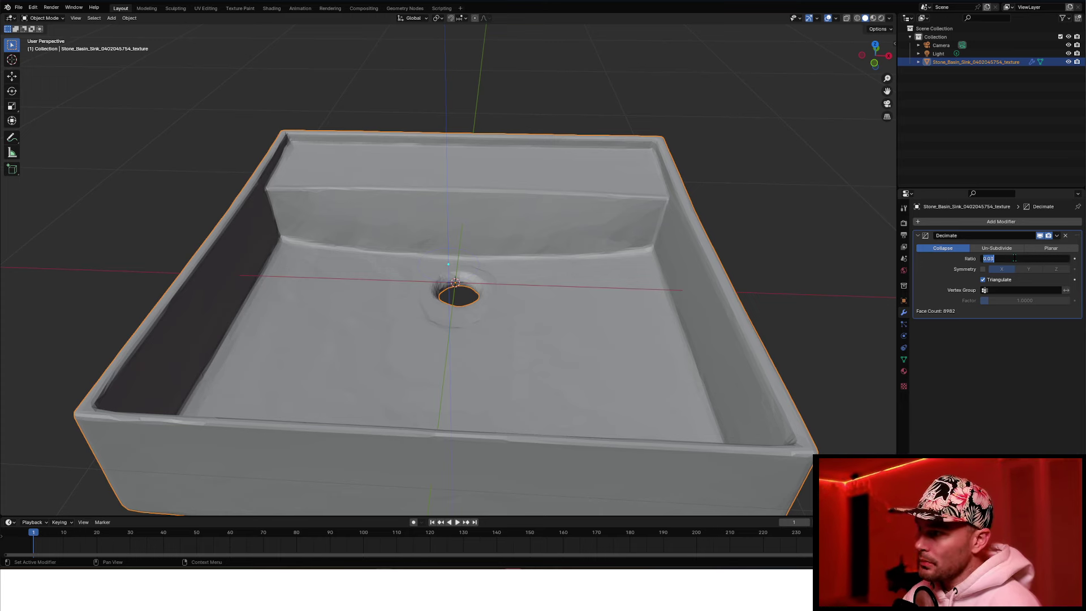
type(".02")
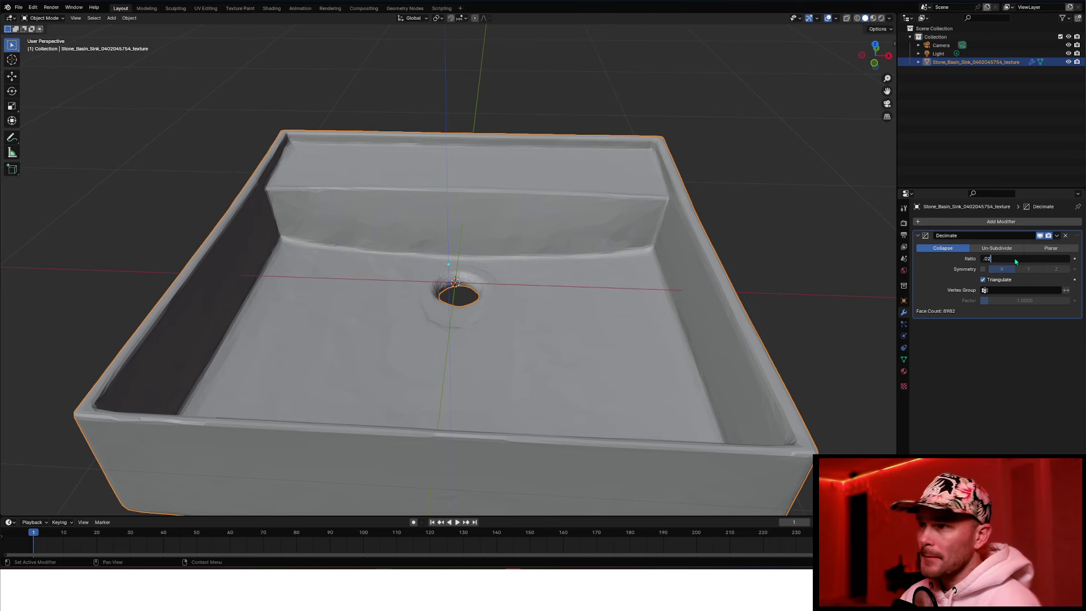
key("Return")
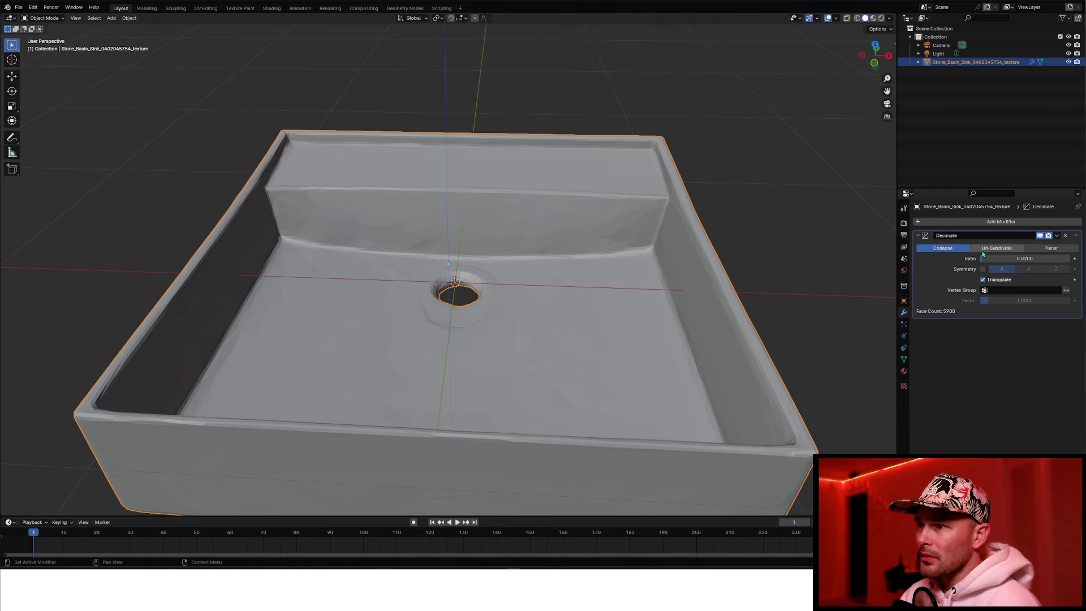
double_click(1018, 258)
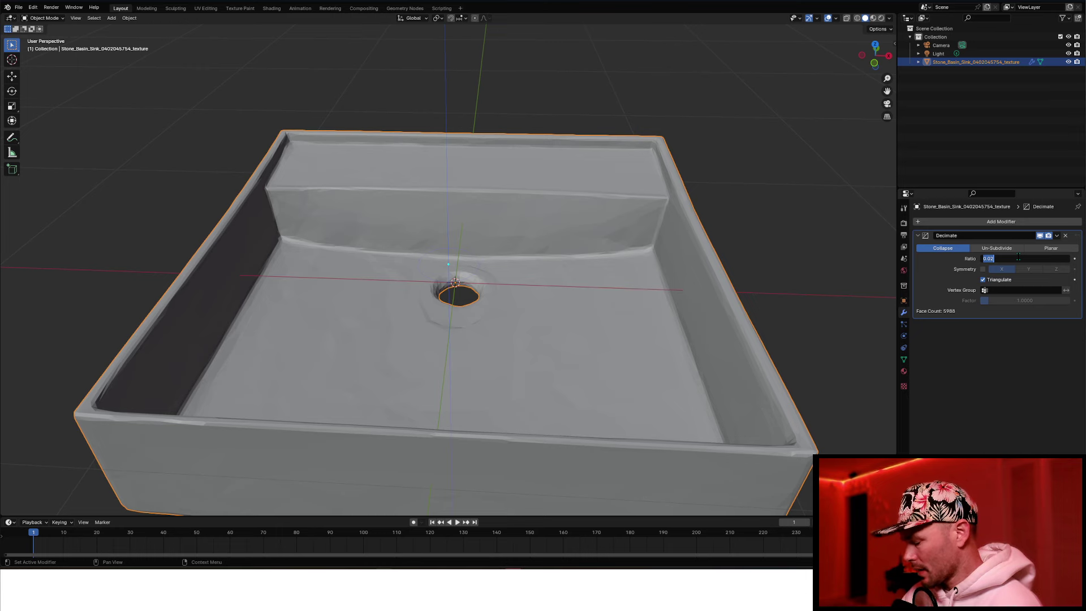
type(".01")
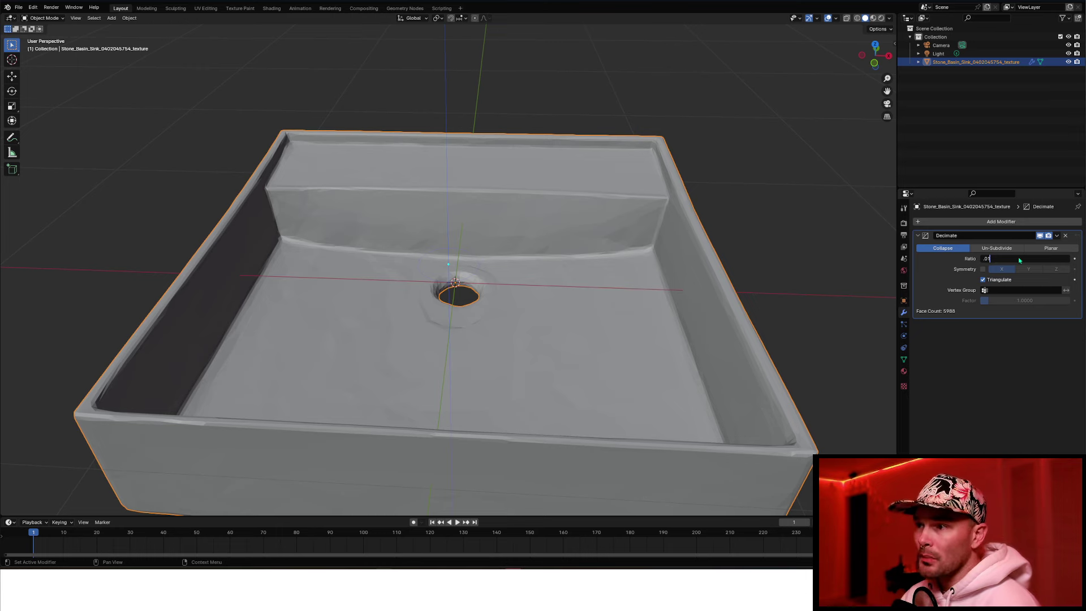
key("Return")
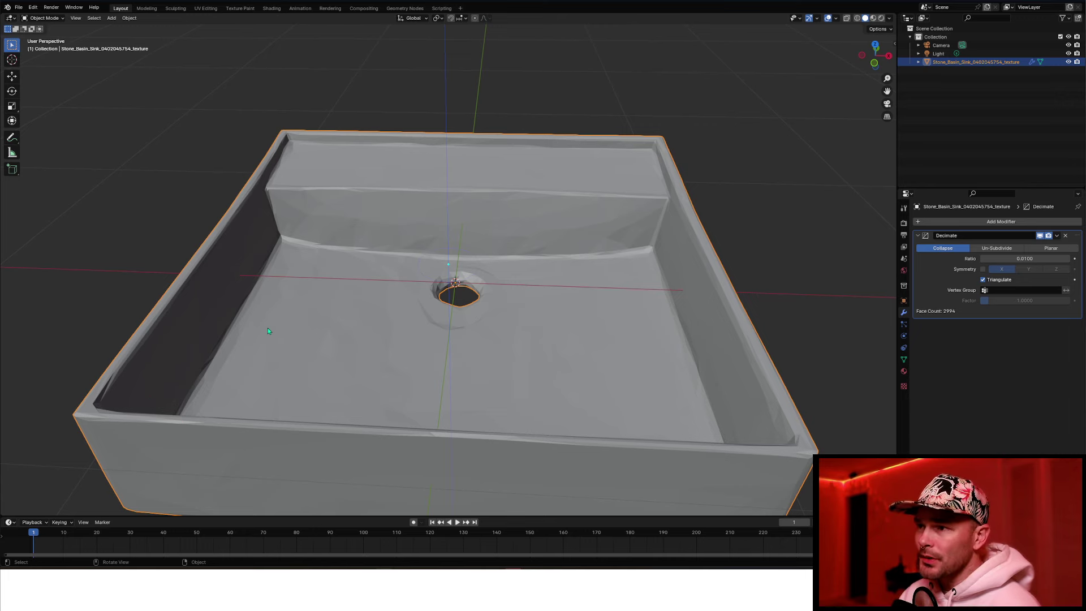
middle_click_drag(269, 331, 332, 242)
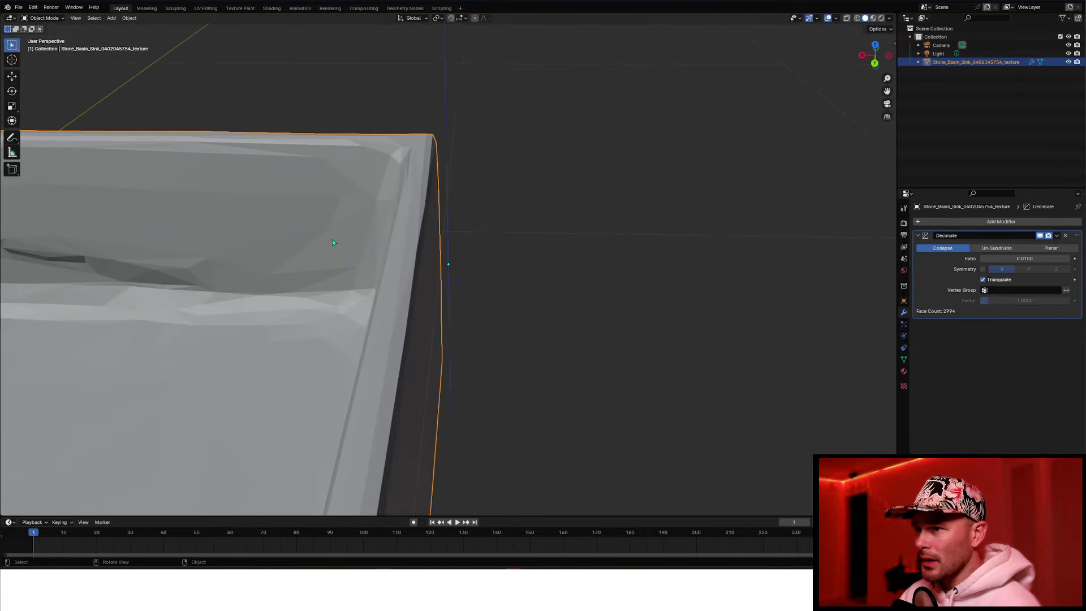
middle_click_drag(396, 153, 703, 259)
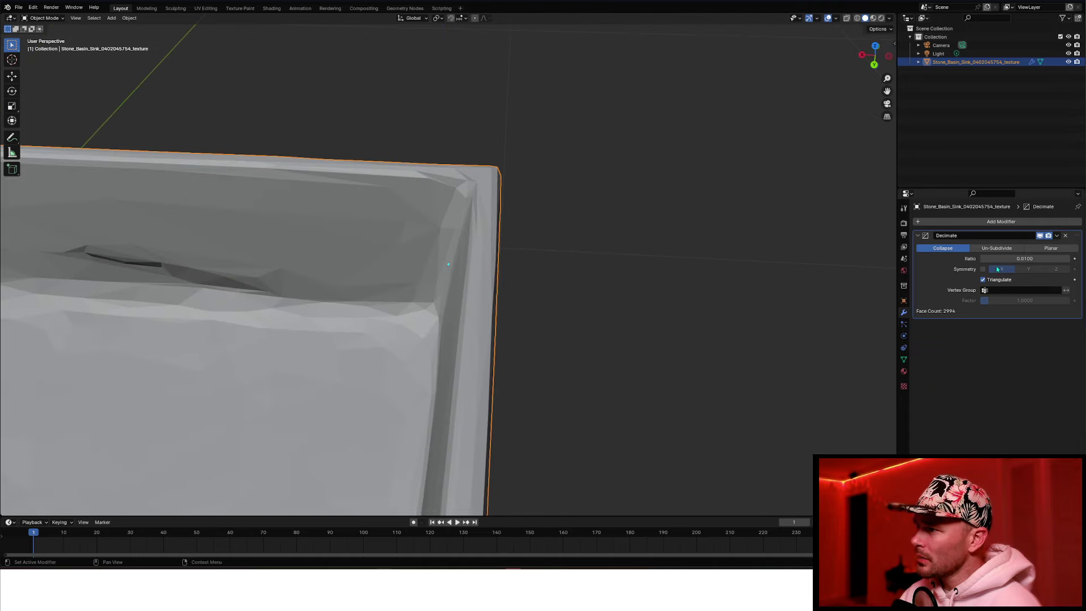
Set the sink's Decimate ratio to 0.015 and apply the modifier to the mesh.
left_click(1040, 259)
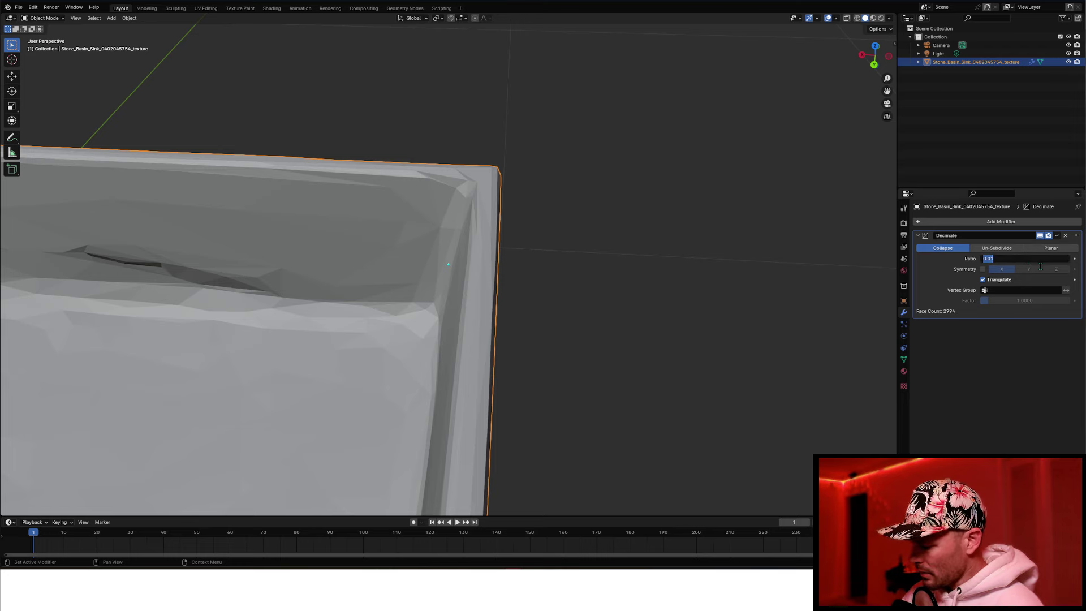
type(".015")
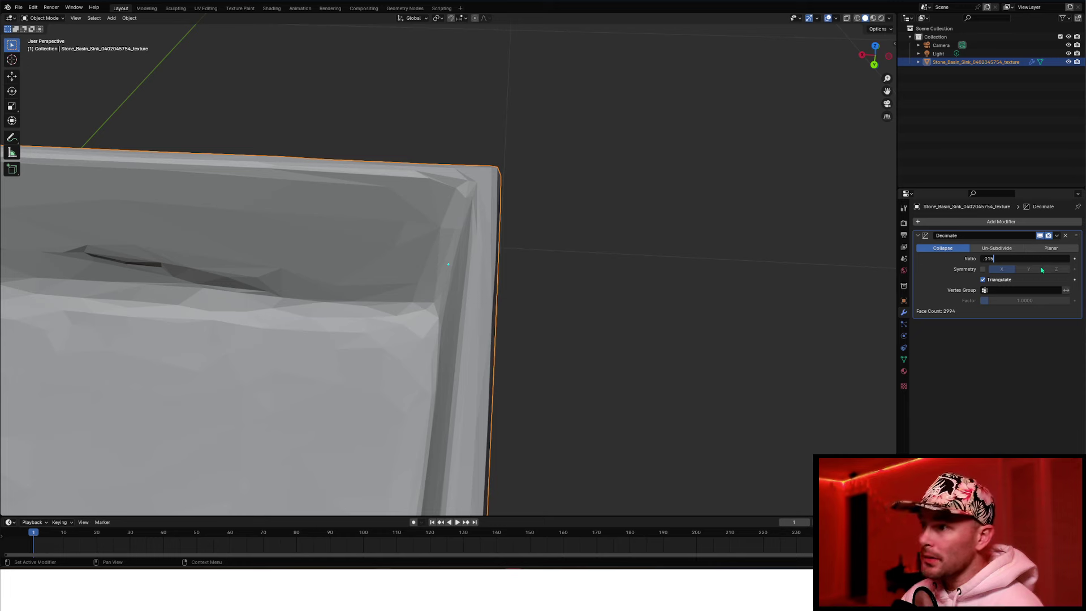
key("Return")
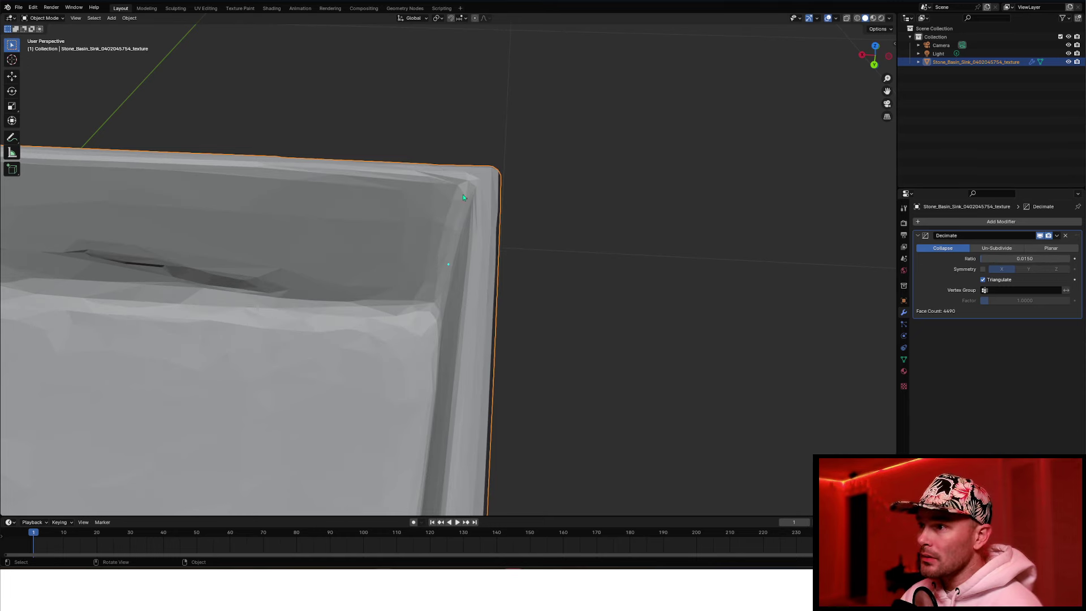
middle_click_drag(462, 194, 166, 184)
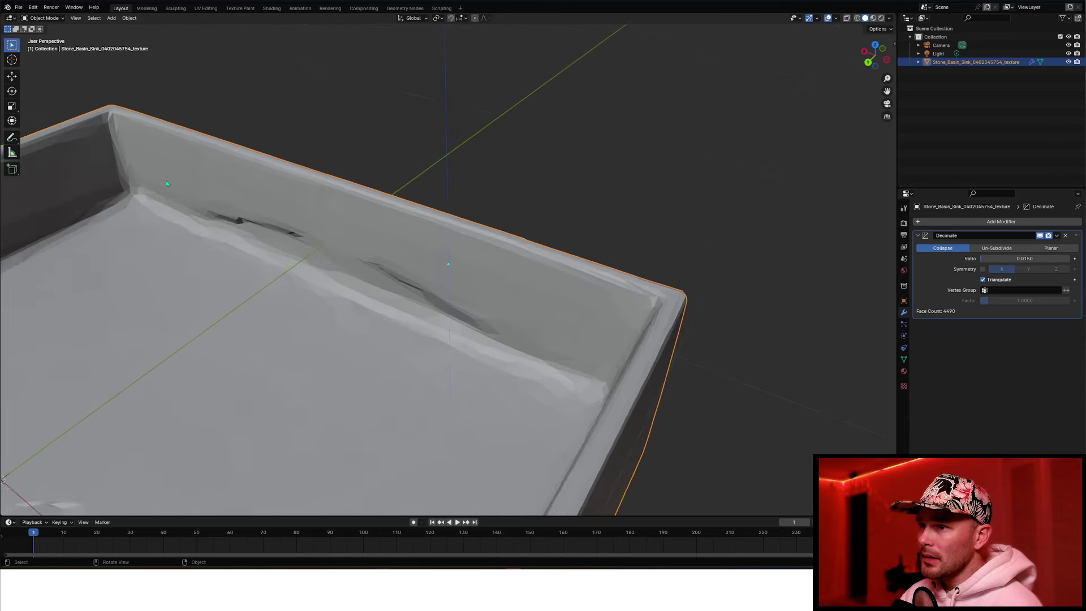
scroll(195, 212, "down", 5)
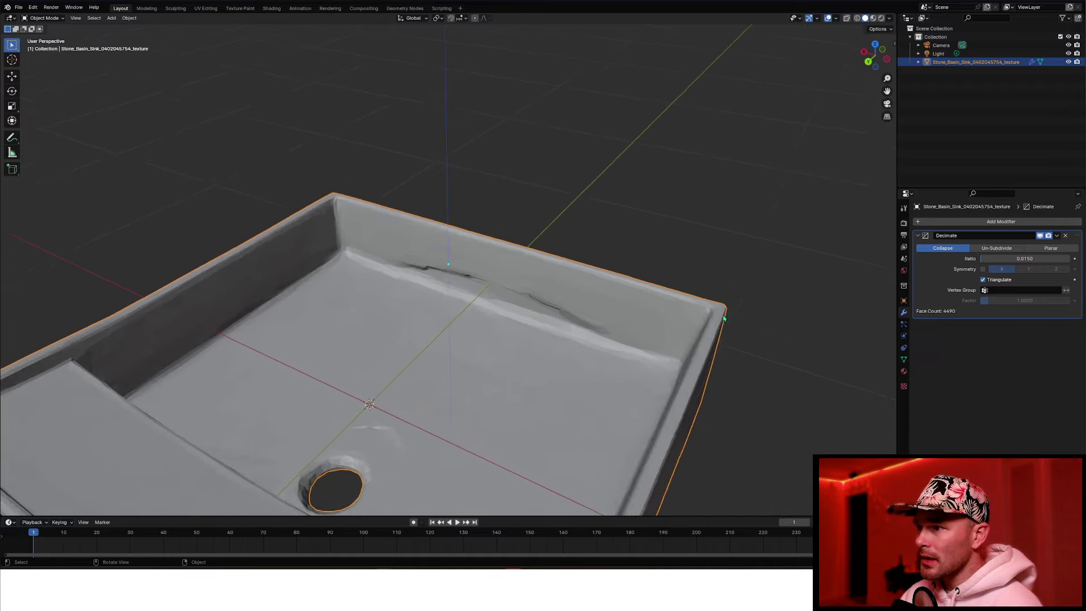
scroll(724, 319, "up", 3)
left_click(1056, 236)
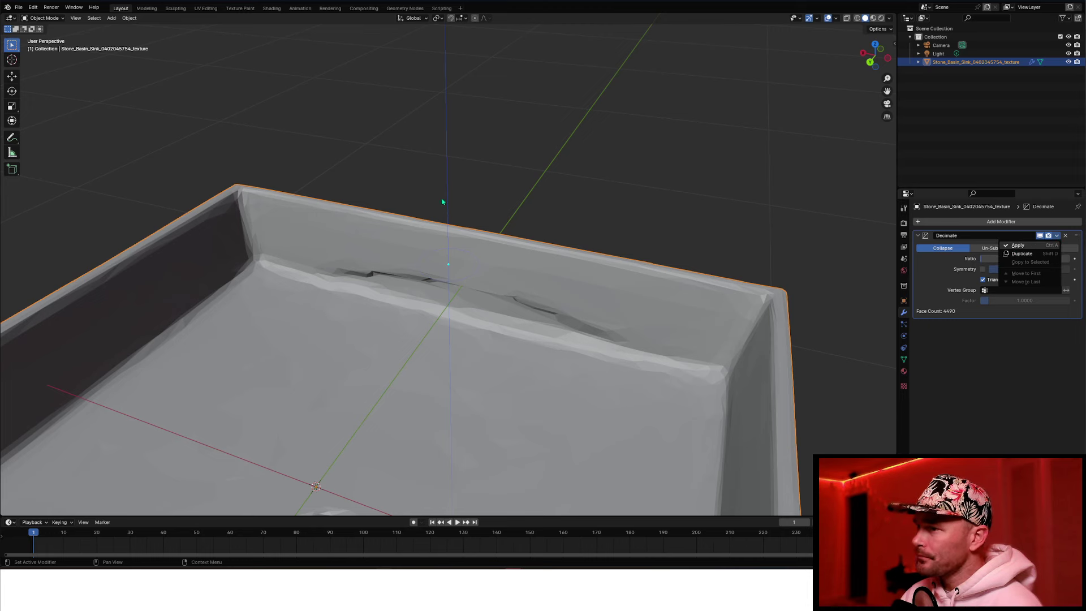
key("ctrl+a")
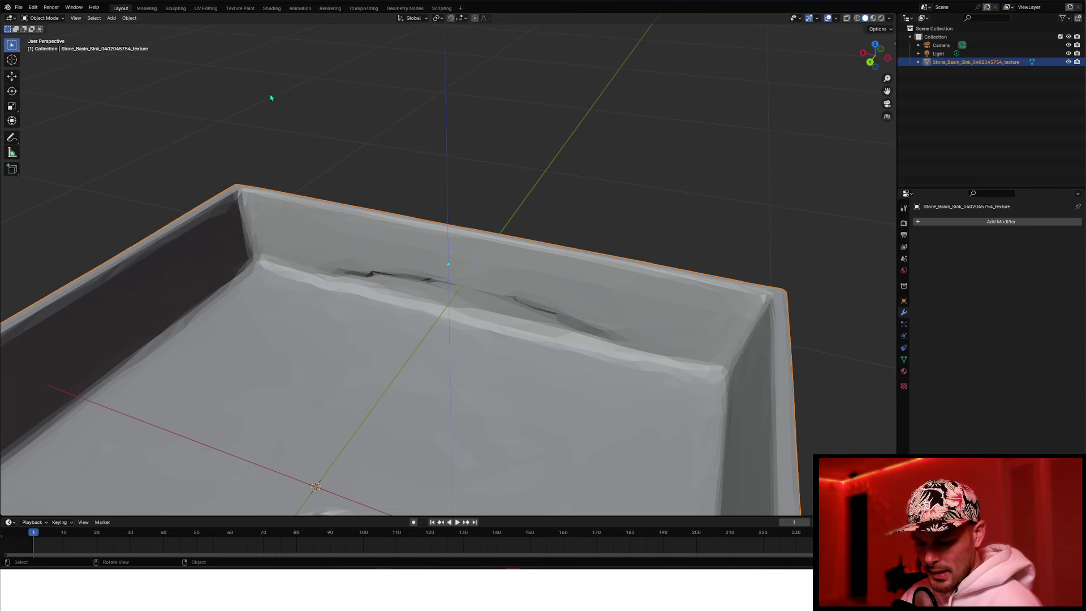
Smooth out the dark creases along the basin's inner wall opposite the ledge in Sculpt Mode.
key("ctrl+Tab")
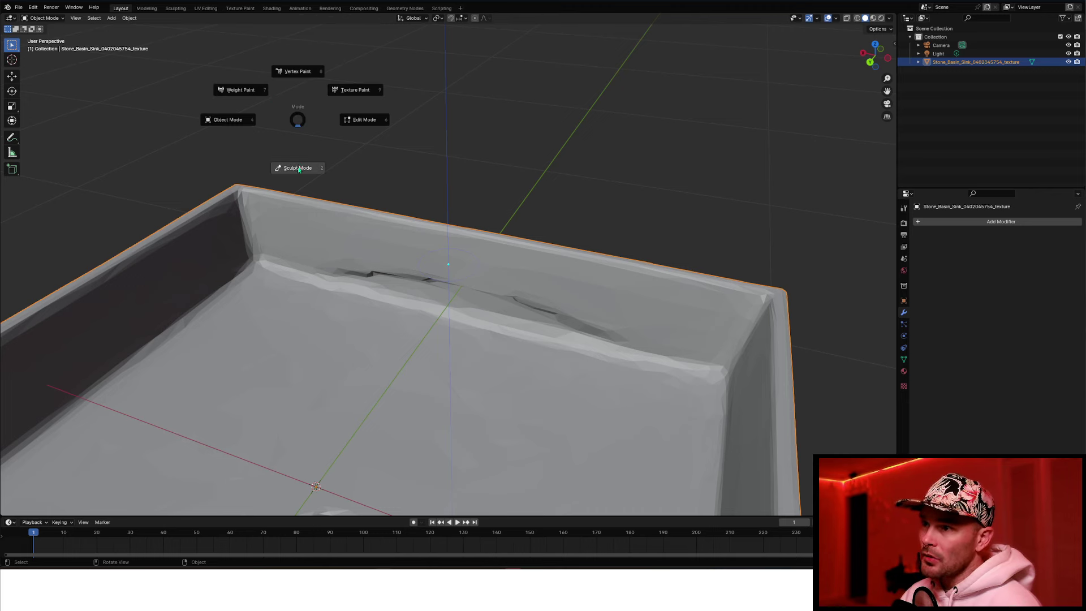
left_click(299, 169)
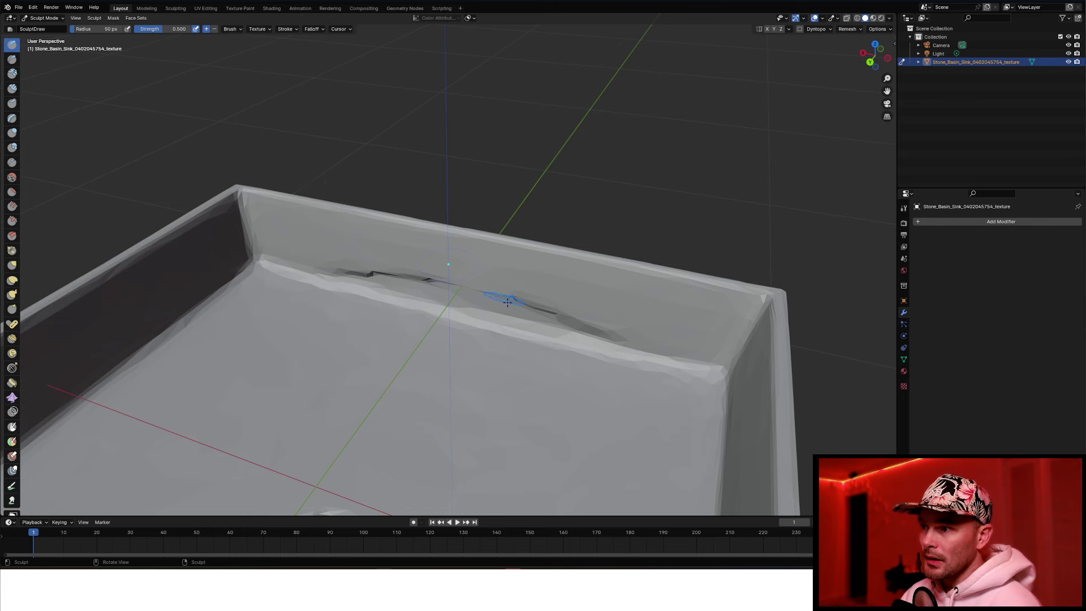
mouse_move(587, 318)
left_mouse_down()
mouse_move(349, 272)
mouse_move(518, 297)
left_mouse_up()
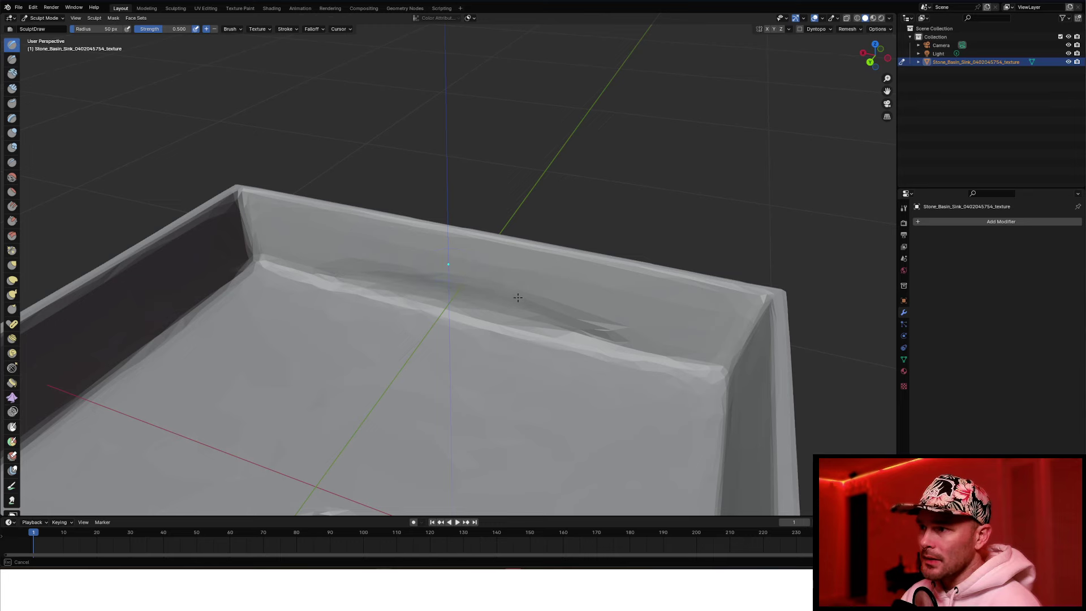
left_click_drag(602, 319, 589, 323)
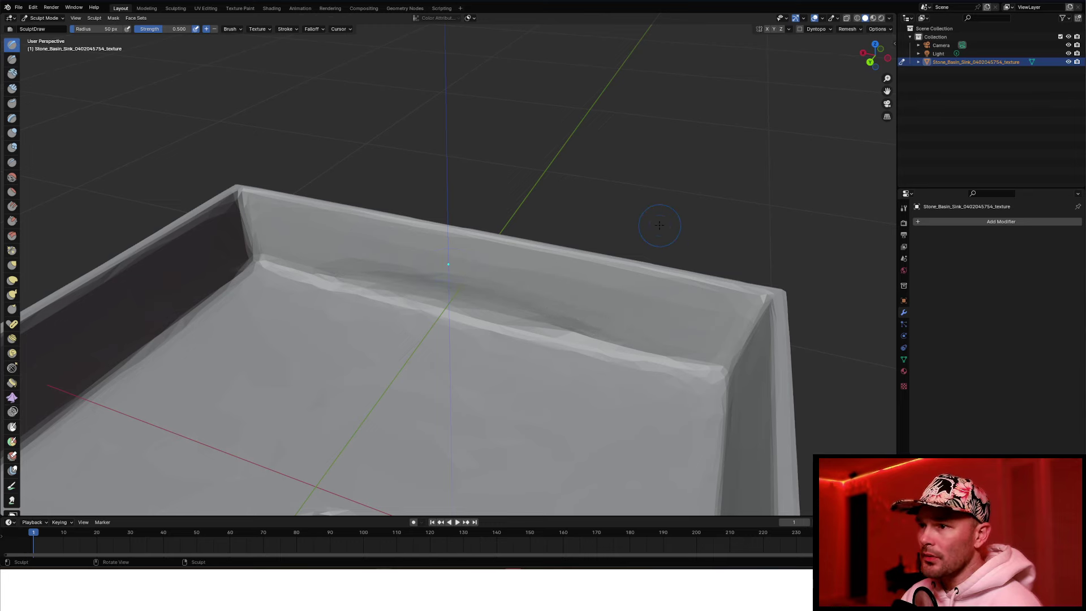
Smooth the creased upper edge of the basin's dark inner side wall with a sculpting stroke.
scroll(651, 225, "down", 3)
scroll(651, 225, "down", 3)
middle_click_drag(650, 226, 650, 237)
scroll(648, 225, "up", 1)
scroll(645, 223, "up", 3)
middle_click_drag(737, 318, 739, 347)
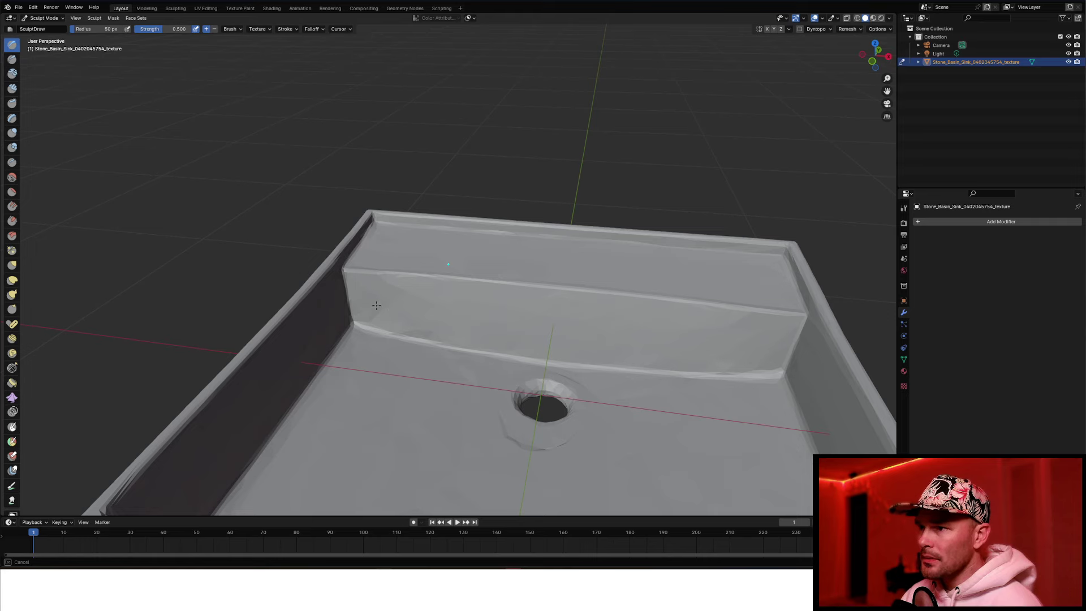
scroll(651, 316, "down", 5)
middle_click_drag(651, 315, 235, 385)
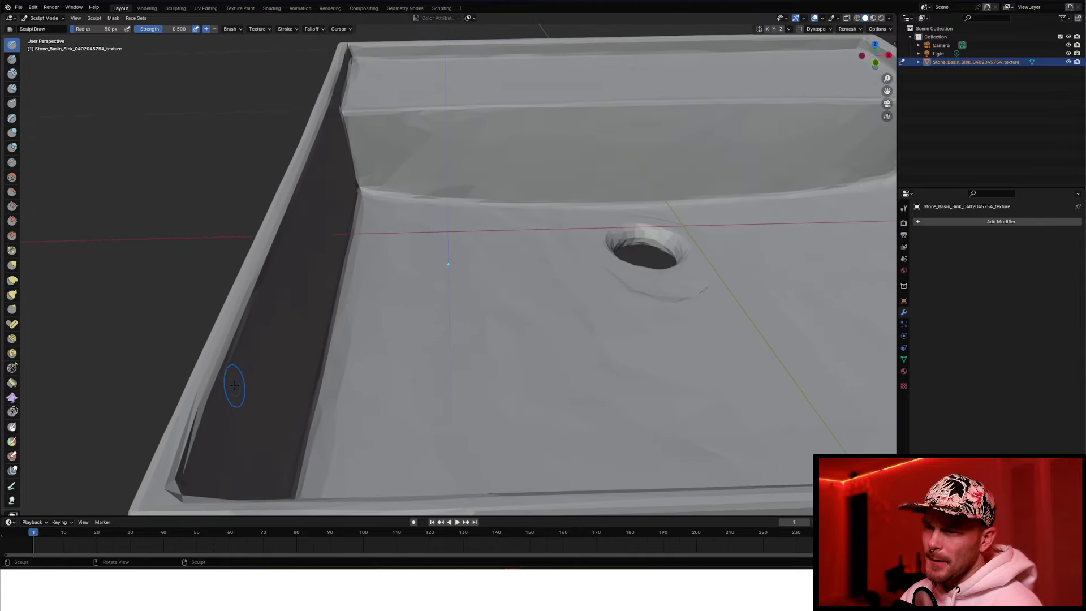
mouse_move(193, 426)
left_mouse_down()
mouse_move(232, 339)
mouse_move(237, 367)
left_mouse_up()
key("Escape")
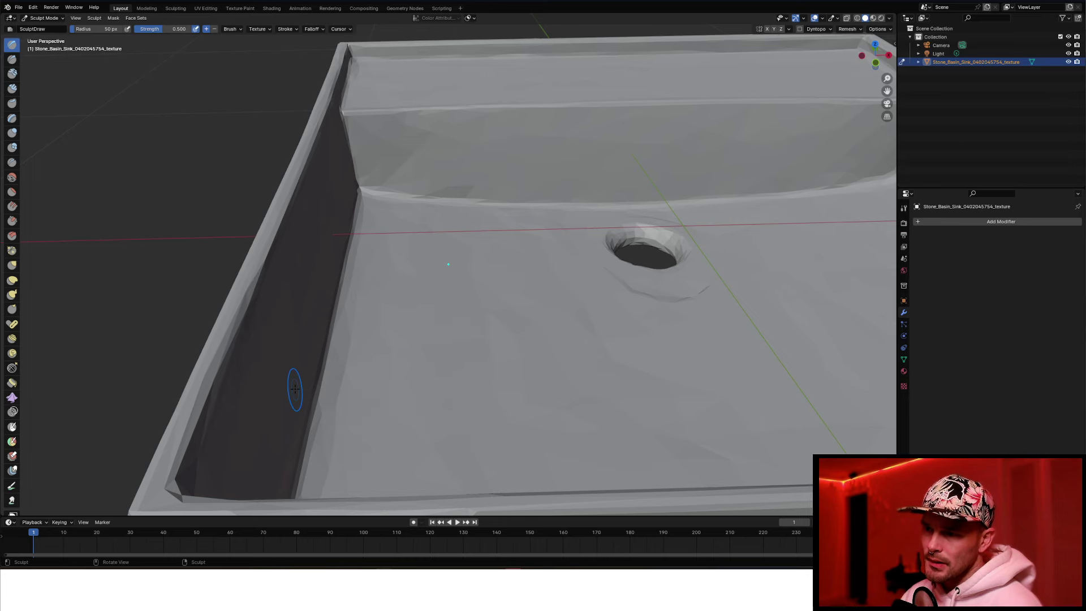
Smooth the jagged inner corner of the rim where the side wall meets the adjacent wall.
middle_click_drag(294, 388, 327, 369)
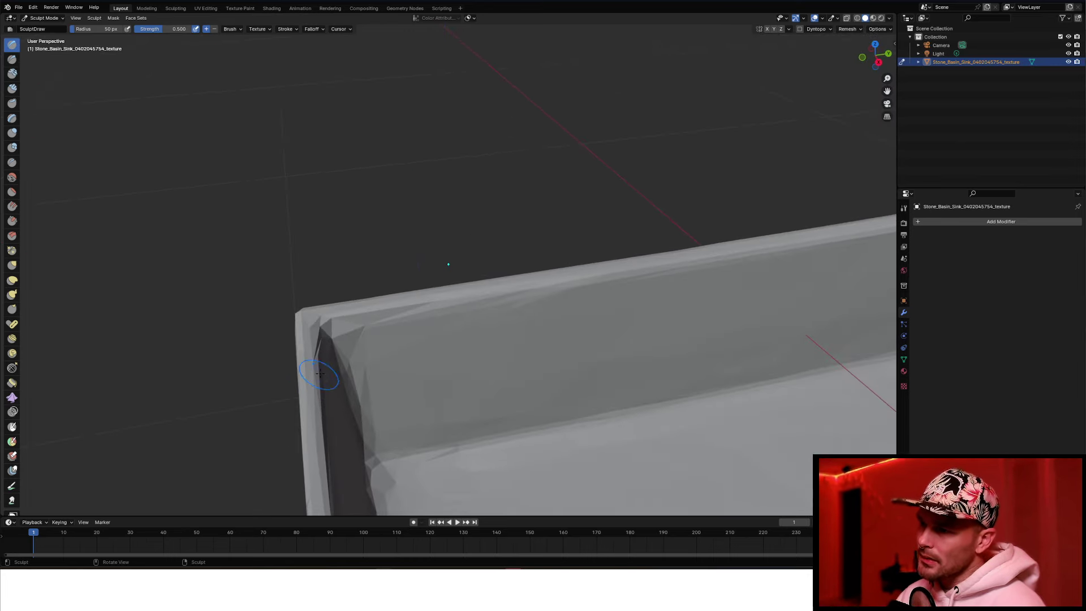
left_click_drag(315, 328, 324, 351)
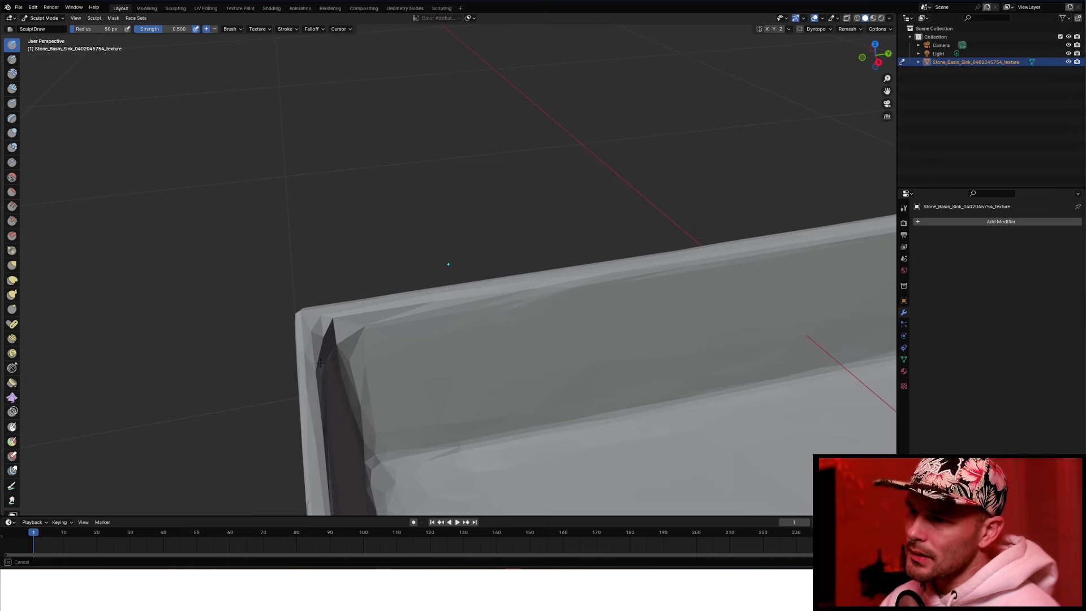
middle_click_drag(436, 400, 436, 403)
scroll(437, 404, "down", 2)
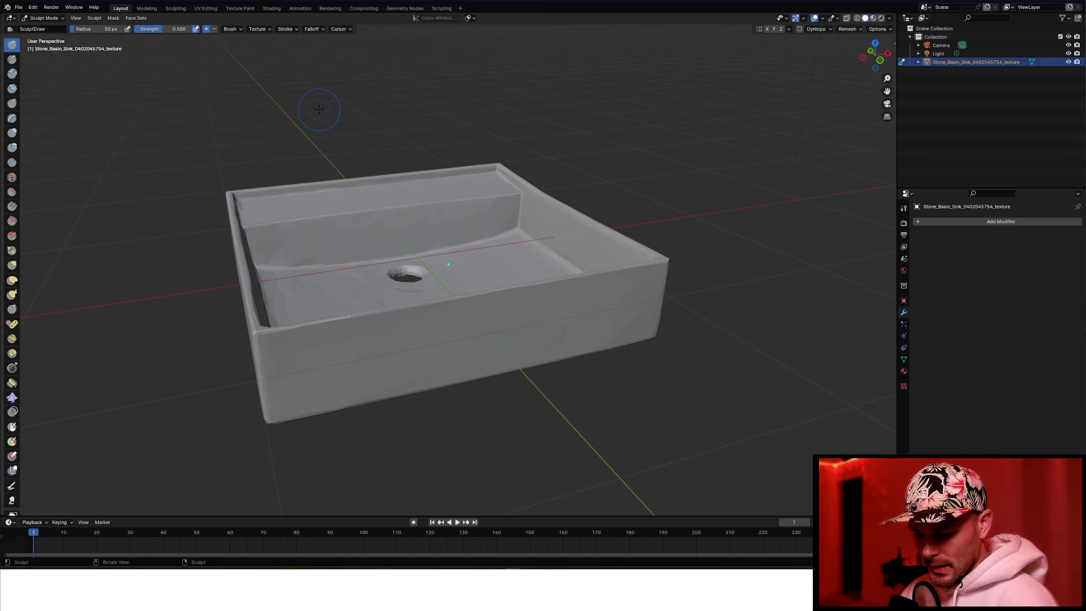
Select all faces of the sink in Edit Mode and unwrap them with Smart UV Project at a 66° angle limit.
key("Tab")
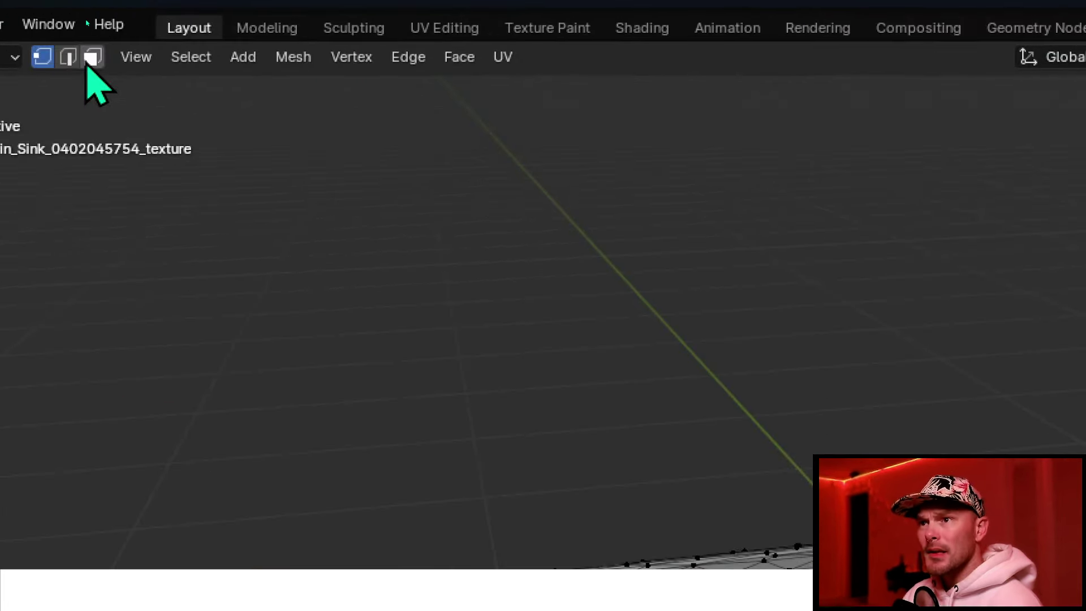
left_click(88, 18)
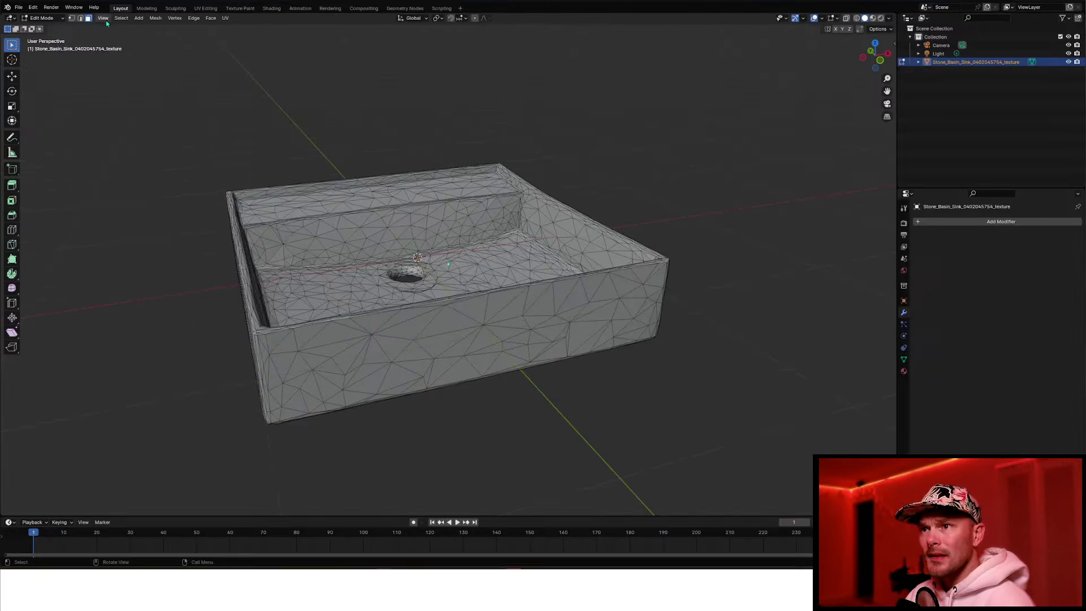
left_click(191, 56)
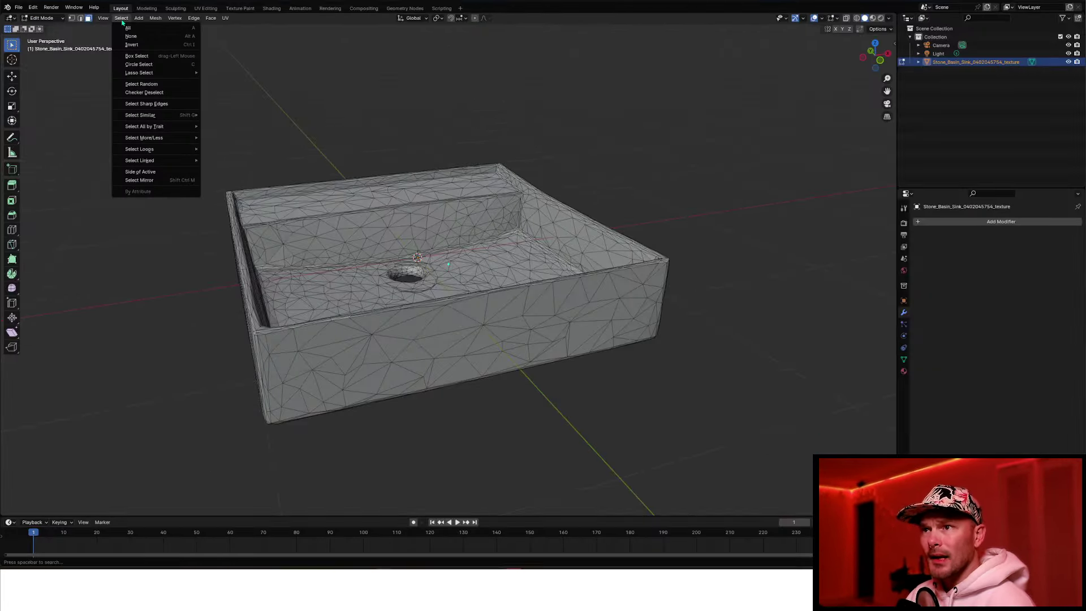
left_click(158, 27)
left_click(225, 18)
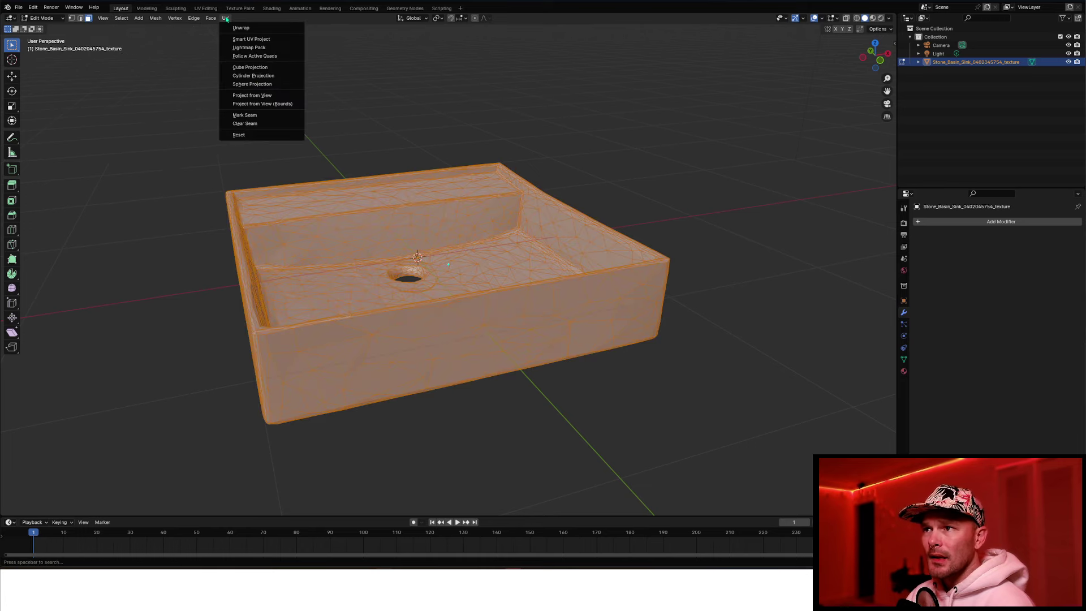
left_click(244, 40)
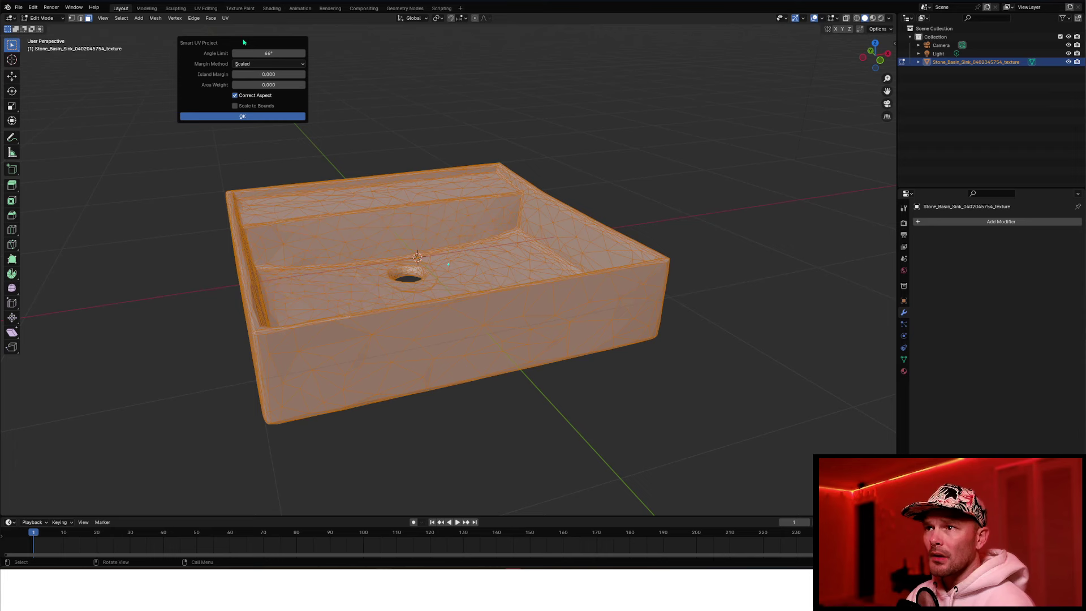
left_click(245, 117)
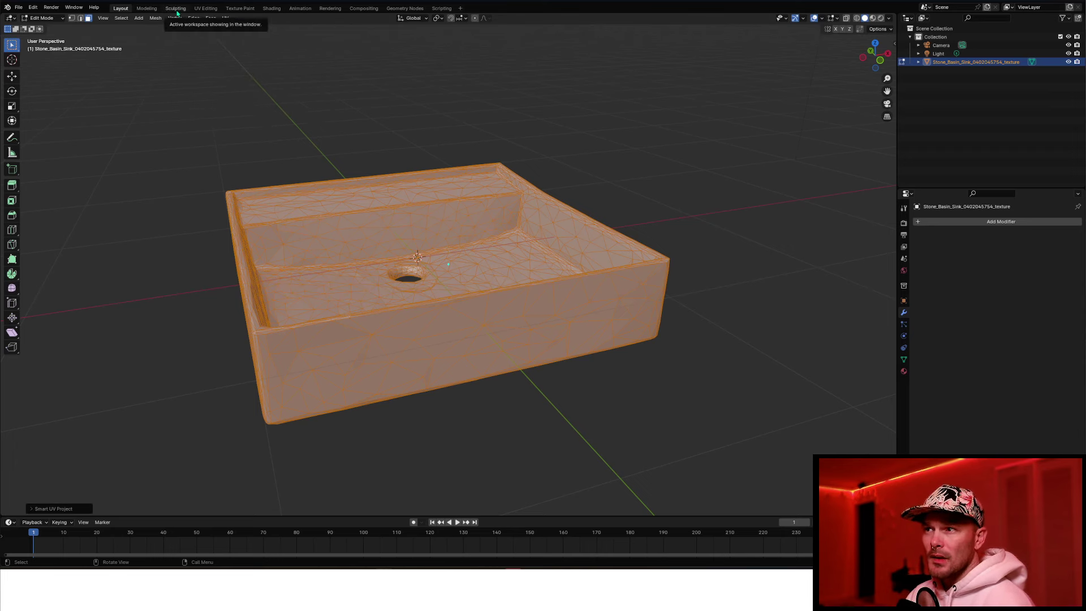
Examine the sink's new UV layout over its texture image in the UV Editing workspace.
left_click(206, 7)
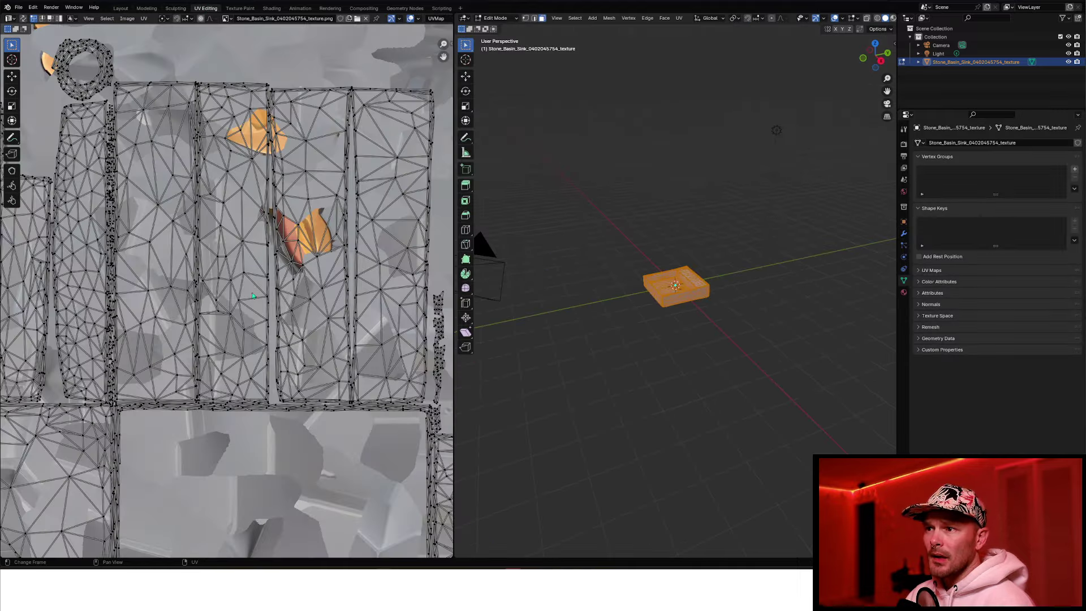
scroll(249, 295, "down", 4)
scroll(249, 296, "up", 1)
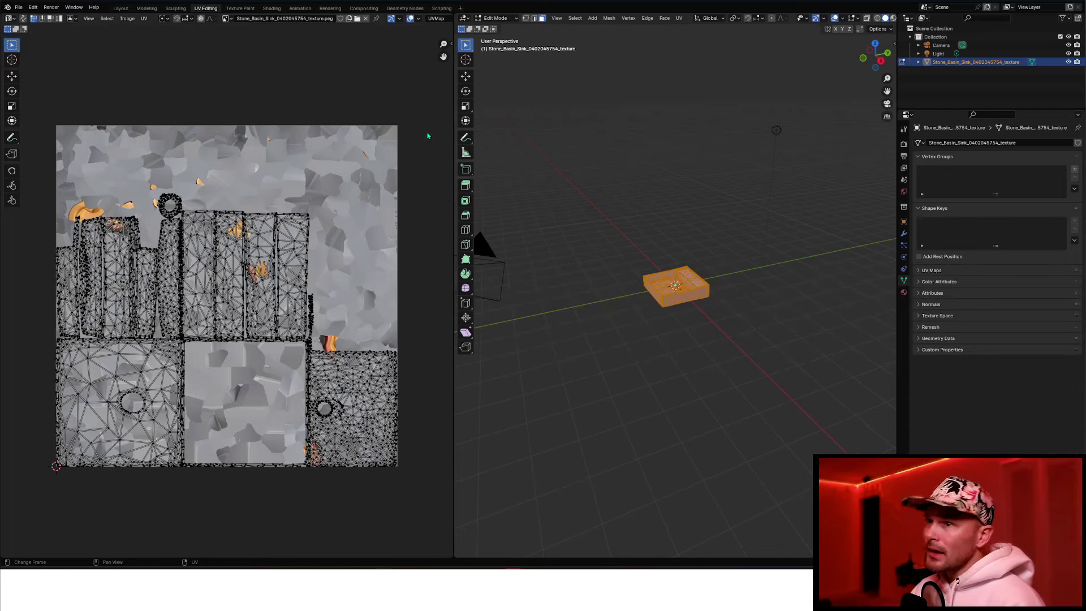
Start a Wavefront OBJ export of the sink and browse to the Models/0-Bathroom/Sinks folder.
left_click(18, 7)
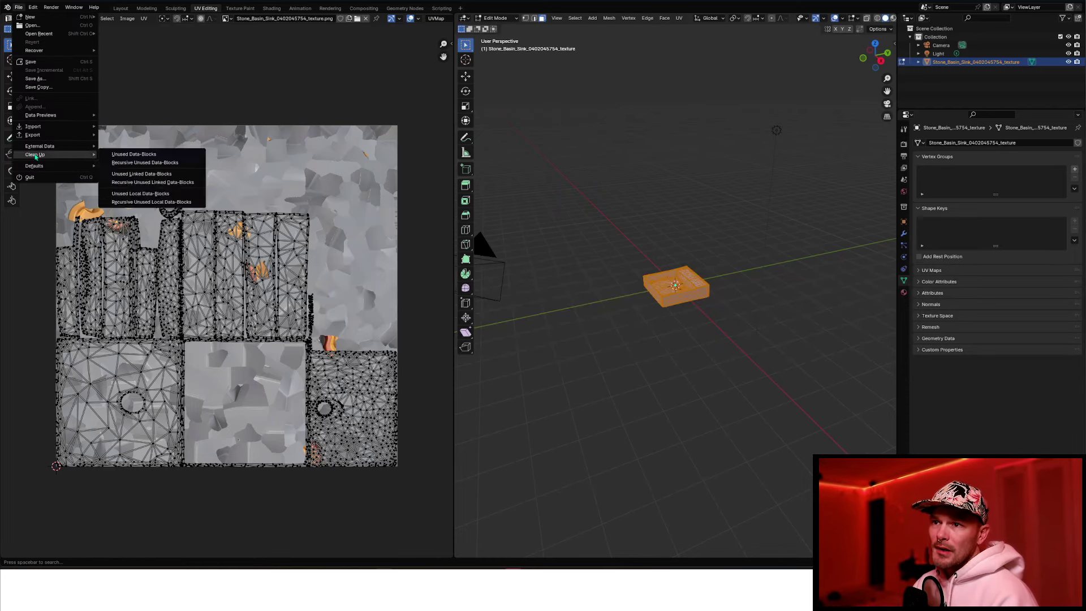
mouse_move(34, 135)
left_click(128, 176)
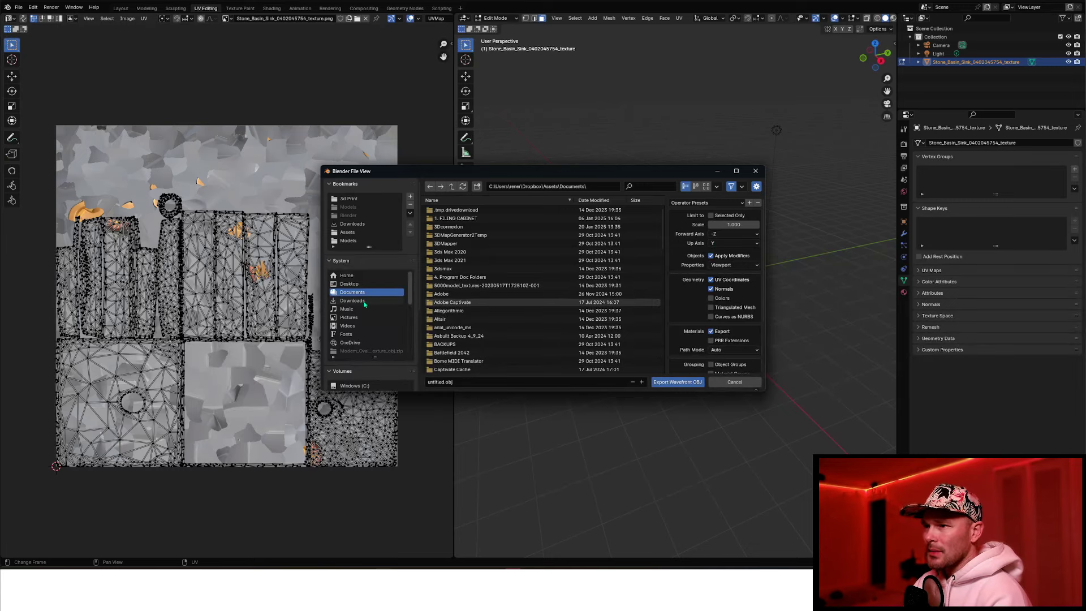
left_click(350, 243)
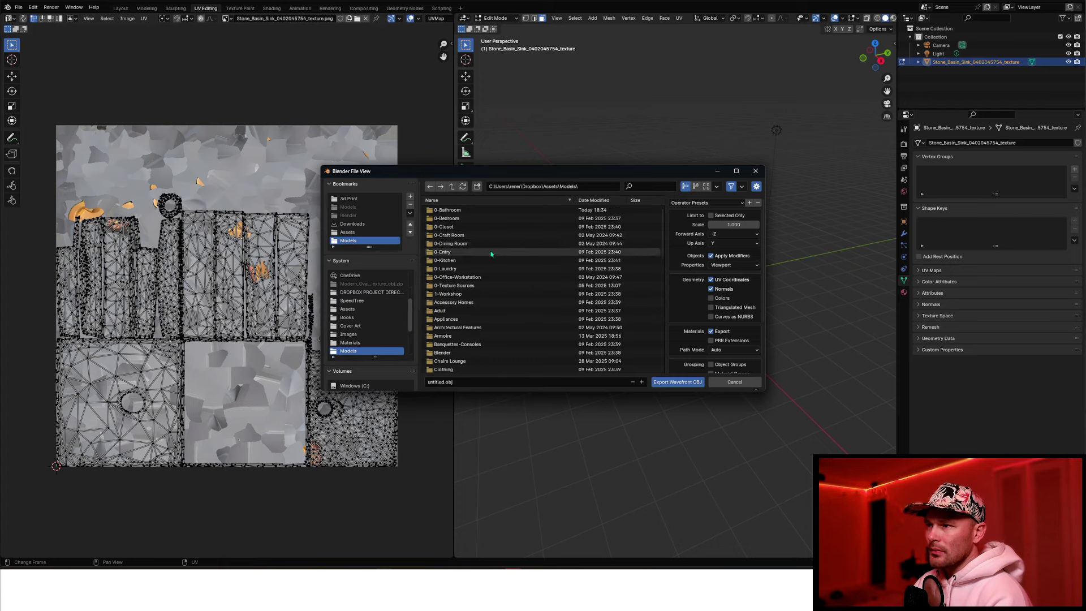
left_click(465, 211)
double_click(465, 211)
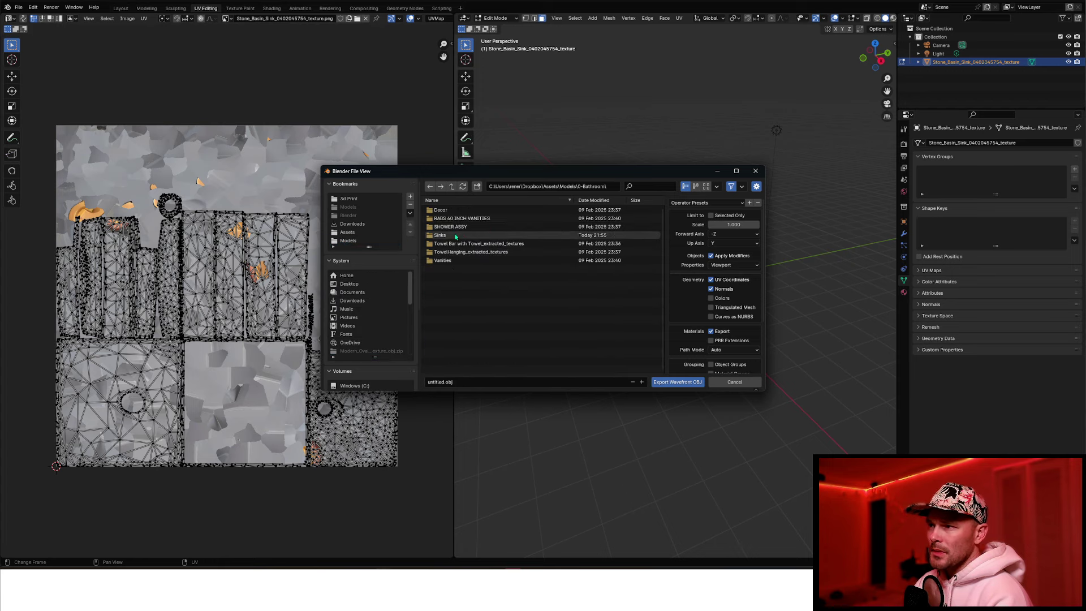
double_click(453, 234)
Create a new folder named Concretti inside the Sinks folder.
left_click(477, 186)
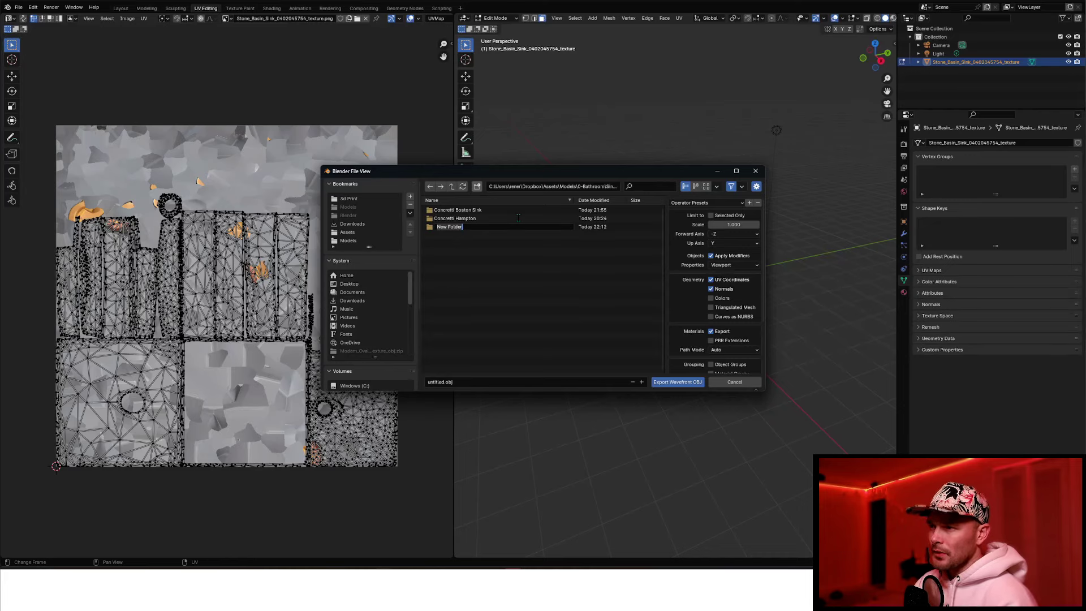
type("Co")
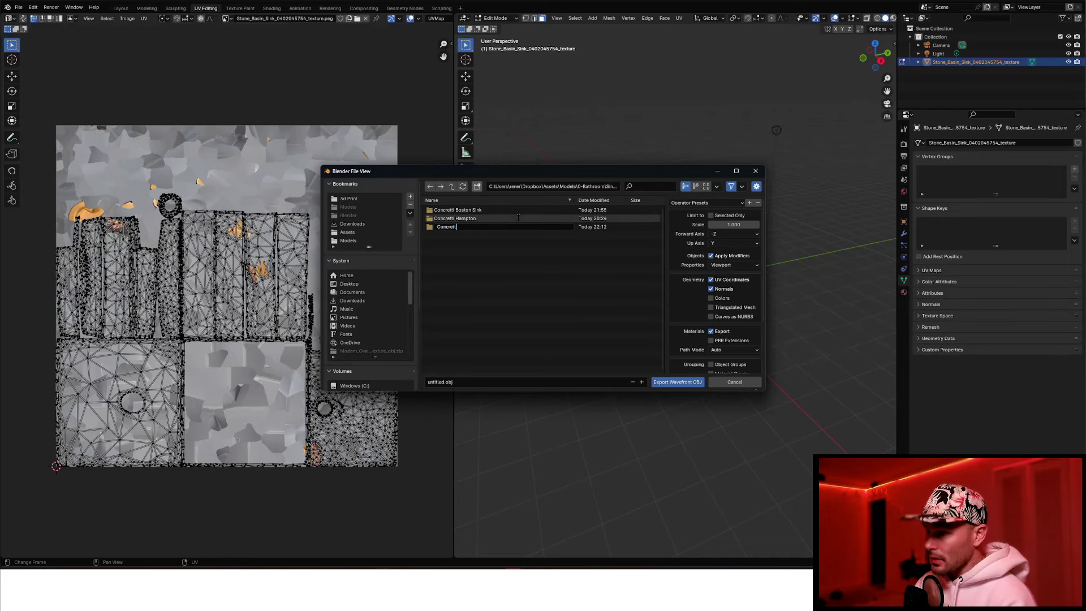
type("ncretti")
Switch to Chrome and look through the Concretti sinks catalogue for the model name of the matching rectangular sink.
key("alt+Tab")
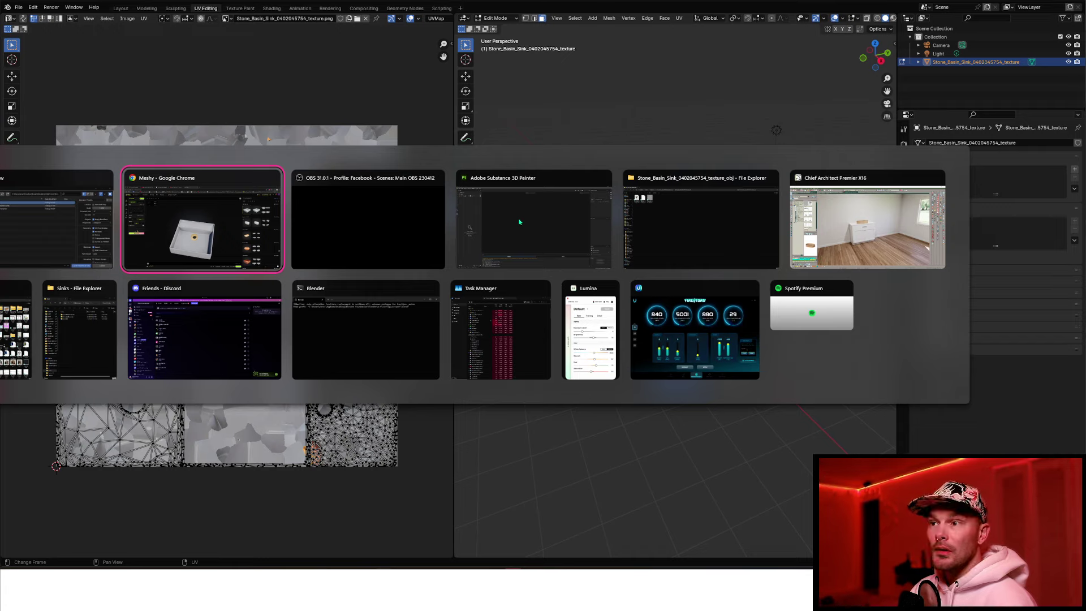
left_click(187, 221)
left_click(179, 5)
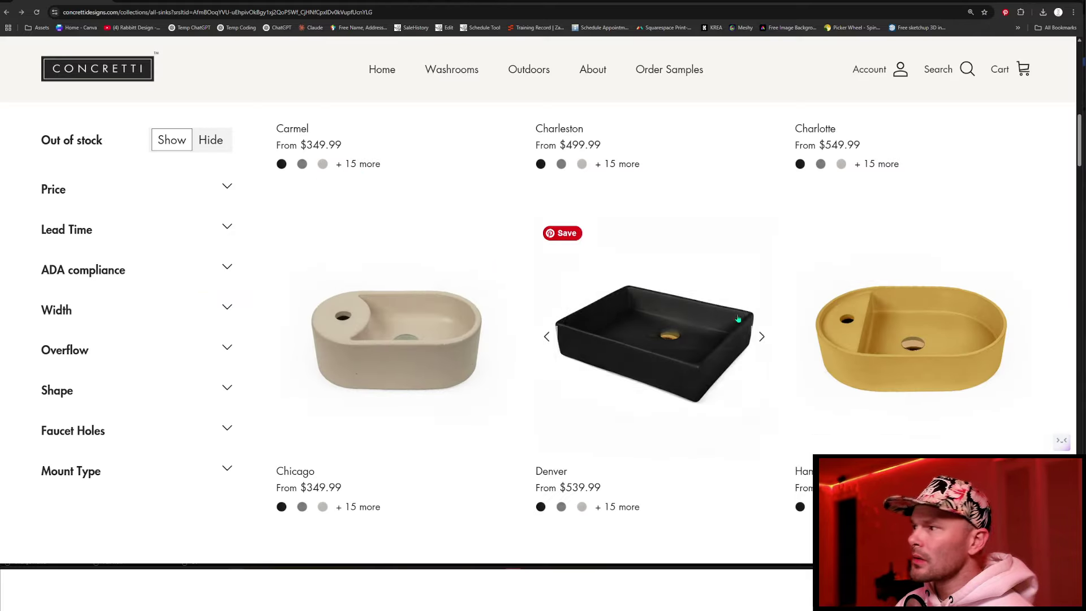
scroll(903, 332, "up", 10)
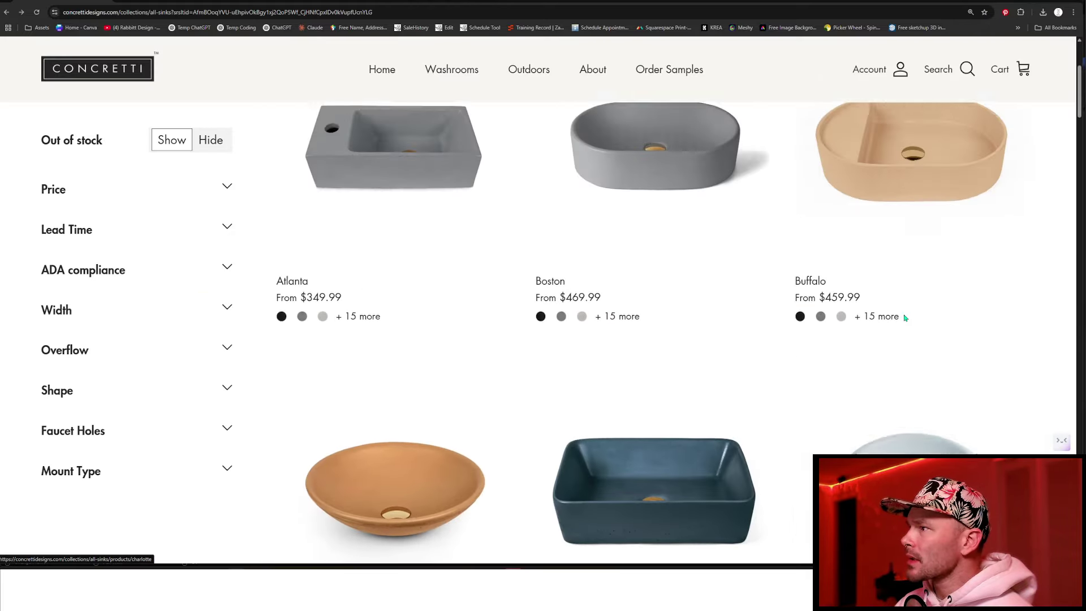
scroll(905, 319, "down", 15)
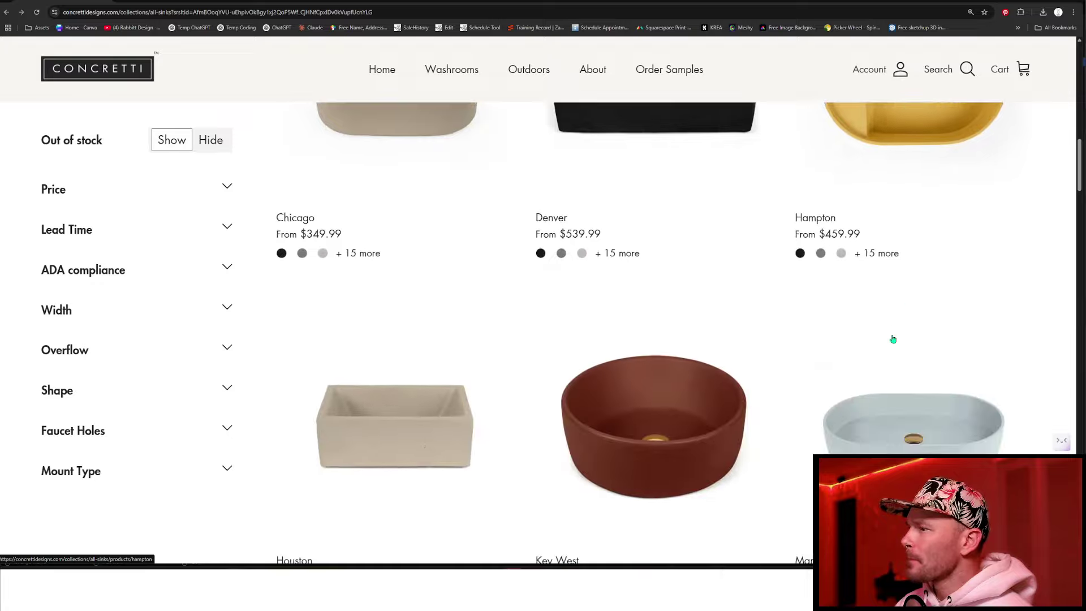
scroll(887, 342, "down", 9)
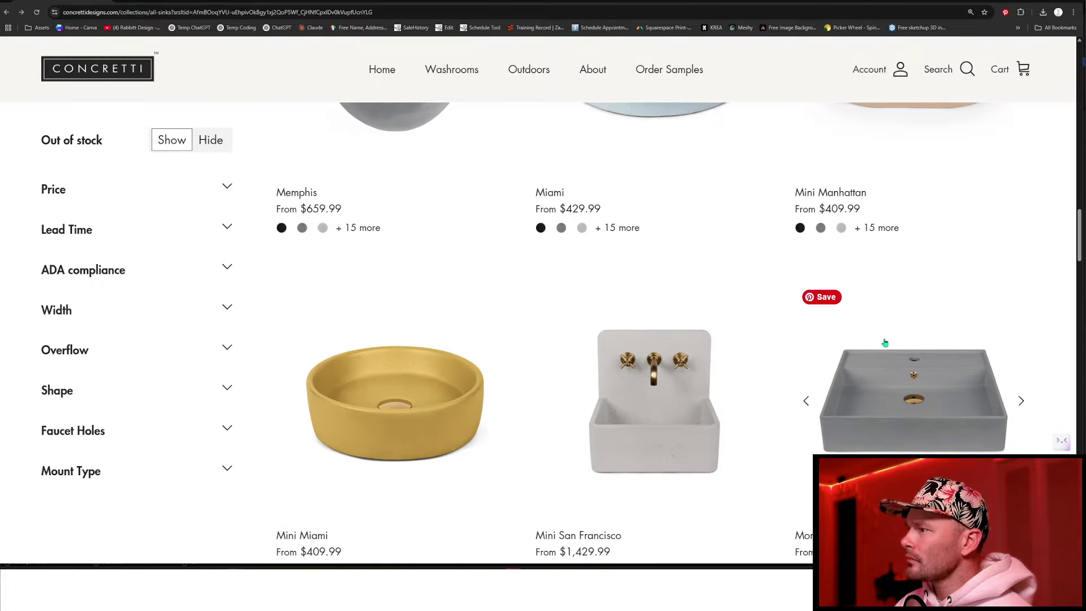
key("alt+Tab")
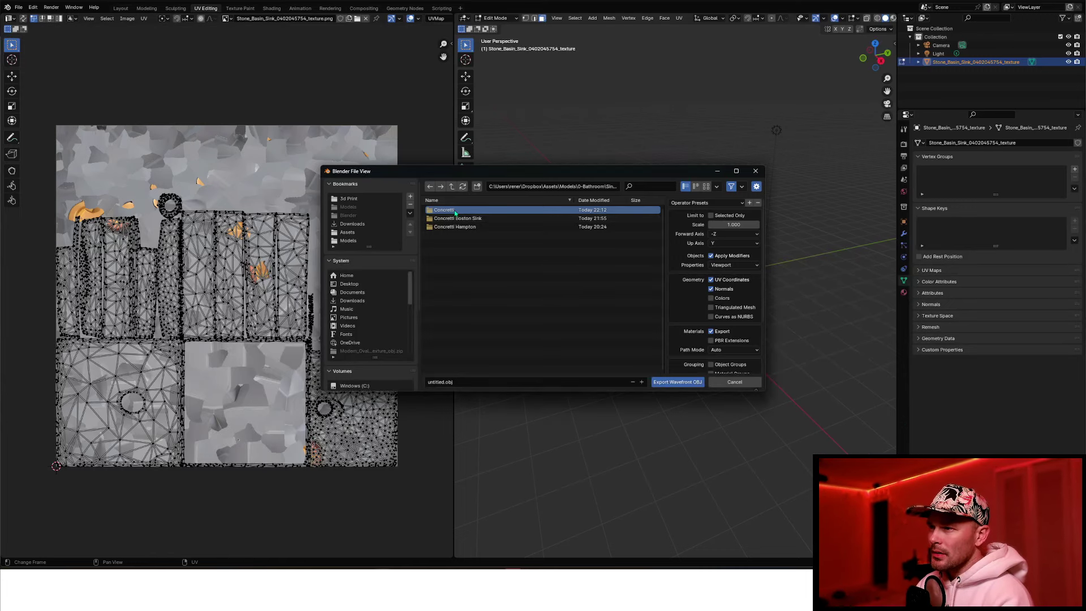
Enter Monterey OBJ Decimated as the name of the OBJ export file.
left_click(474, 382)
type("Monte")
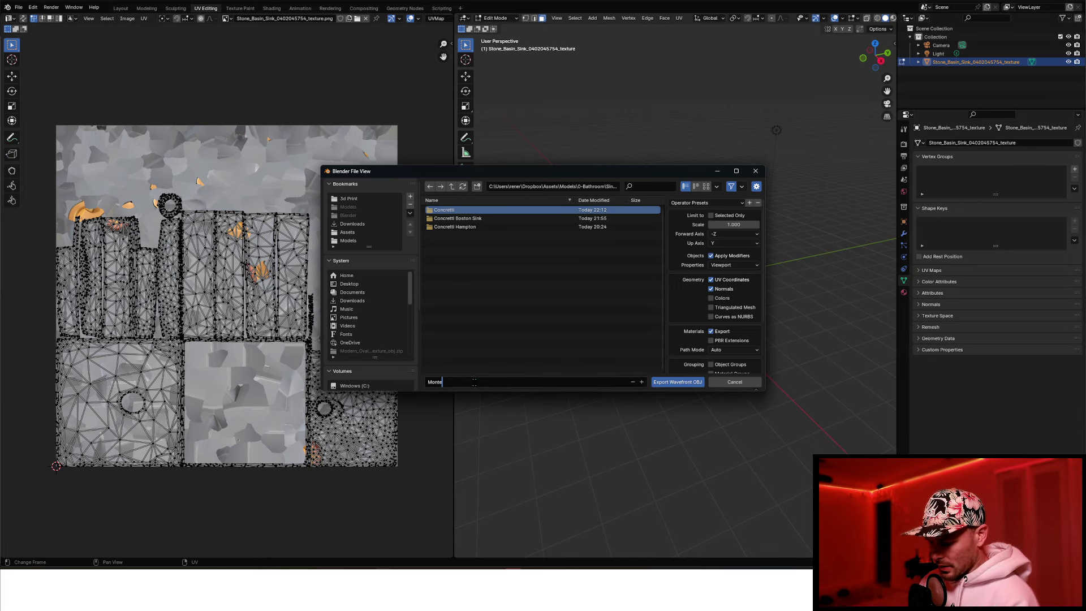
type("rey OBJ")
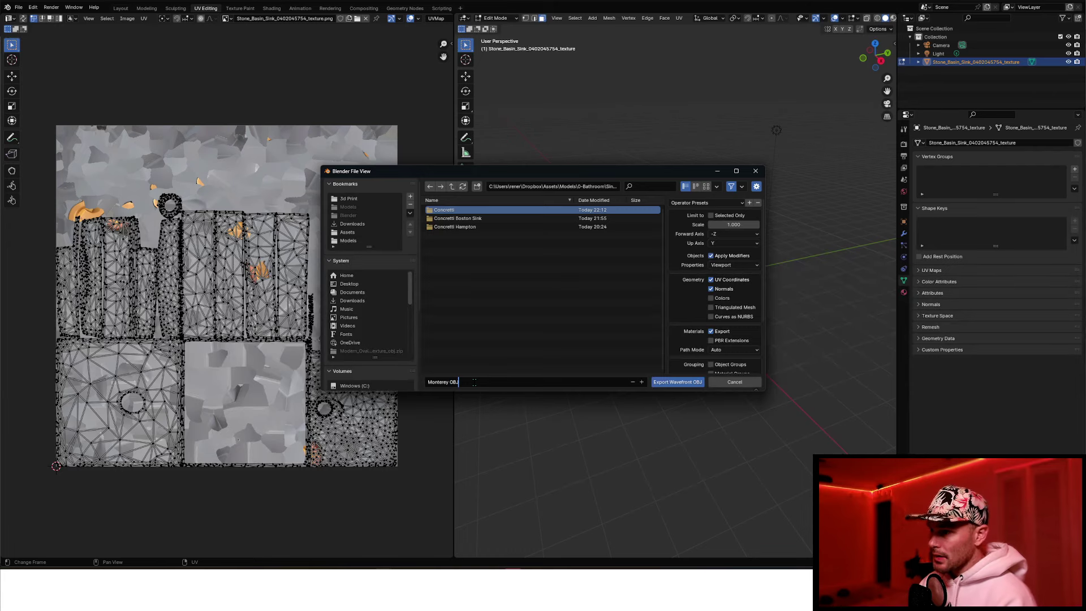
type(" Decimated")
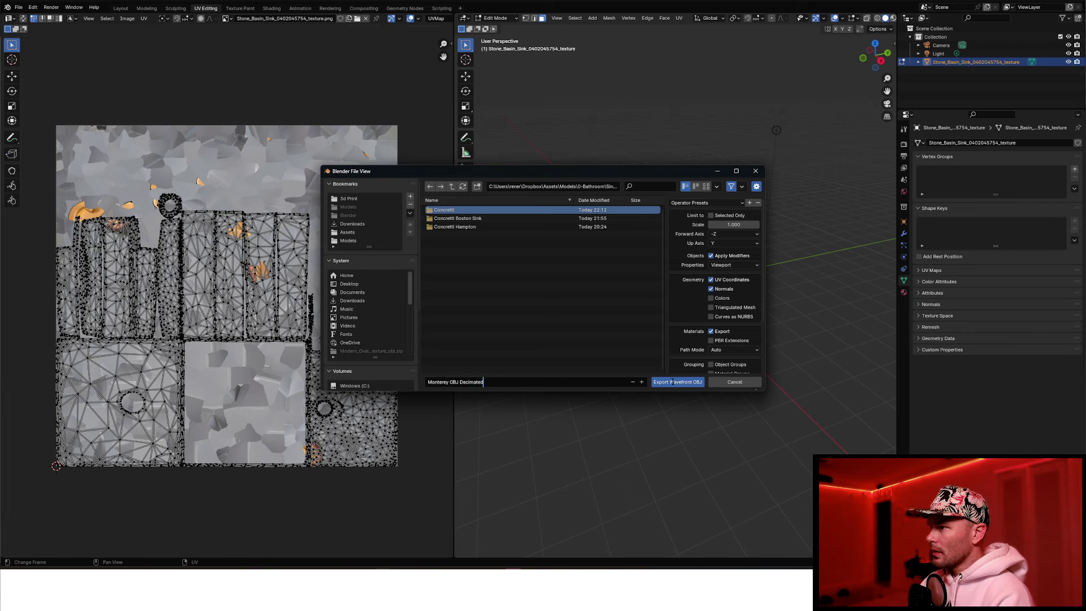
Replace the OBJ Decimated part of the export file name with _low to make it Monterey_low.
key("Left")
key("Left")
key("Left")
key("Left")
key("Left")
key("Left")
key("Left")
key("Left")
key("Left")
key("Left")
key("Left")
key("Left")
key("Left")
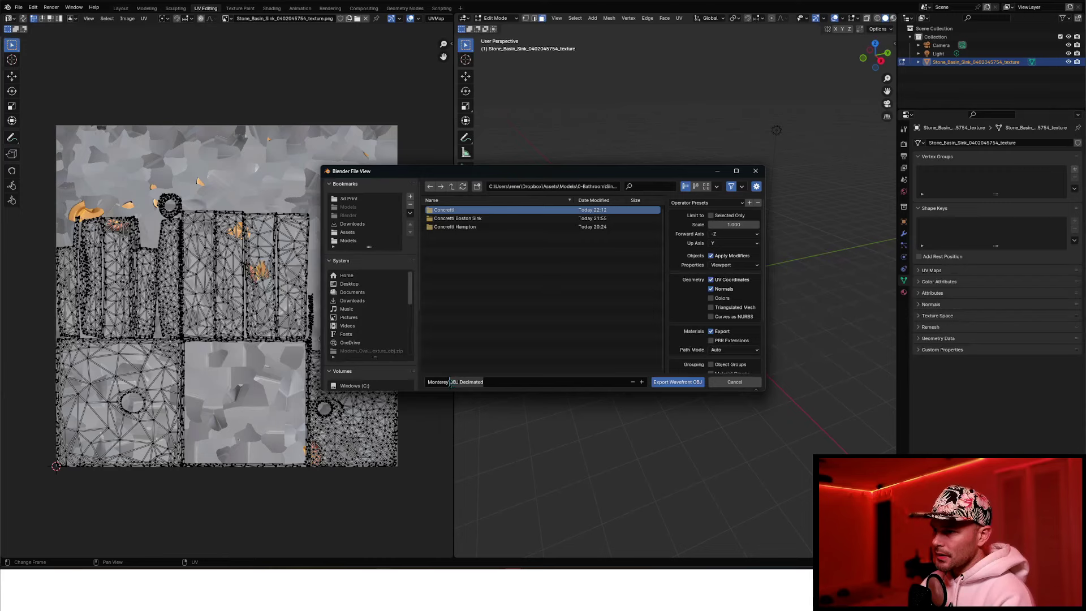
key("Delete")
type("_low")
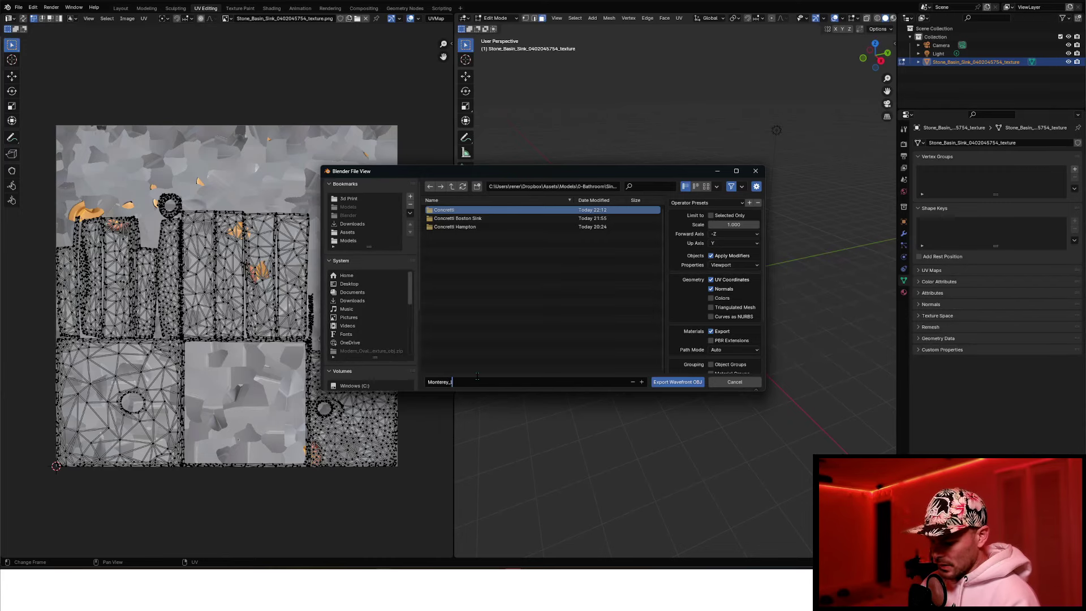
Open the Concretti folder and export the sink there as Monterey_low.obj.
left_click(687, 383)
left_click(687, 385)
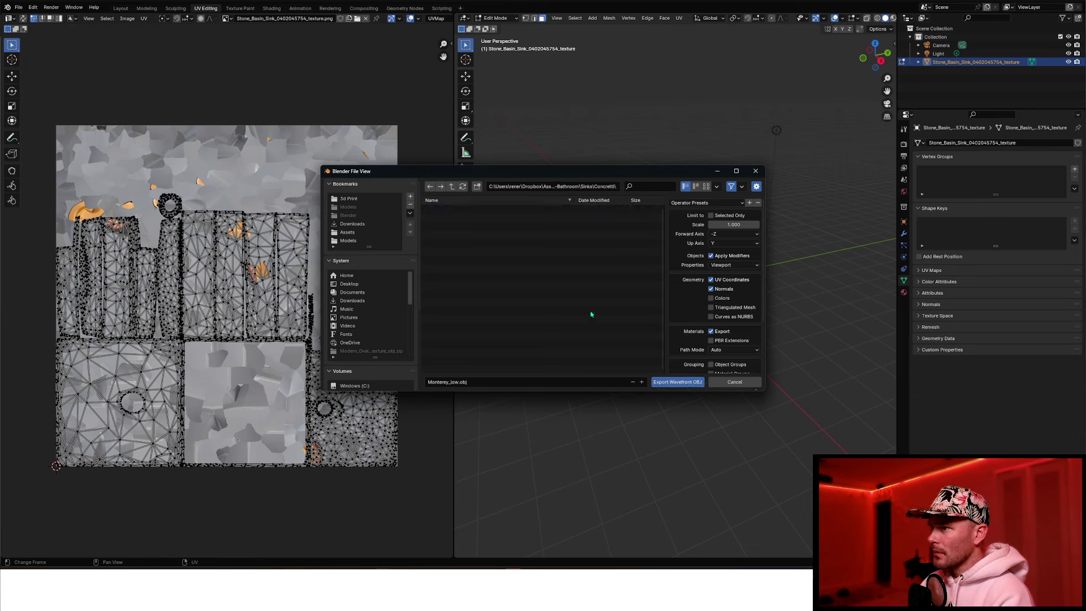
left_click(452, 187)
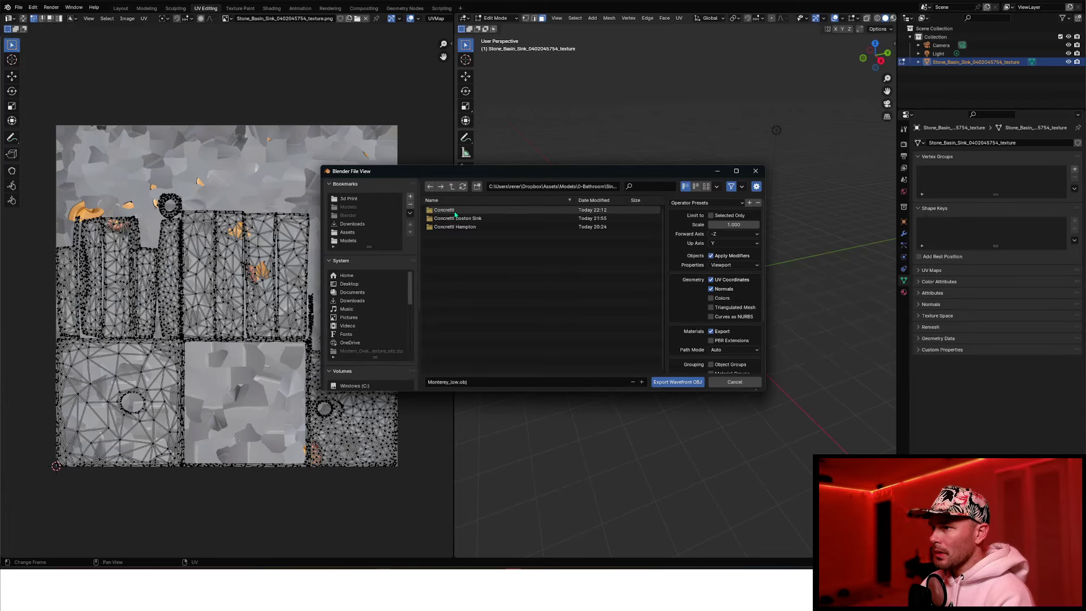
double_click(455, 210)
left_click(678, 382)
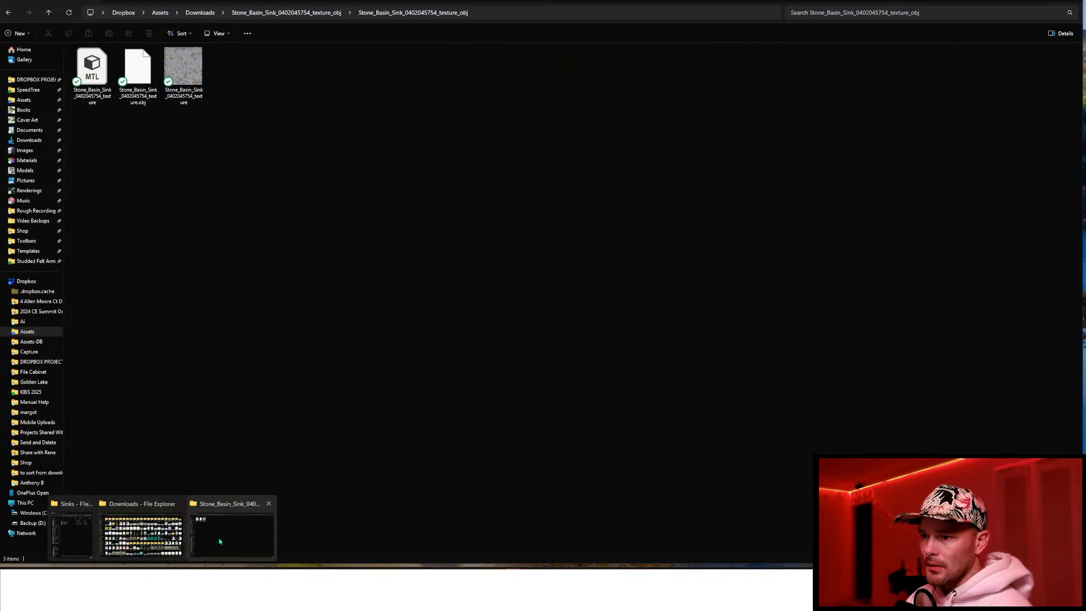
Switch to File Explorer and cut all three Stone_Basin_Sink files (MTL, OBJ and texture) from their download folder.
left_click(220, 542)
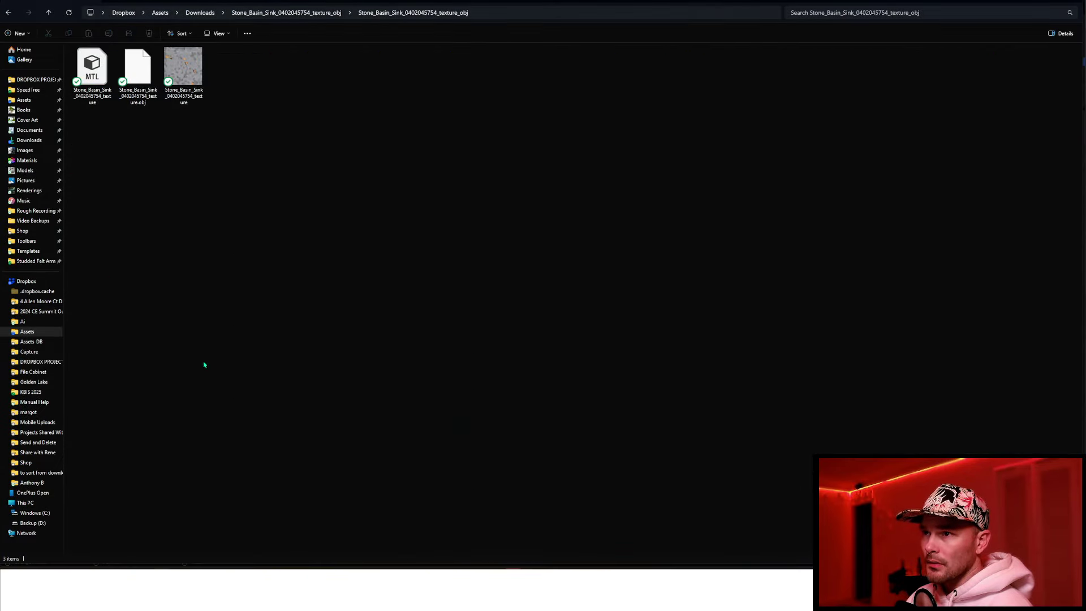
left_click(141, 76)
left_click_drag(137, 187, 87, 50)
left_click_drag(200, 171, 71, 45)
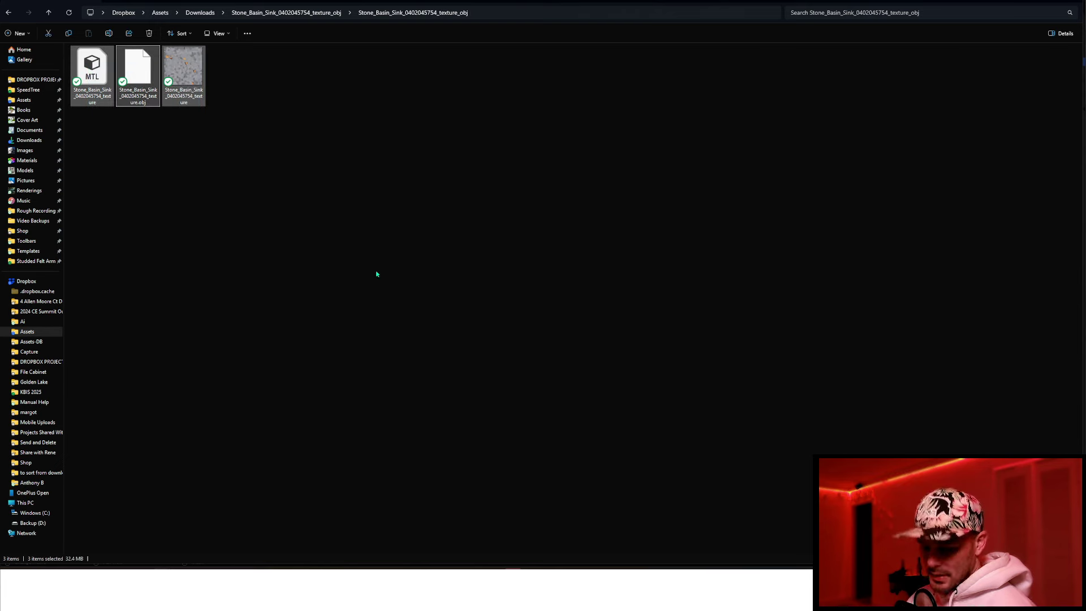
key("ctrl+x")
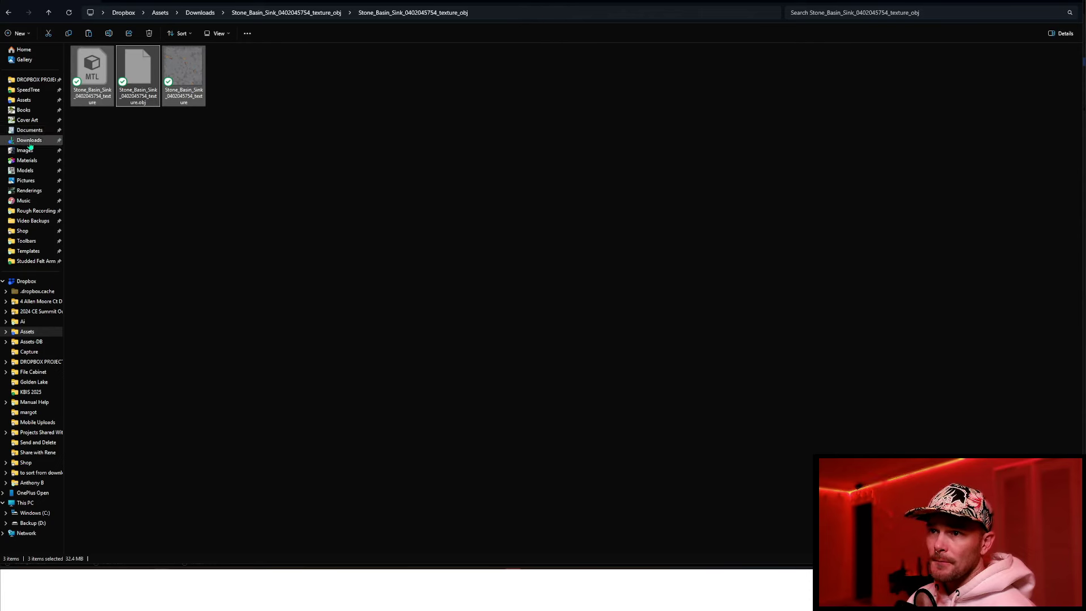
Paste the cut sink files into the Concretti folder under Models/0-Bathroom/Sinks.
left_click(42, 172)
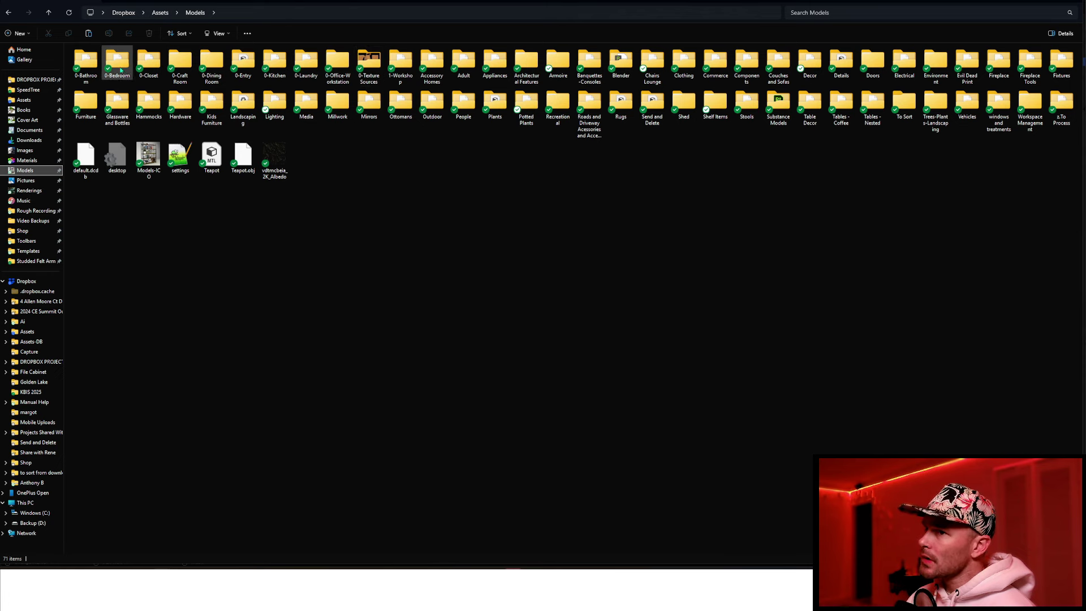
left_click(84, 65)
double_click(85, 65)
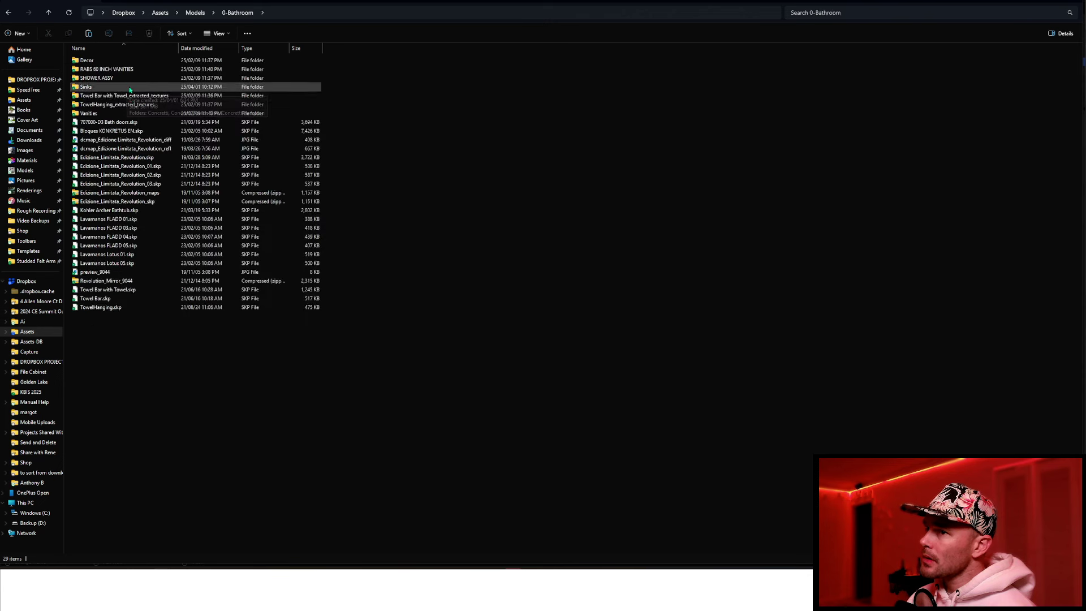
double_click(101, 88)
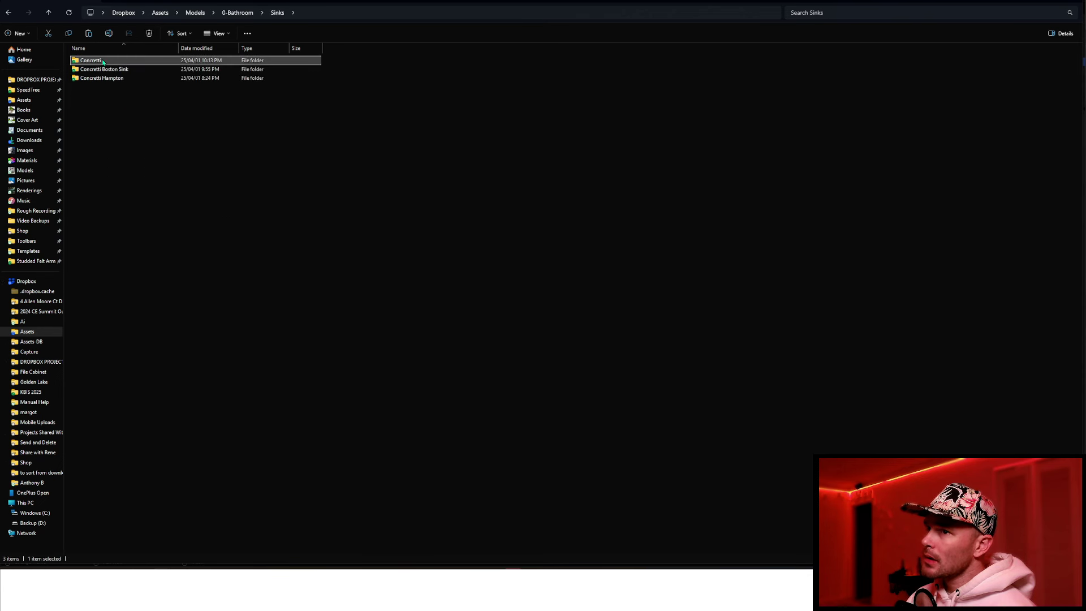
double_click(90, 60)
key("ctrl+v")
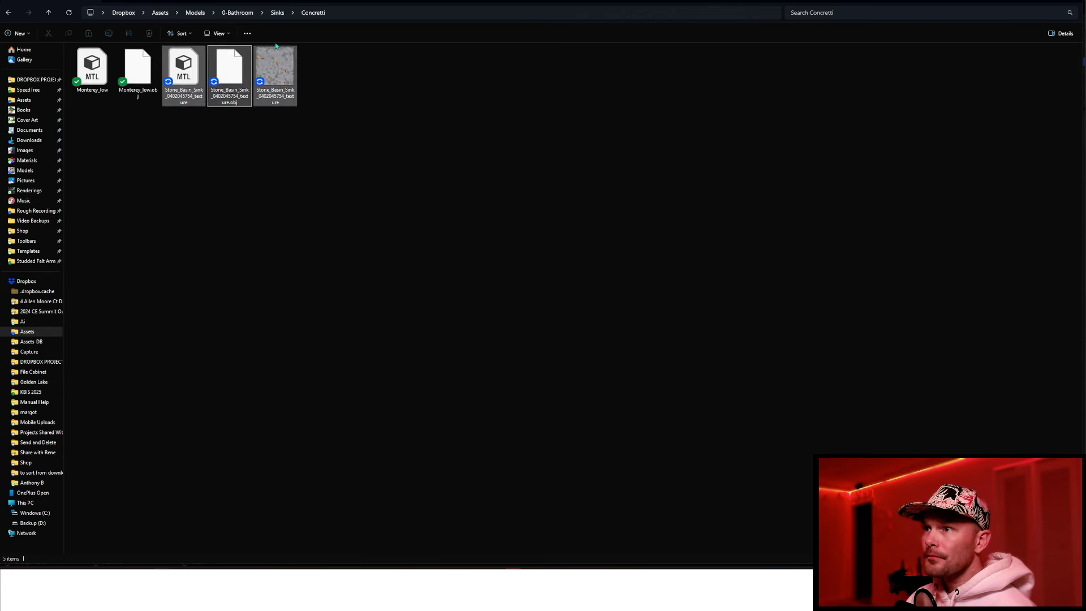
Return to the Sinks folder and rename the Concretti folder as Concretti Monterey.
left_click(277, 13)
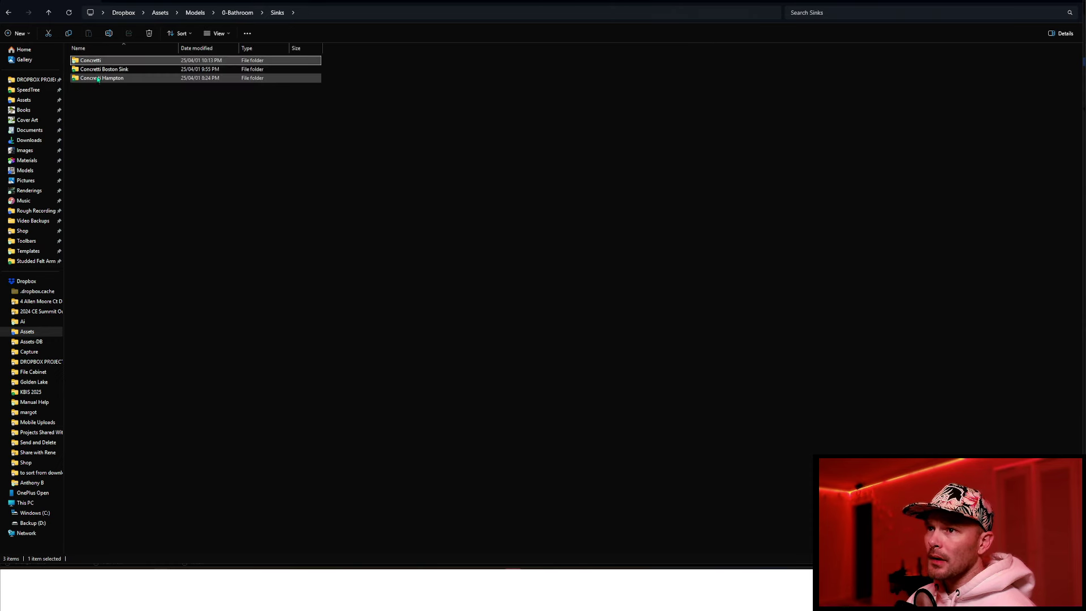
key("F2")
key("End")
type("Montere")
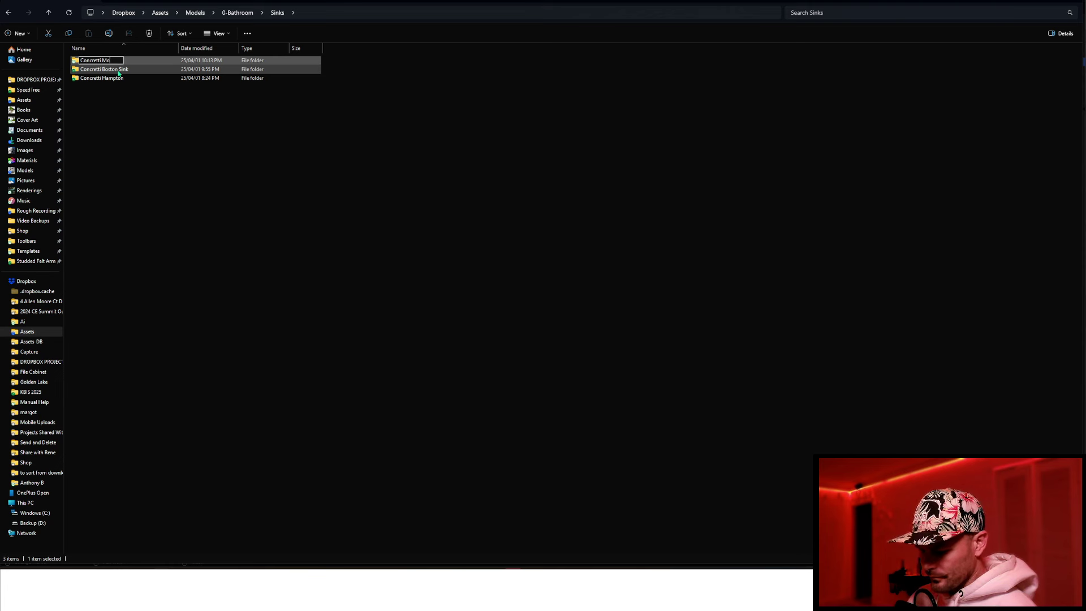
key("Return")
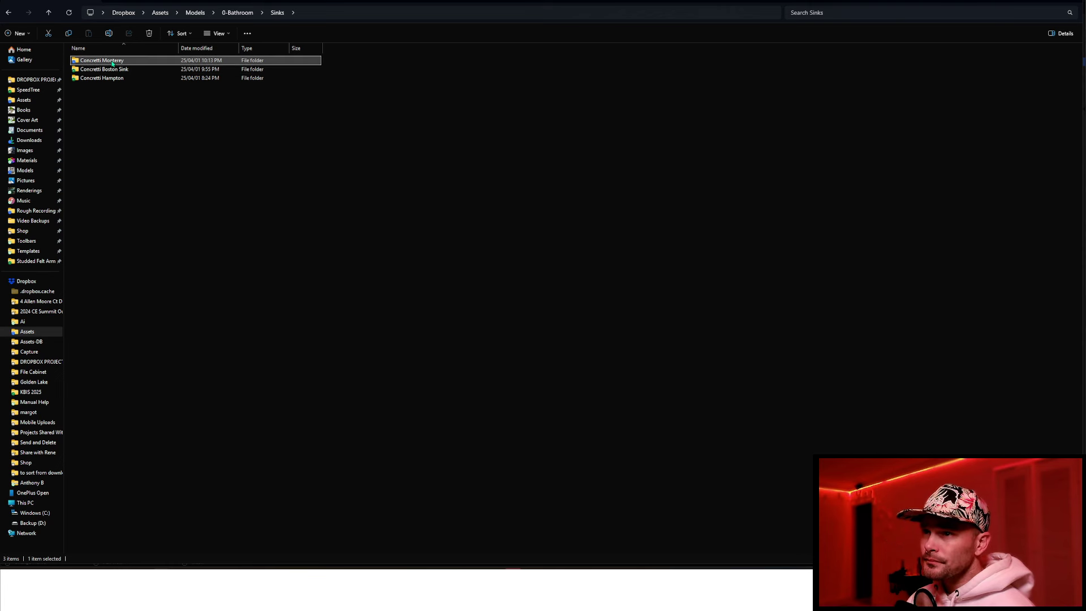
Rename the original Stone_Basin_Sink OBJ file in the Concretti Monterey folder as Monterey_High.obj.
double_click(113, 63)
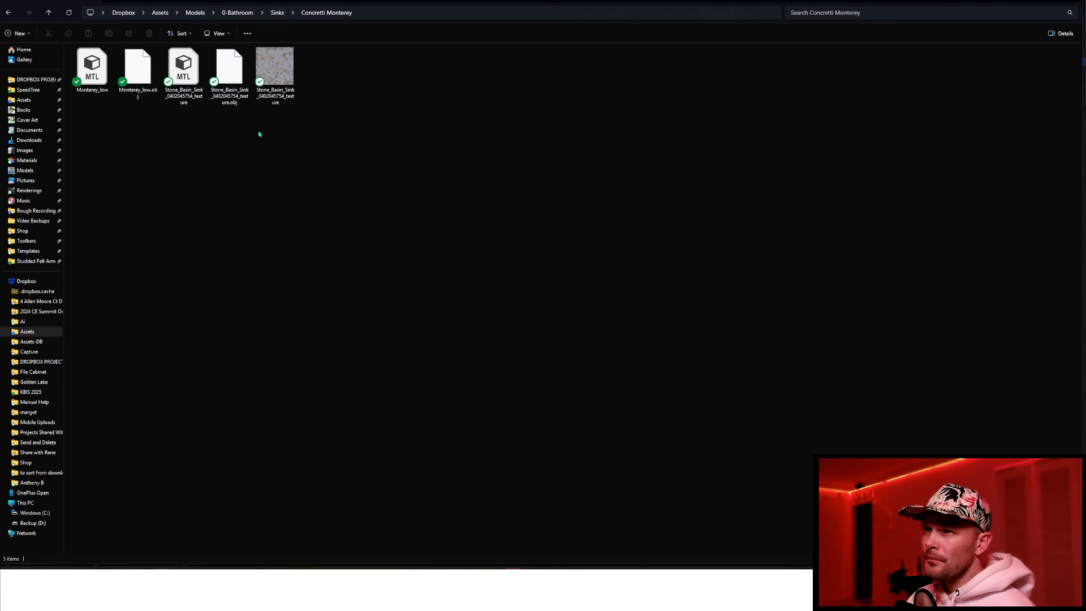
left_click(236, 106)
key("F2")
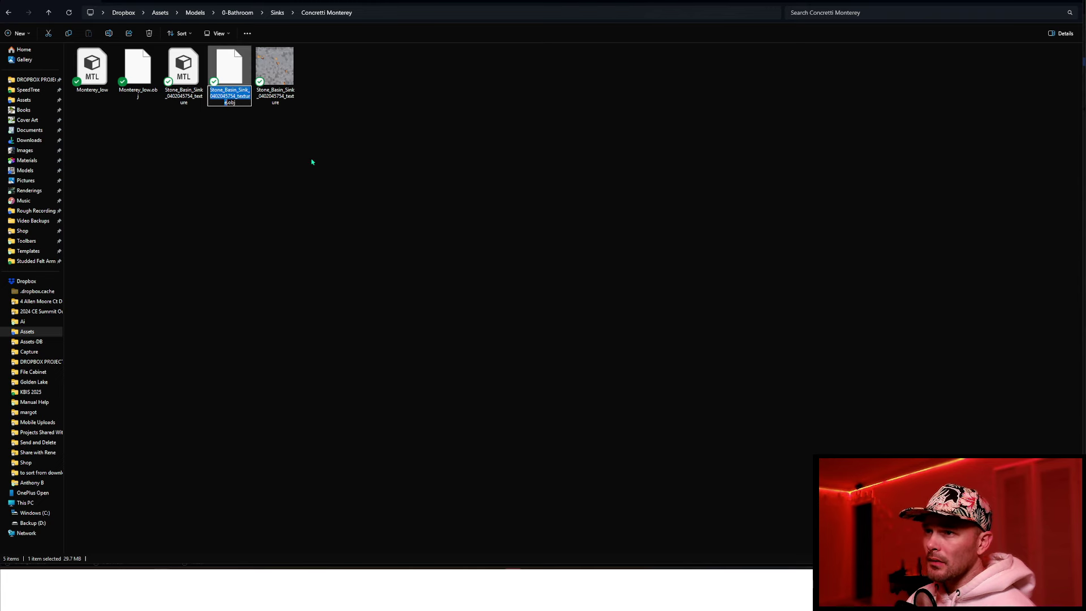
type("Monterey")
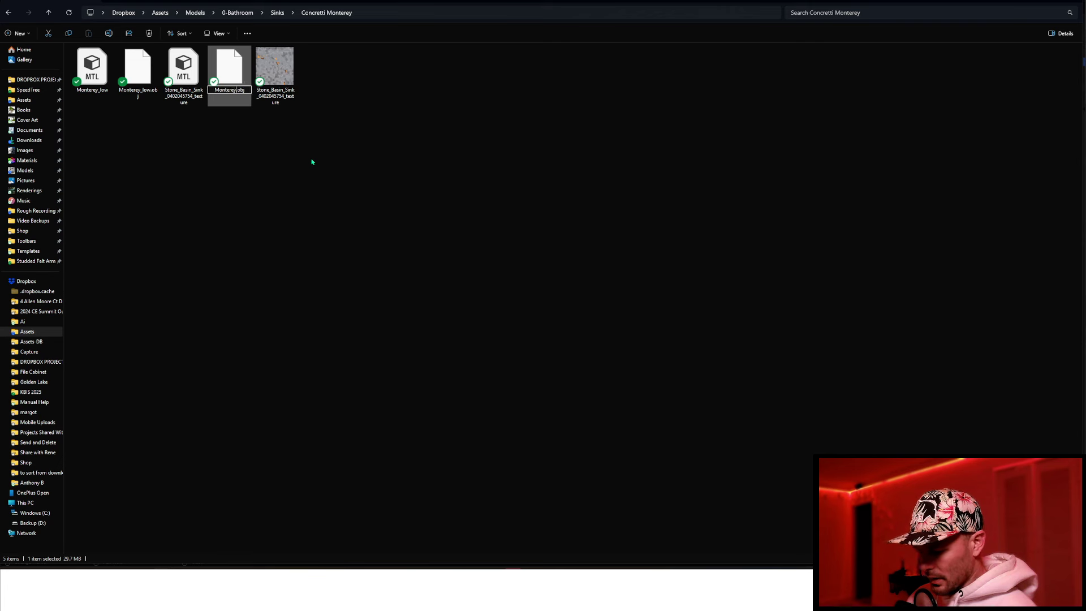
type("_High")
key("Return")
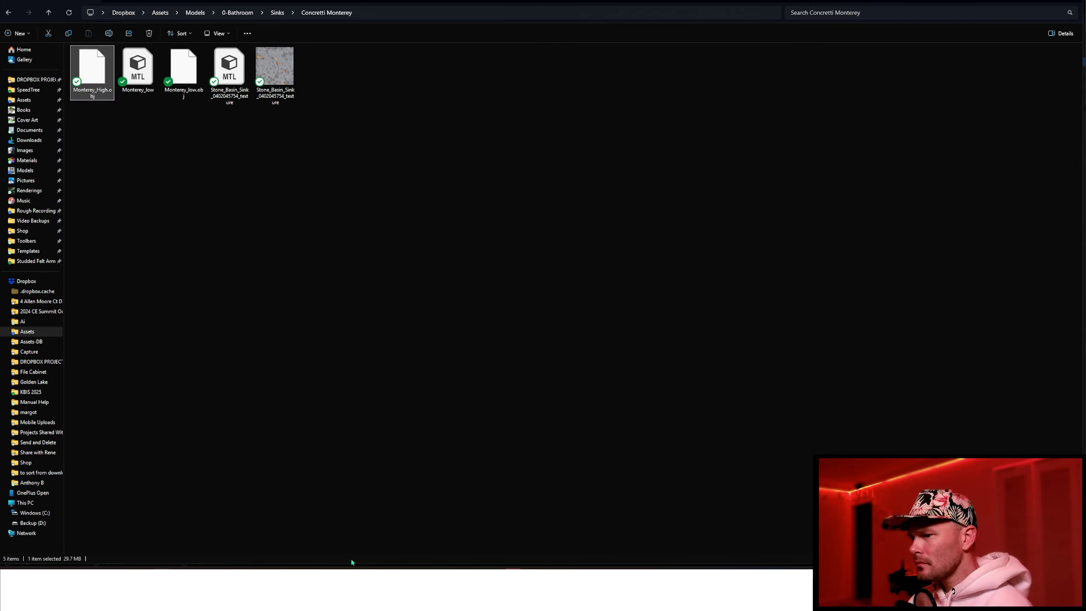
Switch to Substance 3D Painter, start a new project and browse for its mesh in the Sinks/Concretti Monterey folder.
left_click(367, 532)
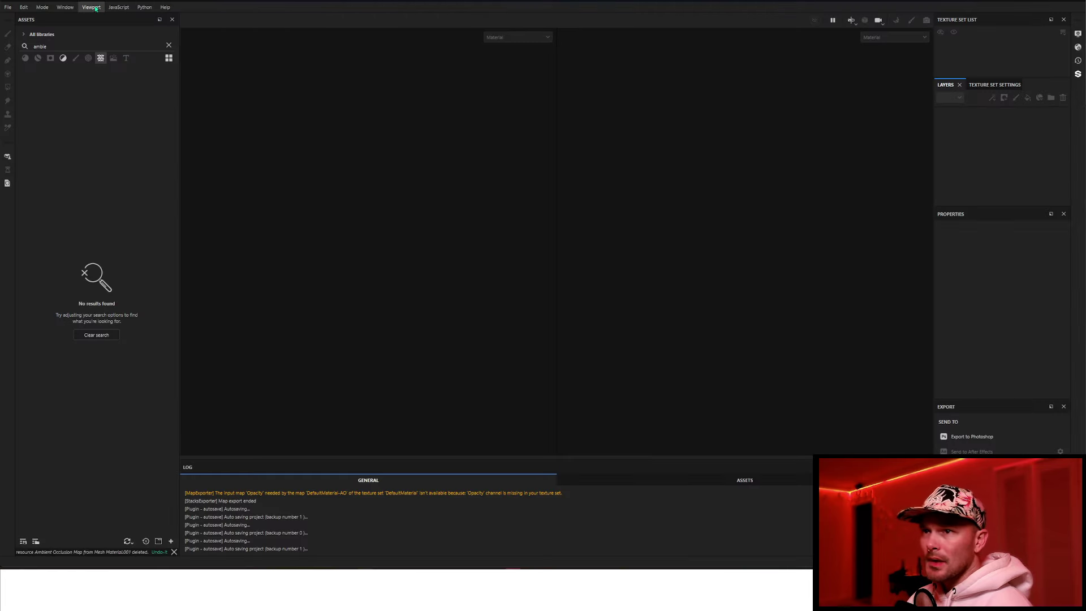
left_click(8, 7)
left_click(17, 21)
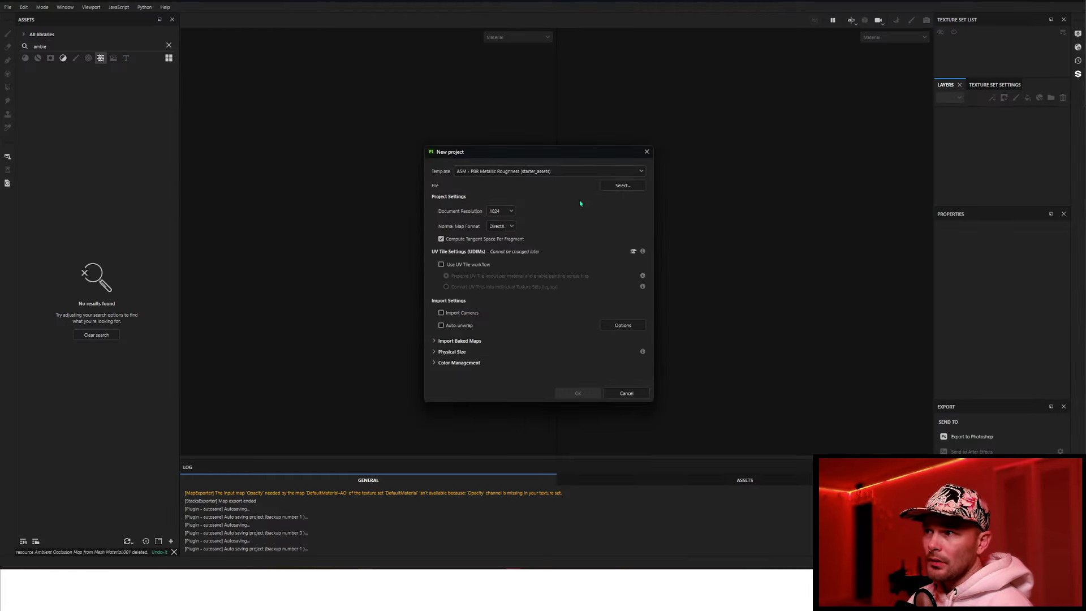
left_click(621, 186)
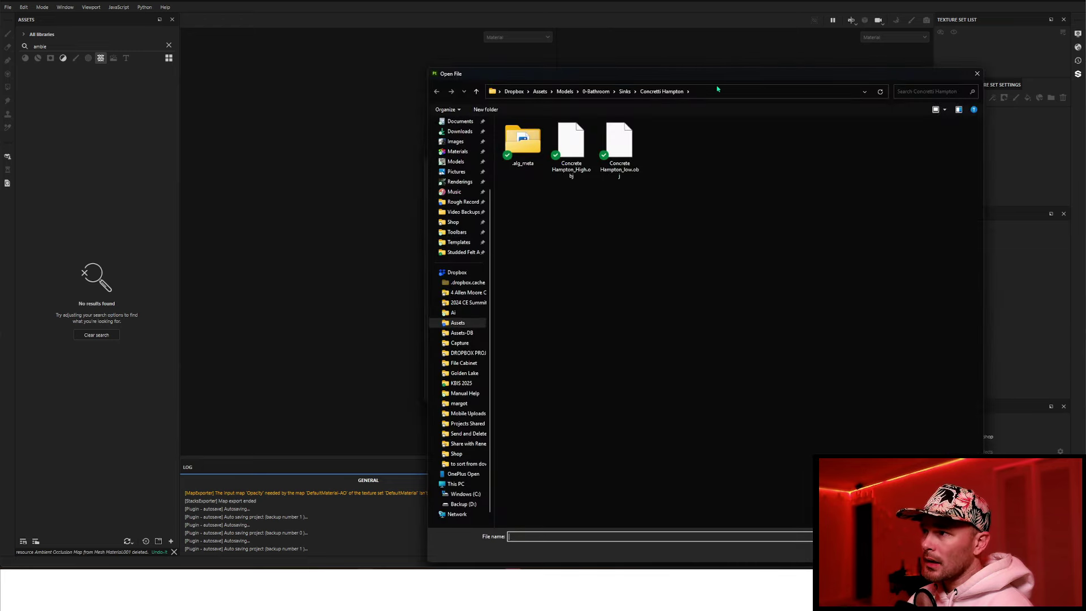
left_click(624, 91)
left_click(667, 91)
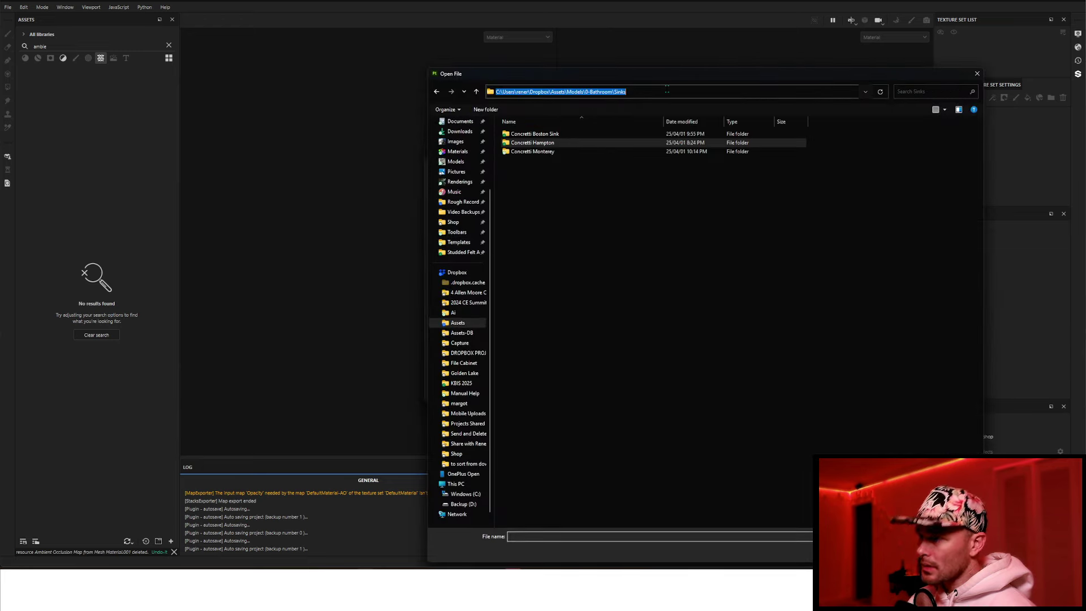
double_click(566, 151)
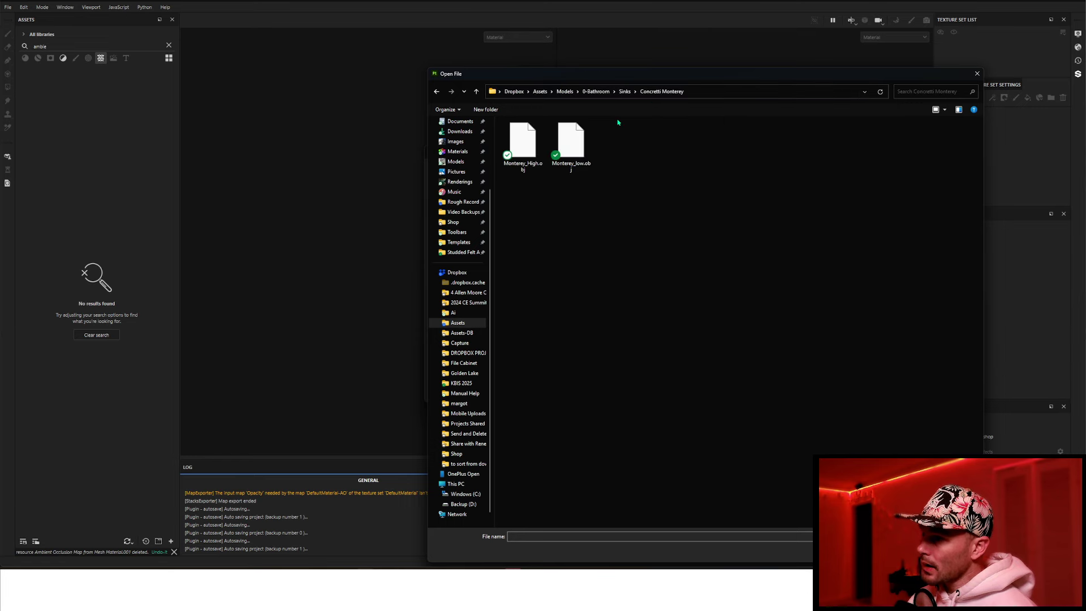
left_click(727, 91)
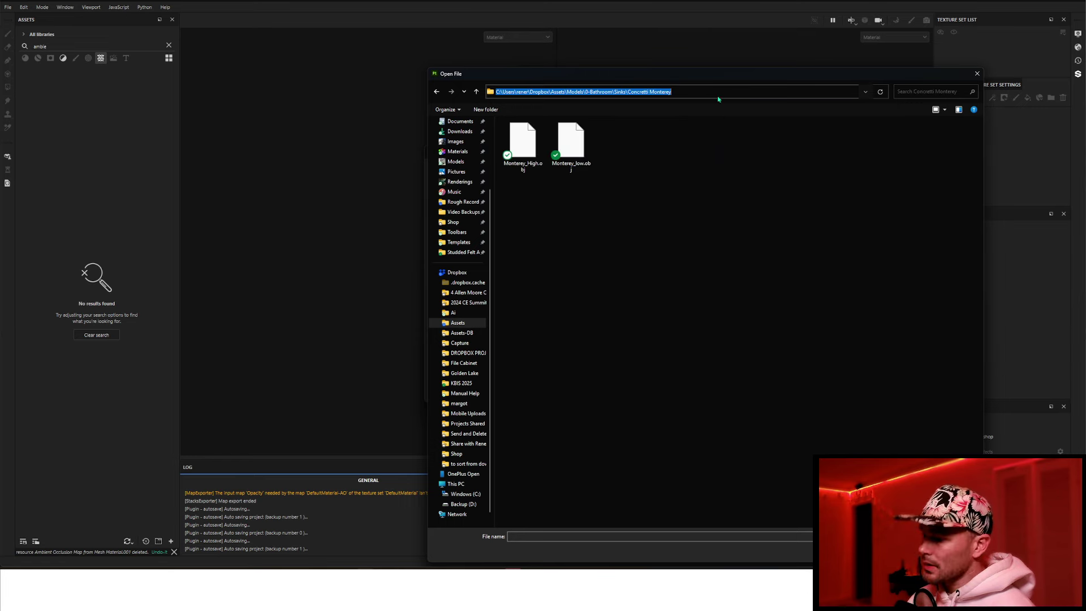
left_click(652, 170)
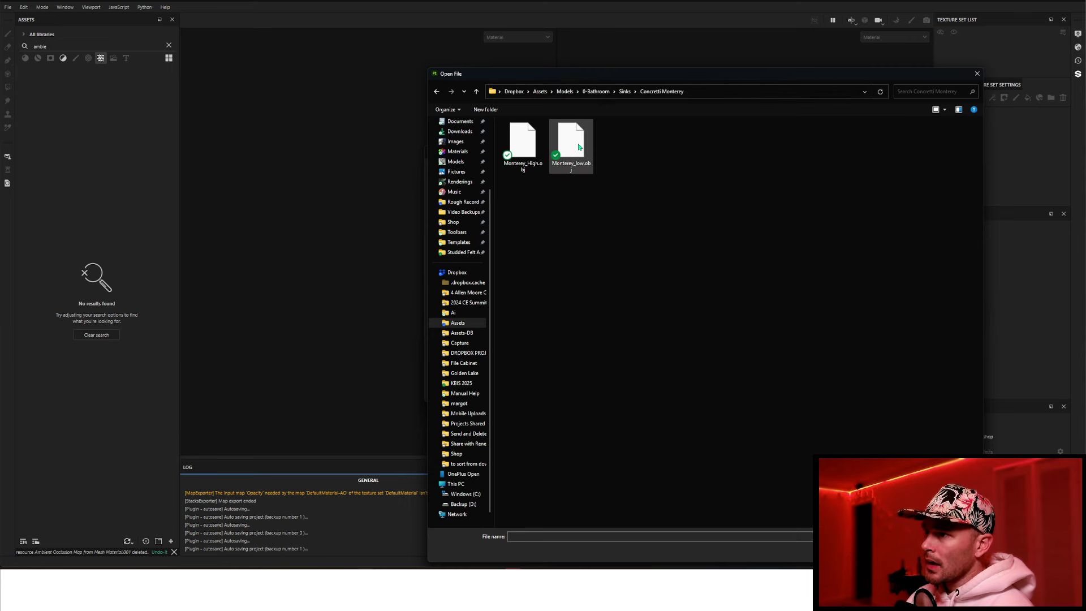
Choose Monterey_low.obj as the mesh and create the project with the preset settings.
left_click(572, 145)
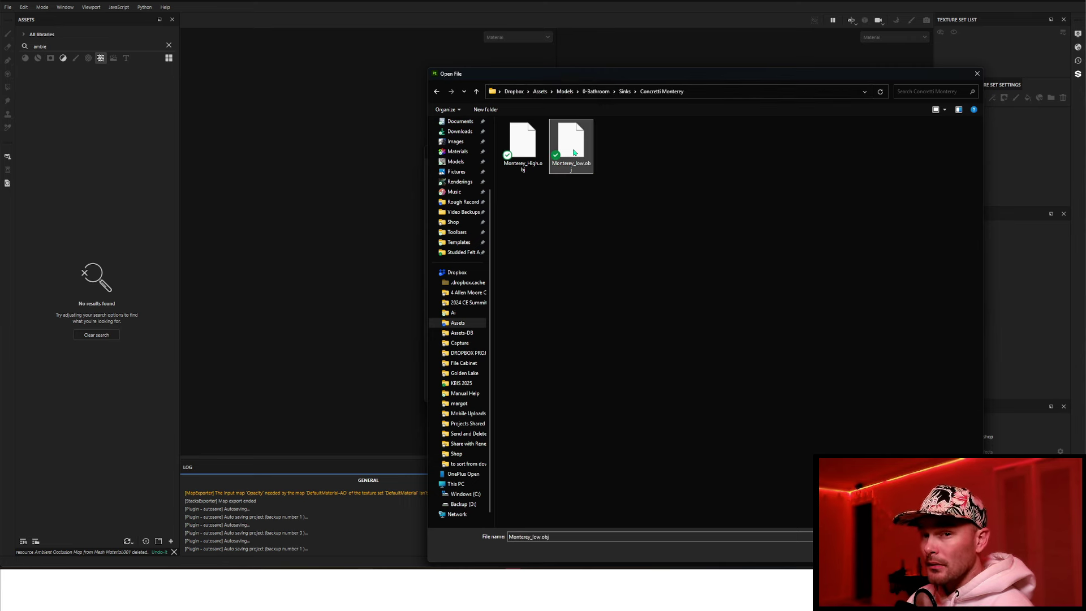
double_click(571, 150)
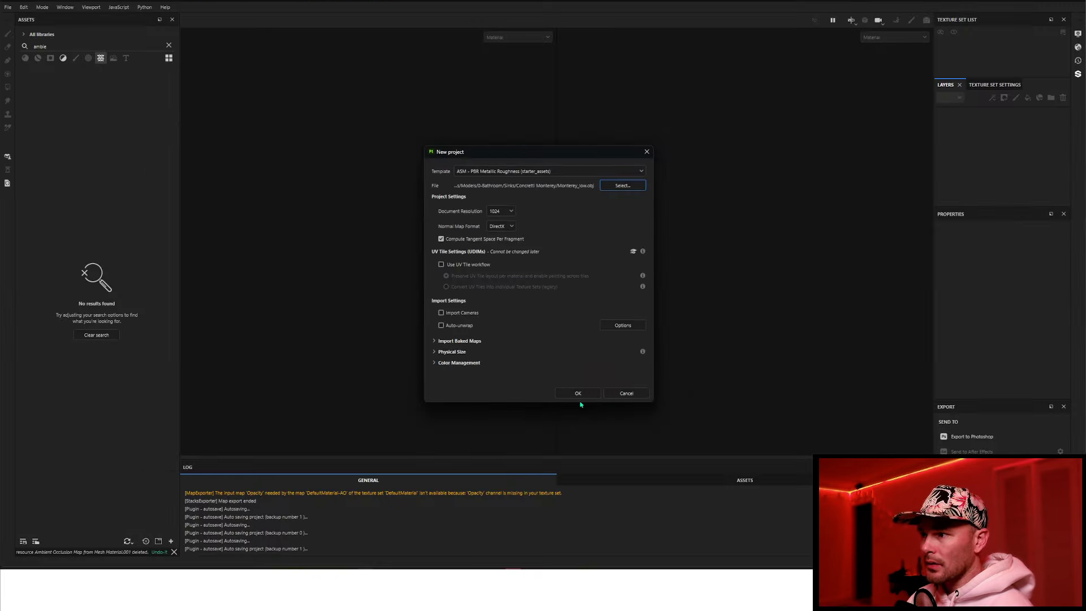
left_click(578, 394)
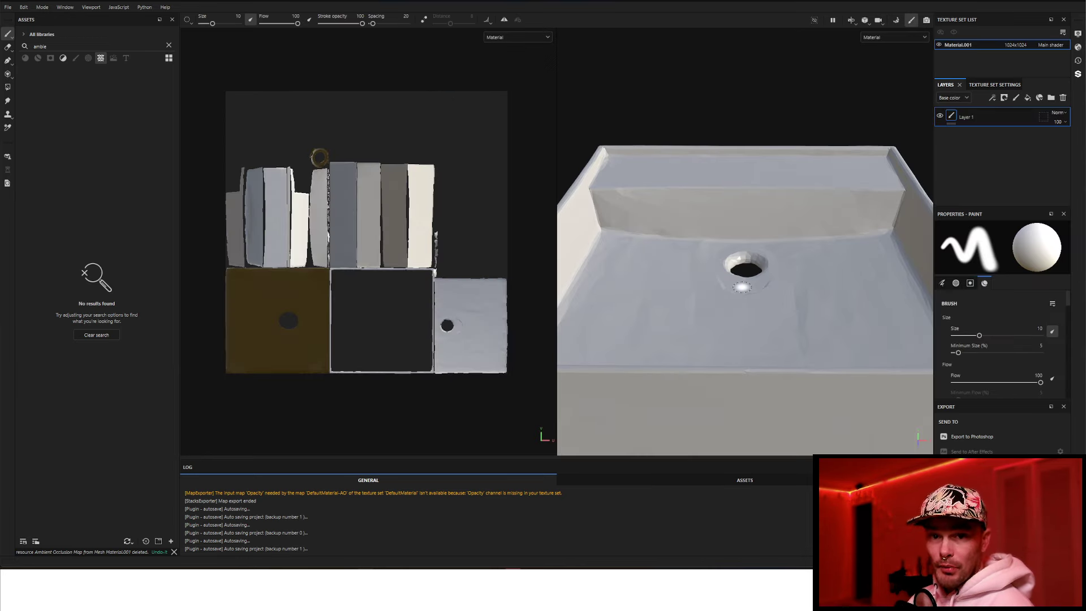
Add a fill layer above Layer 1 and set its base color to a dark grey.
scroll(741, 286, "down", 5)
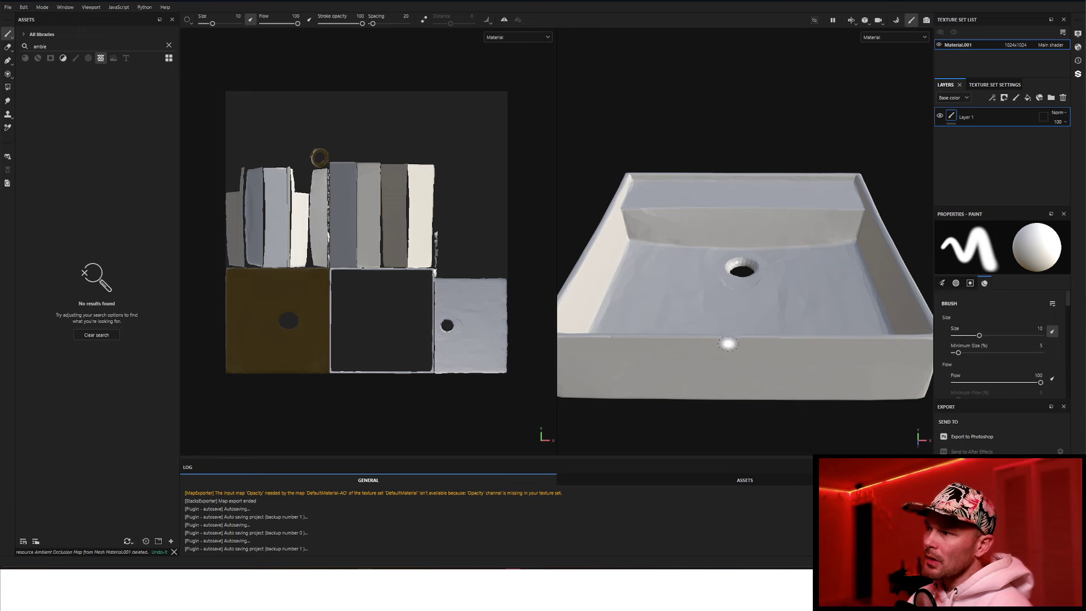
left_click_drag(725, 333, 678, 310, "alt")
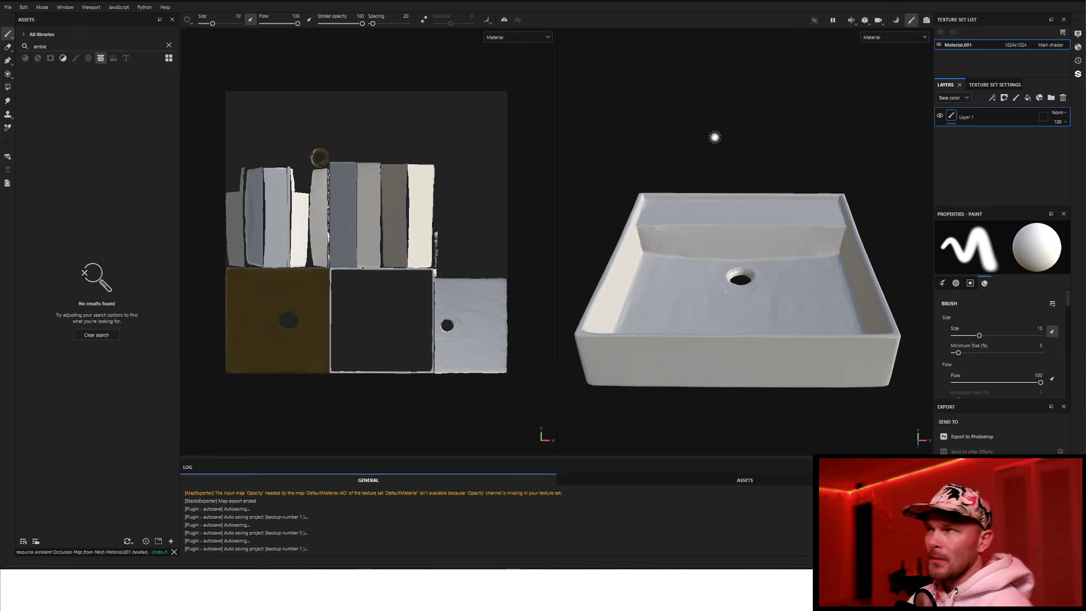
left_click(1028, 97)
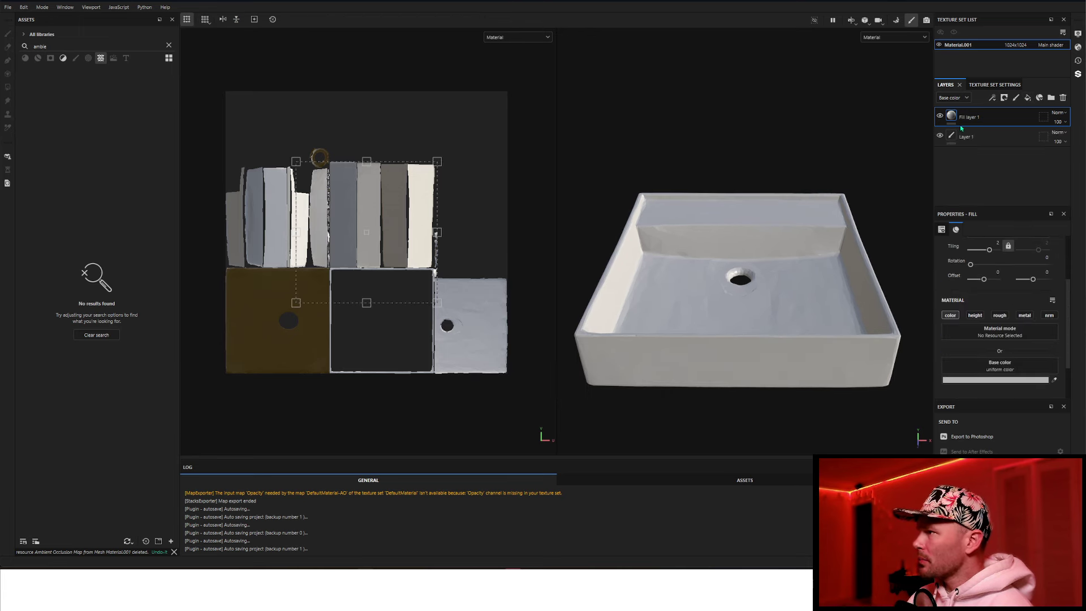
left_click(996, 380)
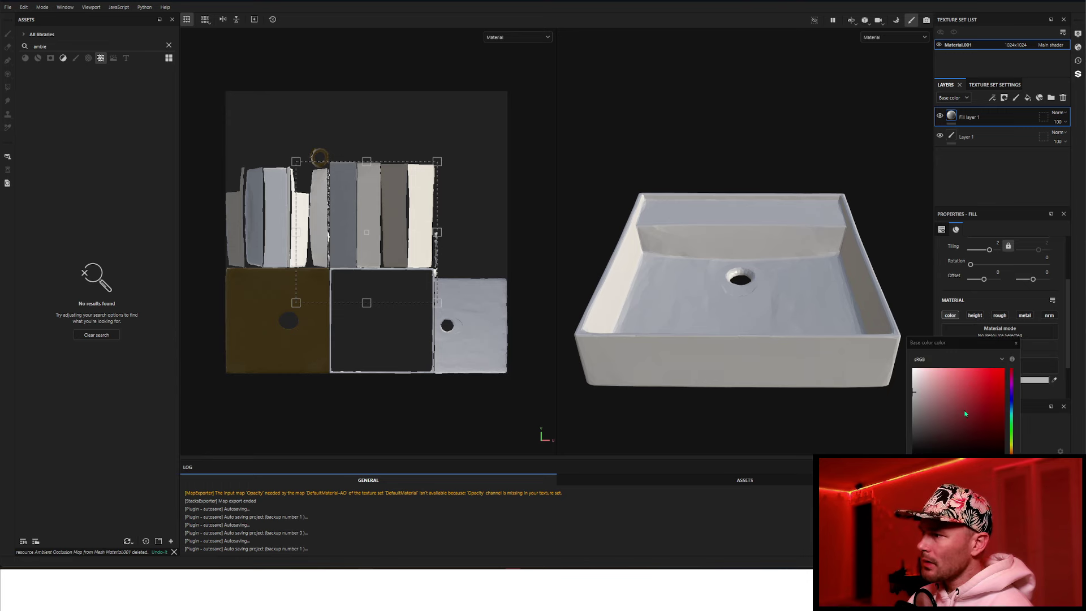
left_click(913, 433)
left_click_drag(888, 437, 910, 427)
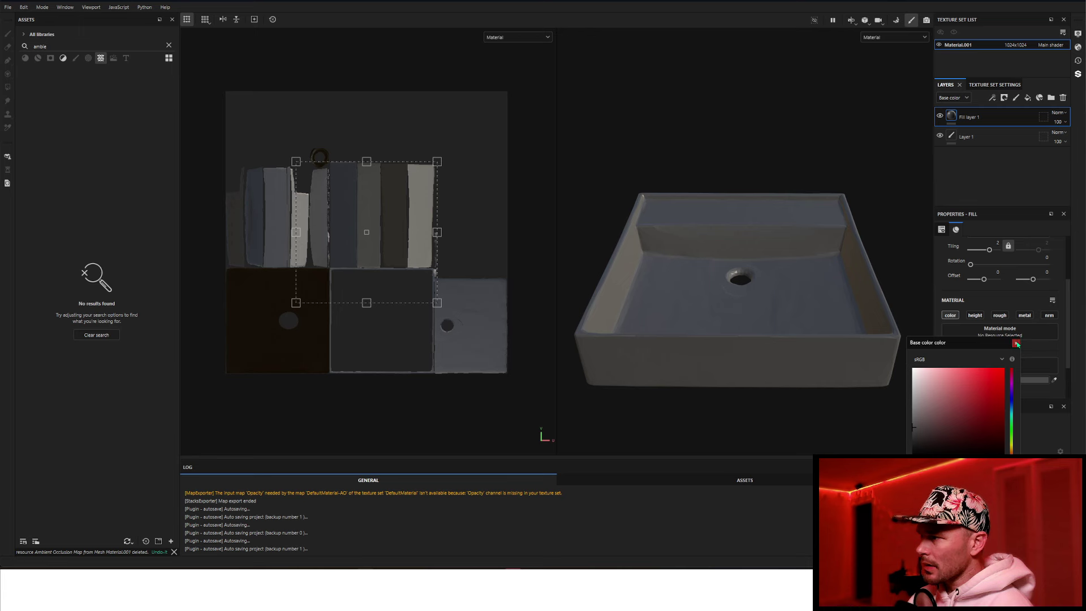
left_click(1017, 344)
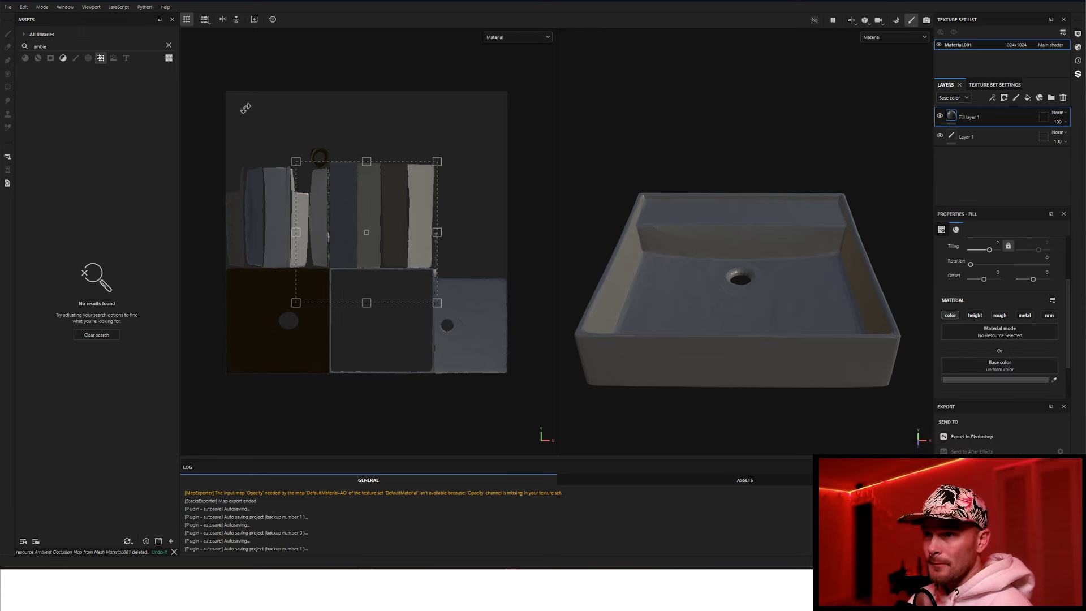
Clear the asset search and show only the smart masks in the asset library.
left_click(169, 45)
left_click(63, 58)
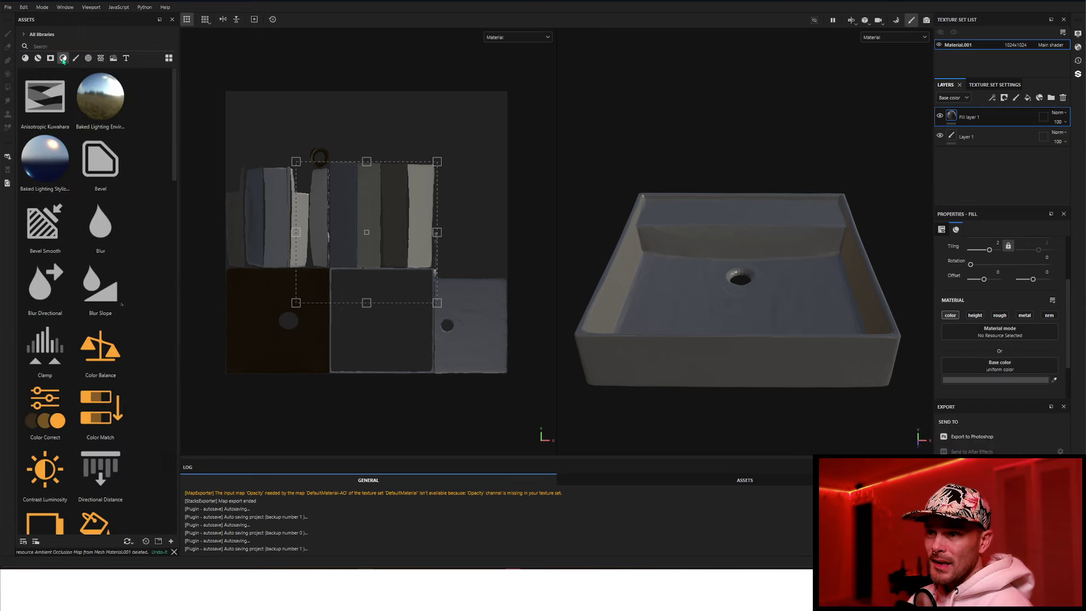
left_click(50, 57)
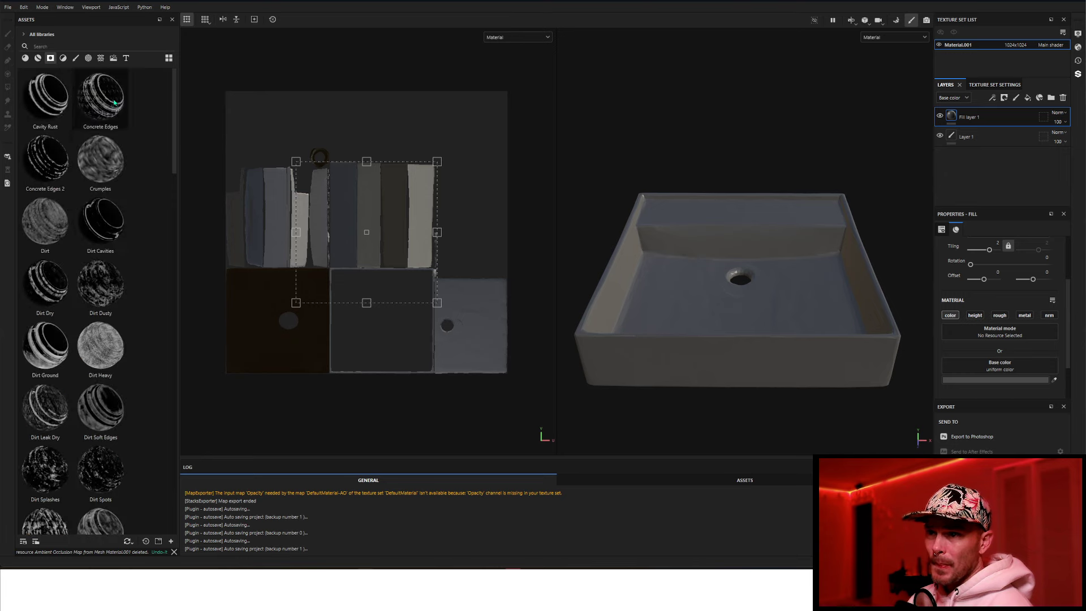
Apply the Dust Occlusion smart mask to Fill layer 1.
left_click_drag(100, 98, 130, 111)
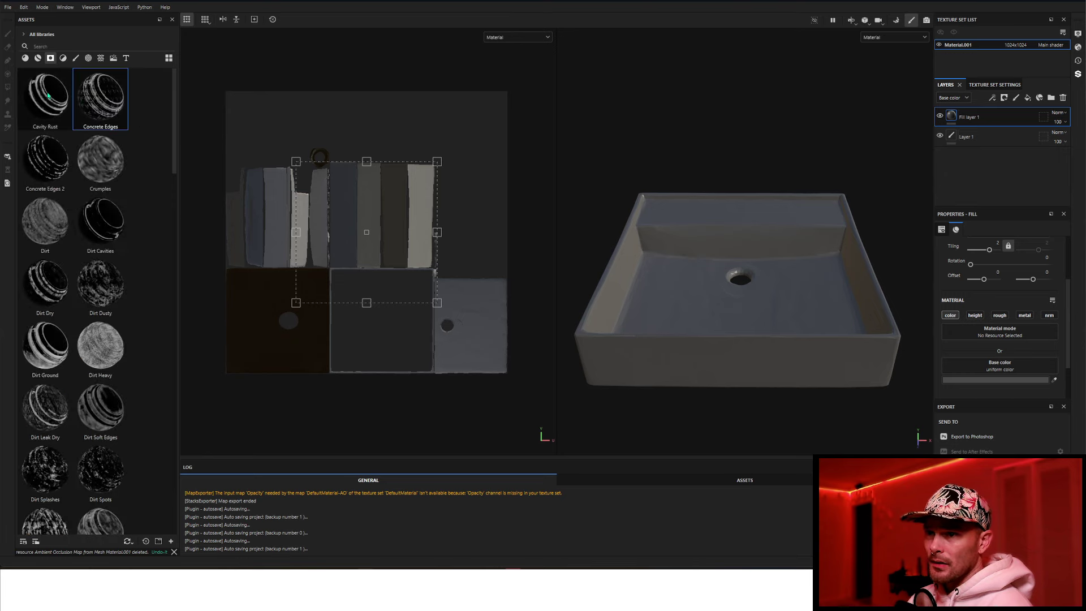
scroll(53, 294, "down", 3)
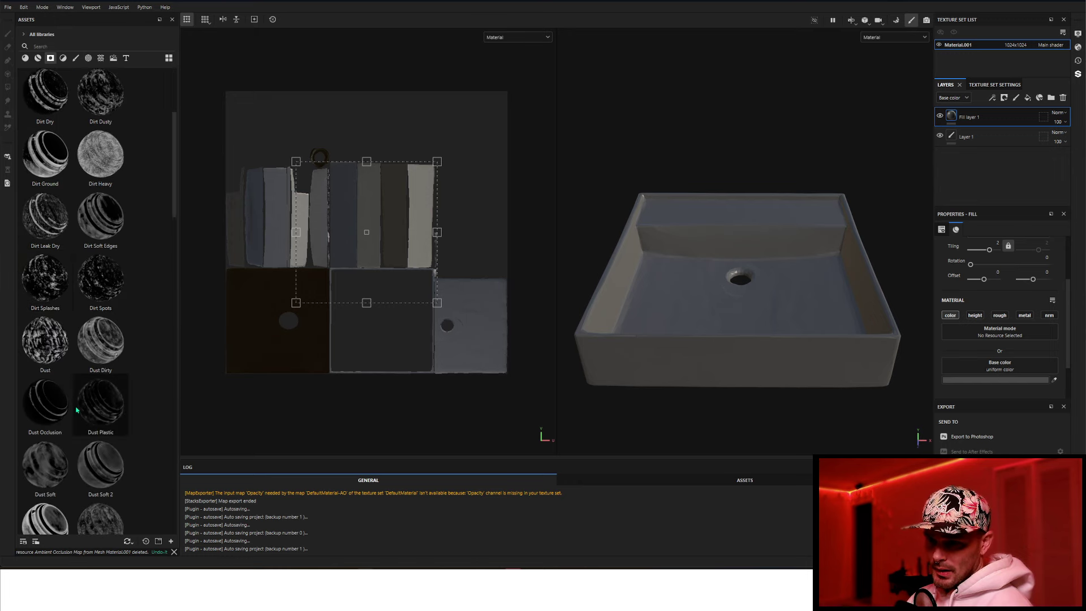
left_click_drag(57, 411, 964, 116)
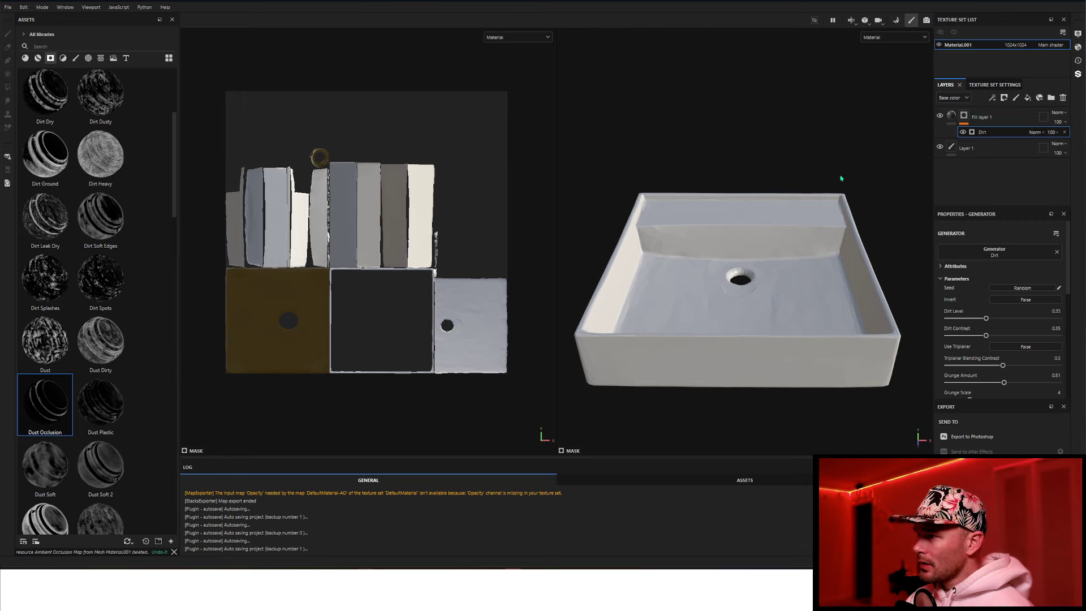
mouse_move(825, 207)
left_mouse_down("alt")
mouse_move(803, 214)
mouse_move(819, 207)
left_mouse_up("alt")
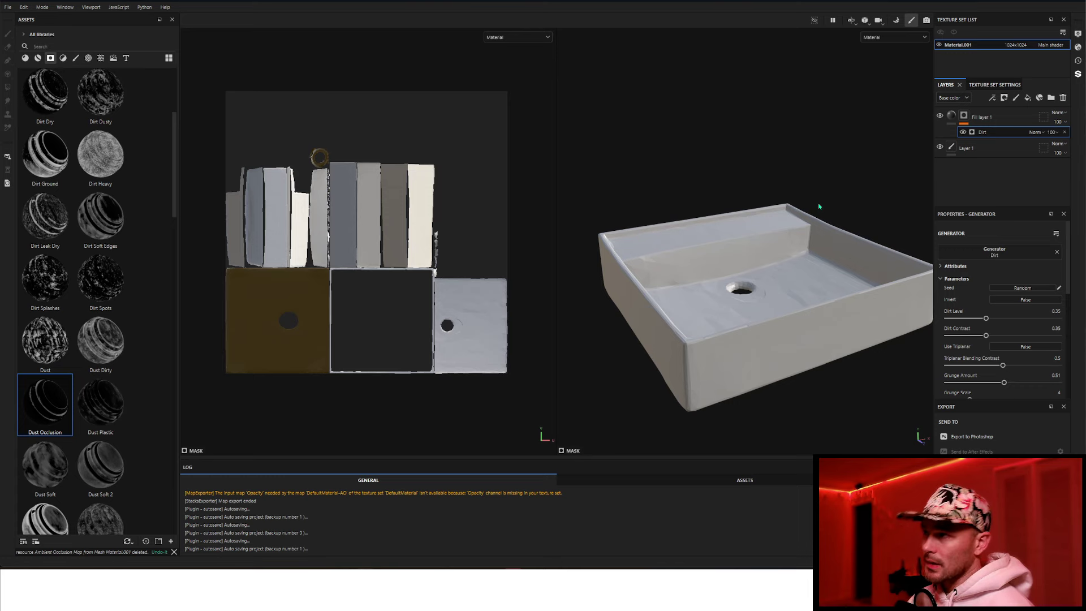
Bake the selected mesh maps for Material.001 at an output size of 1024 and return to painting mode.
left_click(898, 20)
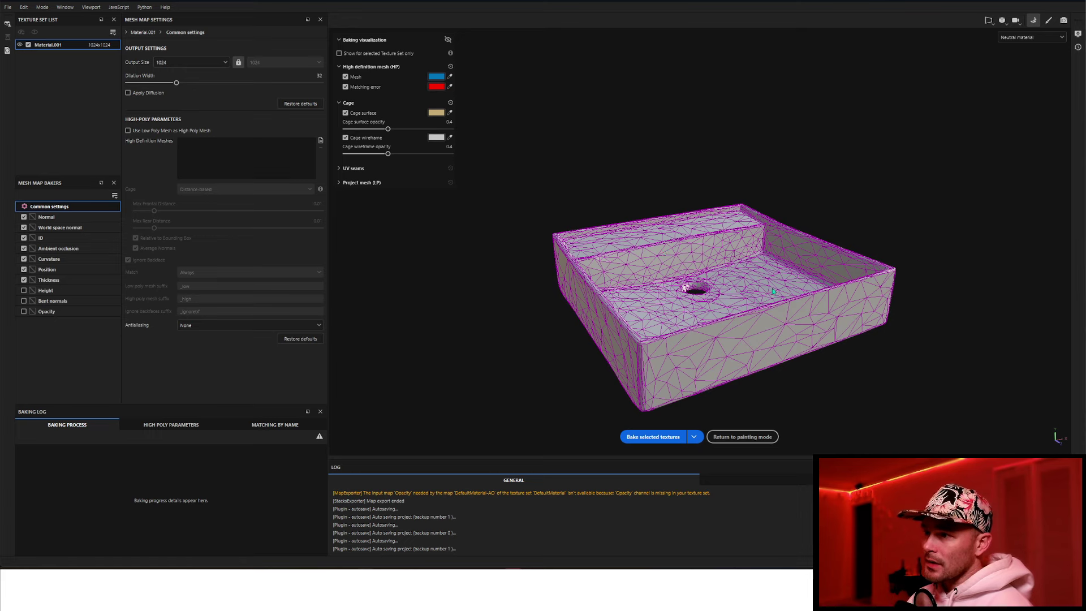
left_click(668, 437)
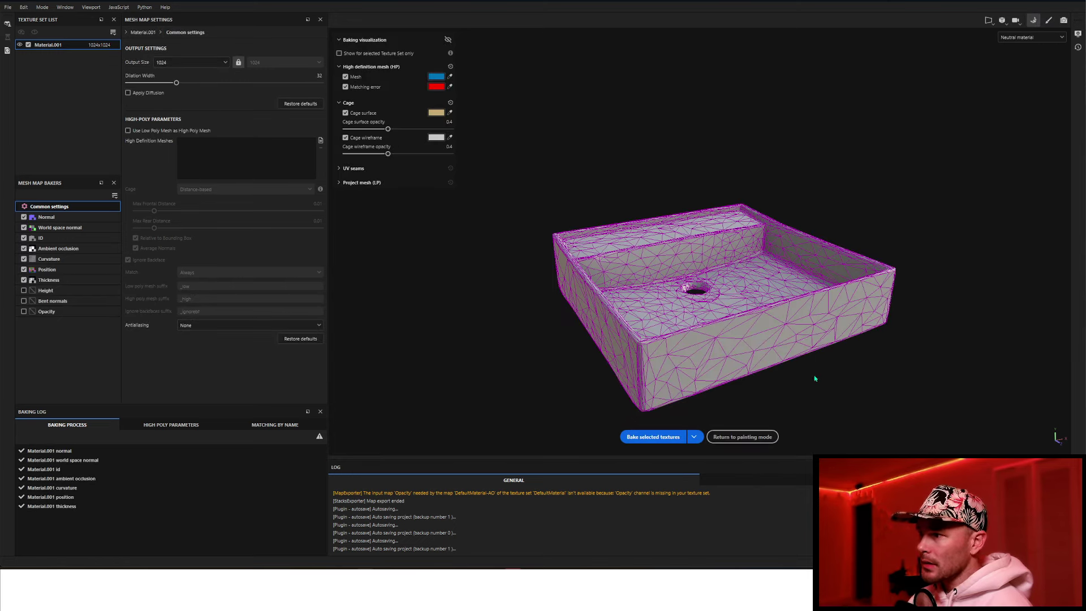
left_click(742, 439)
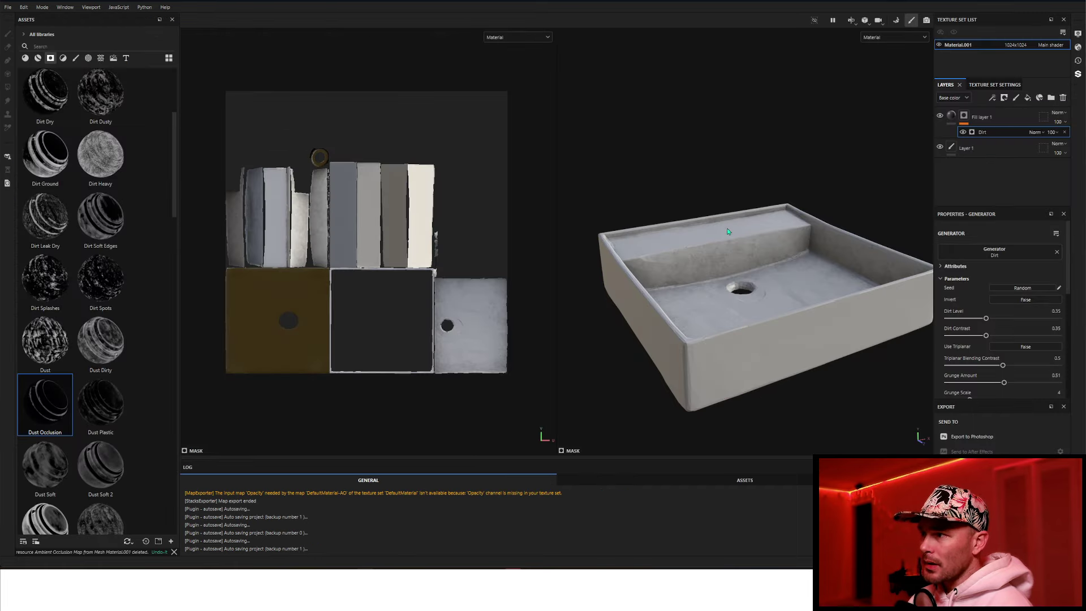
Inspect the dirt effect around the basin and remove the mask from Fill layer 1.
scroll(864, 213, "up", 5)
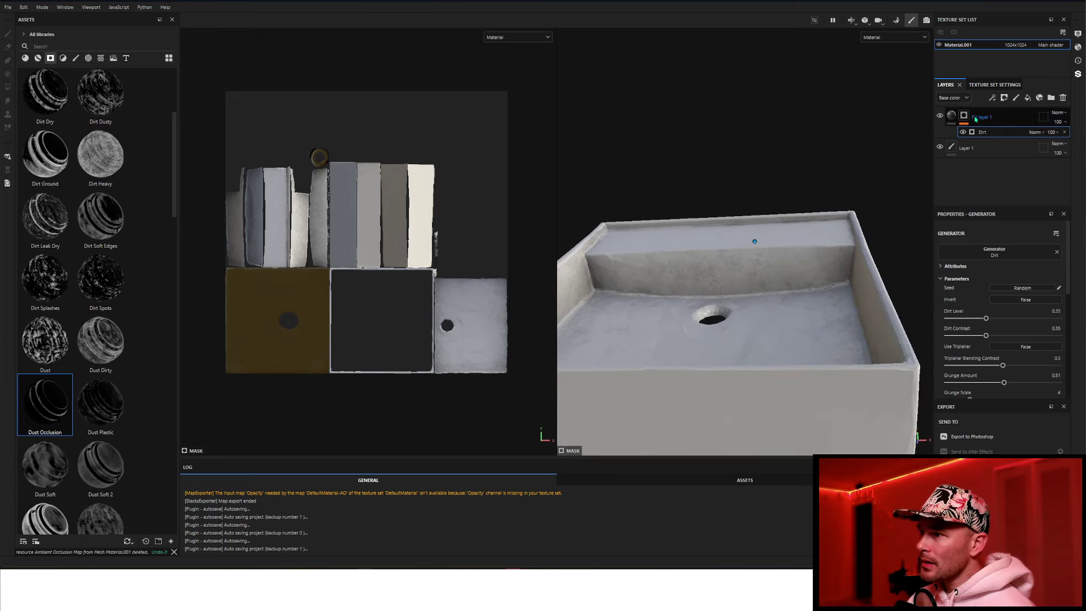
left_click(963, 116)
right_click(962, 117)
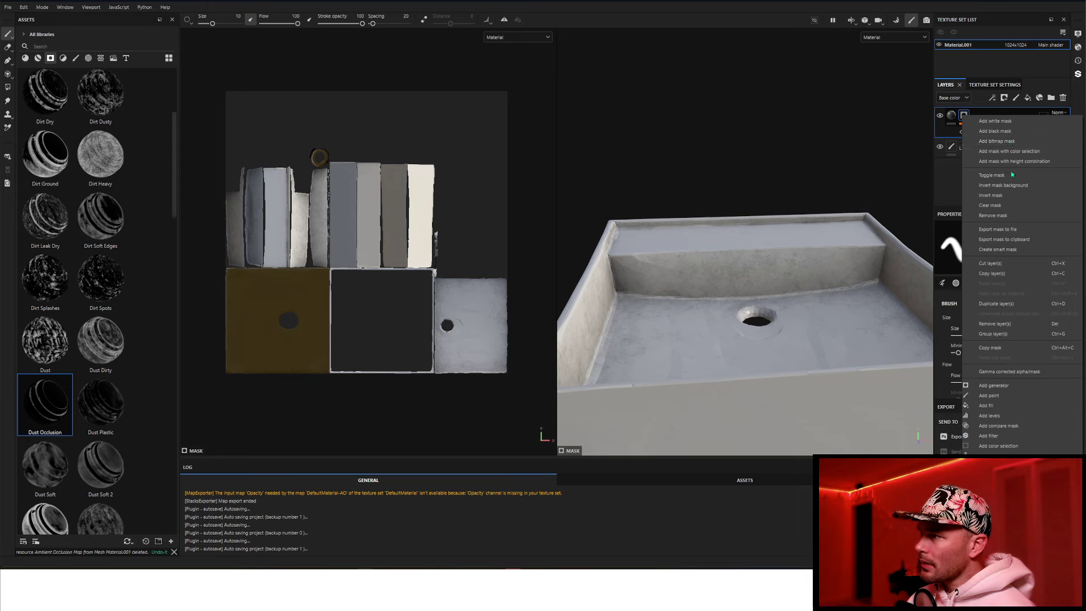
left_click(994, 216)
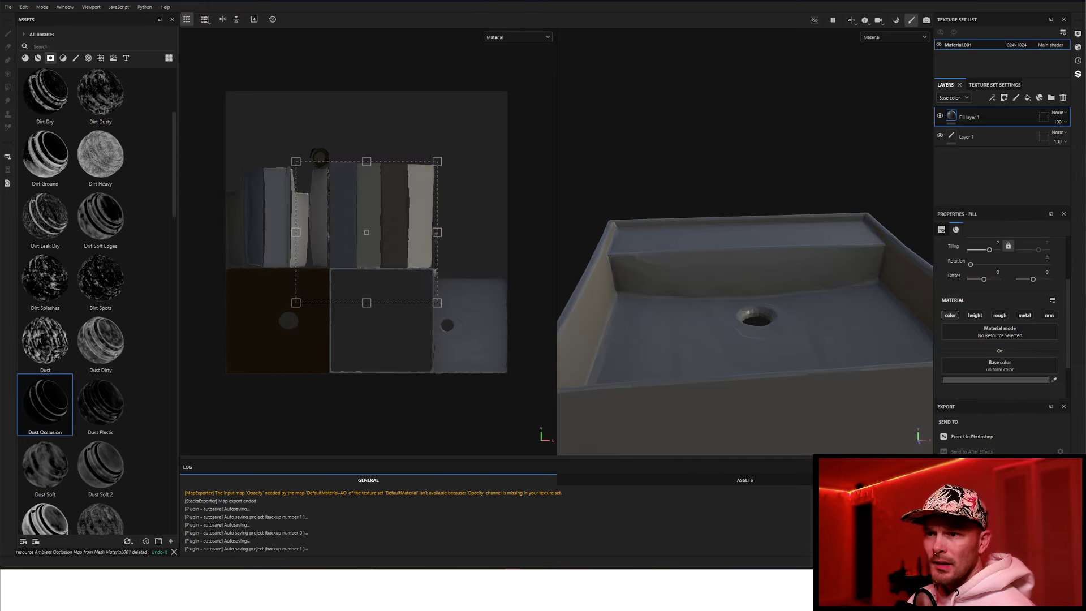
Try the Edges Strong and Edges Strong Scratched smart masks on Fill layer 1, undoing each one.
scroll(82, 464, "down", 6)
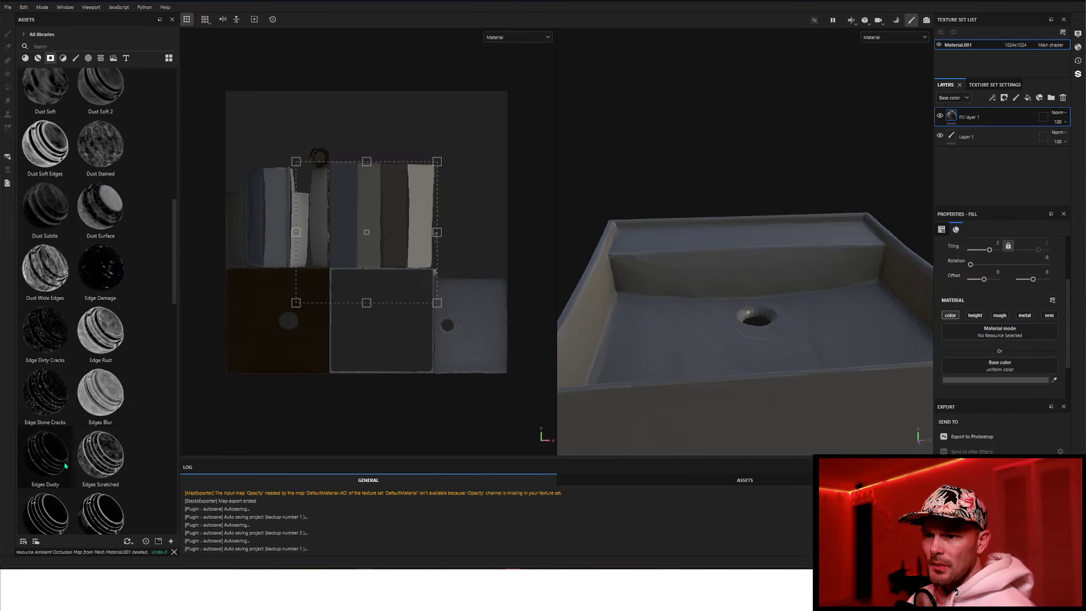
left_click_drag(45, 512, 991, 120)
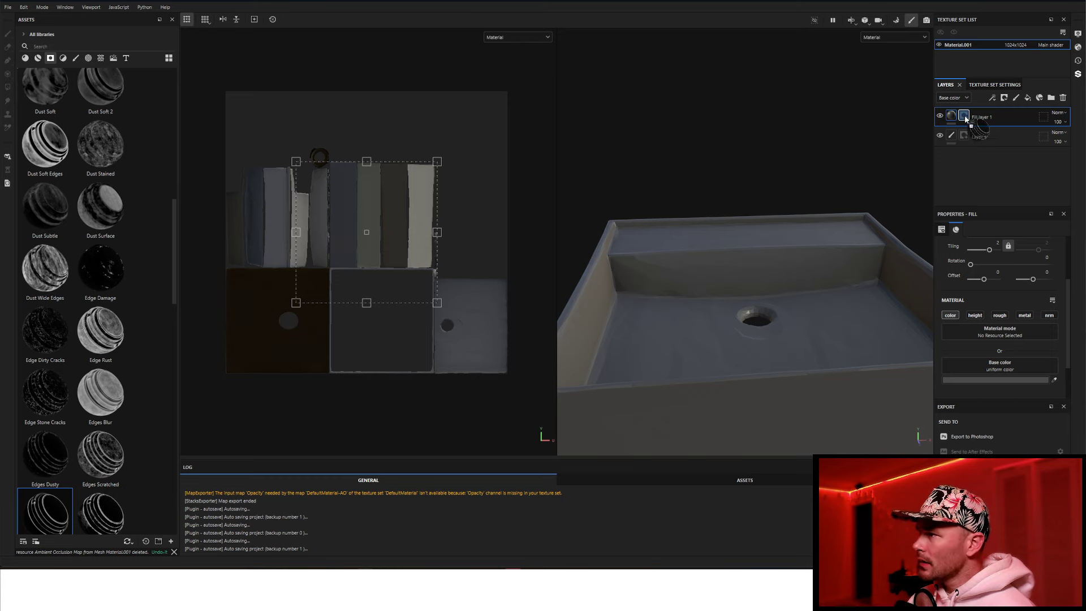
left_click_drag(684, 315, 773, 344, "alt")
key("ctrl+z")
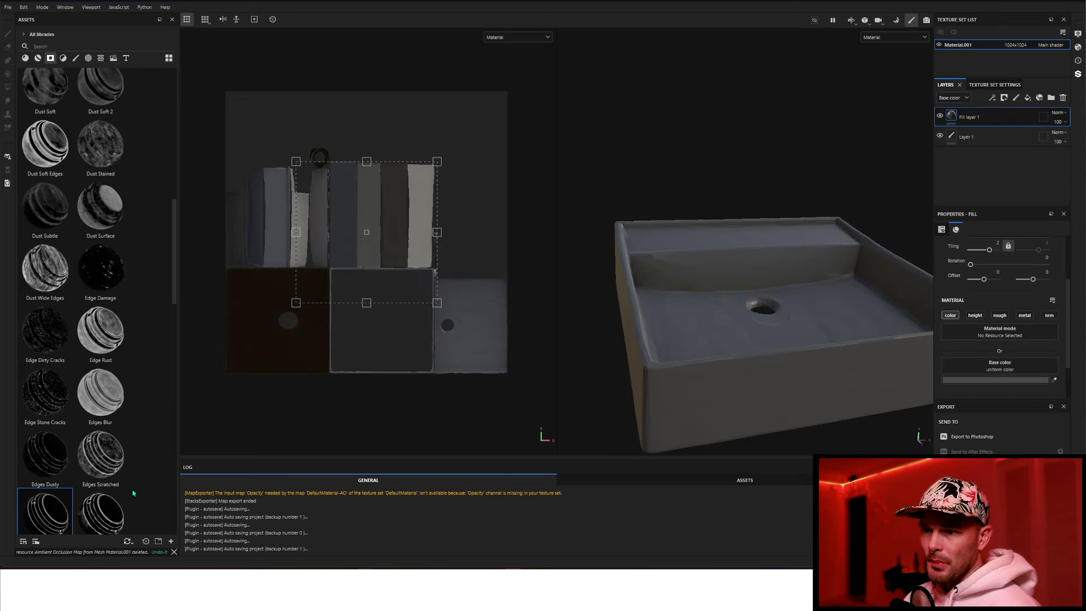
left_click_drag(101, 512, 967, 117)
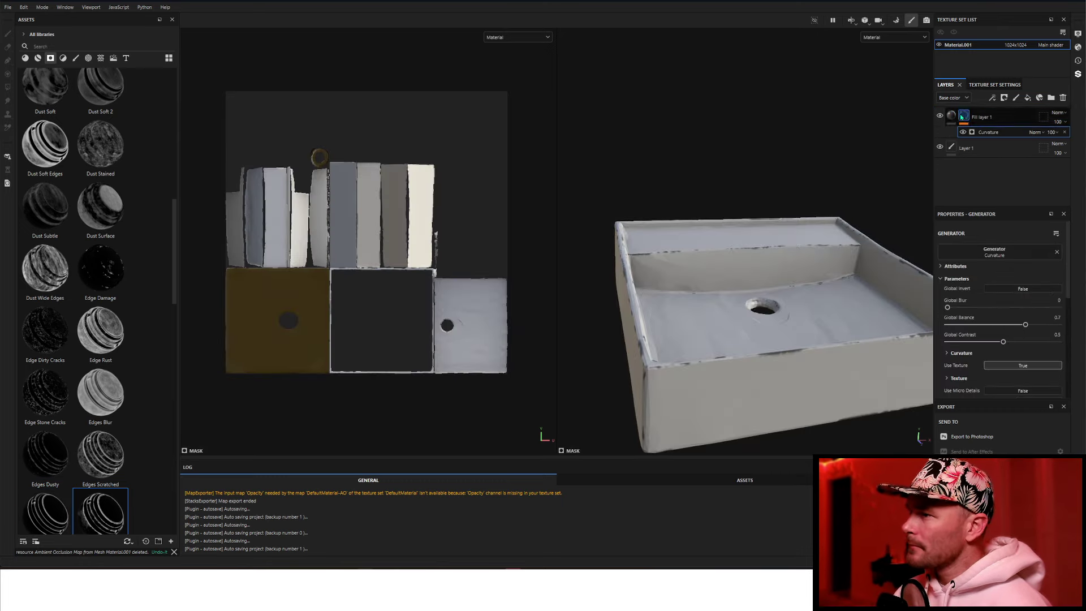
key("ctrl+z")
Apply the Edges Uber smart mask to Fill layer 1.
scroll(100, 439, "down", 3)
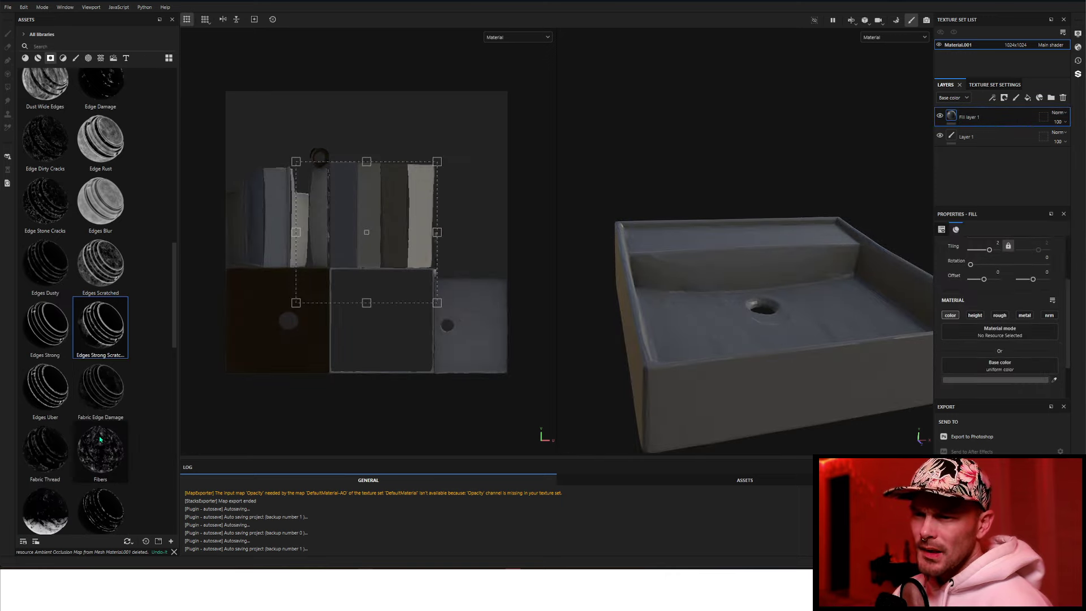
left_click_drag(49, 391, 966, 117)
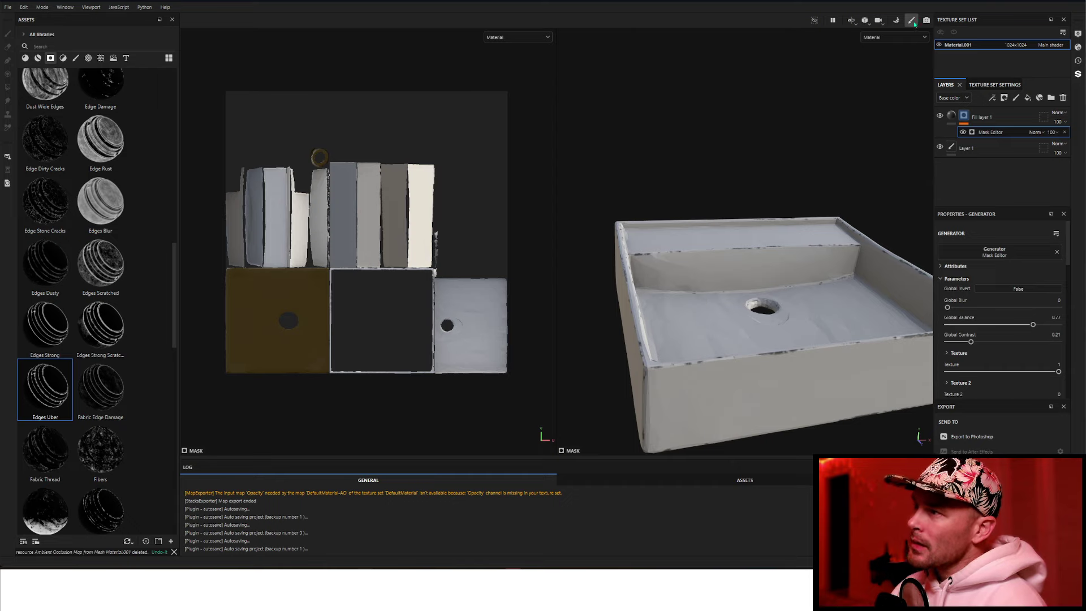
Return to mesh map baking and load Monterey_High.obj as the high definition mesh.
left_click(896, 22)
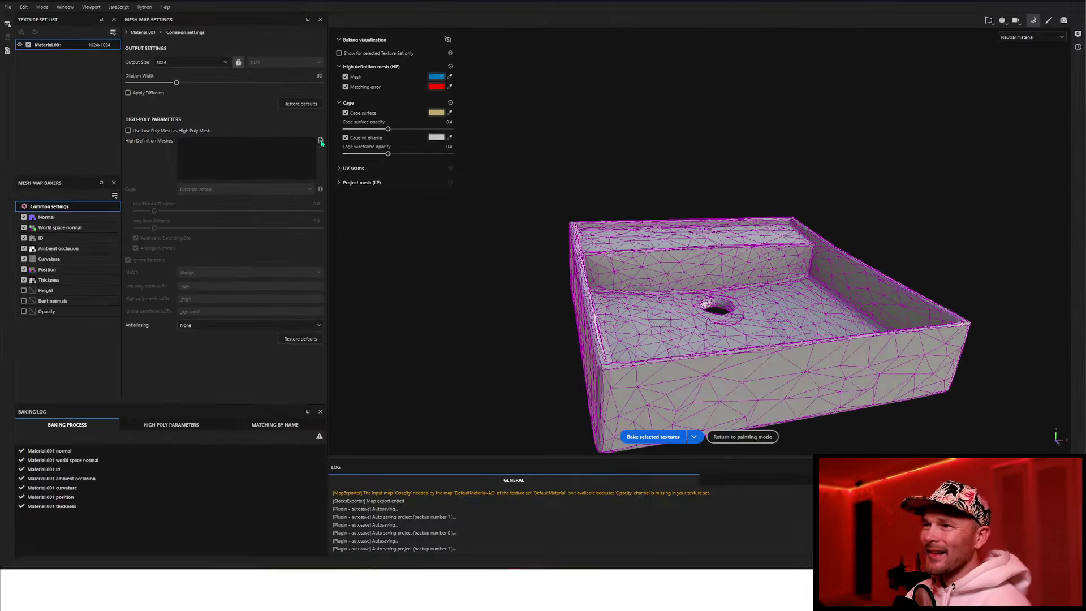
left_click(321, 141)
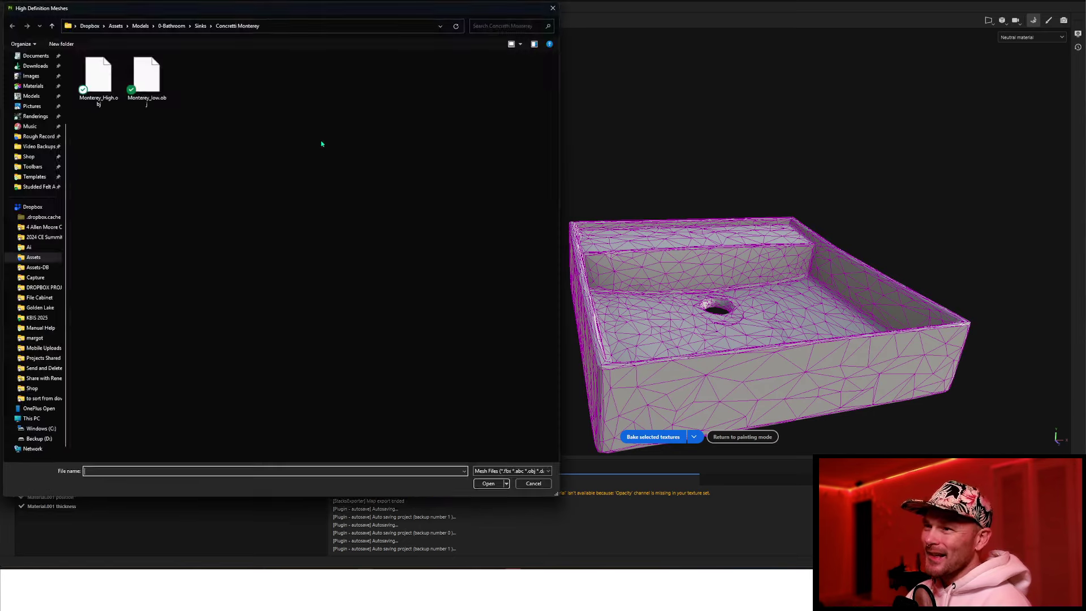
double_click(98, 77)
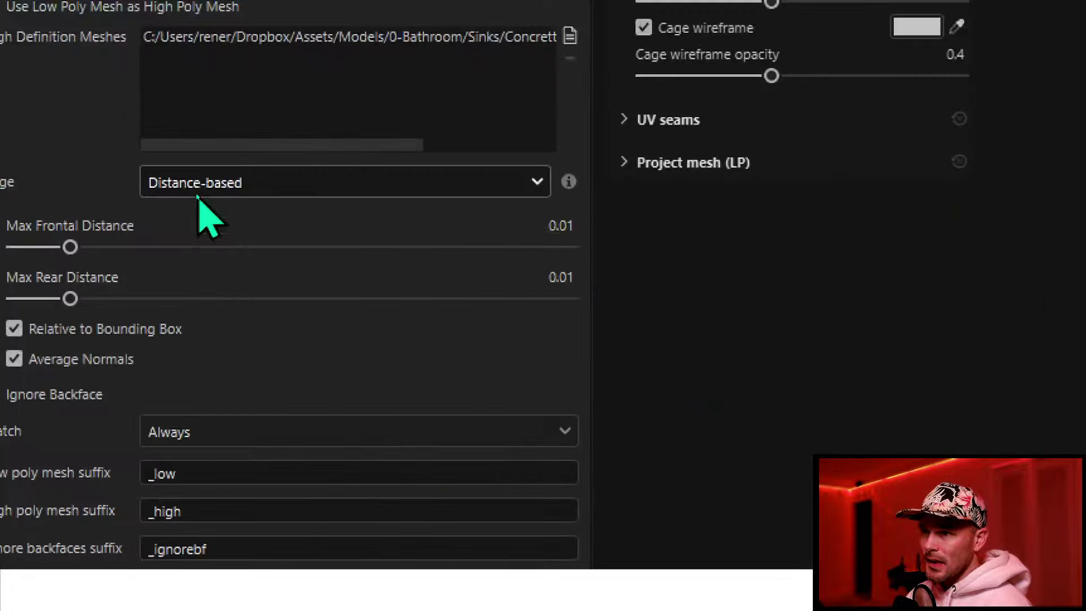
Keep the cage distance-based and set its Max Frontal Distance to 0.0047.
left_click(198, 193)
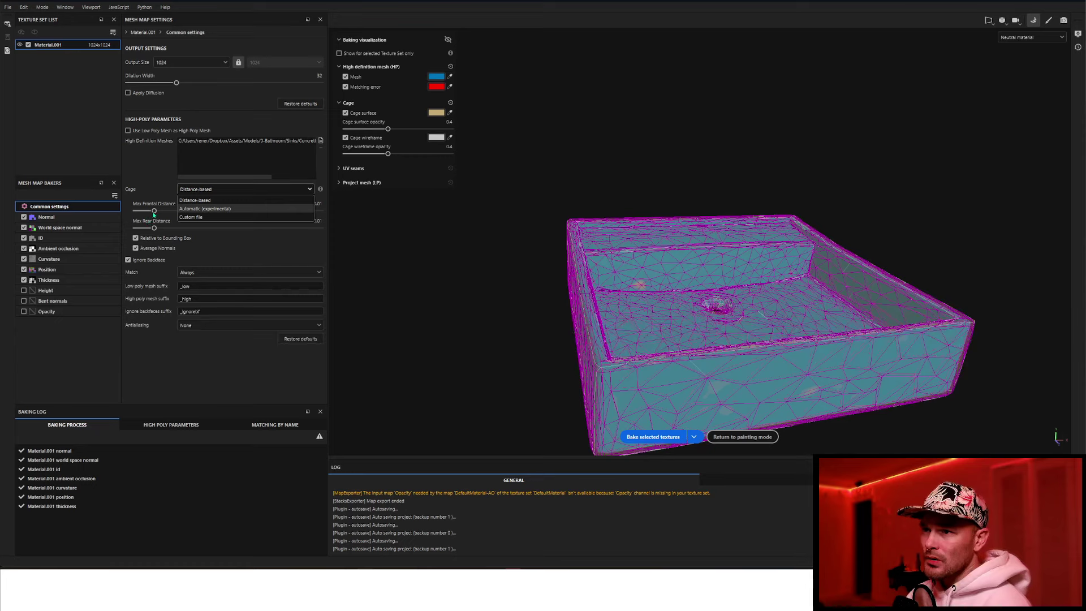
left_click(154, 212)
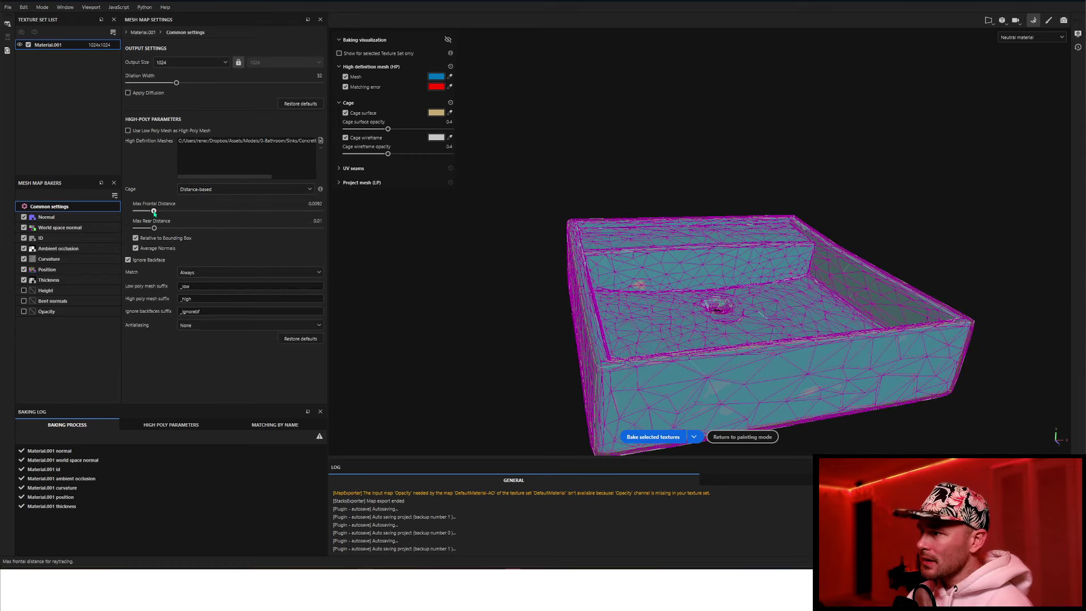
left_click_drag(154, 212, 148, 211)
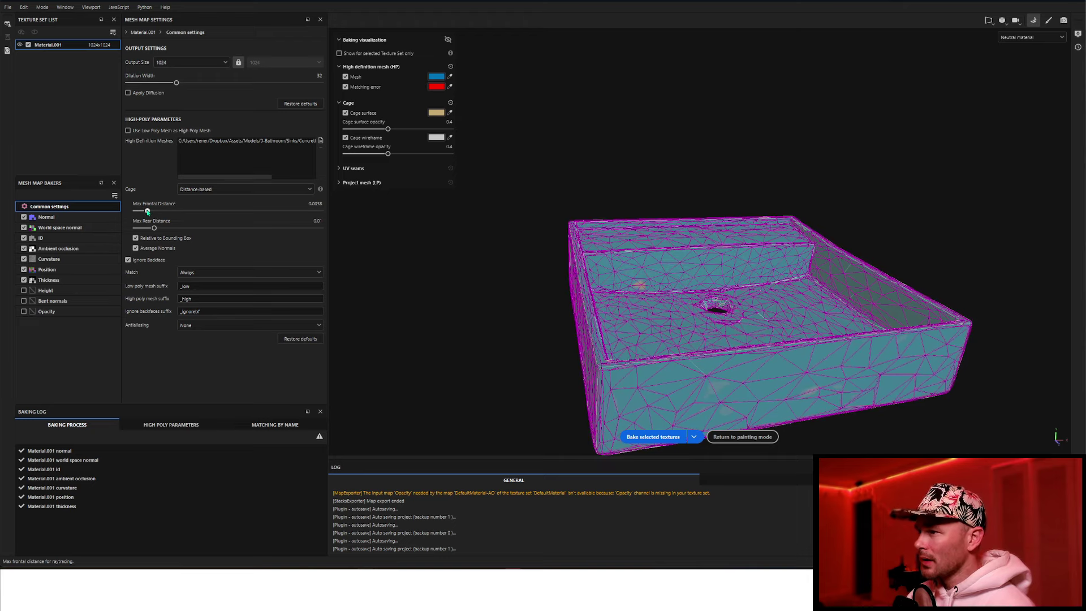
left_click_drag(487, 272, 148, 212, "alt")
Bake the selected textures using the high-poly mesh and return to painting mode.
left_click_drag(637, 308, 661, 437, "alt")
left_click(661, 437)
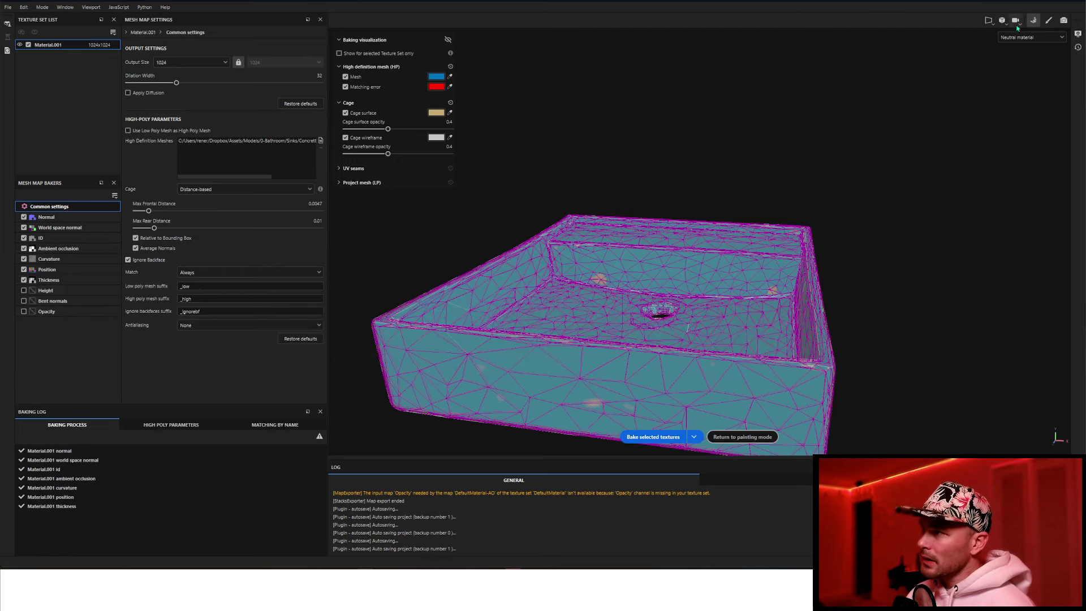
left_click(745, 437)
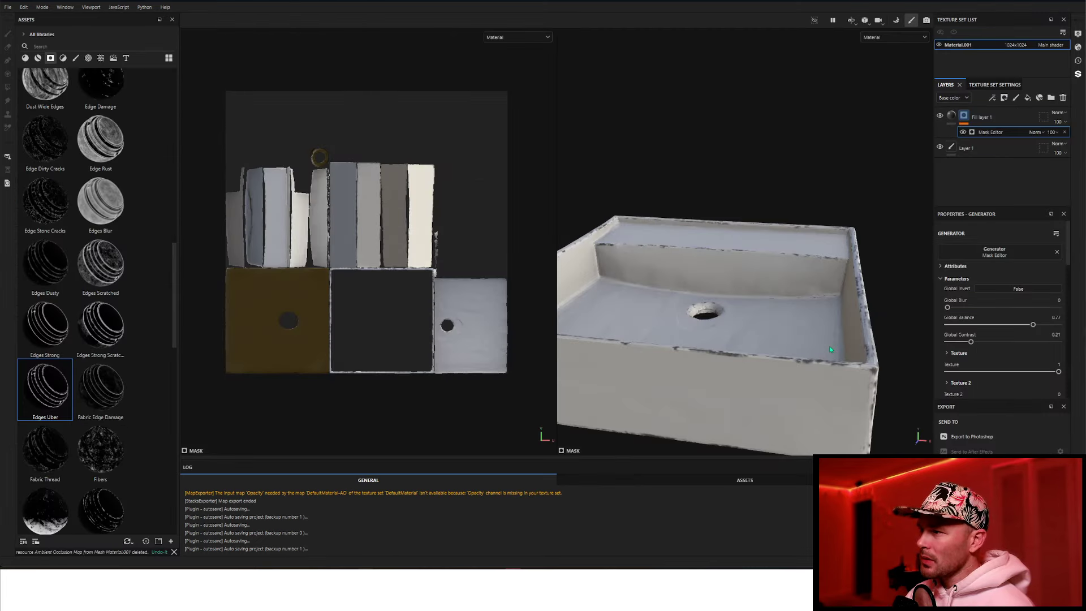
Remove the Edges Uber mask from Fill layer 1.
left_click_drag(830, 349, 905, 227, "alt")
right_click(967, 116)
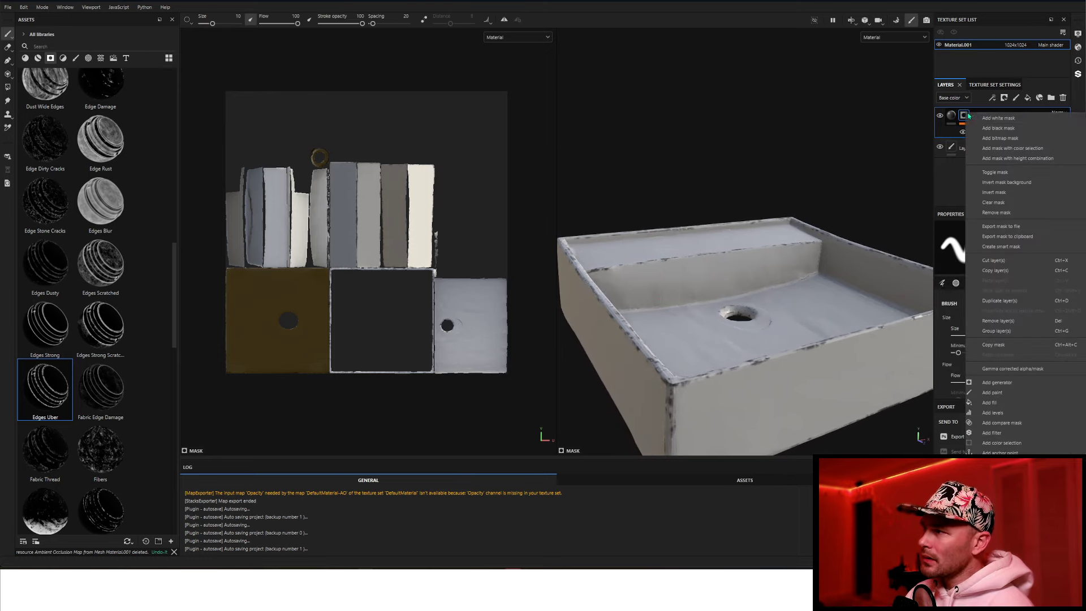
left_click(1008, 213)
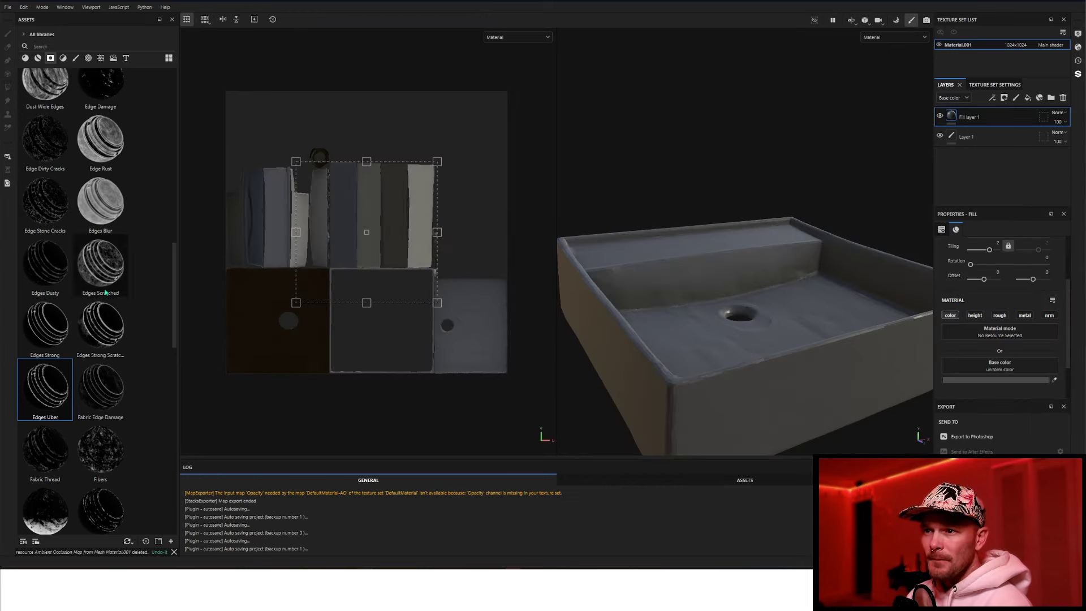
Try the Edges Strong smart mask on Fill layer 1 and undo it.
left_click_drag(73, 325, 967, 121)
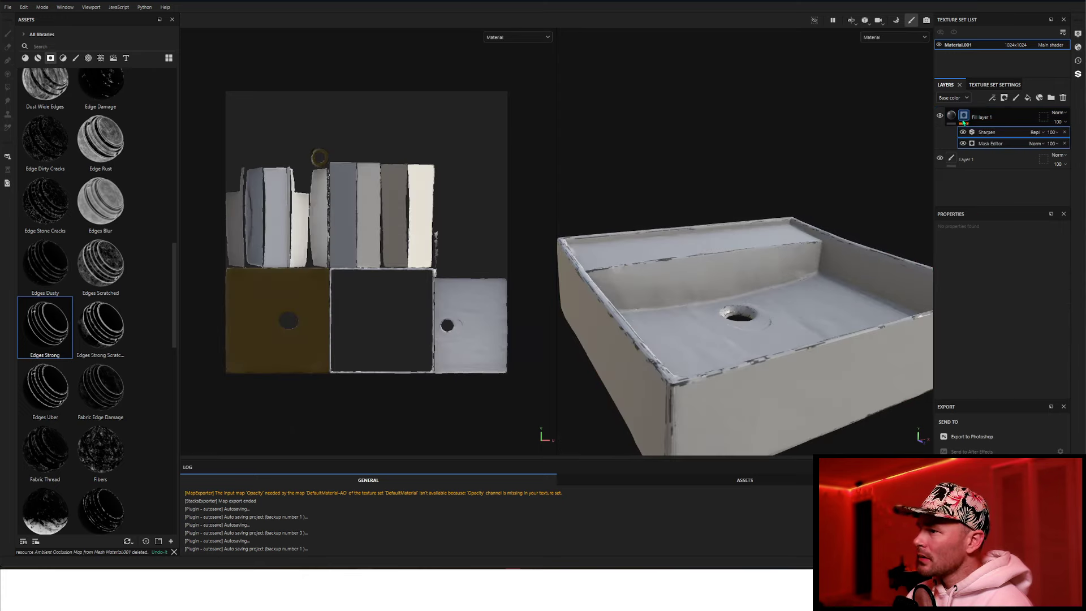
key("ctrl+z")
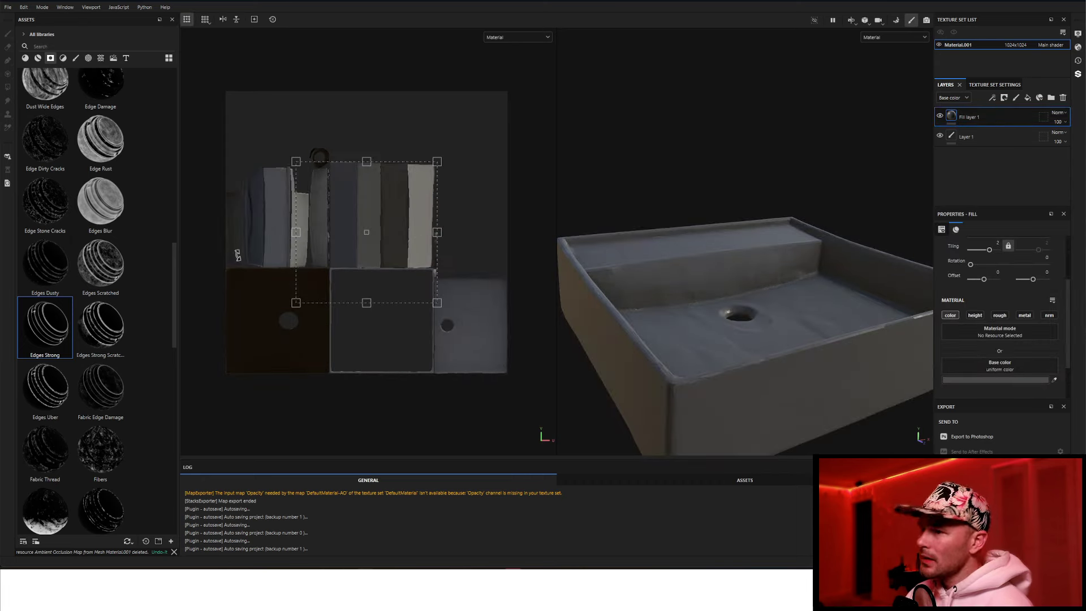
Apply the Dirt Ground smart mask to Fill layer 1 and inspect the dirt along the basin's inner walls.
scroll(53, 158, "up", 5)
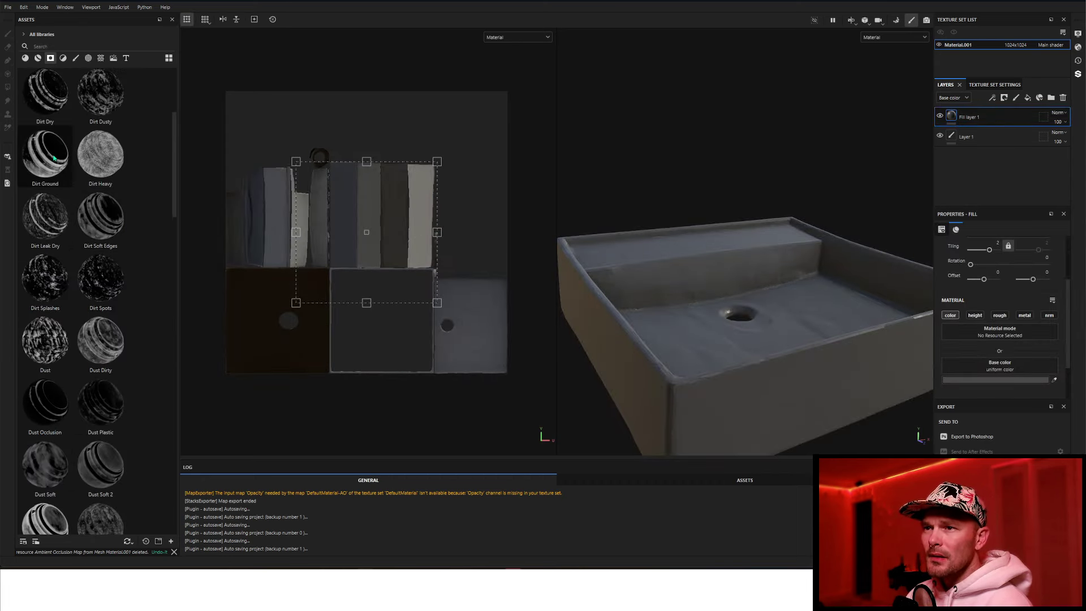
left_click_drag(54, 159, 964, 116)
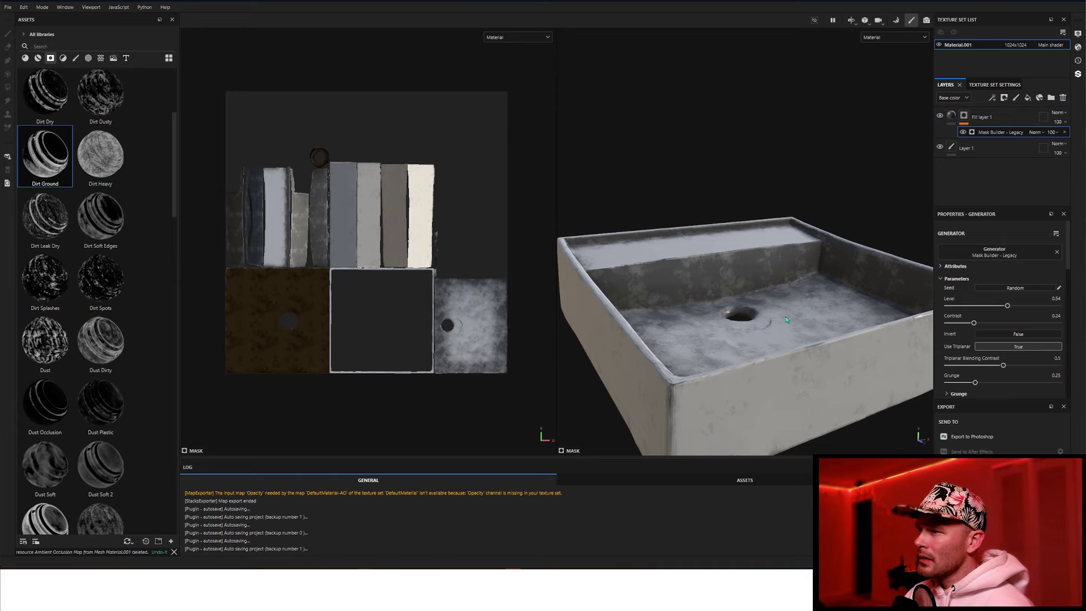
left_click_drag(807, 316, 823, 290, "alt")
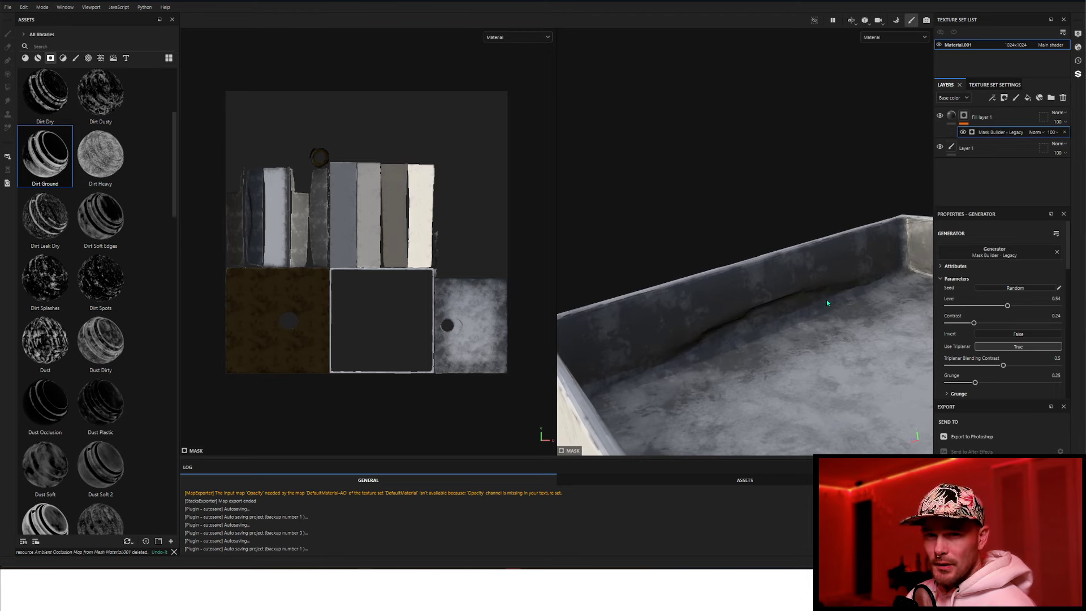
left_click_drag(790, 366, 810, 370, "alt")
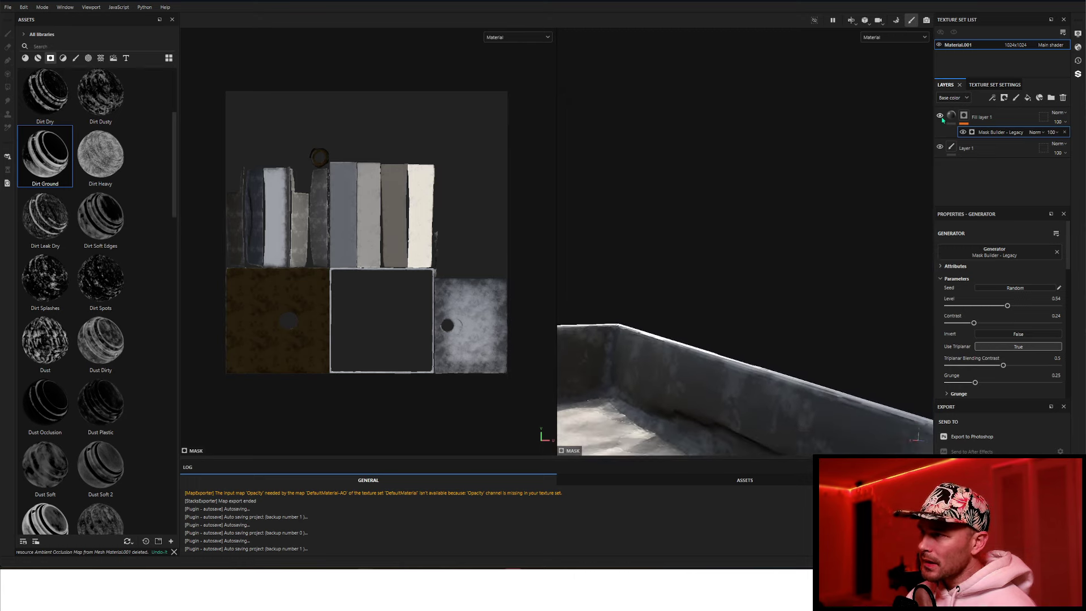
Toggle Fill layer 1 to compare the sink with and without the dirt, and leave the layer hidden.
left_click(941, 116)
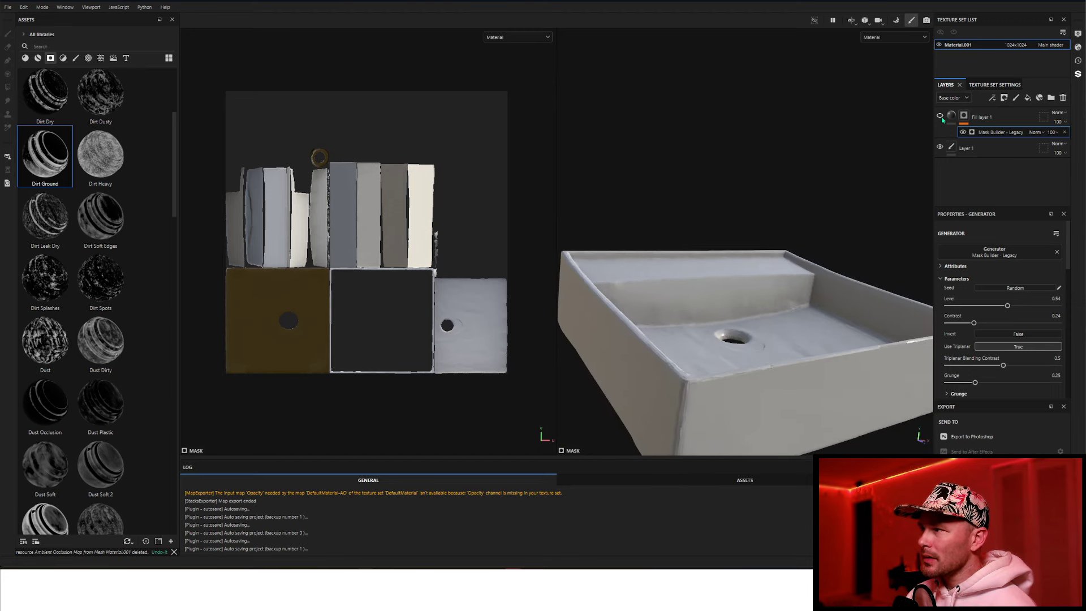
left_click(940, 116)
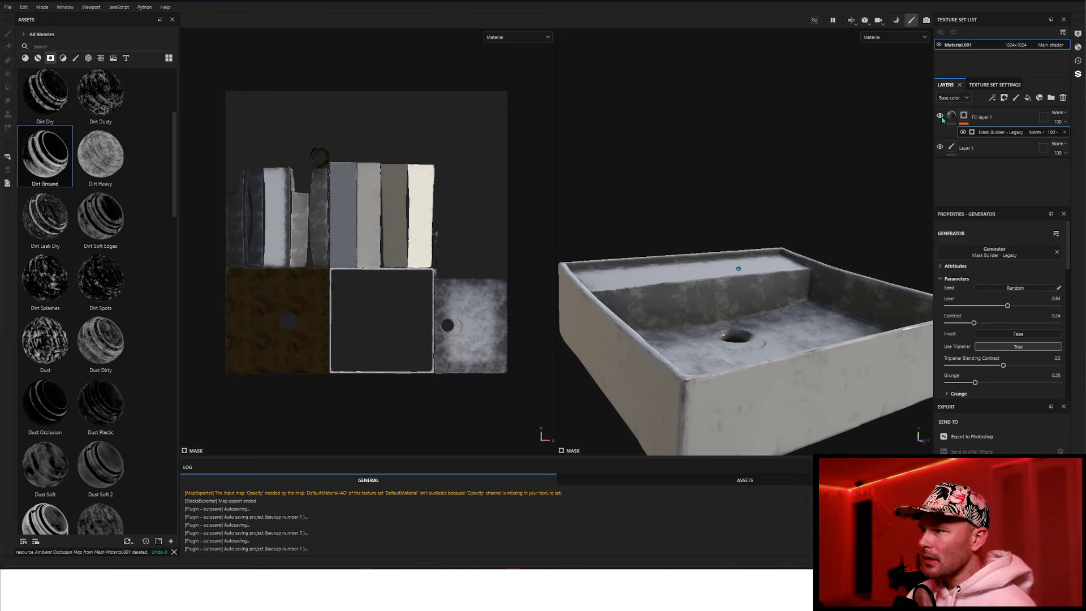
left_click(941, 116)
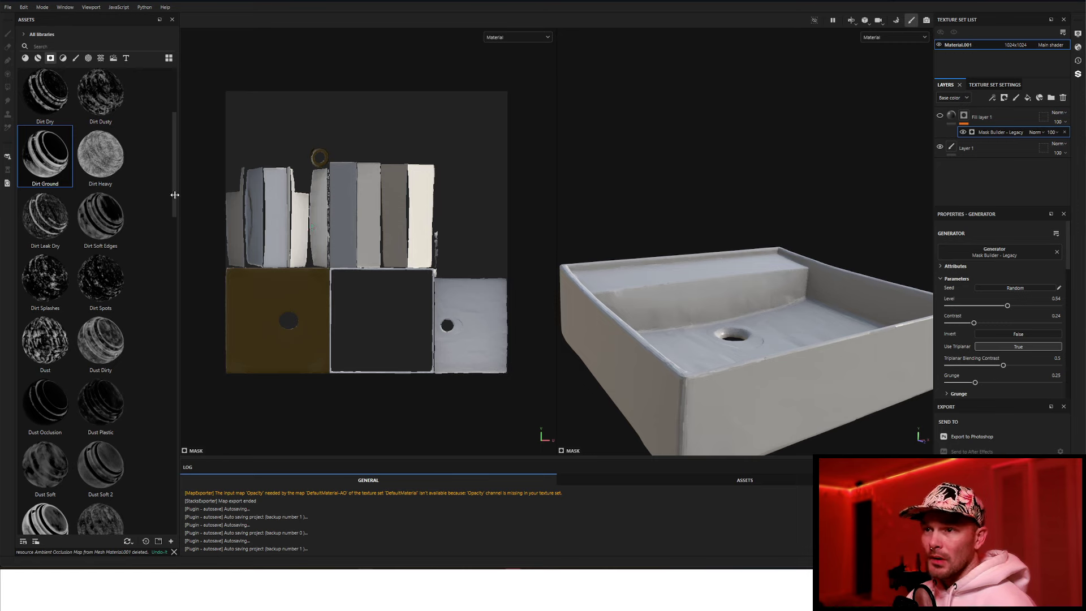
Apply the Concrete Cast material to the sink as a new layer and expand its technical parameters.
mouse_move(46, 88)
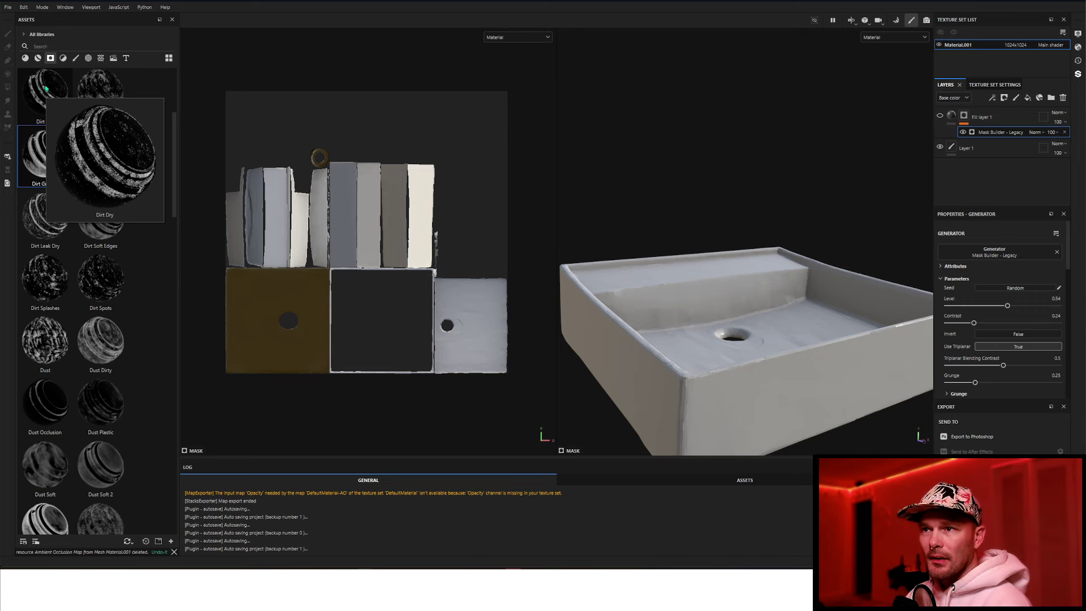
left_click(25, 58)
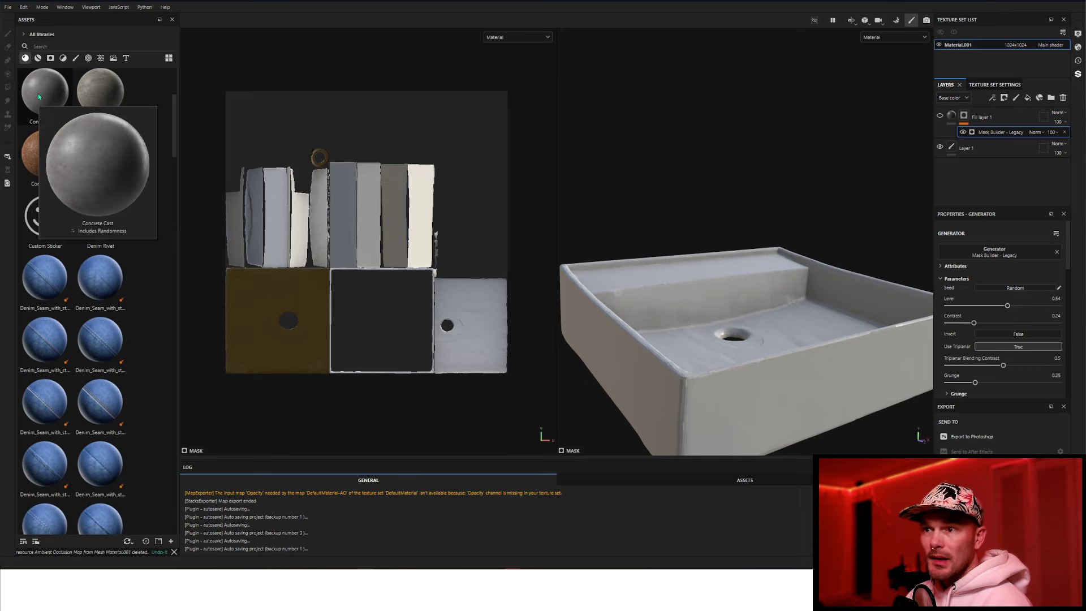
left_click_drag(38, 93, 660, 298)
left_click_drag(761, 278, 765, 341, "alt")
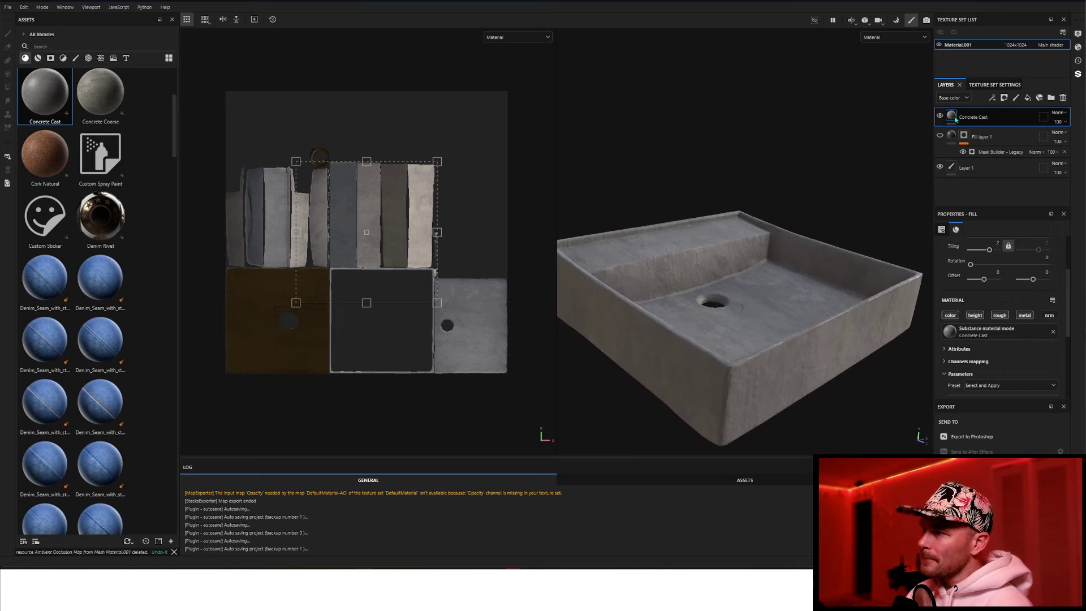
scroll(987, 339, "down", 5)
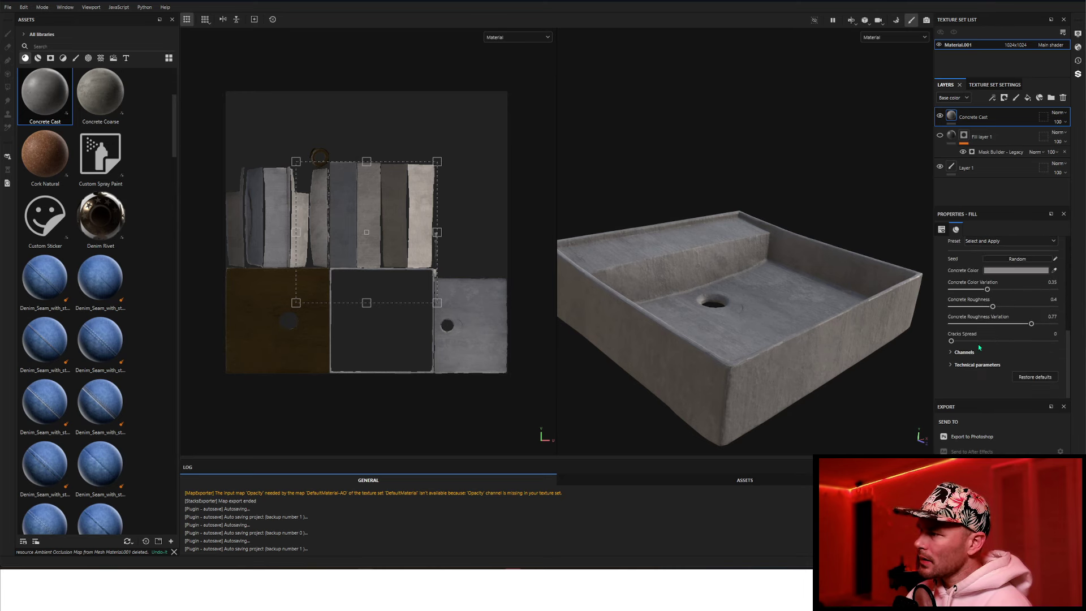
left_click(951, 364)
scroll(975, 351, "down", 2)
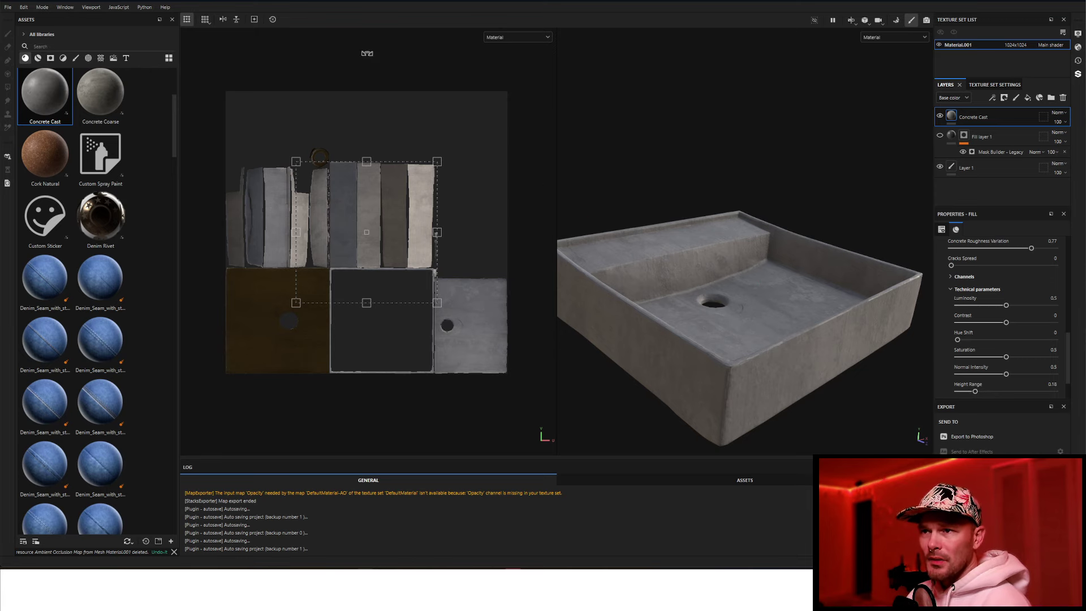
Try the Concrete Coarse material on the sink with color variation 0.79 and tiling 2.68, and delete its layer.
left_click_drag(100, 91, 806, 291)
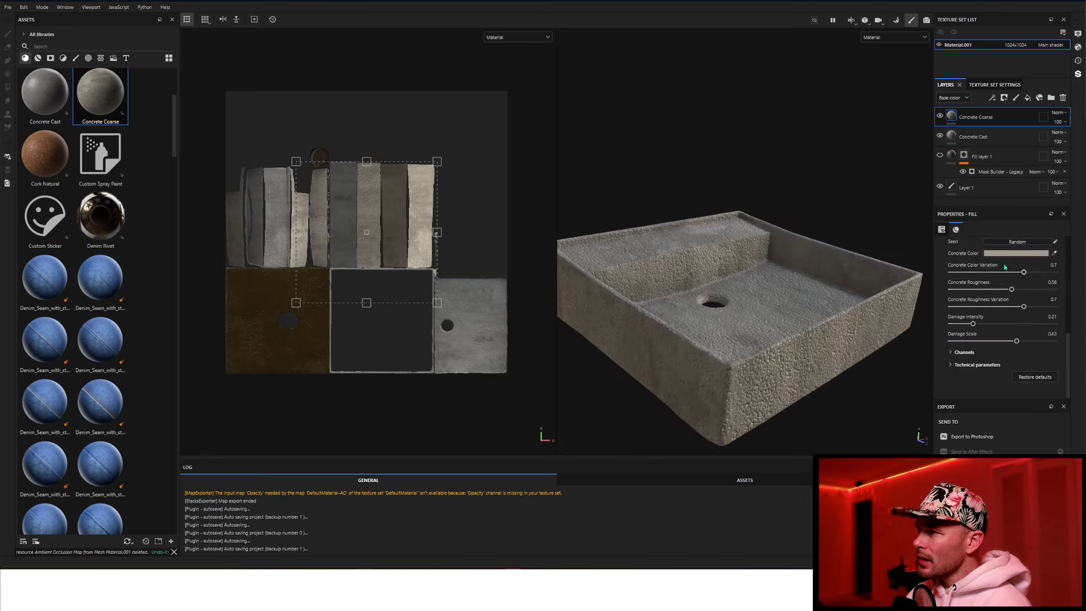
scroll(1005, 268, "up", 1)
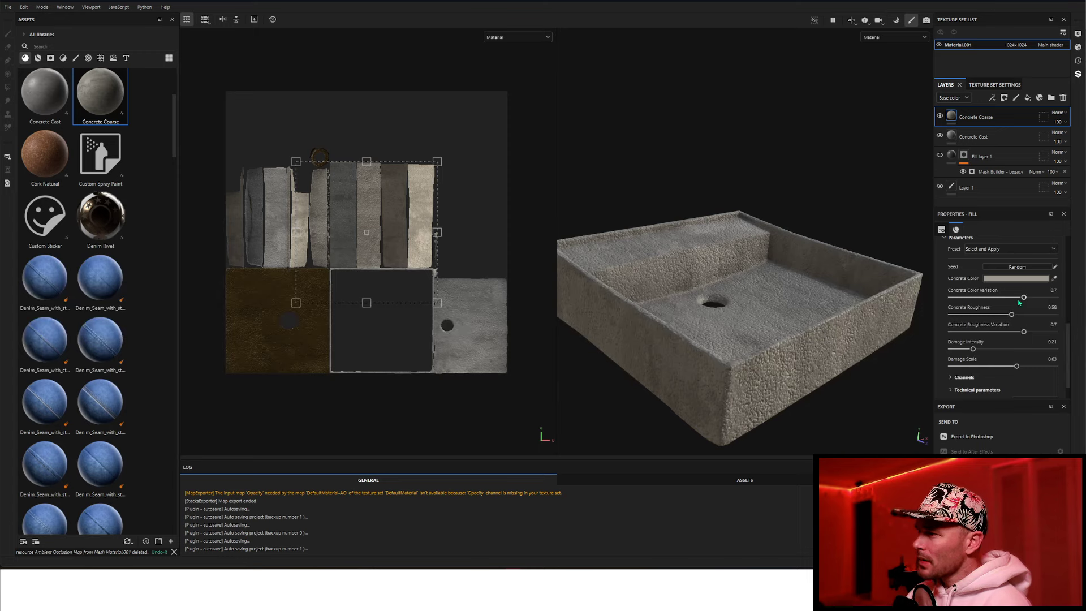
scroll(1007, 313, "up", 4)
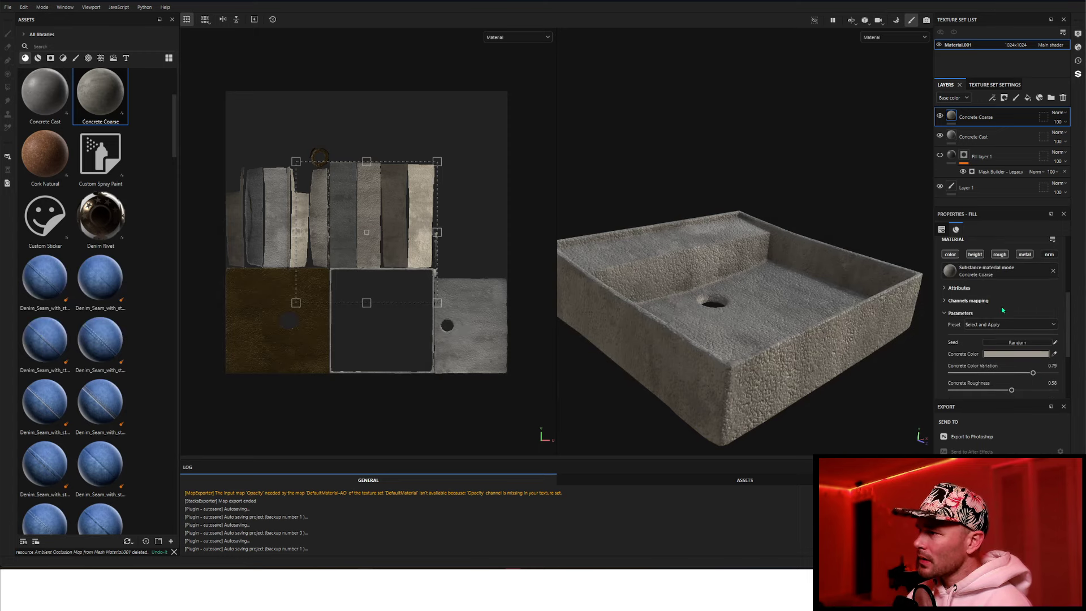
scroll(975, 336, "up", 2)
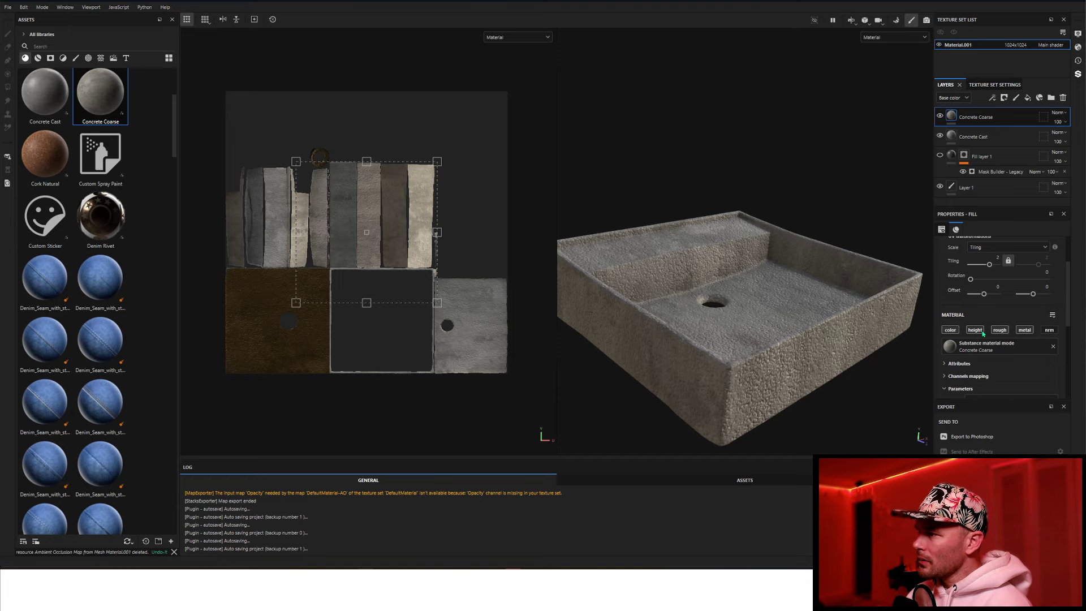
left_click_drag(990, 267, 990, 268)
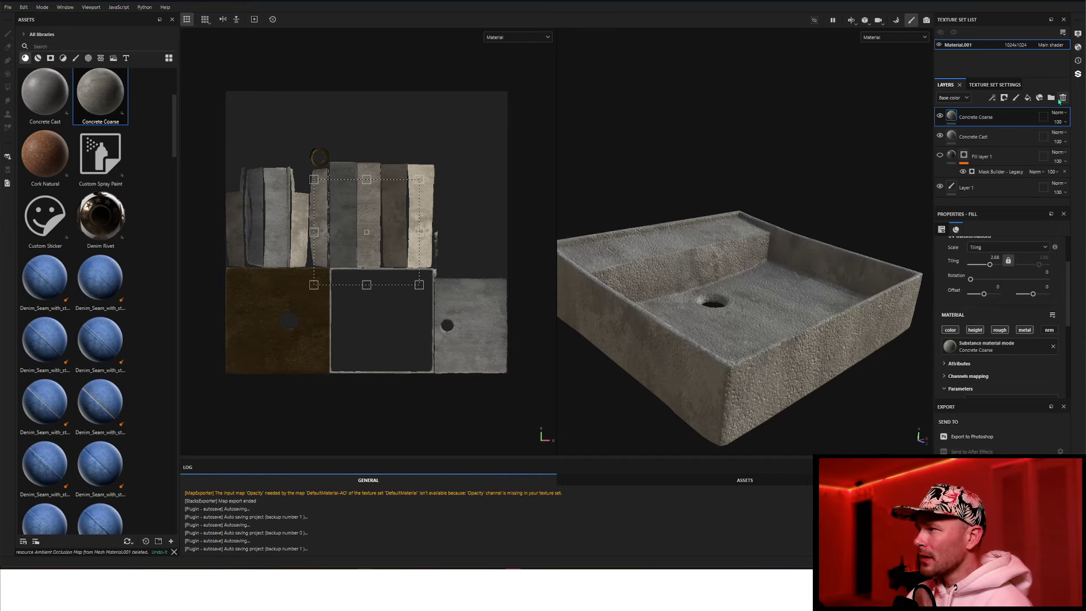
key("Delete")
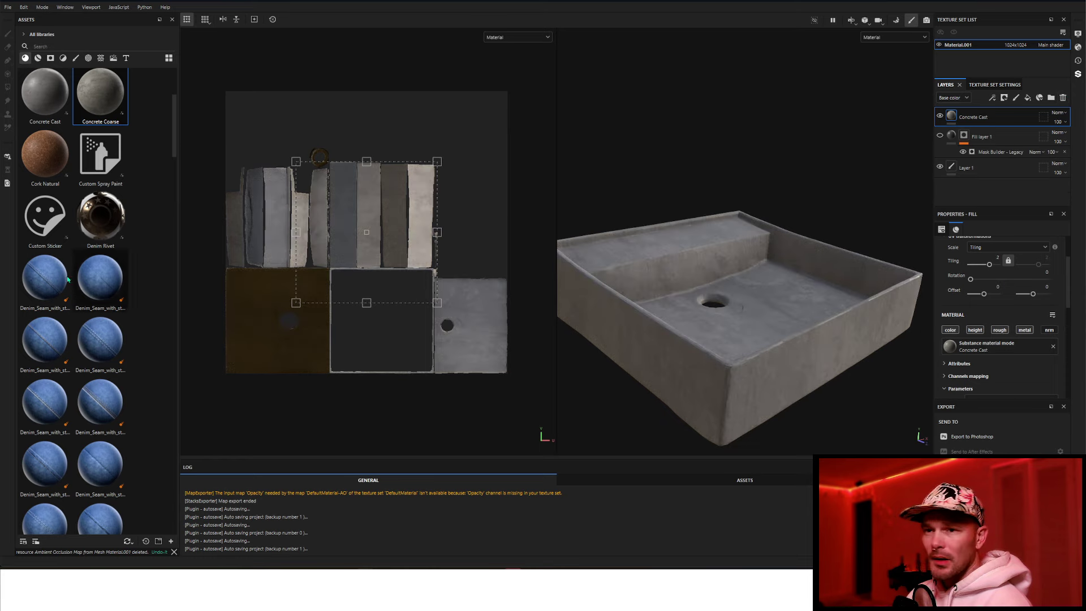
Browse the smart materials library for finishes that could suit the sink.
scroll(70, 189, "up", 3)
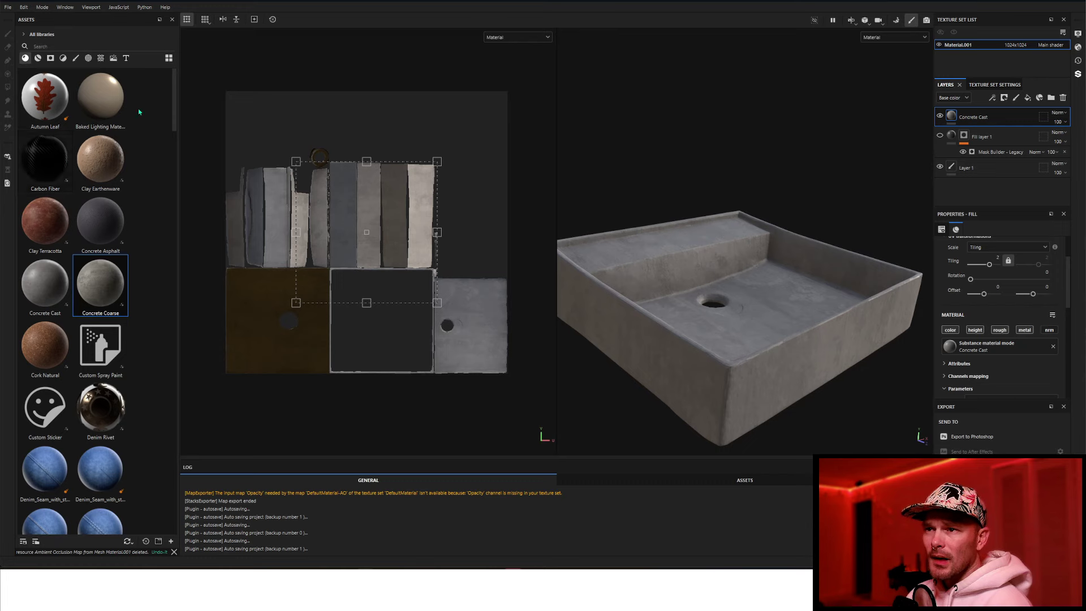
left_click(38, 58)
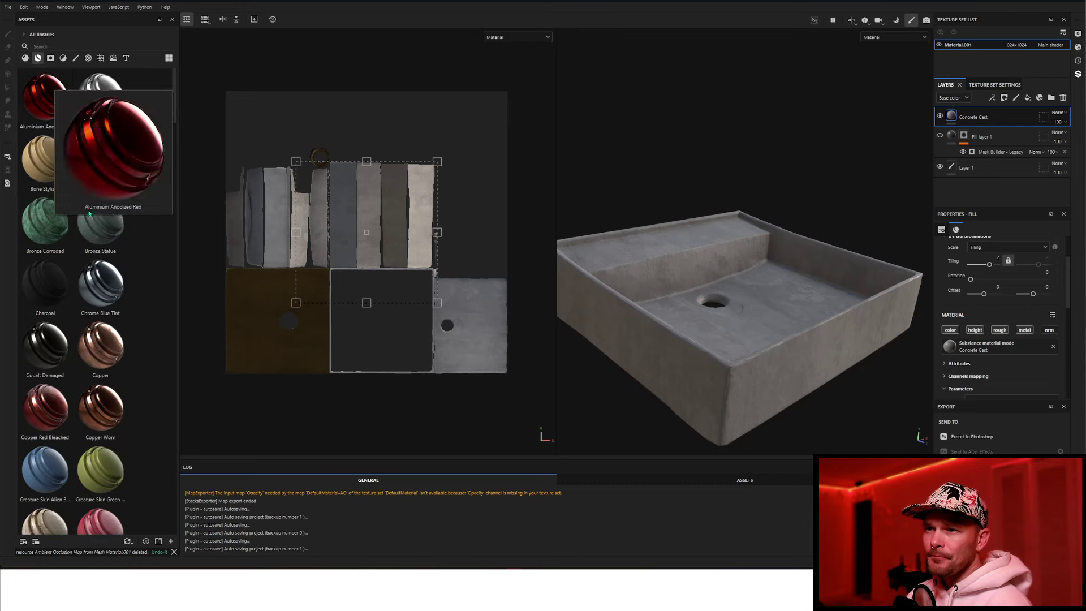
scroll(118, 260, "down", 3)
scroll(118, 260, "up", 3)
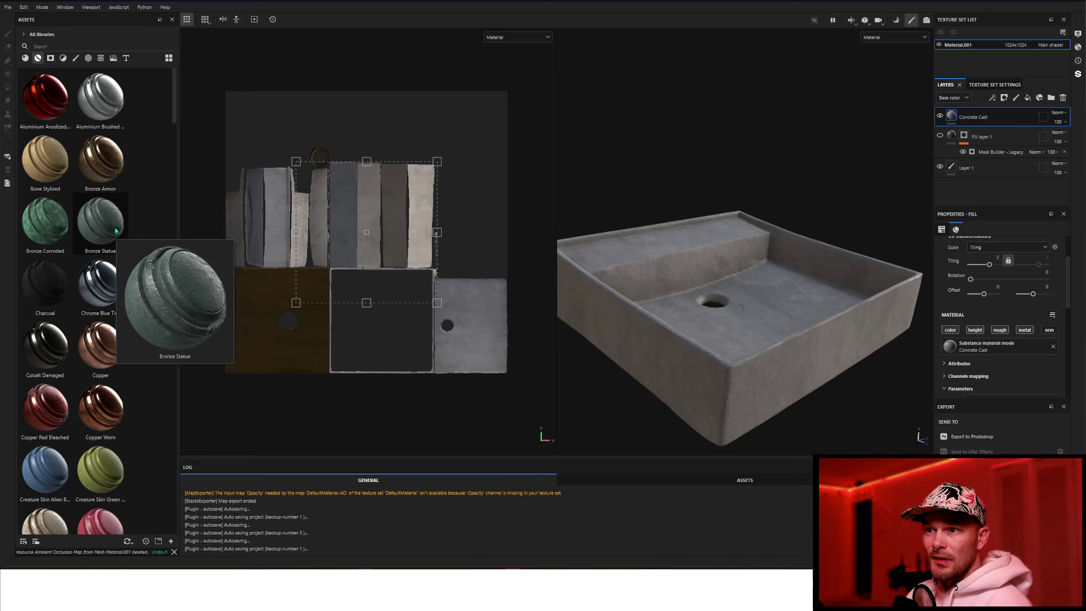
scroll(64, 204, "down", 3)
scroll(85, 271, "down", 4)
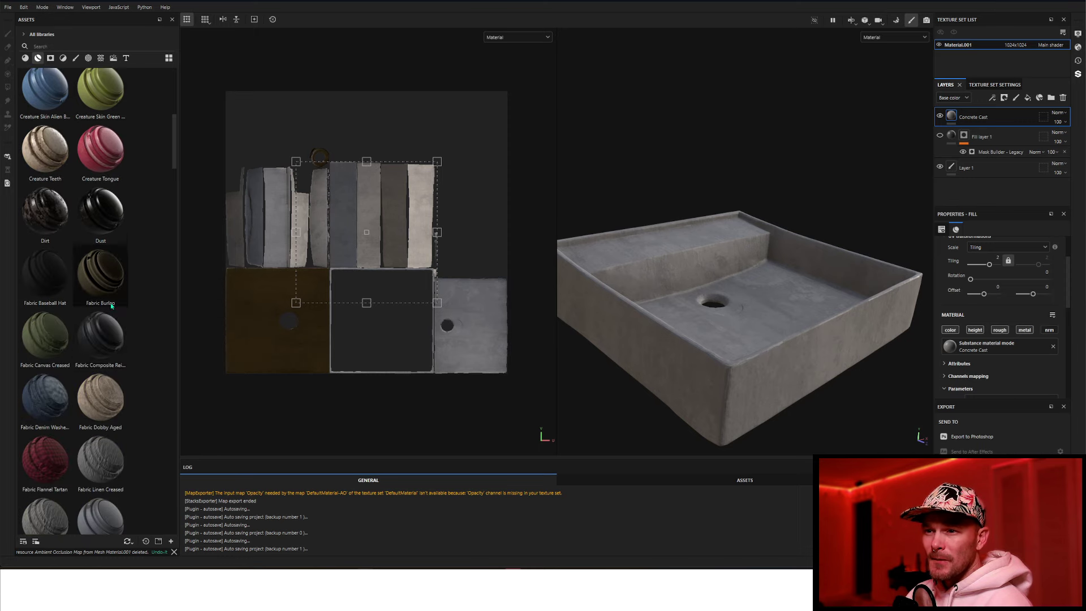
scroll(120, 359, "down", 4)
scroll(120, 358, "down", 6)
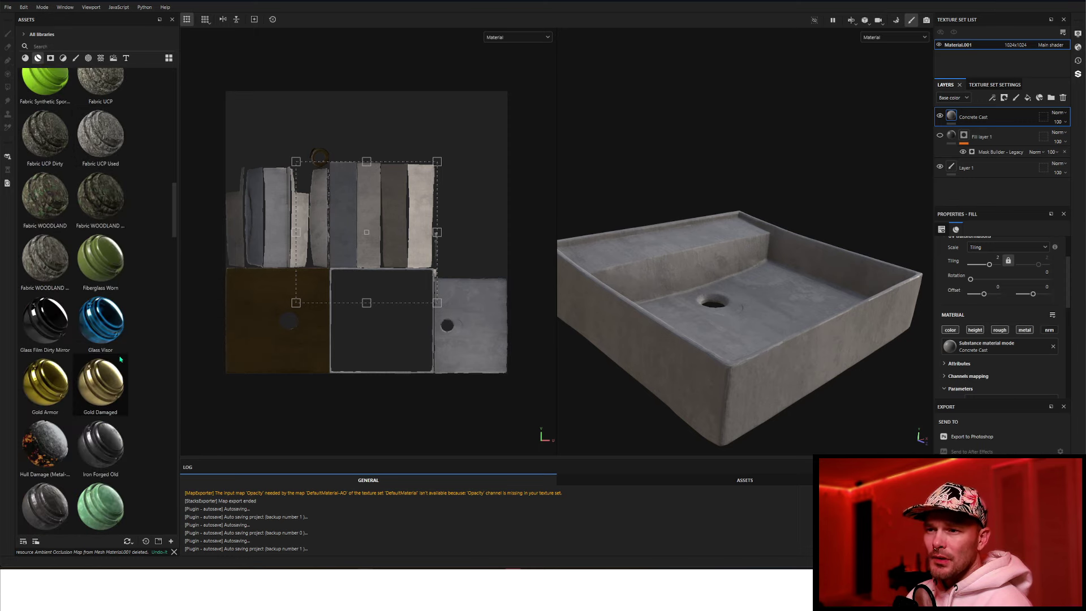
Look through the rest of the smart materials, from the gold and leather finishes to the steel and wood ones.
scroll(120, 359, "down", 3)
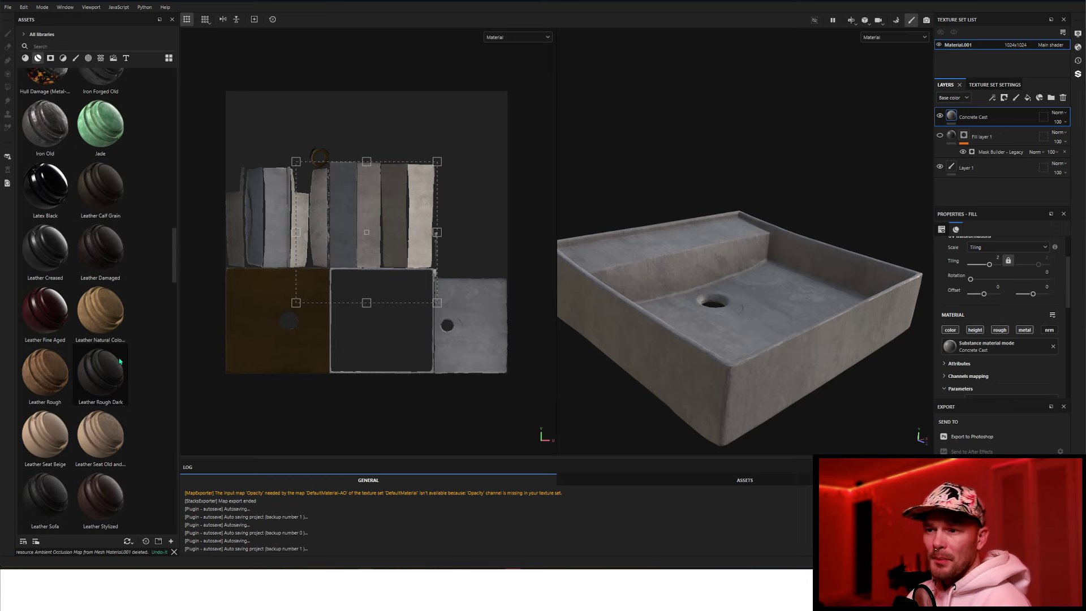
scroll(117, 364, "down", 3)
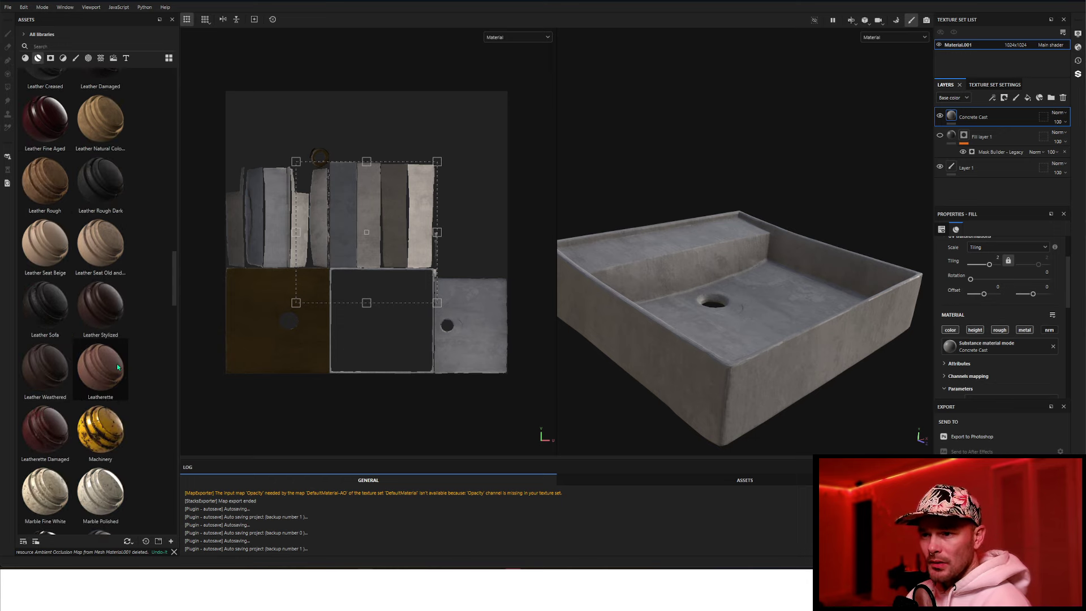
scroll(117, 364, "down", 3)
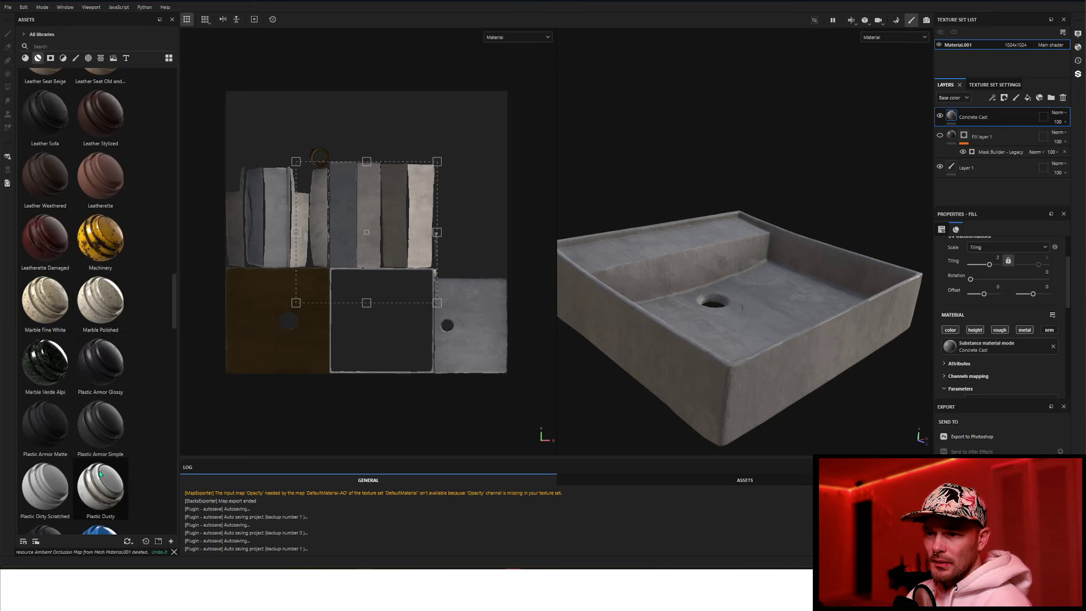
mouse_move(101, 474)
scroll(100, 474, "down", 10)
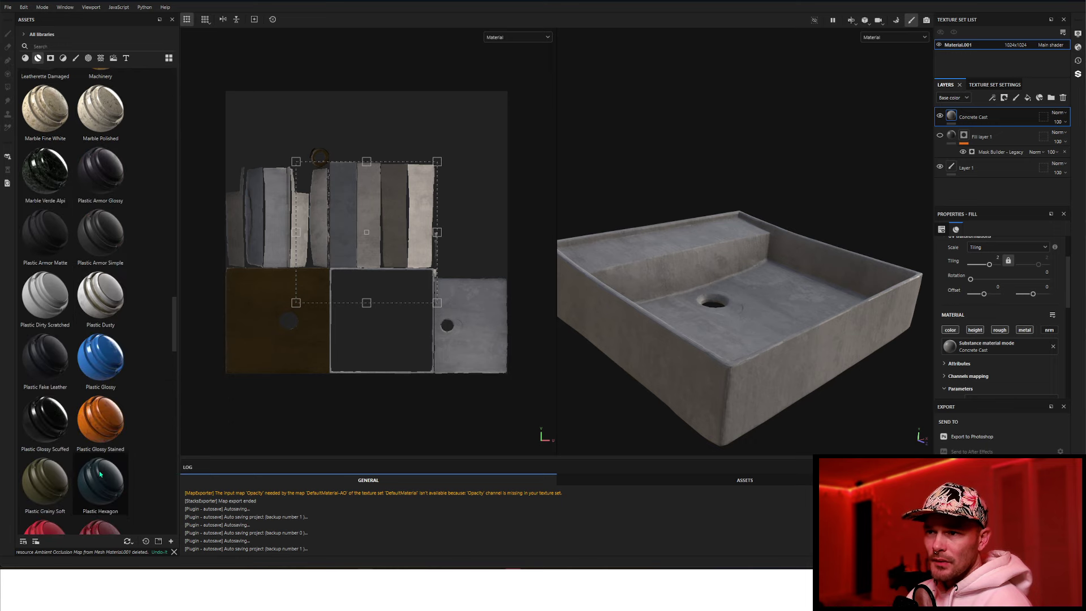
scroll(124, 473, "down", 3)
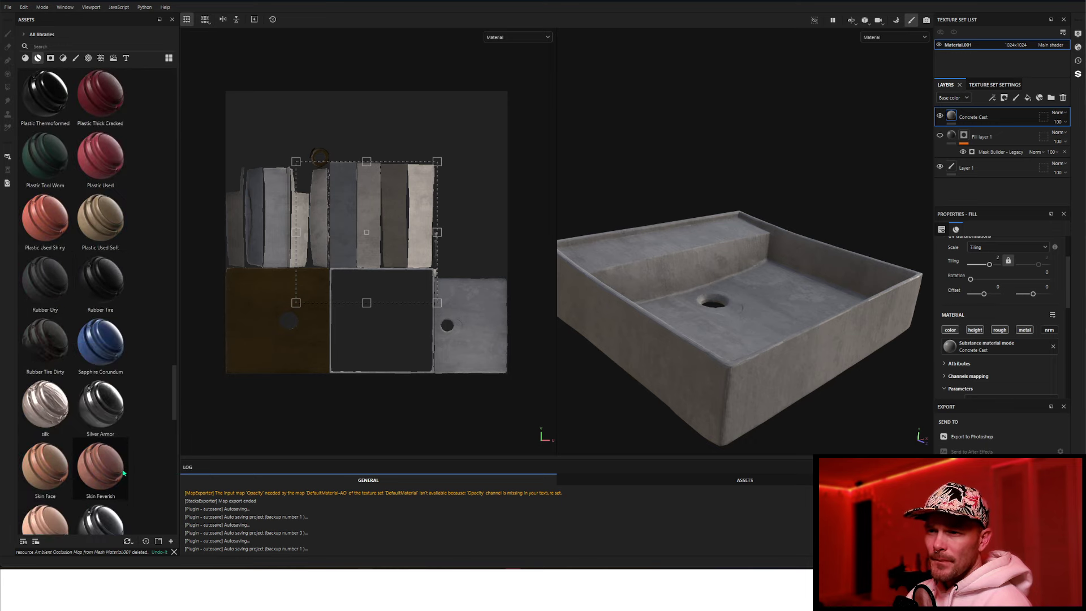
scroll(124, 473, "down", 3)
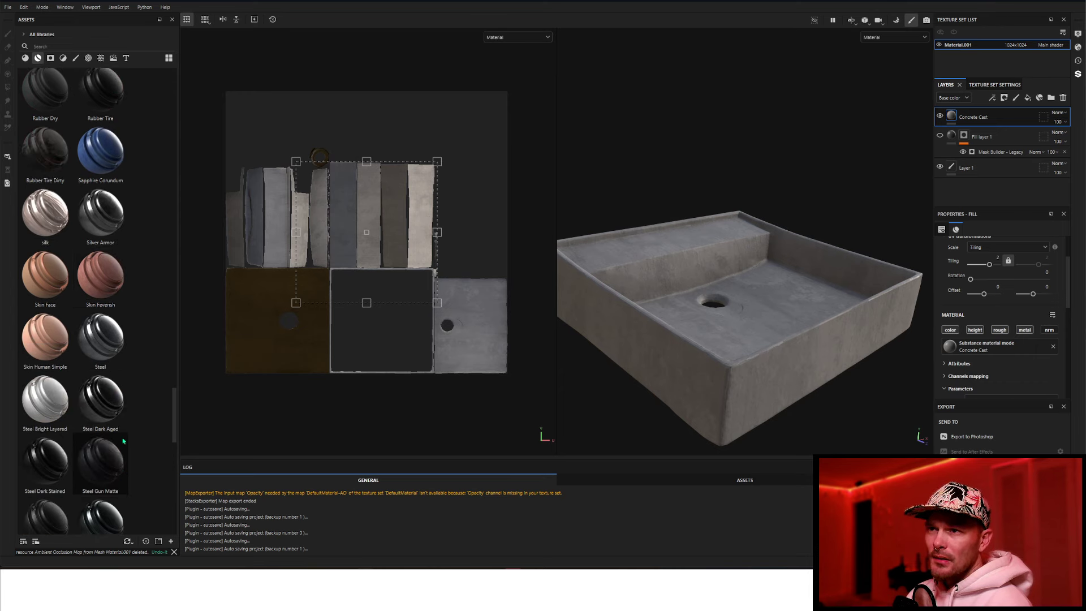
scroll(123, 441, "down", 6)
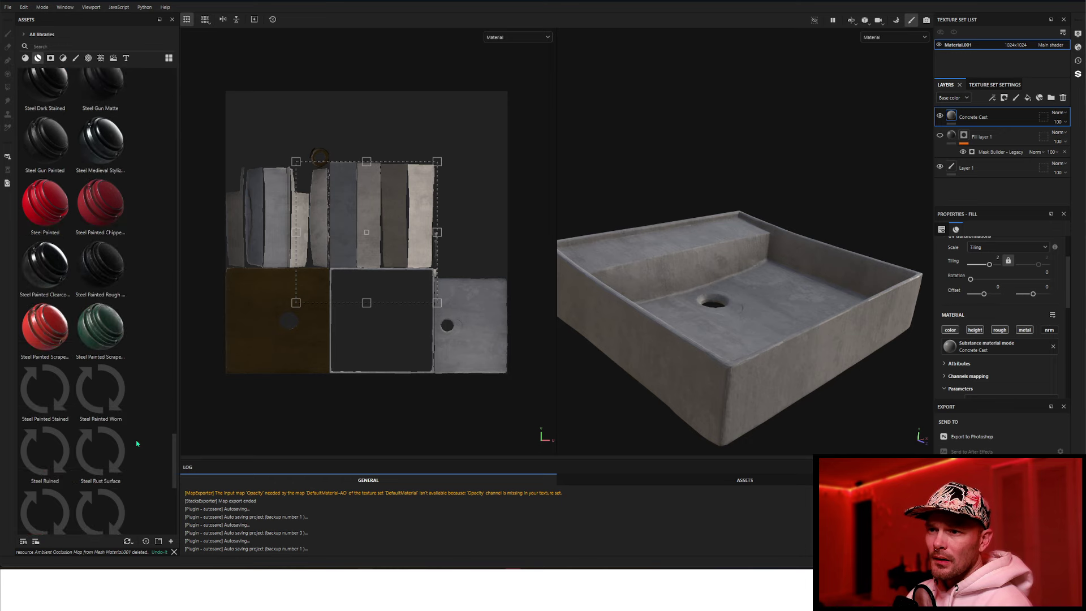
scroll(118, 451, "down", 3)
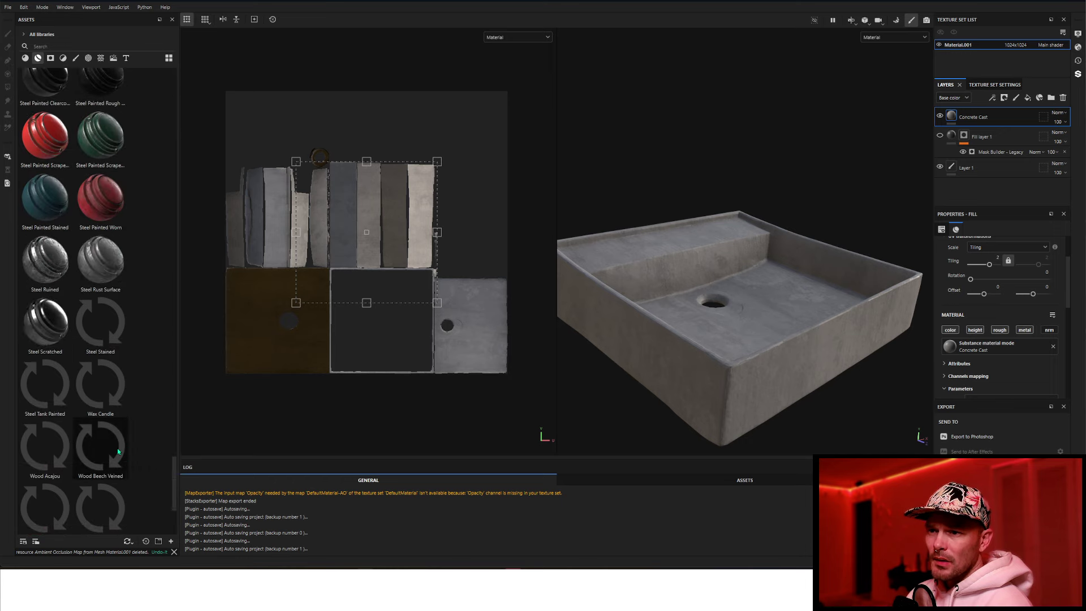
scroll(117, 448, "down", 3)
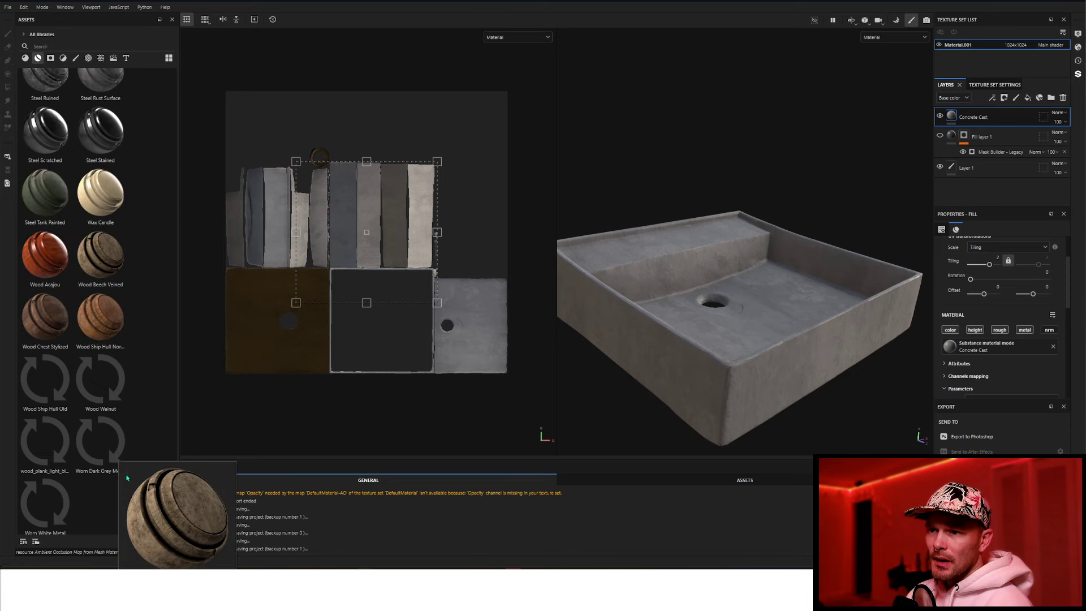
Apply the Plastic Used Soft smart material to the sink above Concrete Cast and expand its layer folder.
scroll(118, 388, "up", 8)
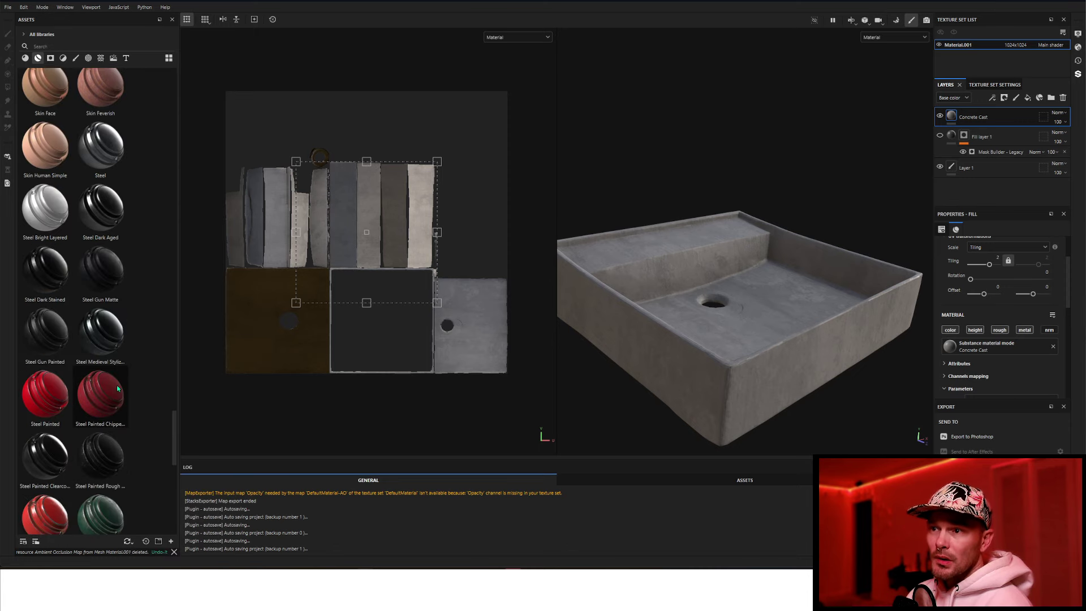
scroll(117, 385, "up", 6)
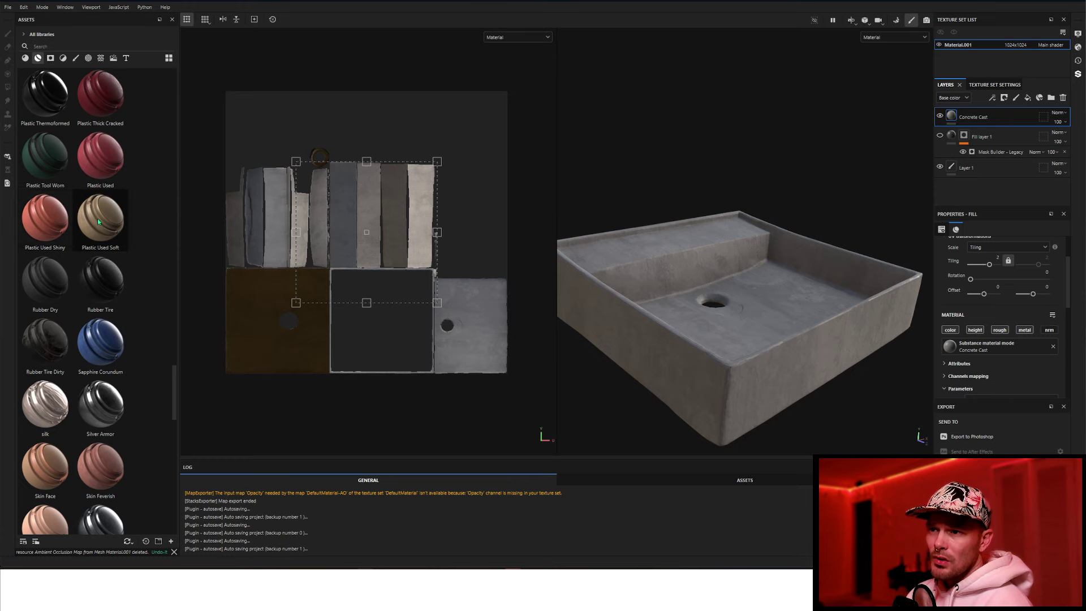
left_click_drag(102, 226, 622, 284)
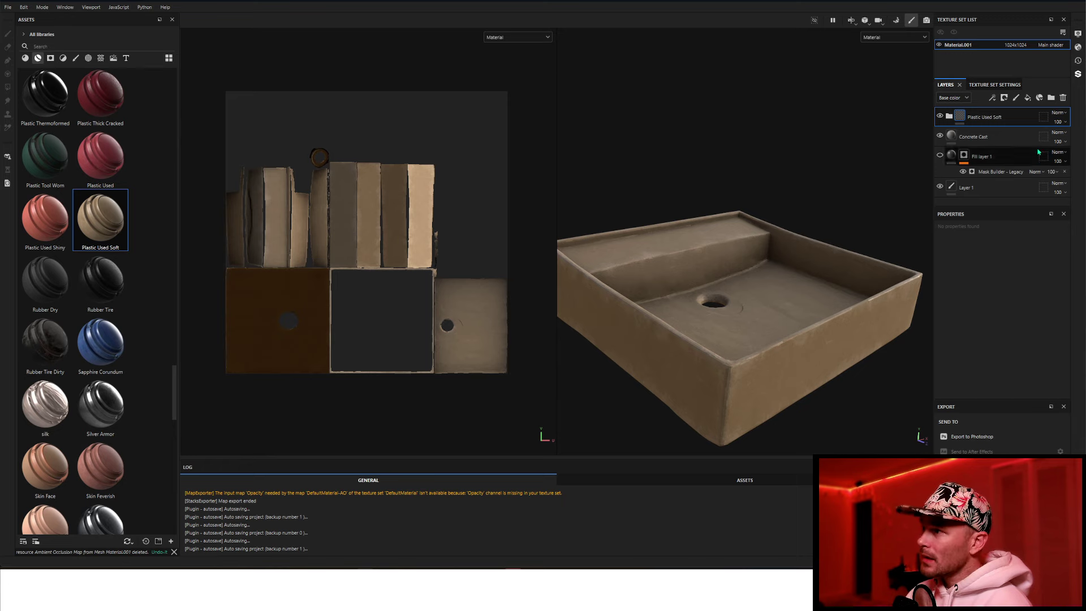
left_click(950, 117)
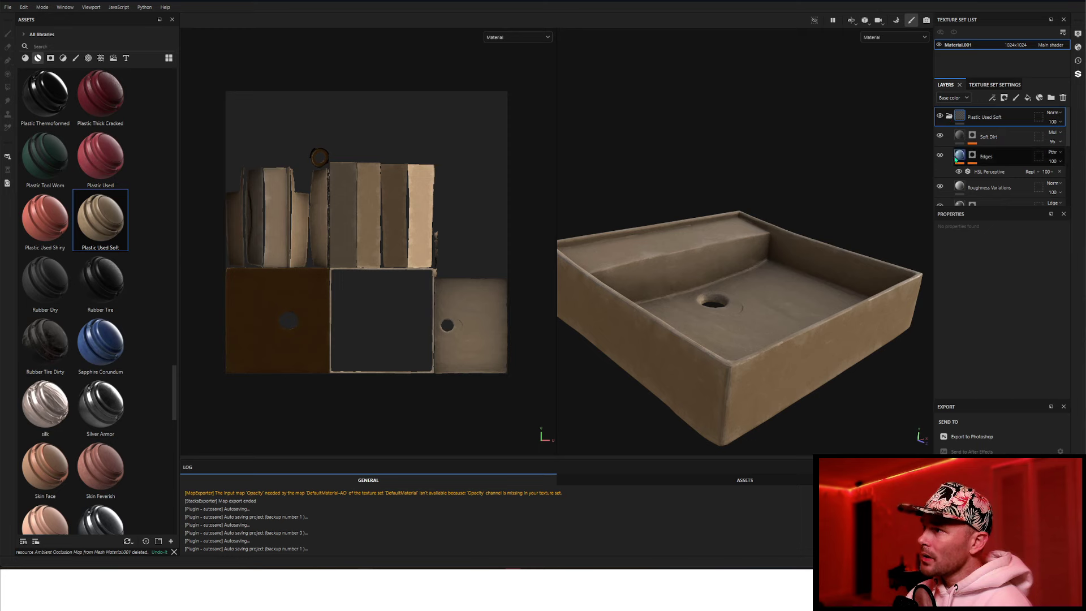
Set the base color of the Base layer in Plastic Used Soft to a light warm grey and inspect the sink's surface.
scroll(1013, 164, "down", 3)
scroll(1013, 173, "down", 2)
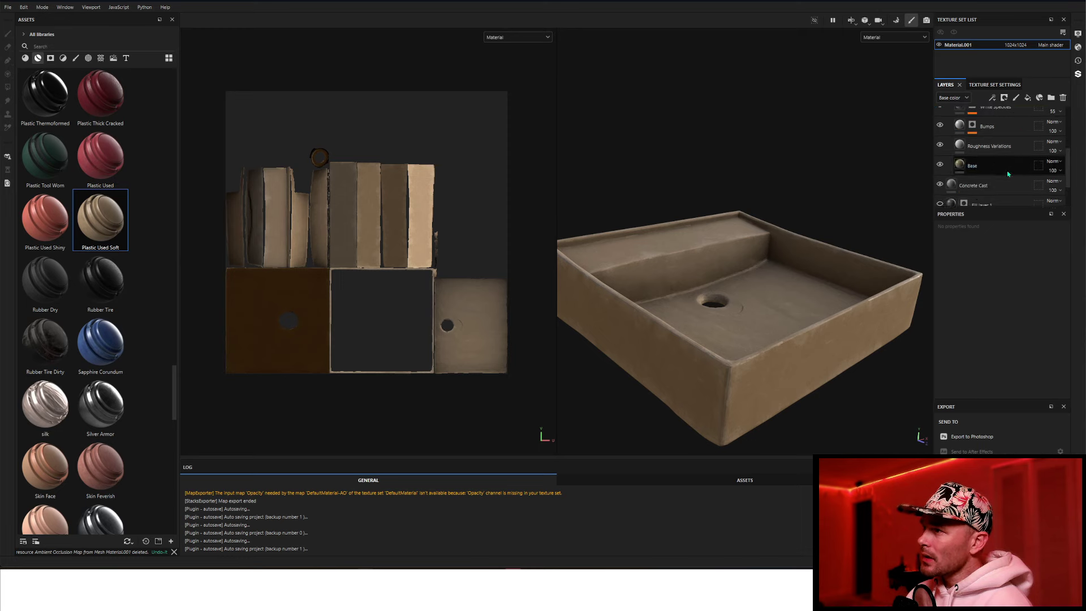
left_click(970, 167)
left_click(1035, 394)
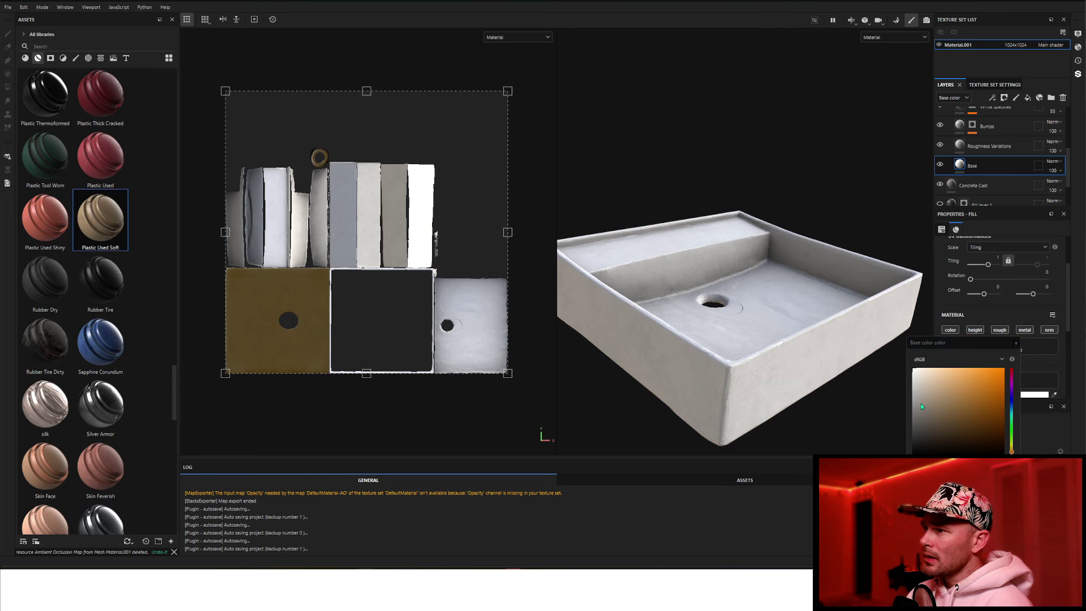
mouse_move(923, 396)
left_mouse_down()
mouse_move(918, 380)
mouse_move(928, 385)
mouse_move(917, 390)
left_mouse_up()
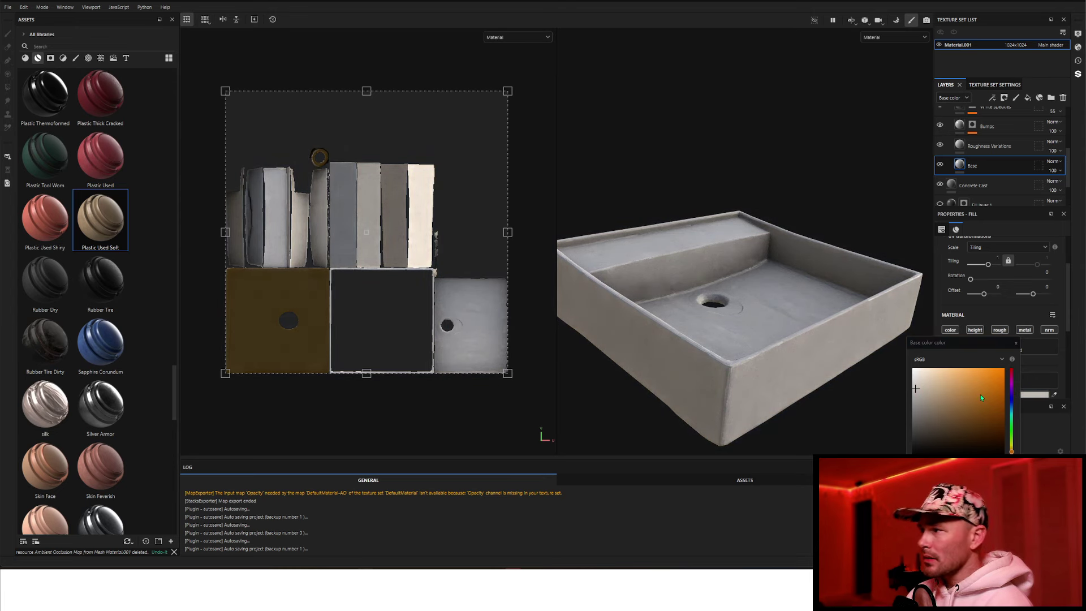
left_click(1016, 343)
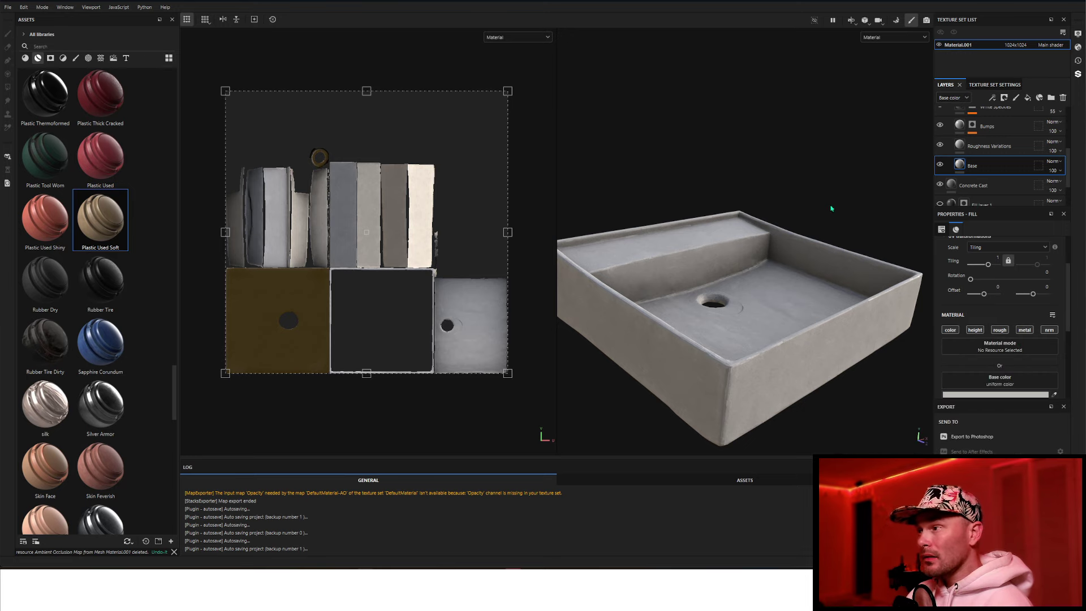
left_click_drag(759, 266, 780, 379, "alt")
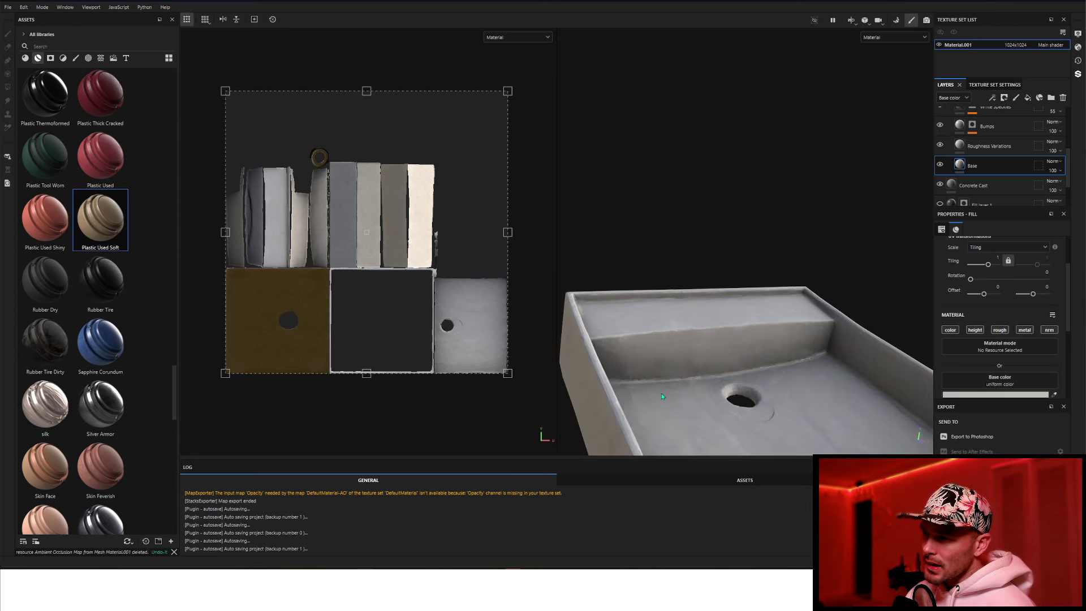
left_click_drag(794, 364, 786, 265, "alt")
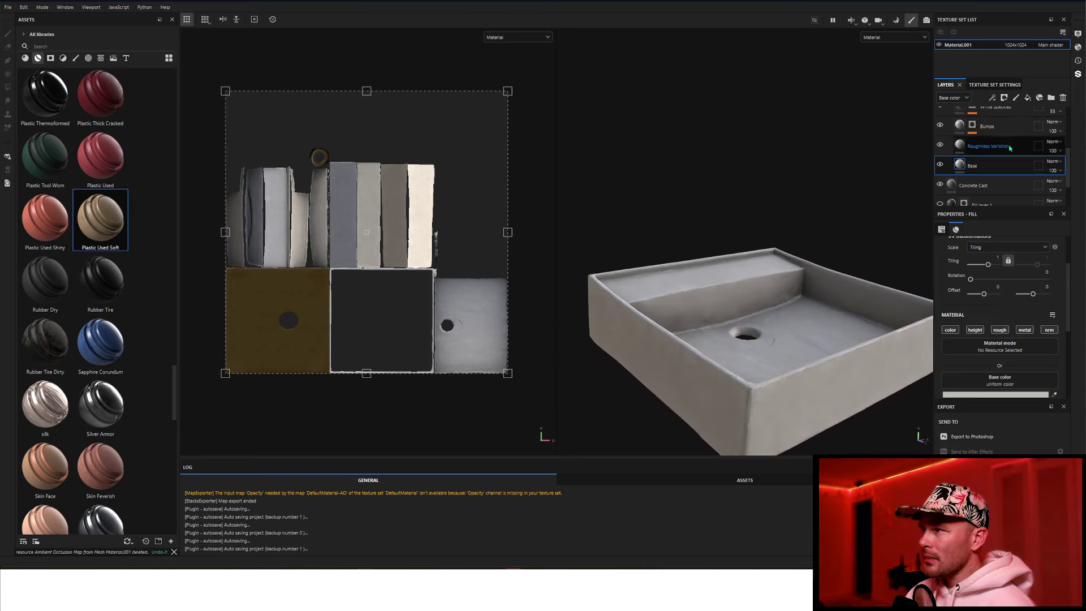
Lower the opacity of the Plastic Used Soft folder to 13 so it blends with the concrete.
scroll(996, 147, "up", 2)
left_click(950, 116)
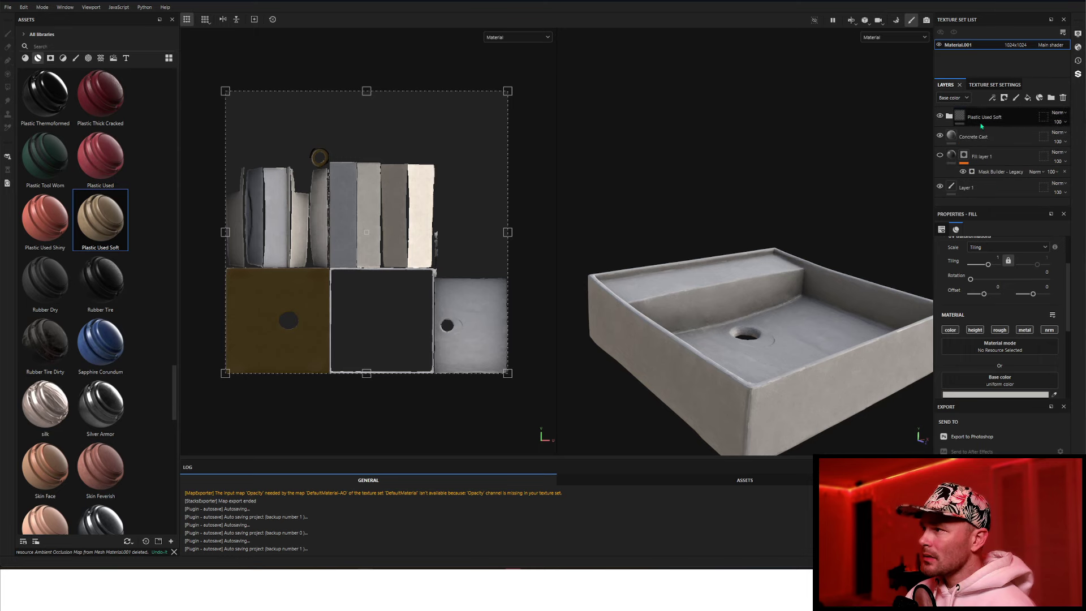
left_click(1065, 124)
left_click_drag(1070, 137, 1051, 137)
left_click_drag(884, 209, 885, 210, "alt")
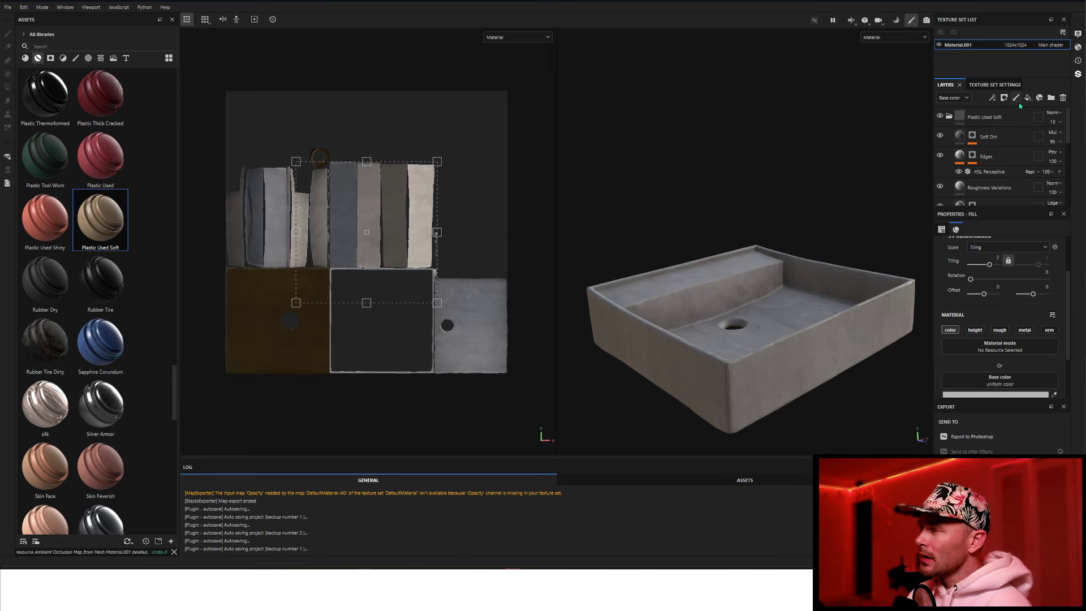
Add a fill layer above the Plastic Used Soft folder with only the height channel active, at a height of 0.5102.
left_click(1030, 120)
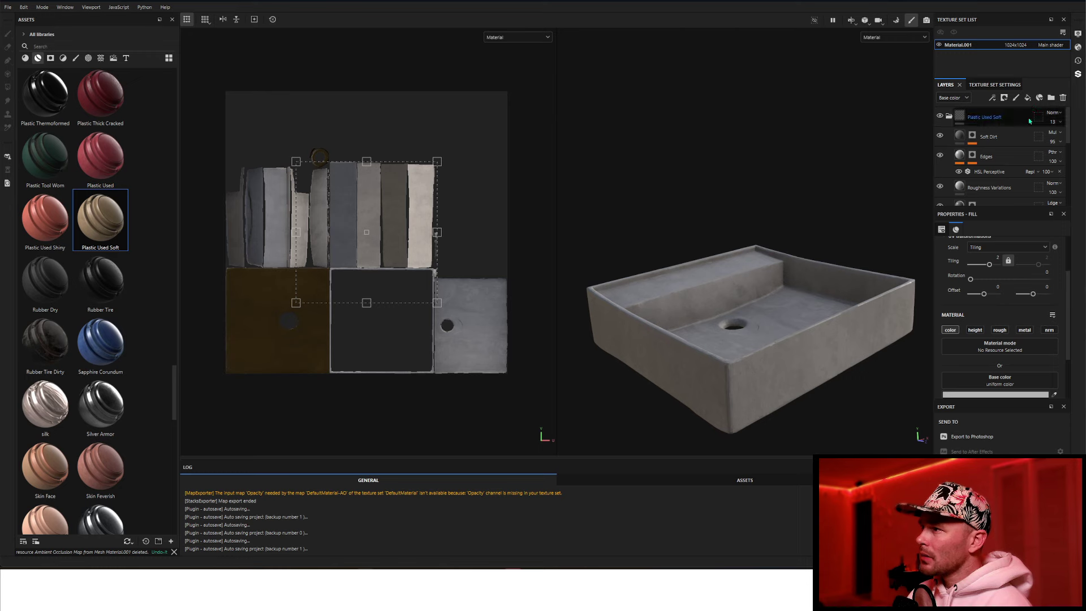
left_click(1024, 118)
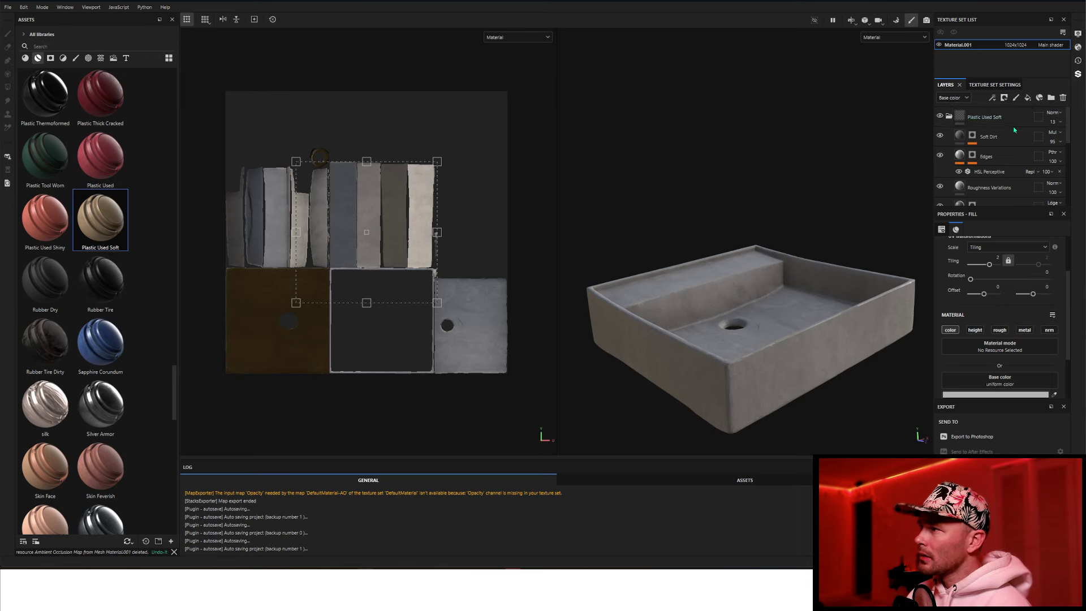
left_click(984, 114)
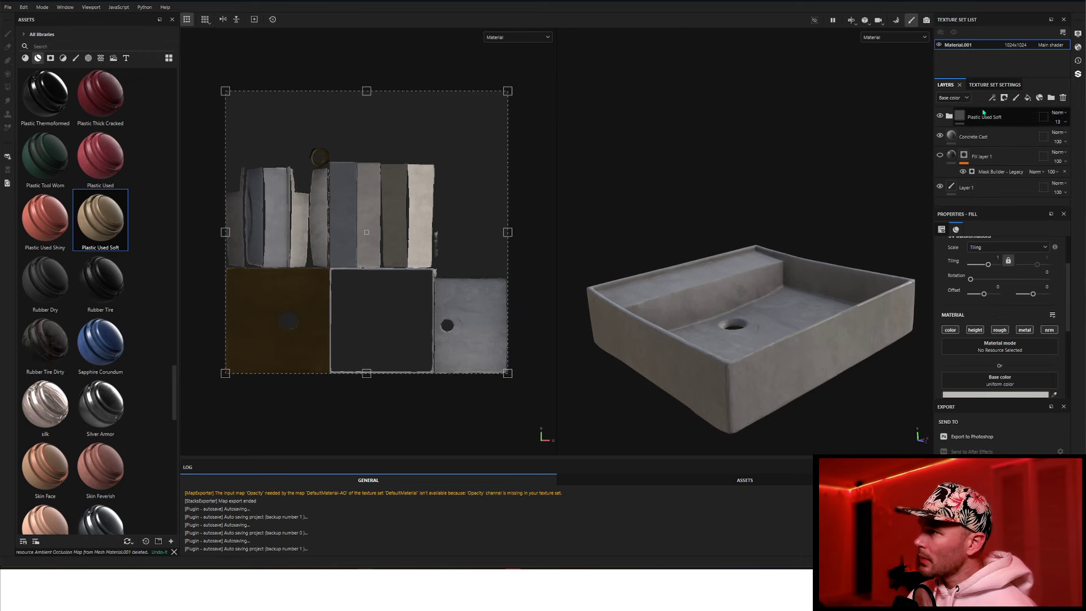
left_click(1028, 98)
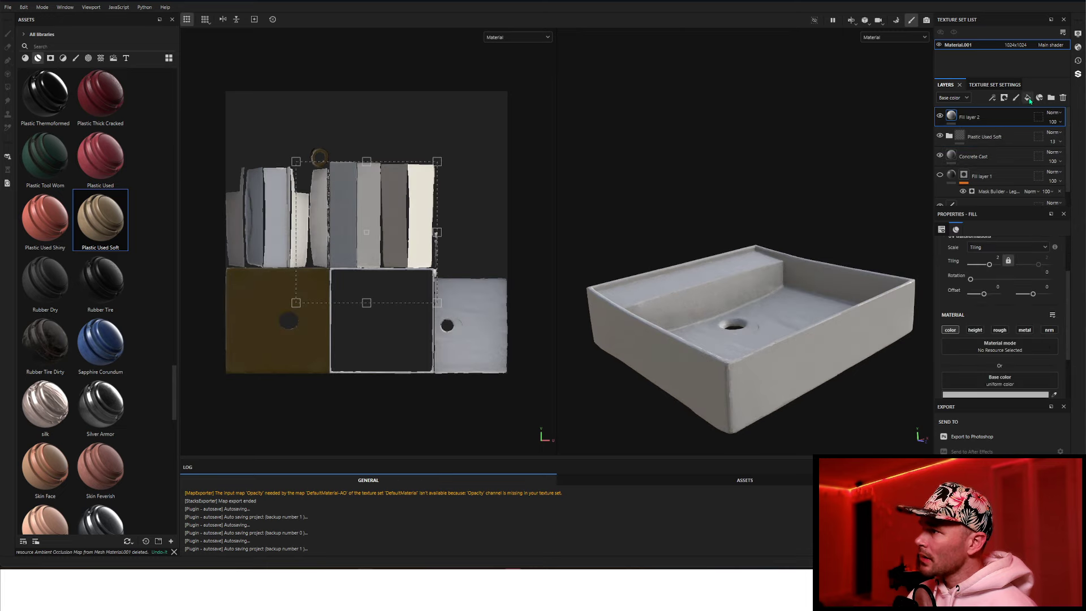
left_click(950, 329)
left_click(974, 330)
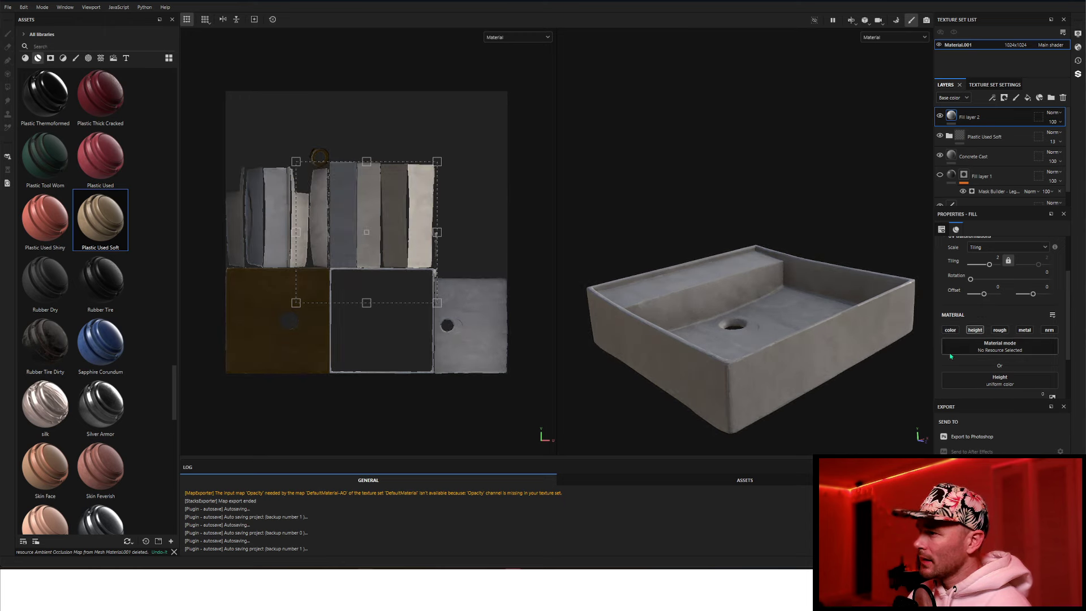
scroll(1022, 320, "down", 2)
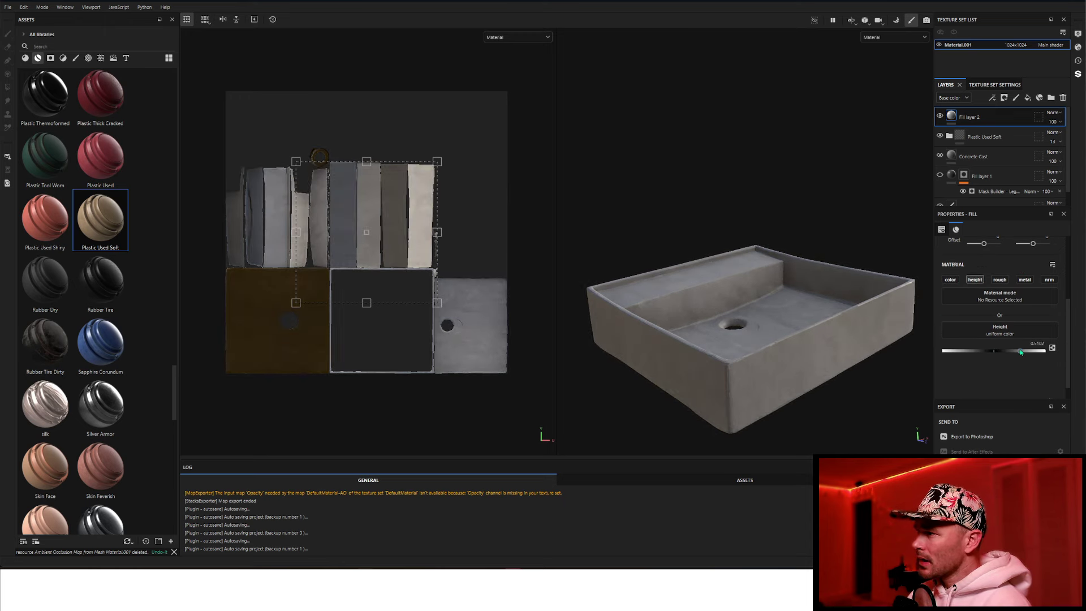
Browse the filters and smart masks for an edge effect, previewing Edge Dirty Cracks and Edges Dusty.
left_click(63, 57)
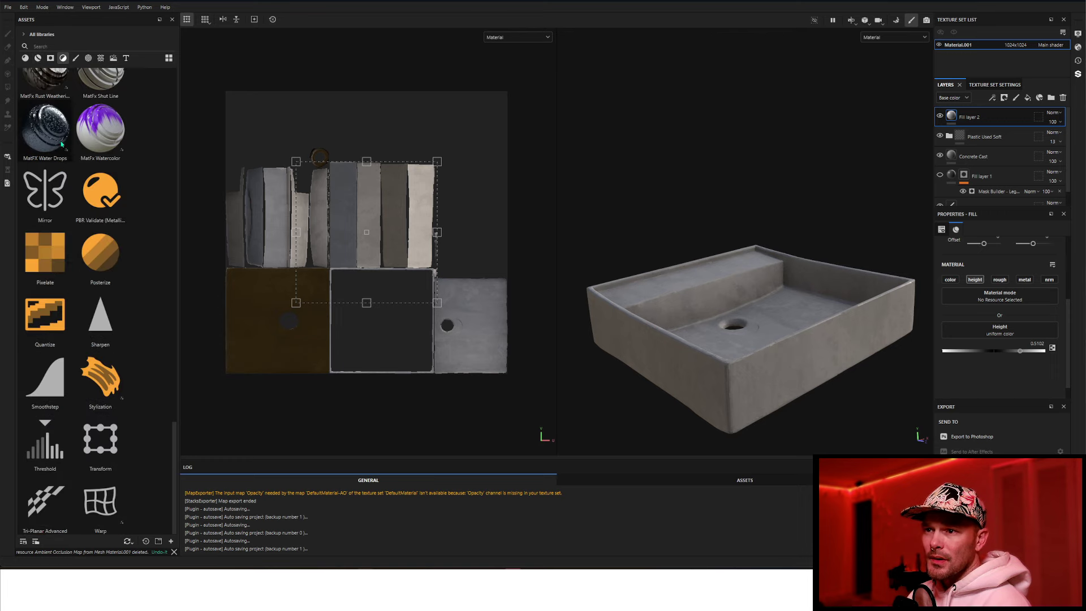
left_click(50, 58)
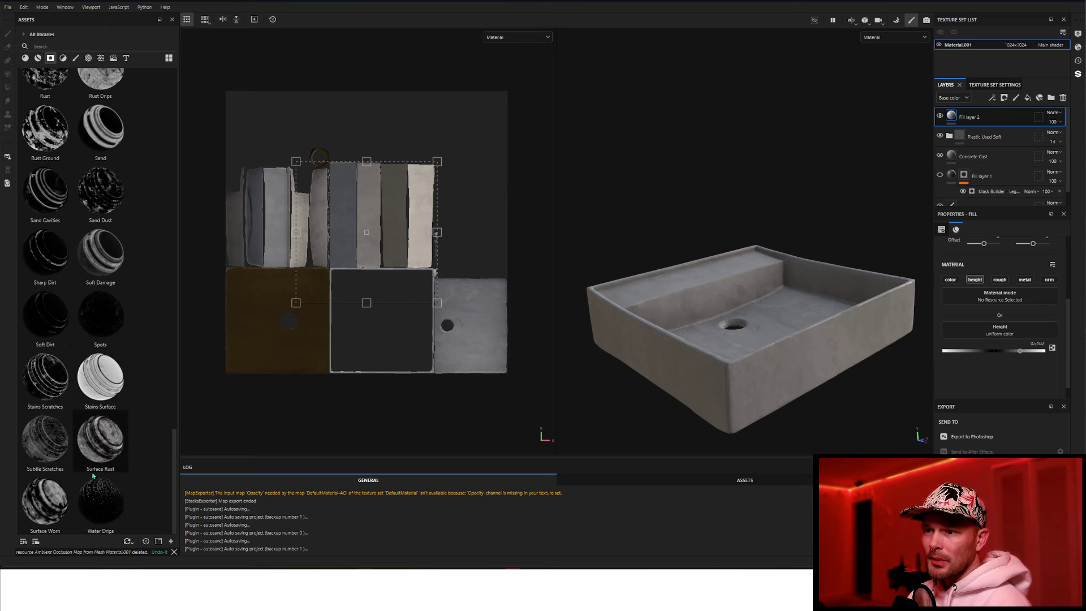
scroll(97, 464, "up", 6)
scroll(112, 323, "up", 6)
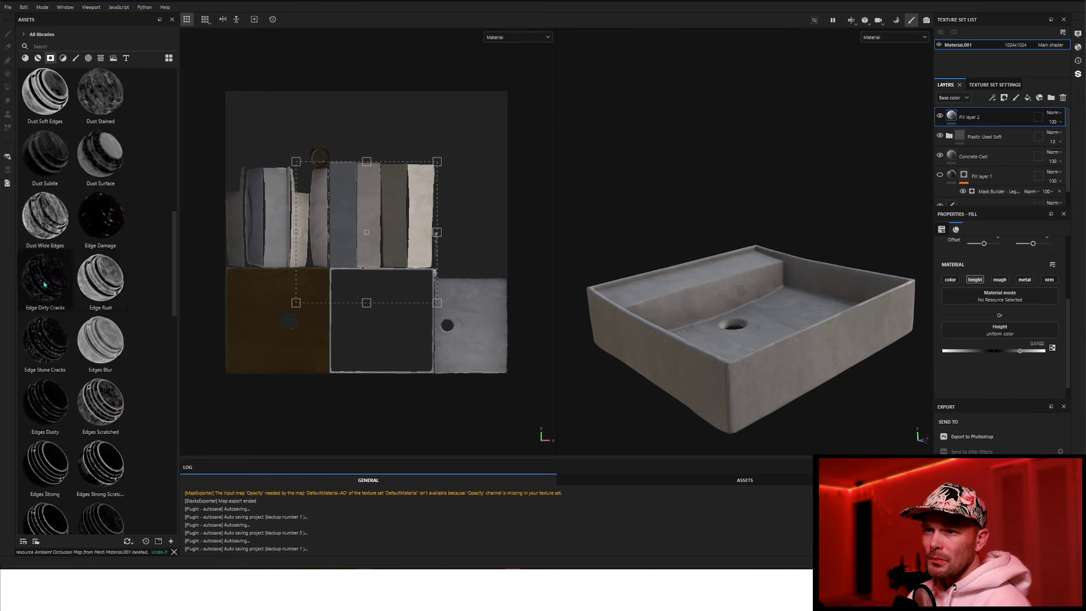
mouse_move(44, 284)
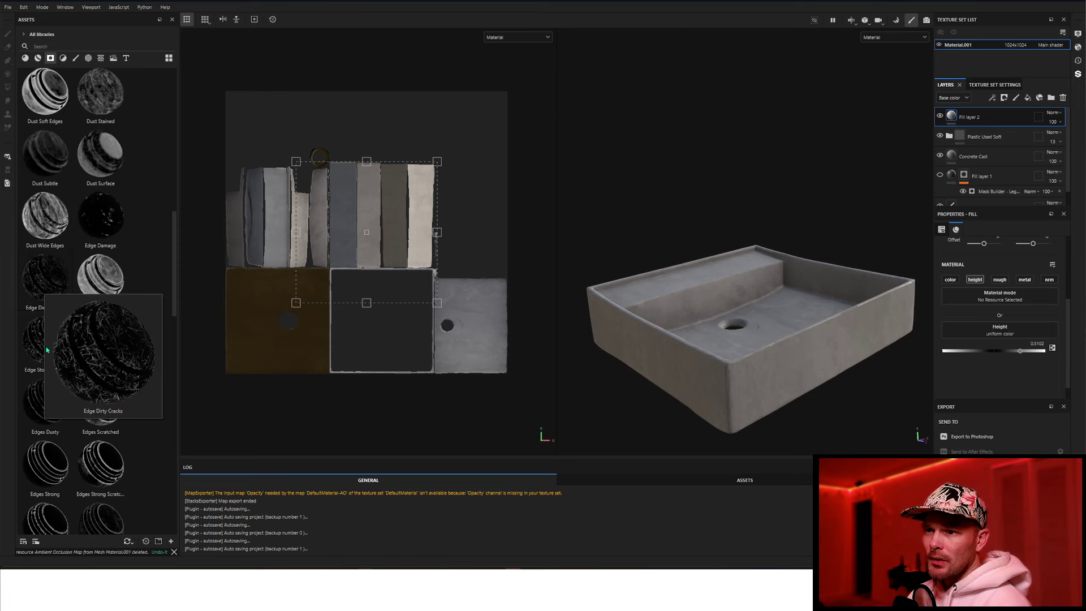
mouse_move(37, 402)
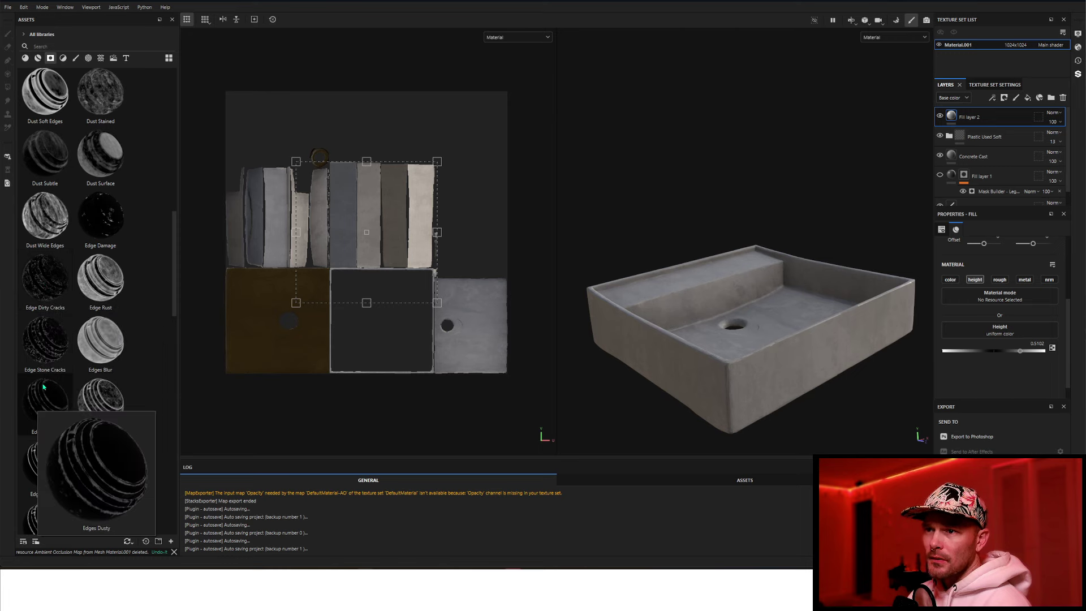
Try to apply the Concrete Edges smart mask to Fill layer 2.
scroll(43, 386, "up", 6)
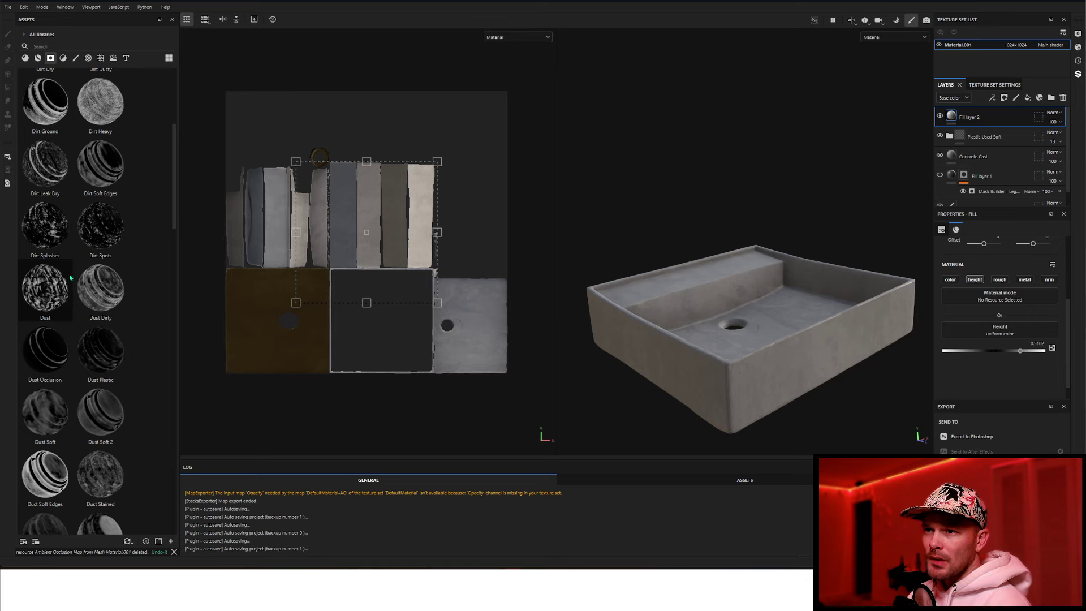
scroll(73, 266, "up", 3)
scroll(79, 254, "up", 1)
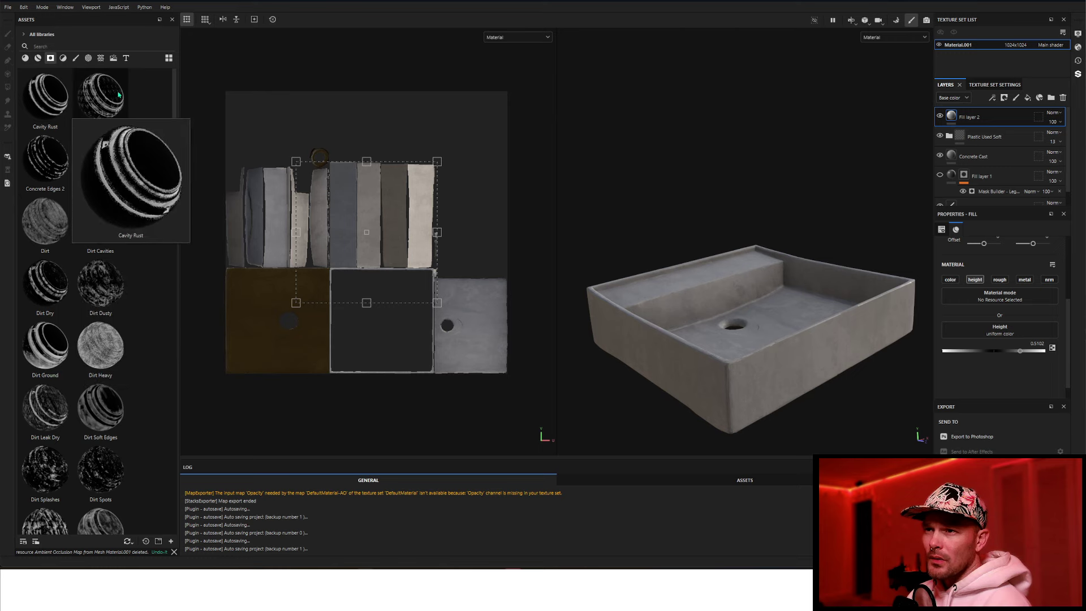
mouse_move(114, 95)
left_click_drag(114, 95, 967, 119)
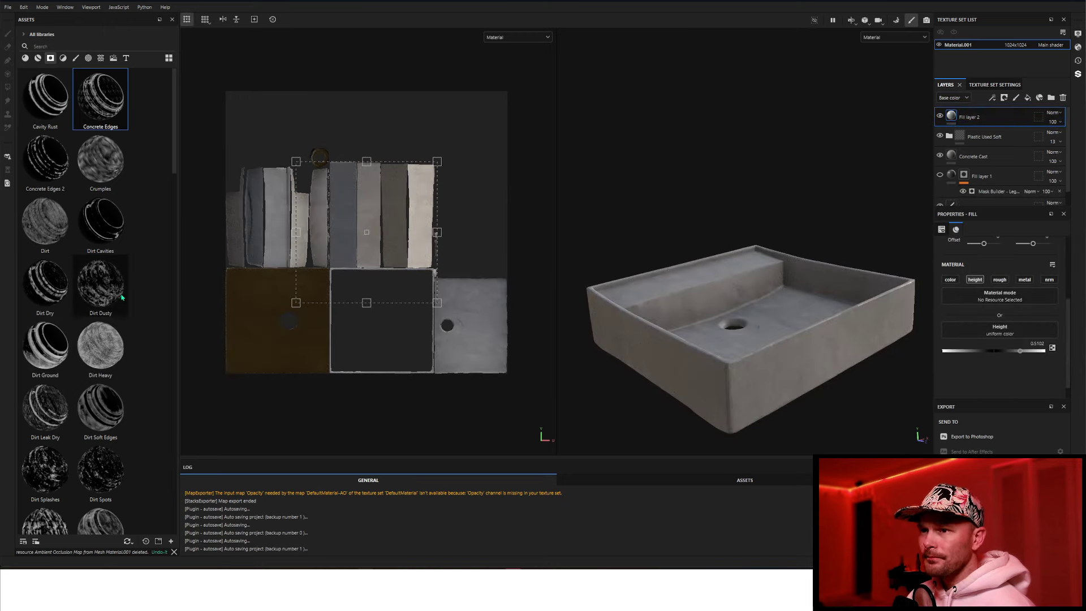
Undo the Concrete Edges mask, then try the Dirt Cavities smart mask on Fill layer 2 and undo it.
key("ctrl+z")
mouse_move(104, 224)
left_mouse_down()
mouse_move(979, 164)
mouse_move(981, 127)
mouse_move(968, 120)
left_mouse_up()
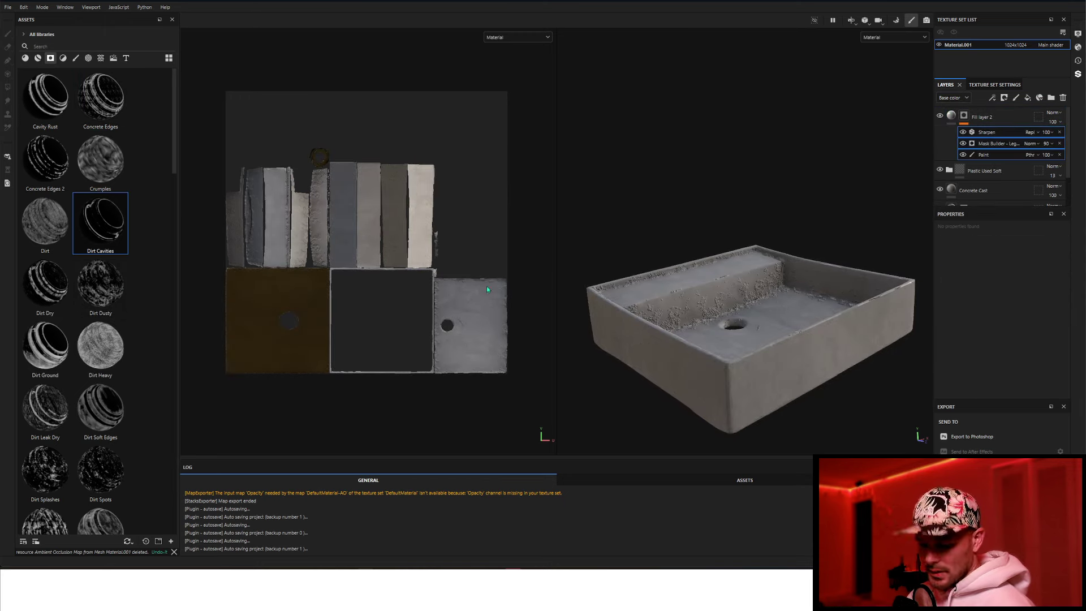
key("ctrl+z")
Try the Dirt Dusty smart mask on Fill layer 2 and set the layer's height to -0.0531.
left_click_drag(113, 295, 967, 117)
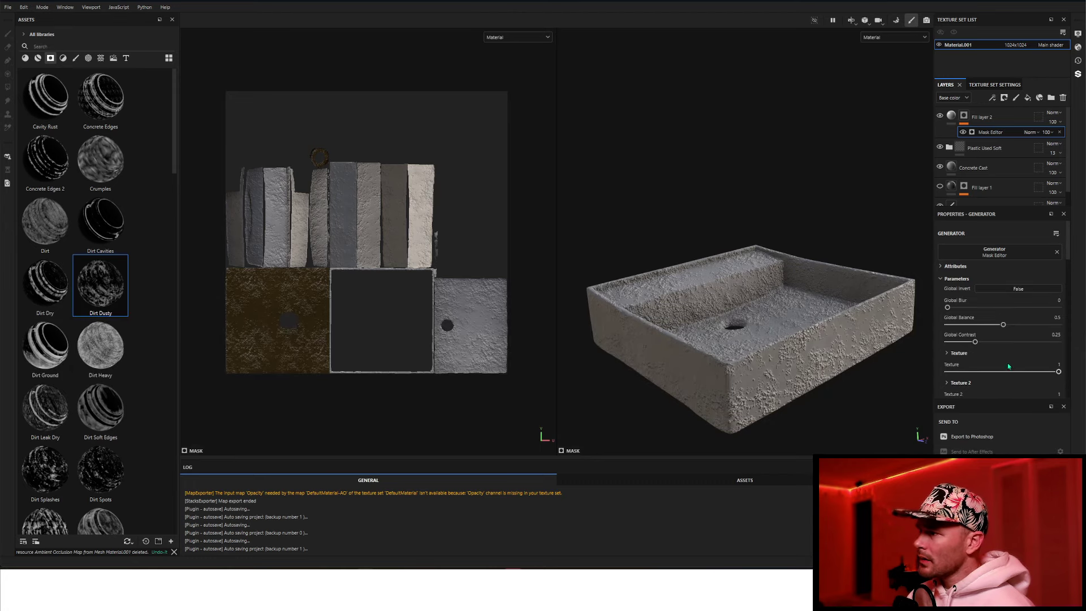
scroll(1015, 349, "down", 1)
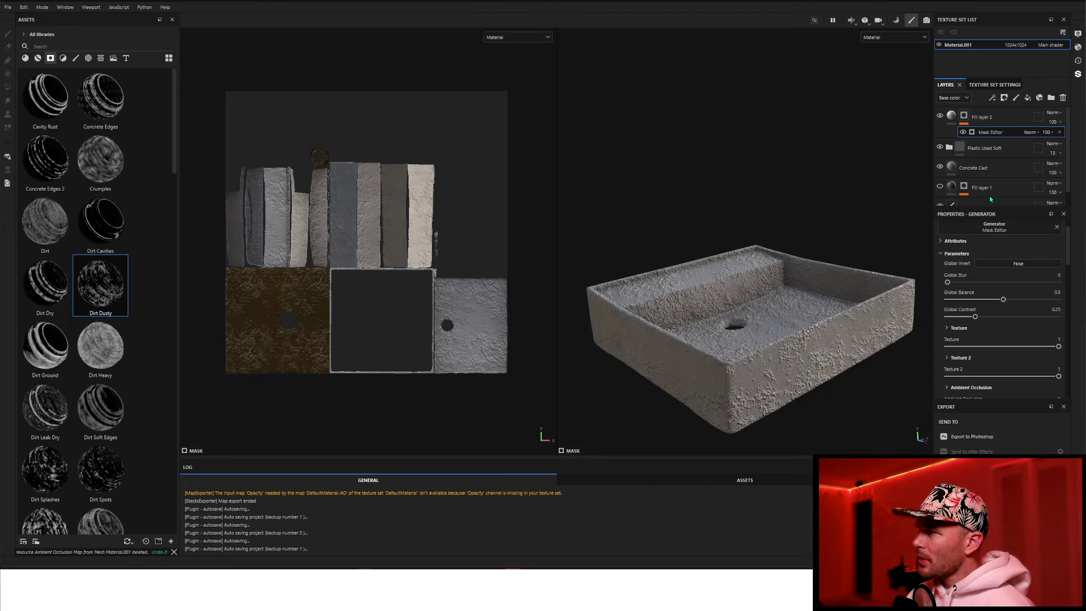
left_click(951, 116)
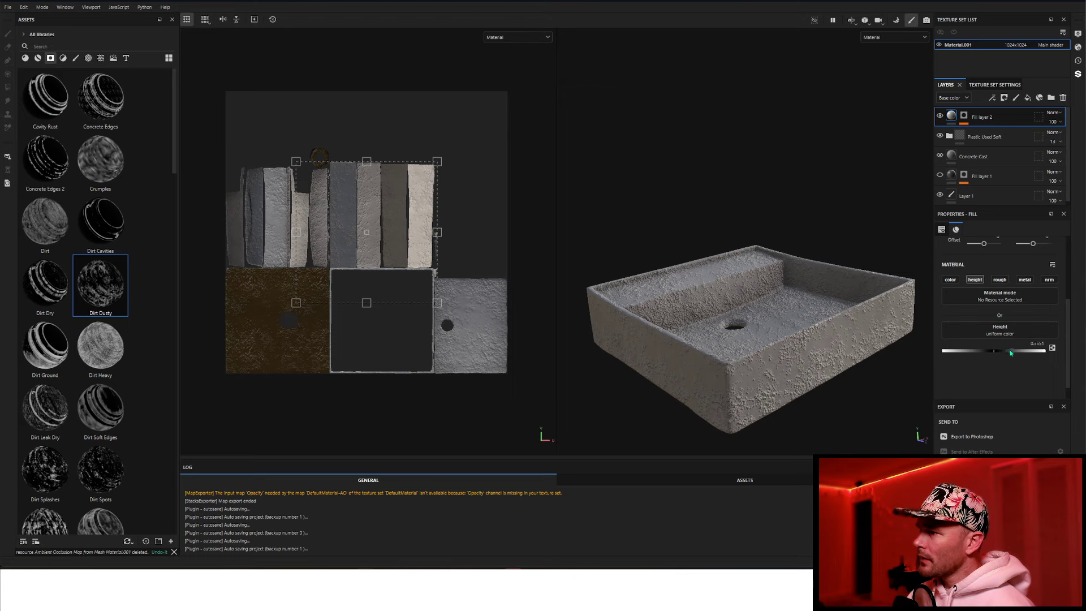
left_click_drag(1011, 352, 992, 352)
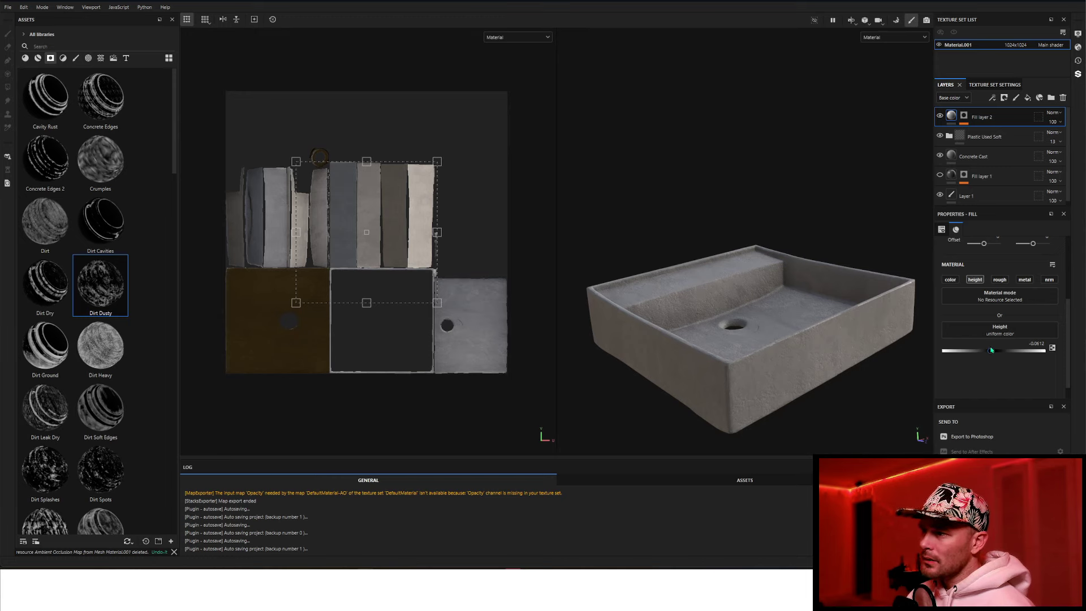
left_click_drag(991, 350, 993, 350)
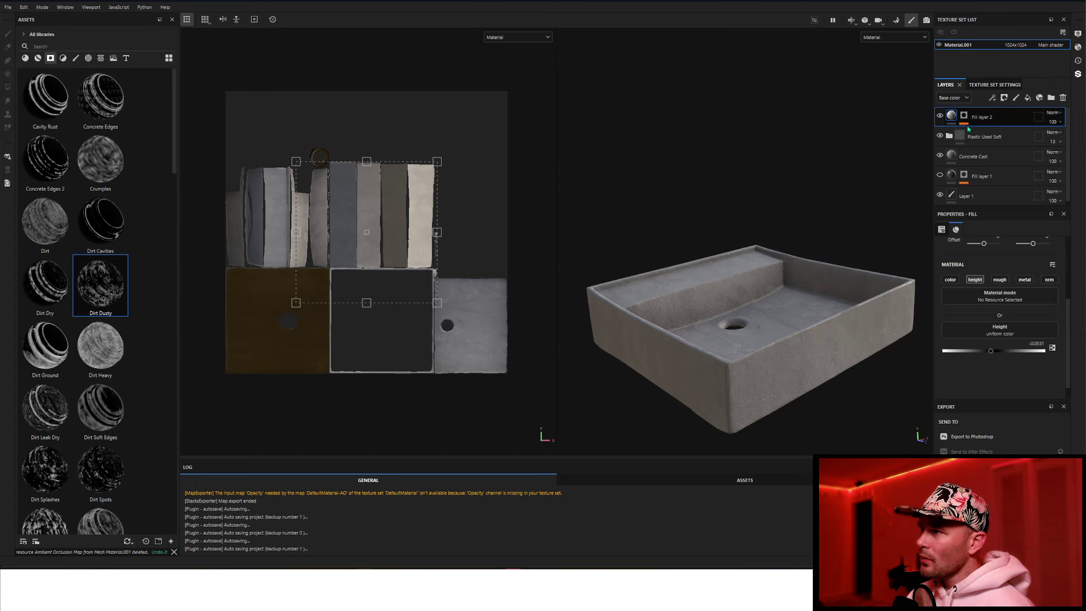
Remove the Dirt Dusty mask from Fill layer 2.
left_click(964, 115)
right_click(965, 116)
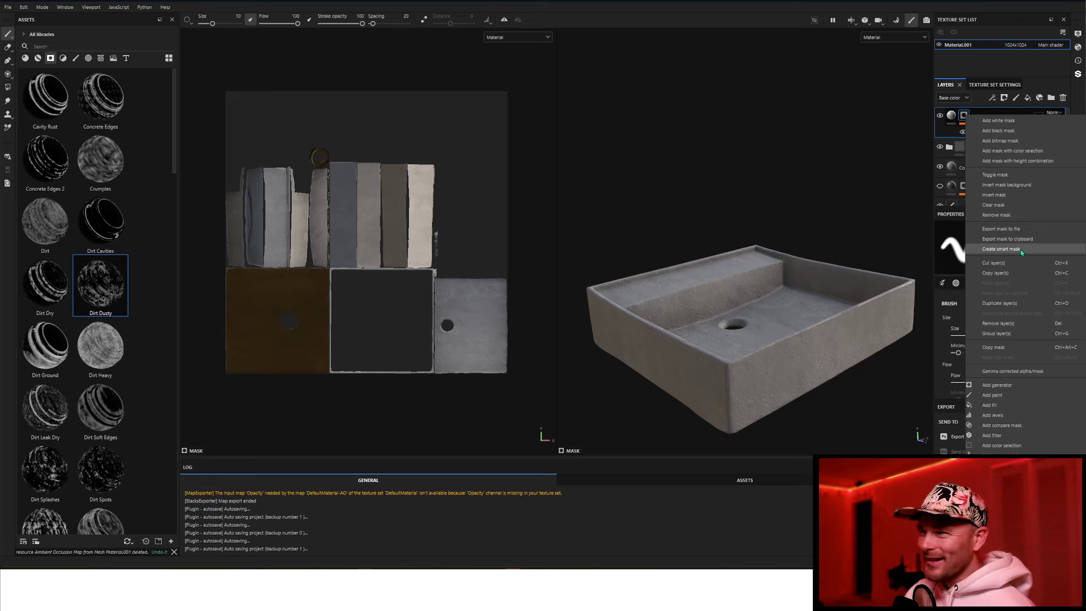
left_click(1013, 215)
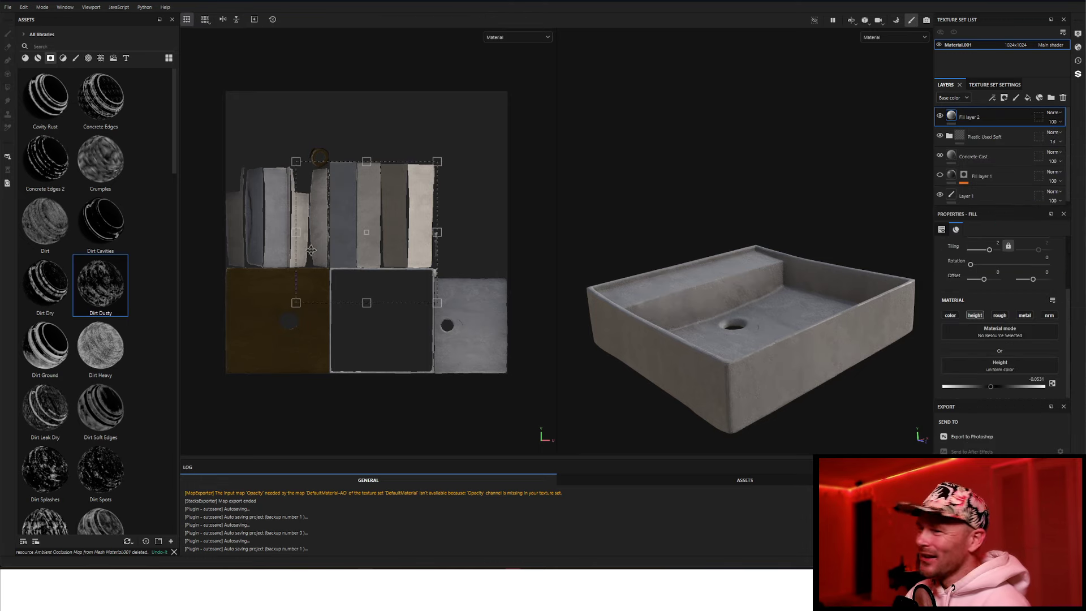
Try the Edge Damage smart mask on Fill layer 2 and undo it.
scroll(129, 358, "down", 3)
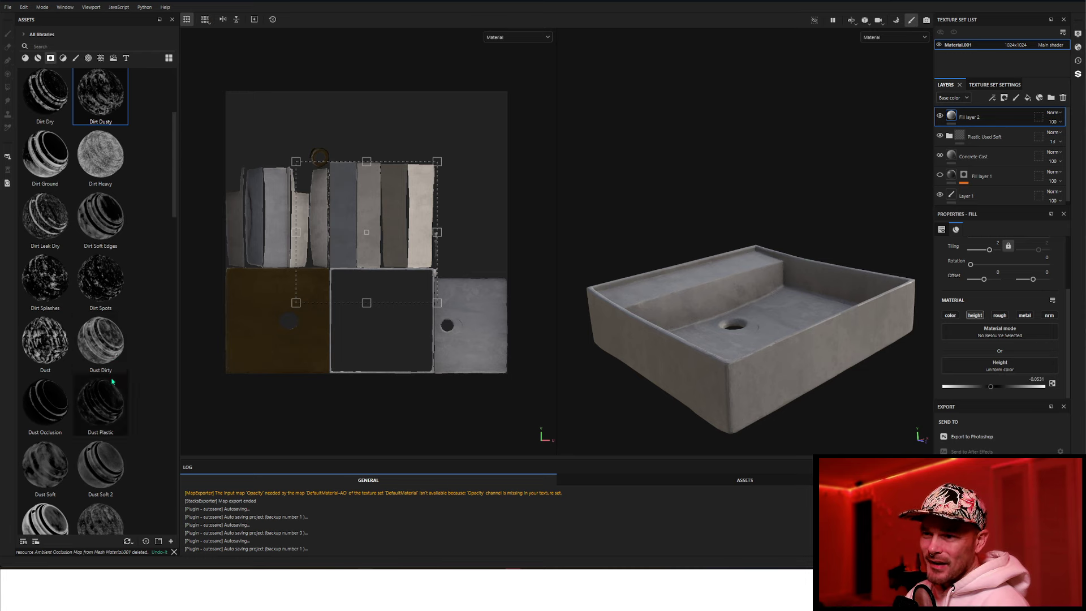
scroll(113, 430, "down", 3)
left_click_drag(114, 461, 966, 119)
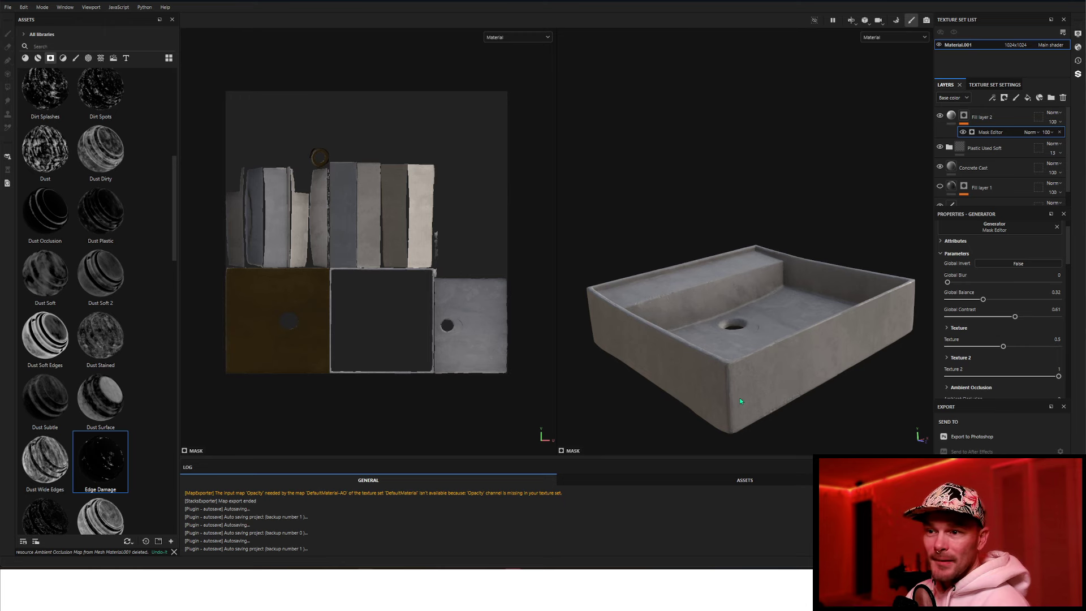
scroll(141, 408, "down", 3)
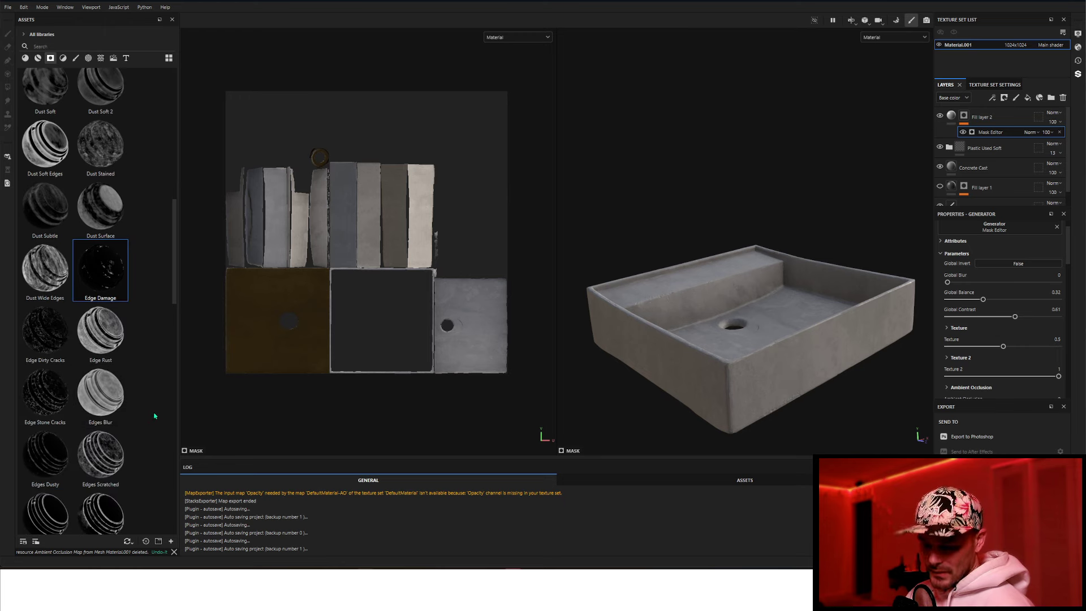
key("ctrl+z")
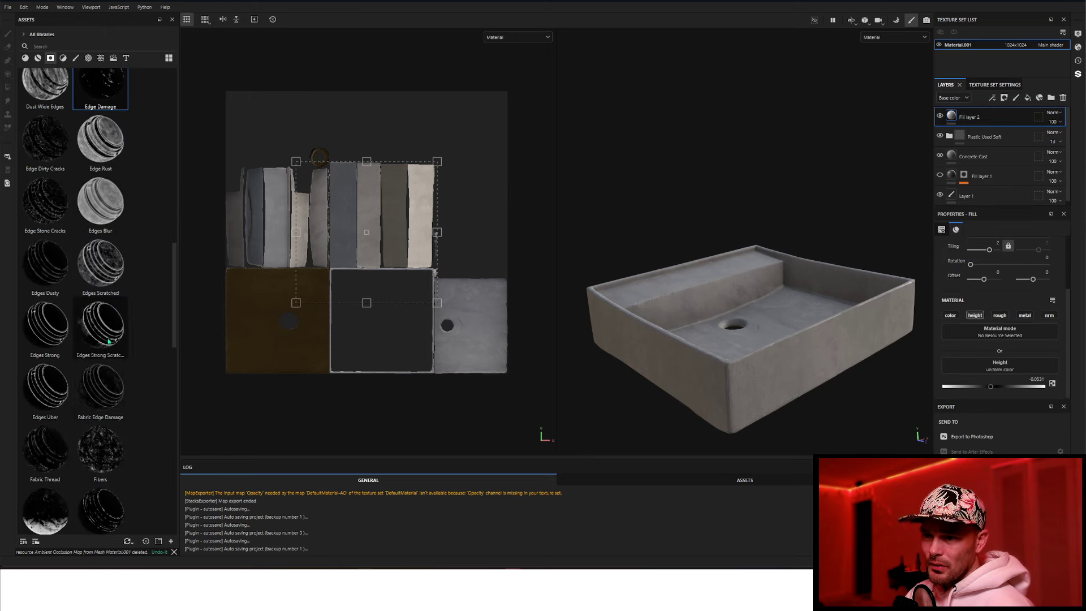
Apply the Paint Old Small Cracks smart mask to Fill layer 2 and lower the layer's height further below zero.
scroll(122, 483, "down", 6)
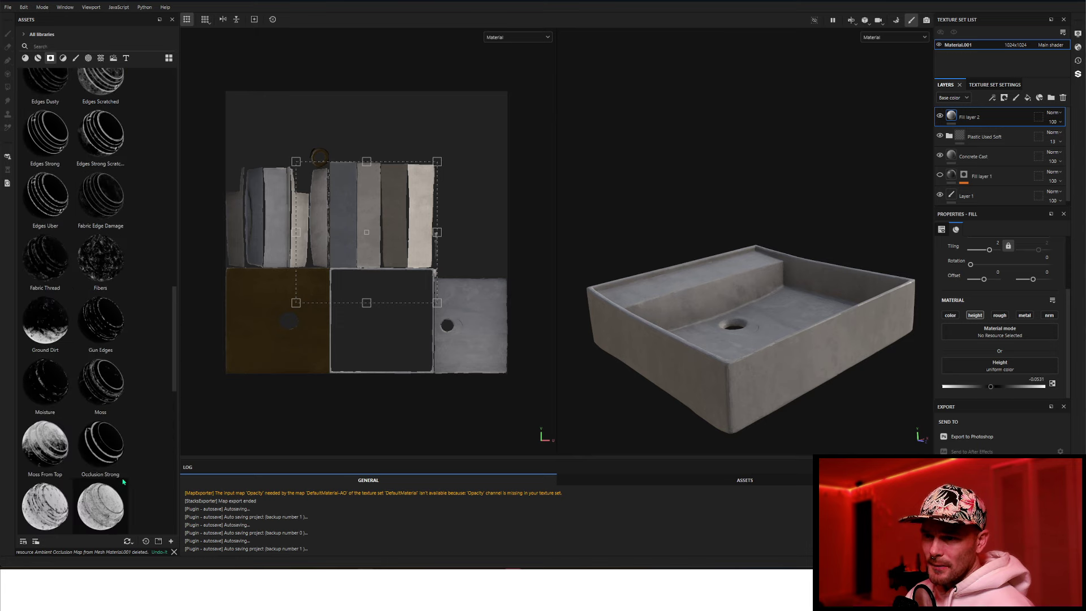
scroll(123, 484, "down", 3)
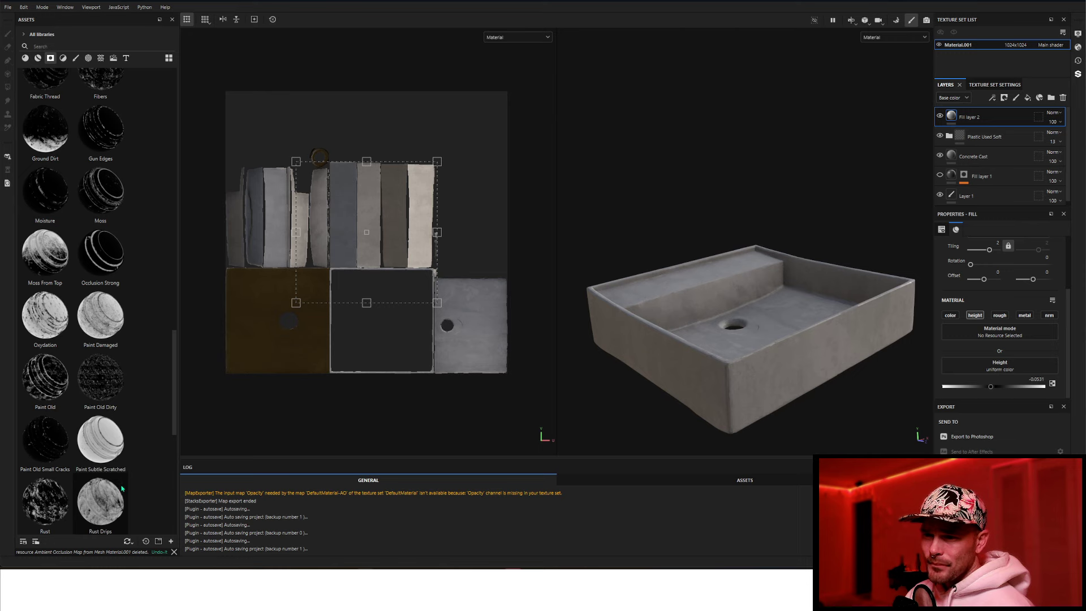
mouse_move(45, 441)
left_mouse_down()
mouse_move(745, 262)
mouse_move(976, 118)
left_mouse_up()
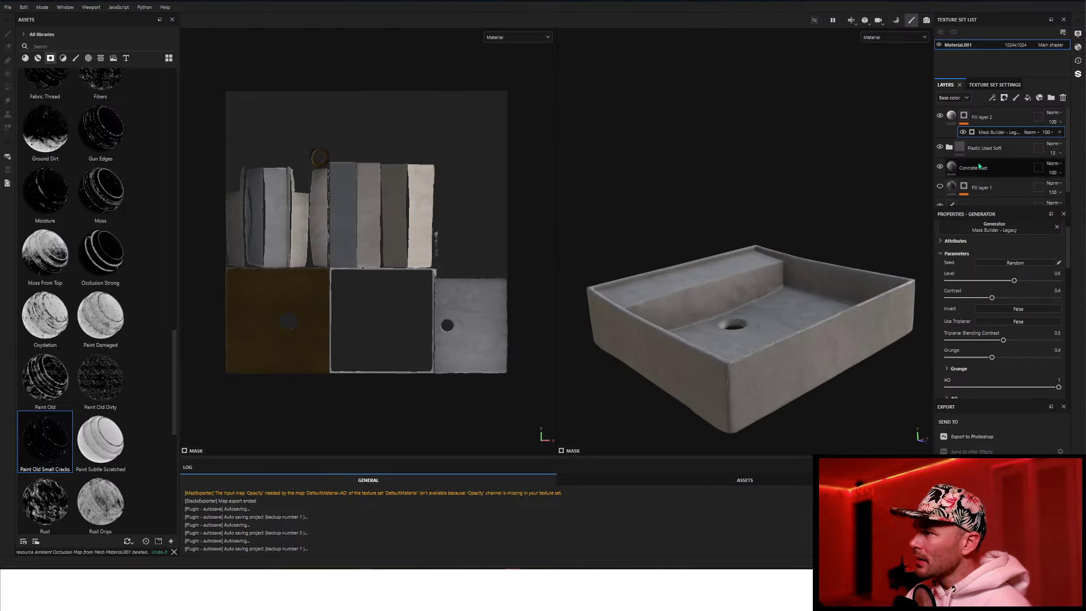
key("ctrl+z")
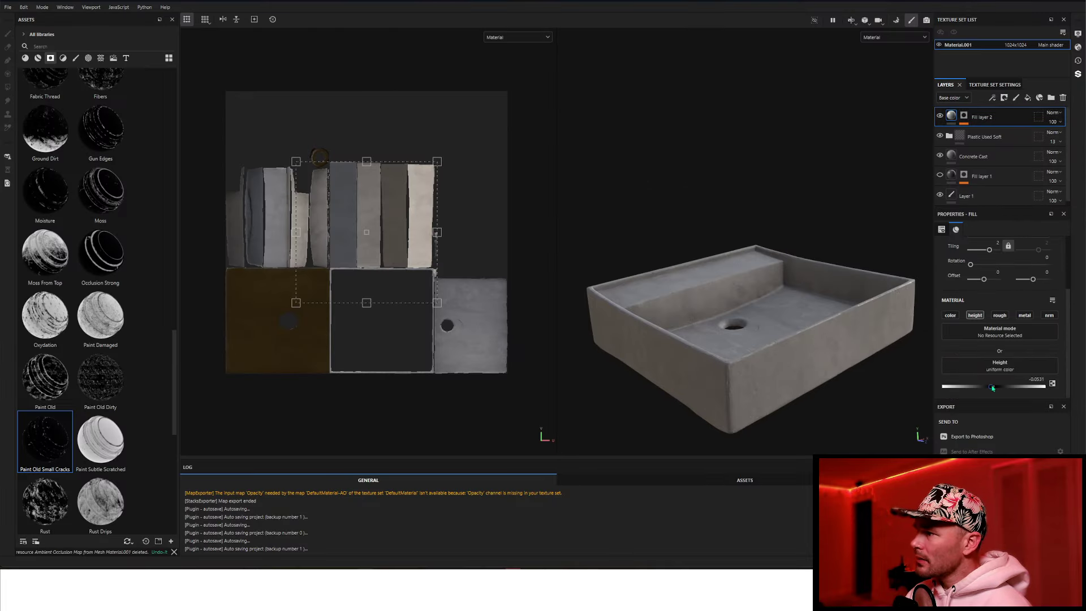
left_click_drag(993, 388, 984, 387)
In the Mask Builder generator of Fill layer 2's mask, set Scatter to 0.16 and Scratches to -0.06, and lower Top/Down Gradient below zero.
left_click(964, 115)
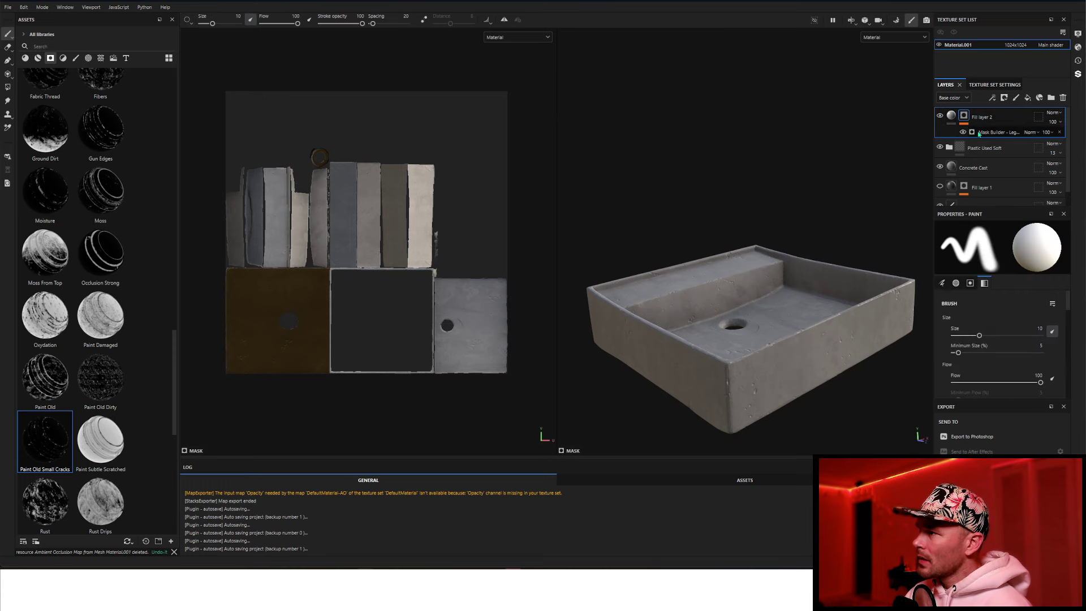
left_click(979, 134)
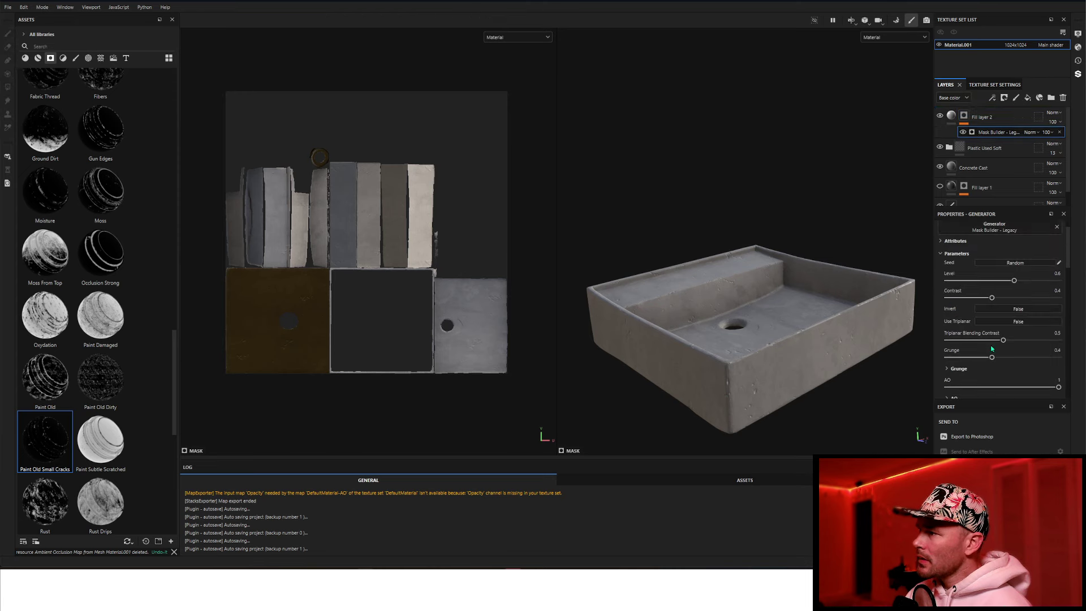
scroll(1004, 362, "down", 1)
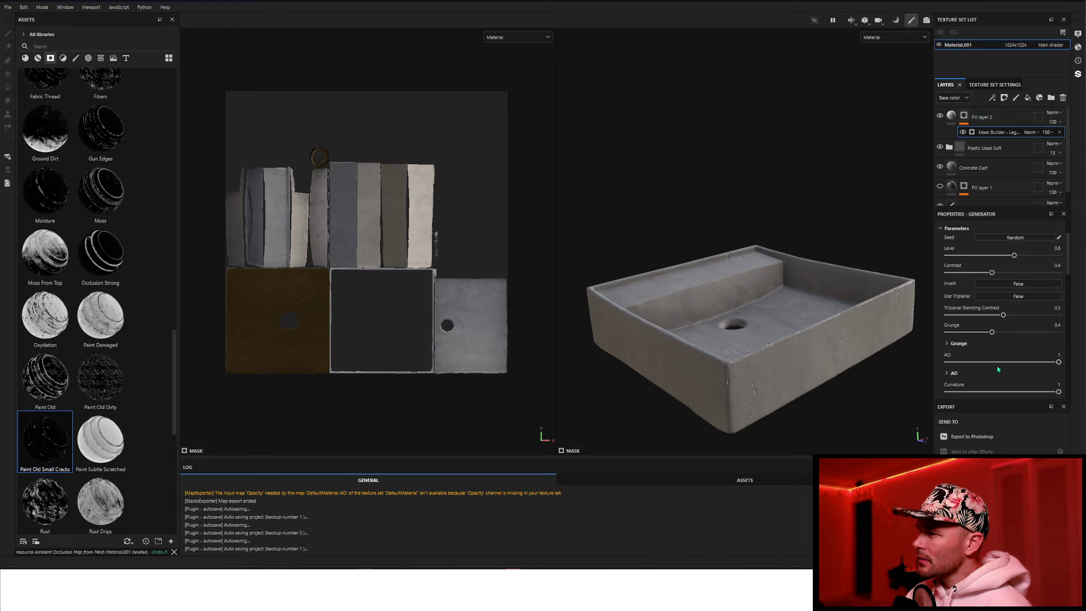
scroll(999, 369, "down", 4)
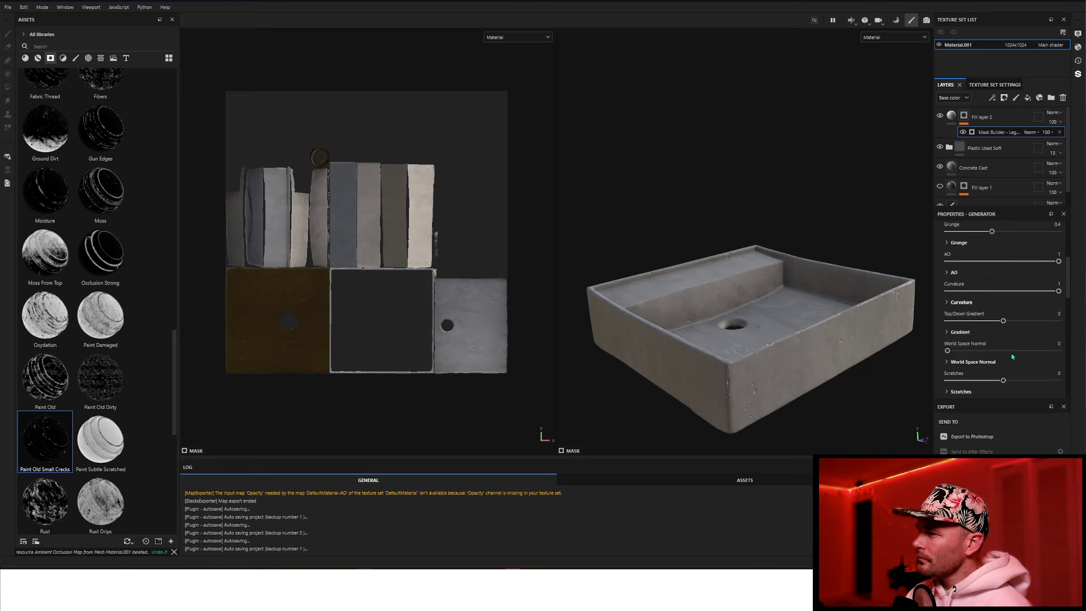
scroll(1012, 356, "down", 2)
scroll(1011, 357, "down", 1)
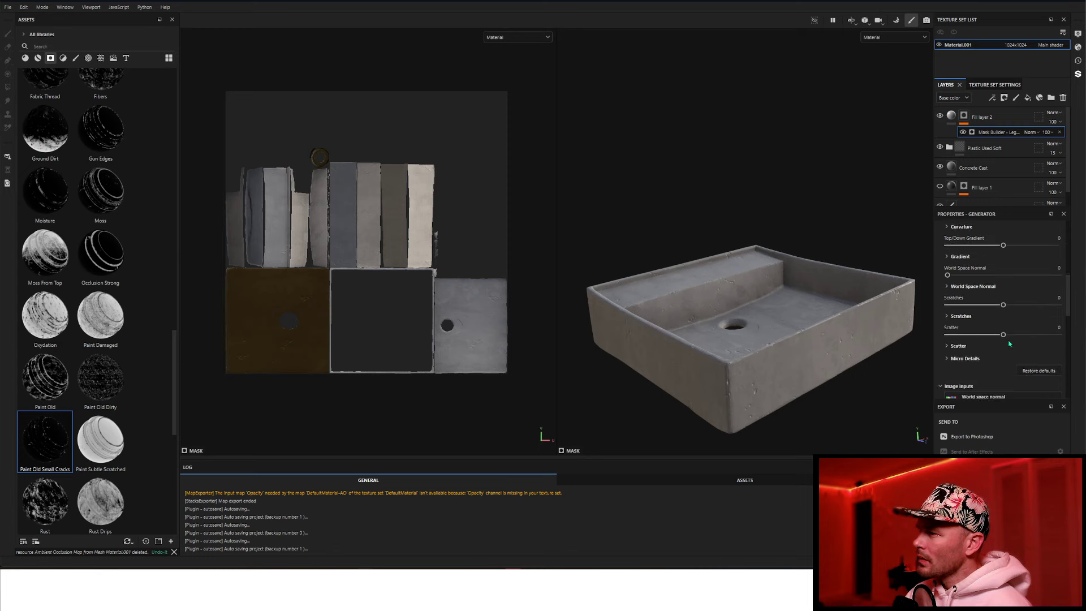
left_click_drag(1003, 334, 1000, 310)
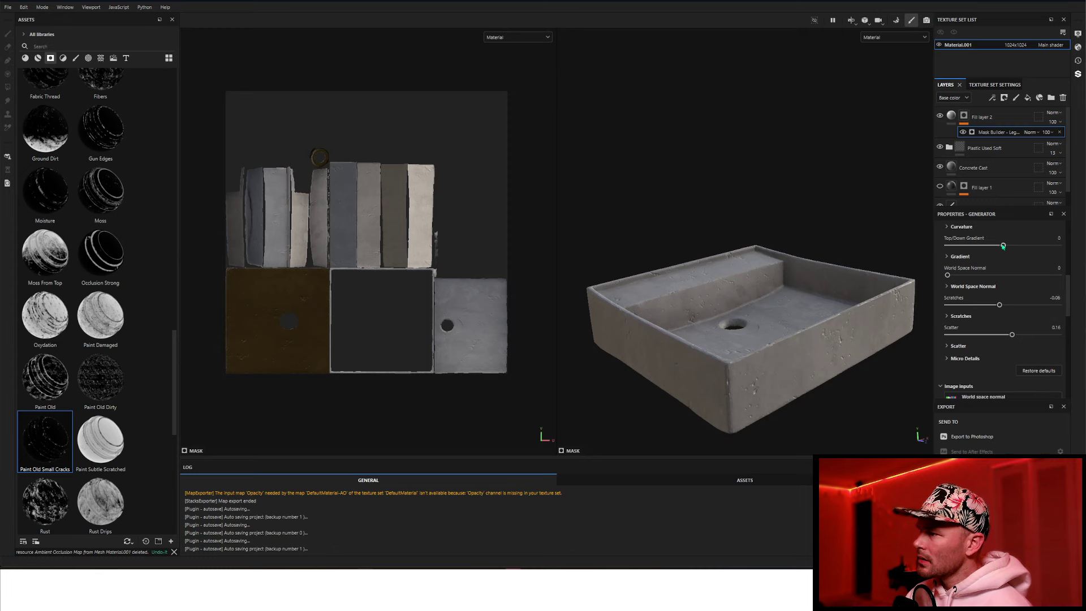
mouse_move(1003, 246)
left_mouse_down()
mouse_move(975, 248)
mouse_move(995, 252)
left_mouse_up()
Refine the generator's Scatter settings to Scale 13, Size 0.36, Size Variation 0.1 and Opacity Variation 0.35.
left_click(982, 346)
scroll(999, 349, "down", 1)
left_click_drag(997, 338, 963, 372)
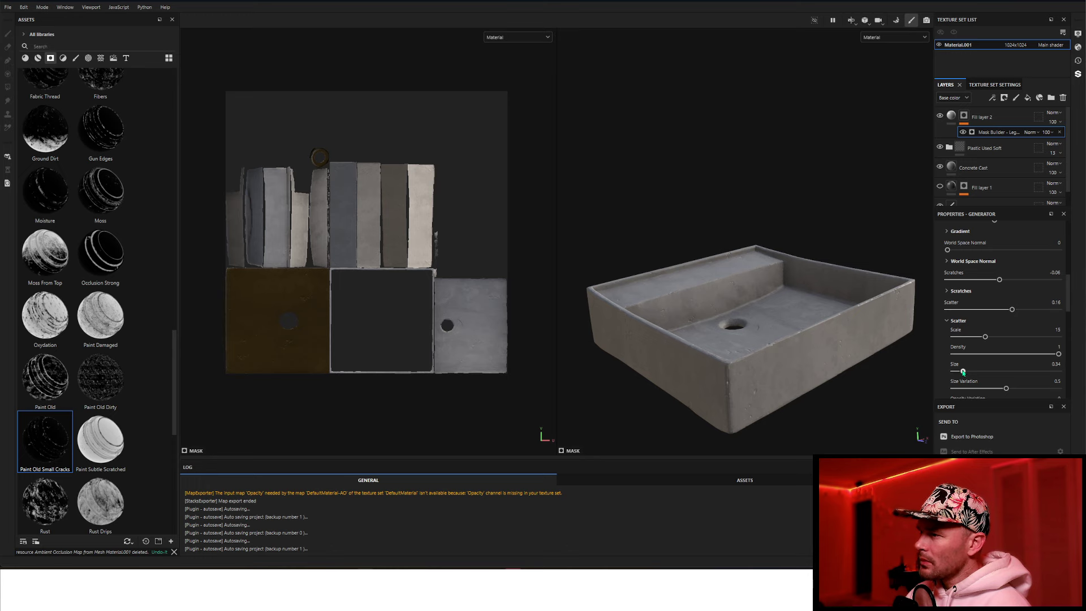
scroll(999, 348, "down", 1)
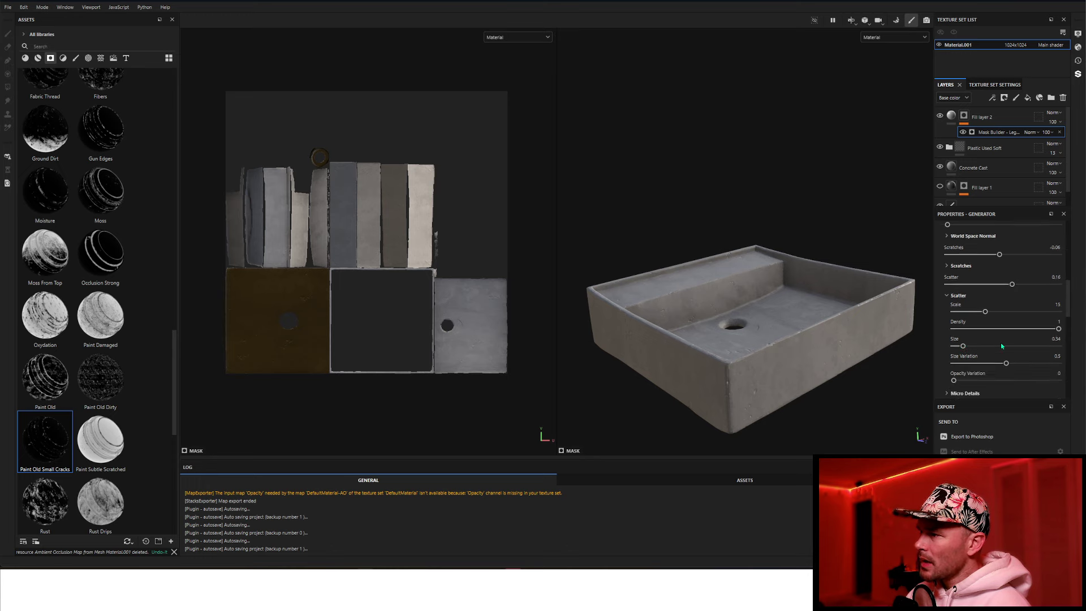
left_click_drag(1006, 365, 991, 381)
mouse_move(963, 346)
left_mouse_down()
mouse_move(987, 346)
mouse_move(964, 349)
left_mouse_up()
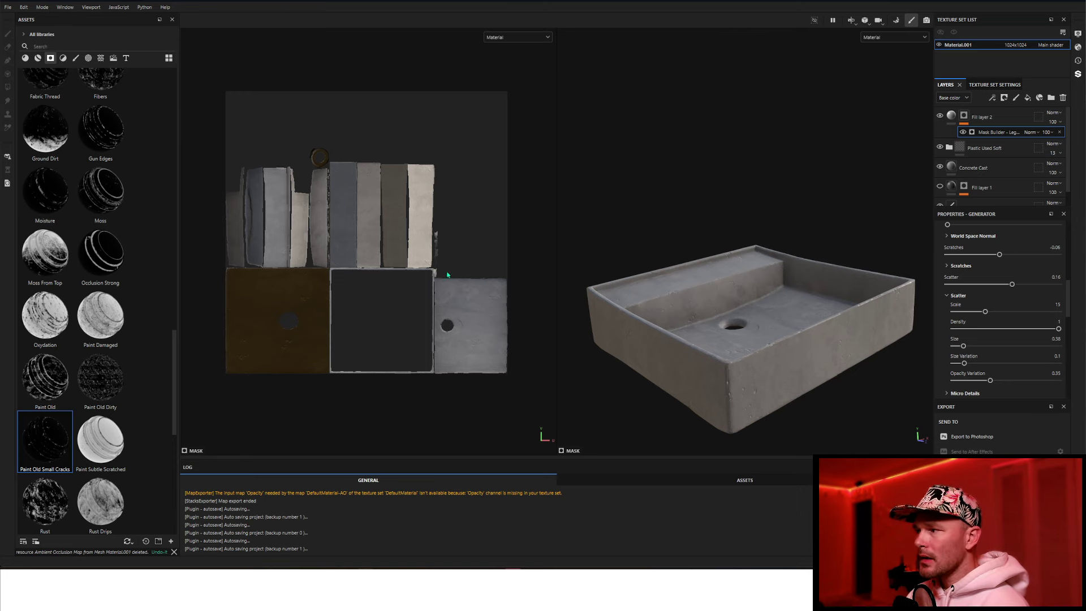
Open the texture export settings and choose the Rabs Export output template.
left_click(8, 6)
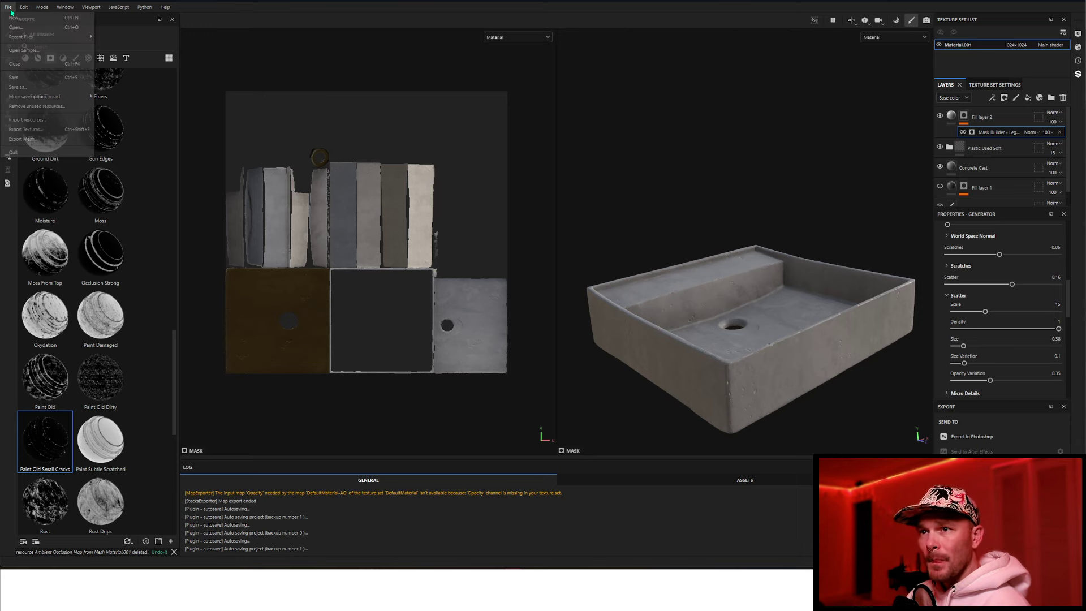
left_click(23, 130)
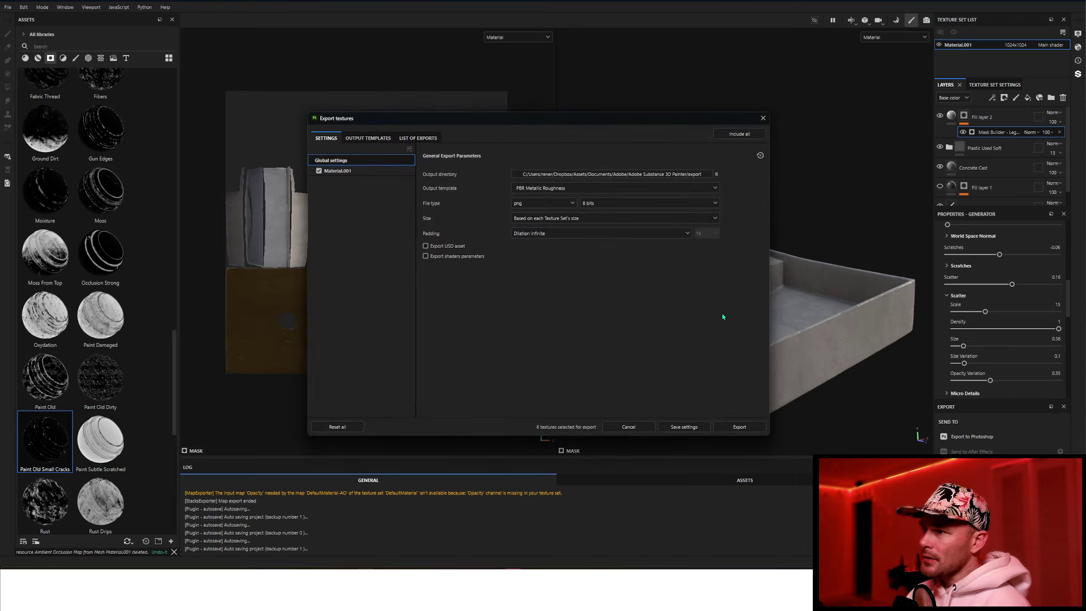
left_click(518, 188)
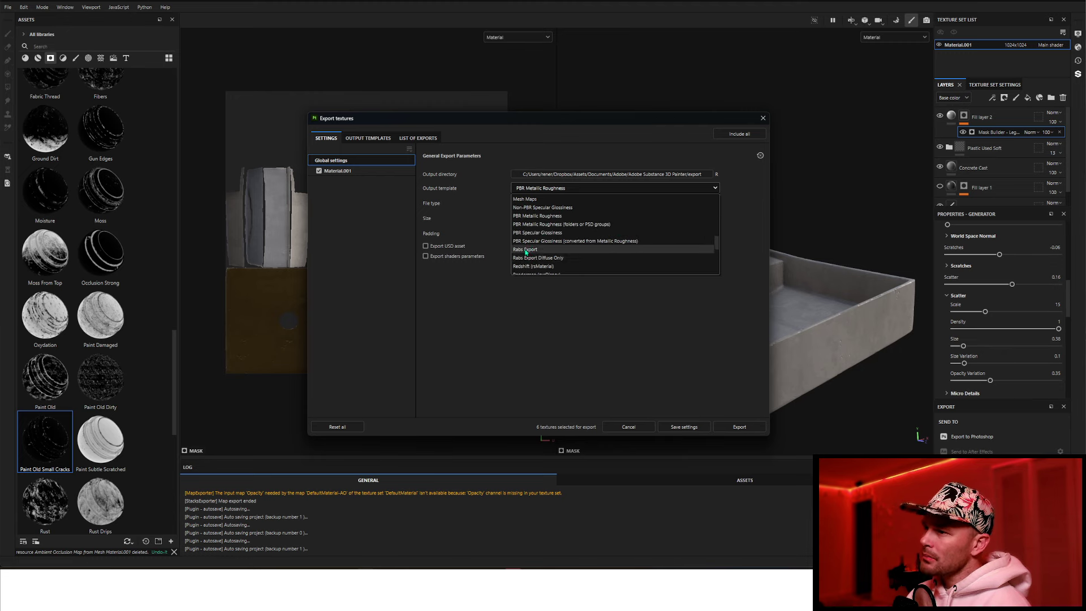
left_click(527, 250)
Set the output directory to Dropbox\Assets\Models\0-Bathroom\Sinks\Concretti Monterey, export the textures and close the export dialog.
left_click(701, 176)
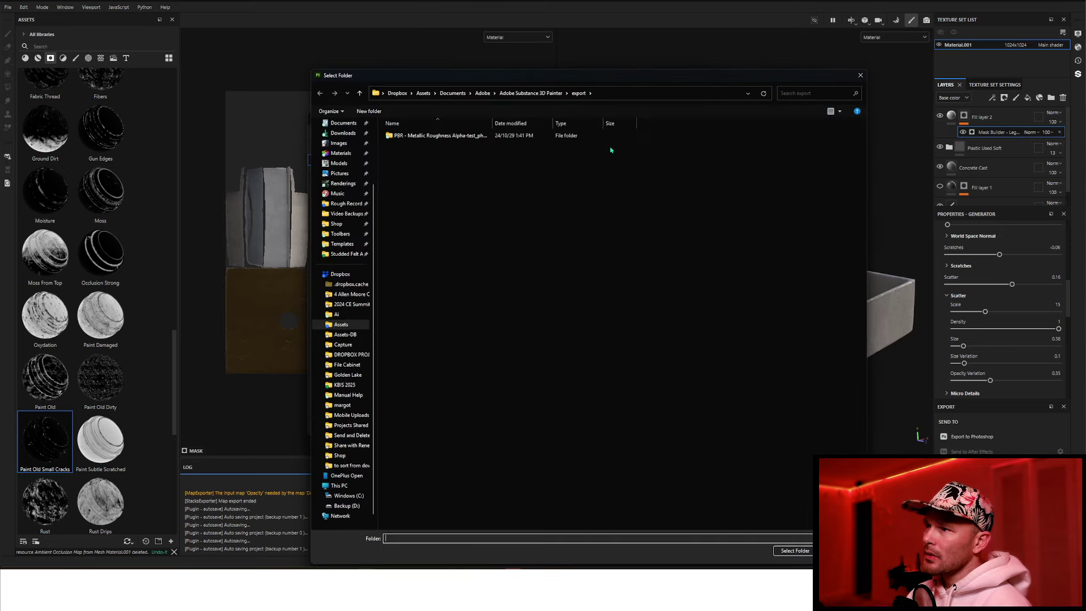
left_click(626, 91)
type("C:\\Users\\rener\\Dropbox\\Assets\\Models\\0-Bathroom\\Sinks\\Concretti Monterey")
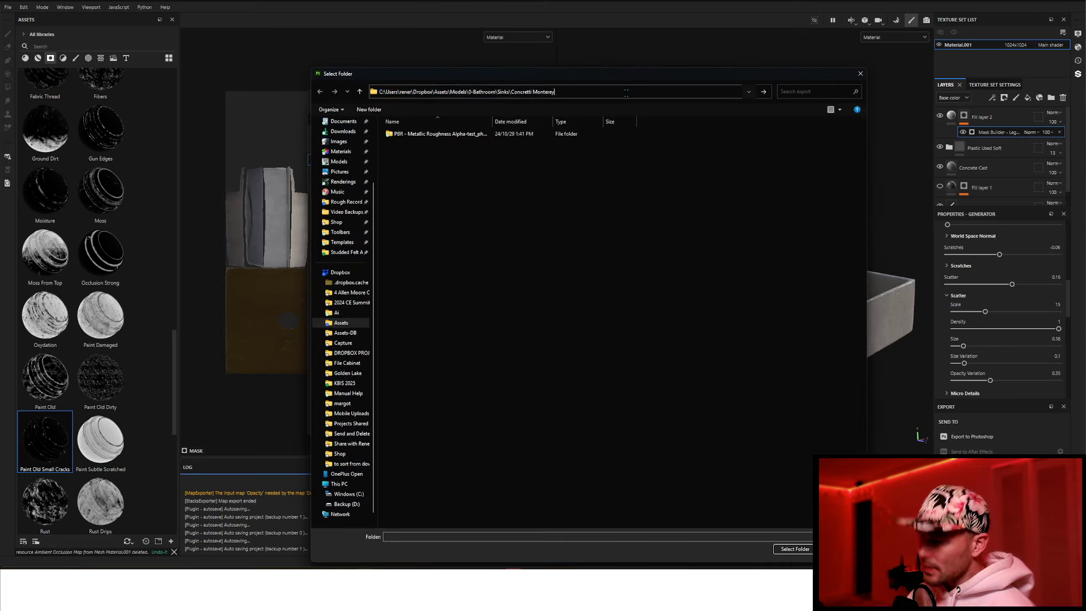
key("Return")
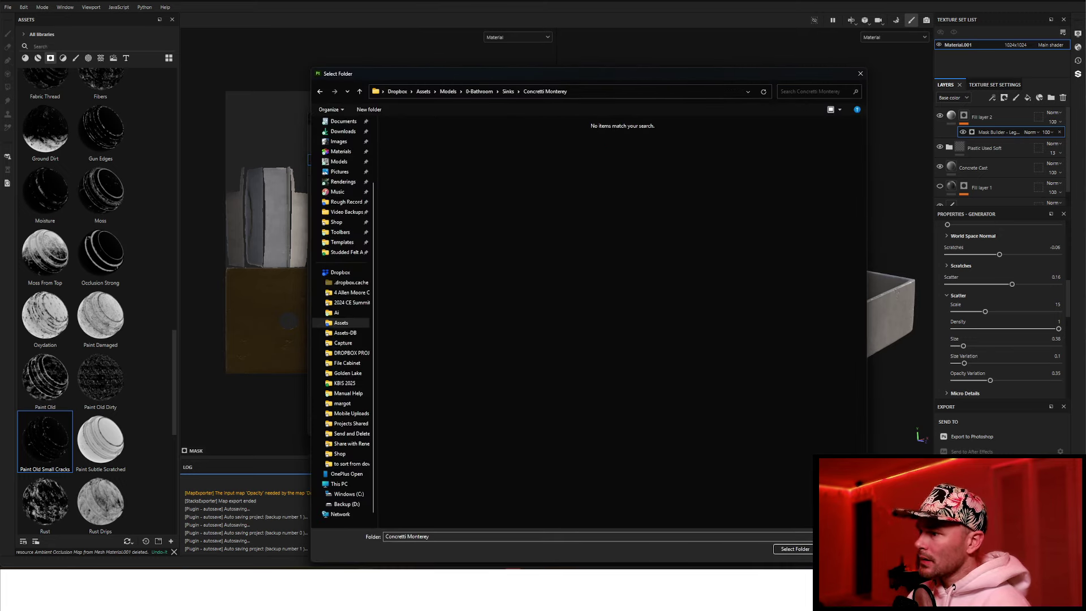
left_click(809, 547)
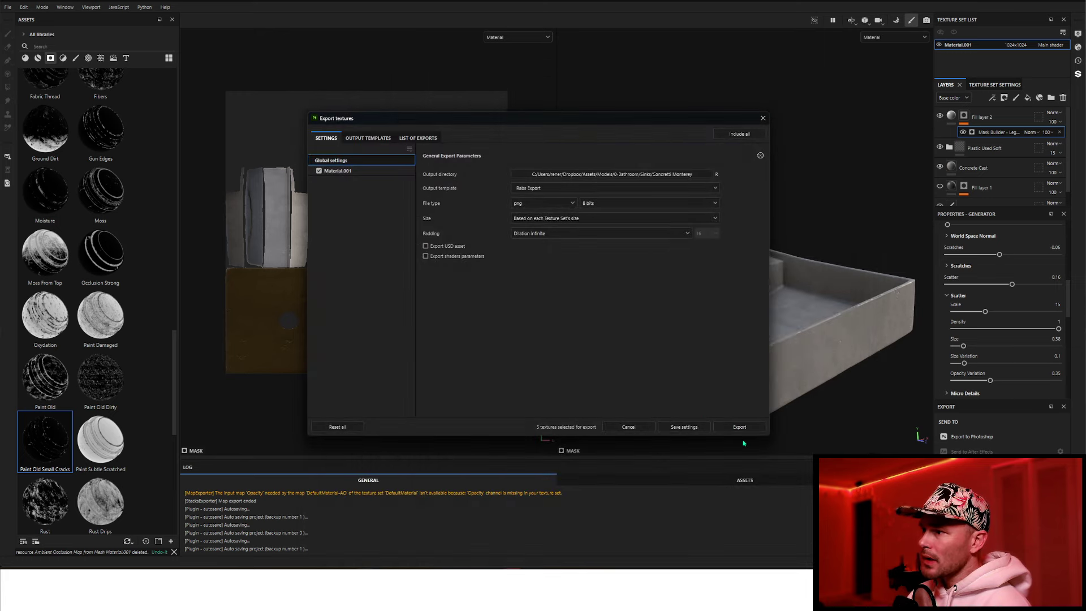
left_click(739, 427)
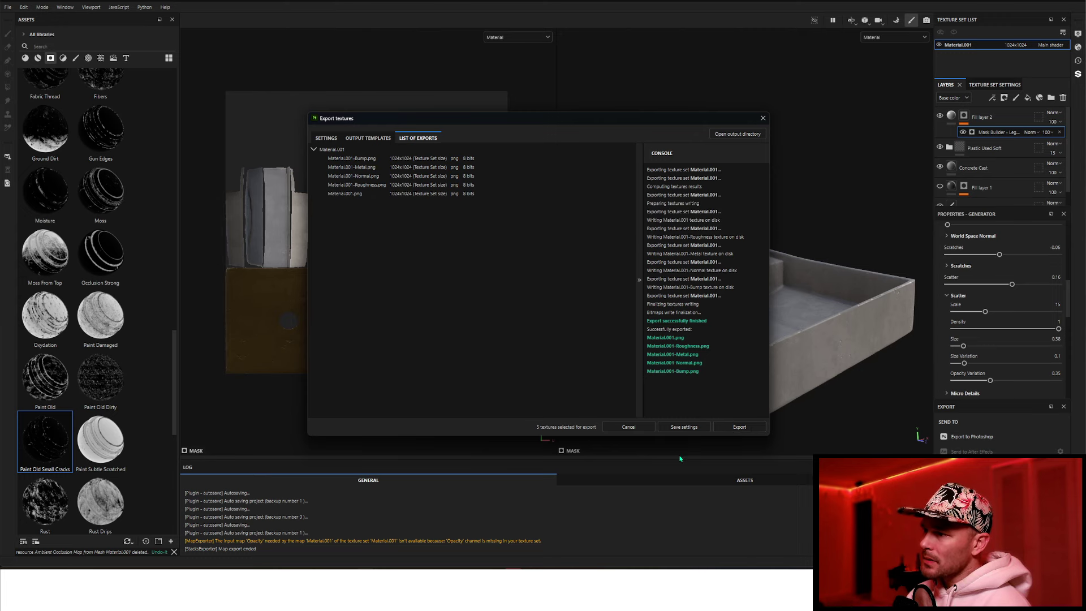
left_click(629, 427)
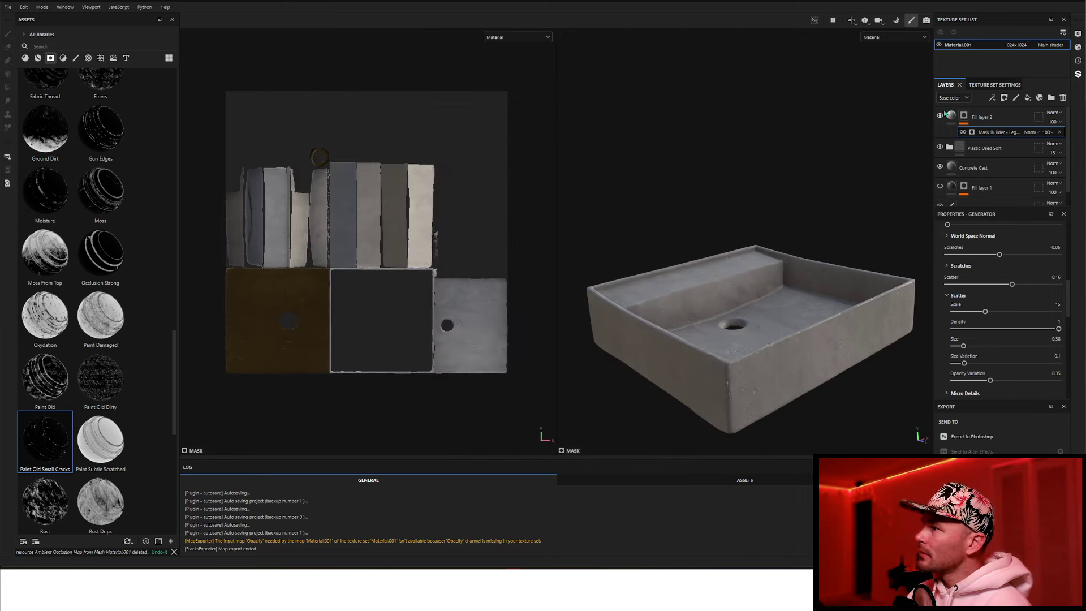
Rename the texture set as Monterey Concrete Texture.
double_click(961, 45)
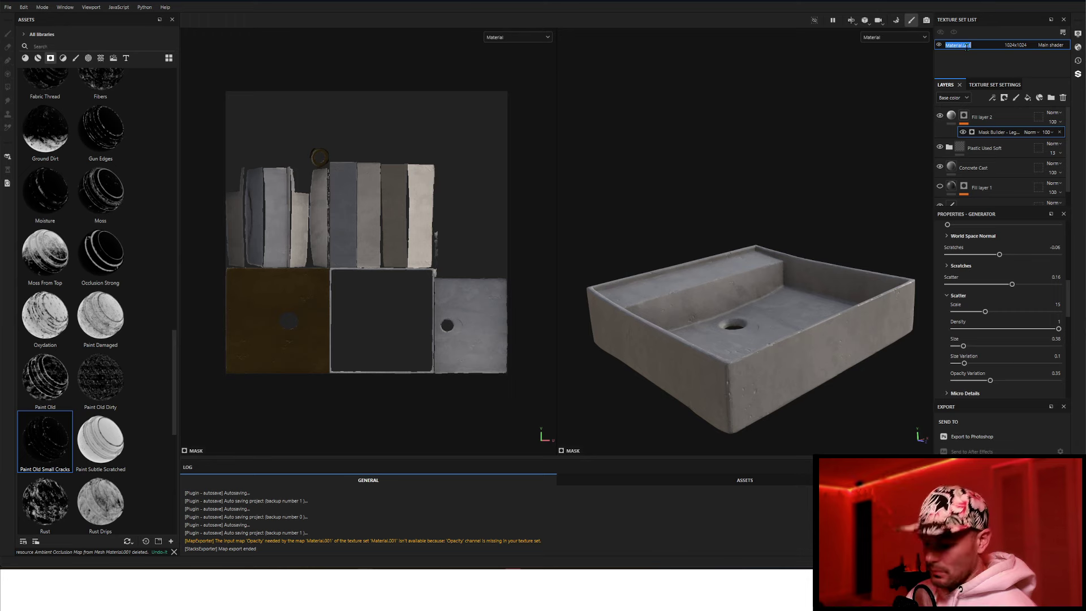
type("Mon")
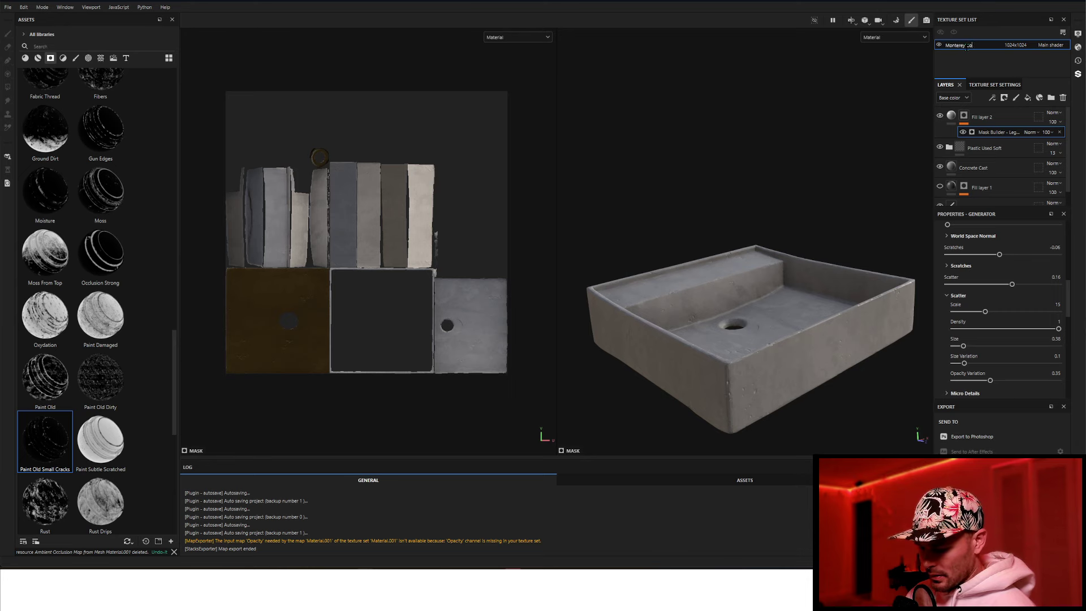
type("terey Concrete Te")
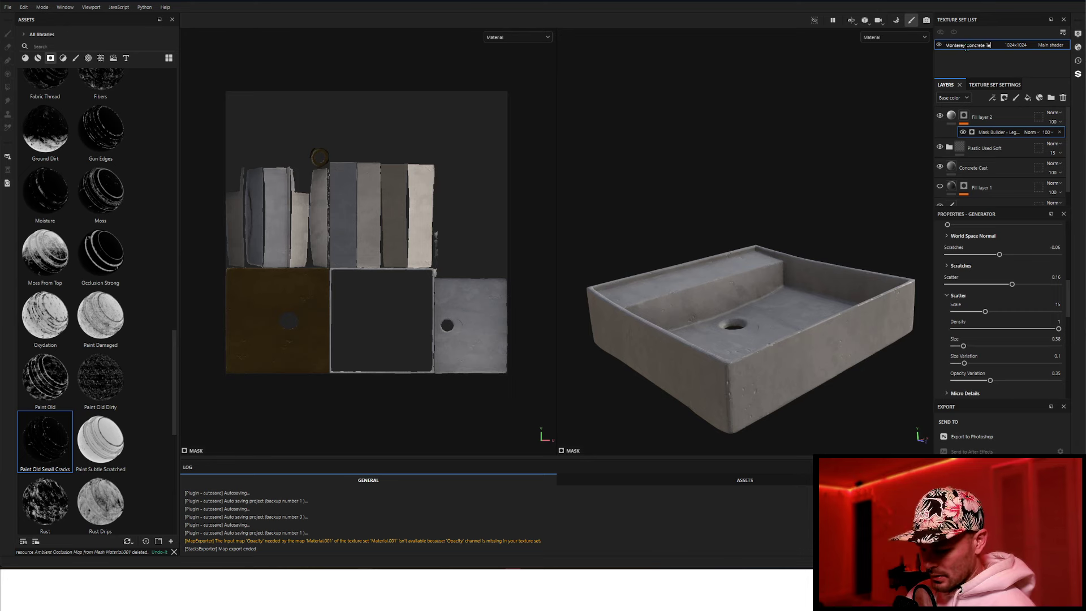
type("xture")
key("Return")
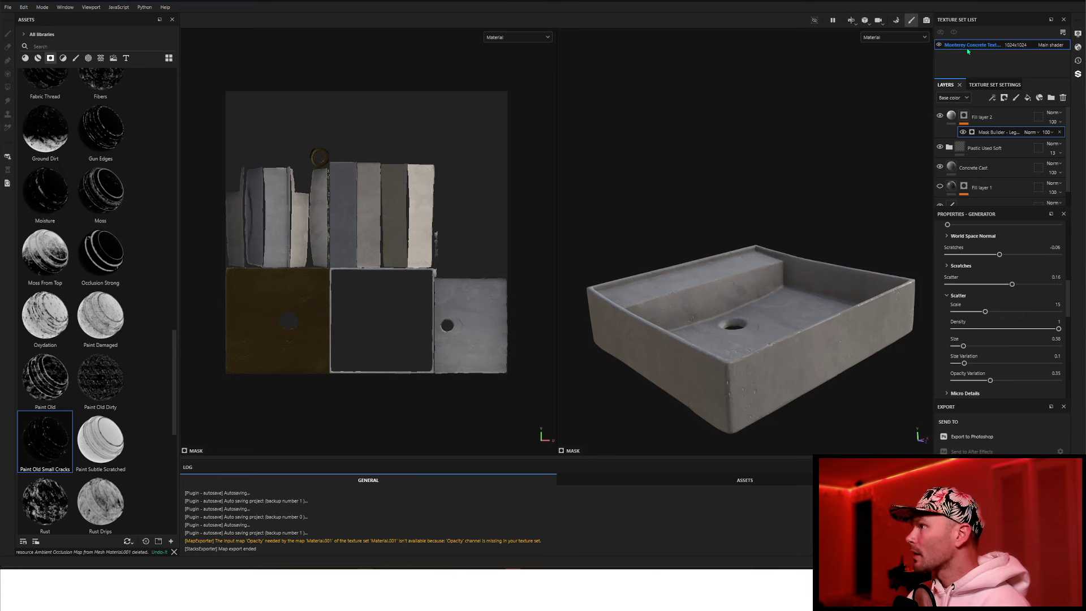
Export the renamed texture set to the Concretti Monterey folder with the Rabs Export template and close the export dialog.
left_click(8, 7)
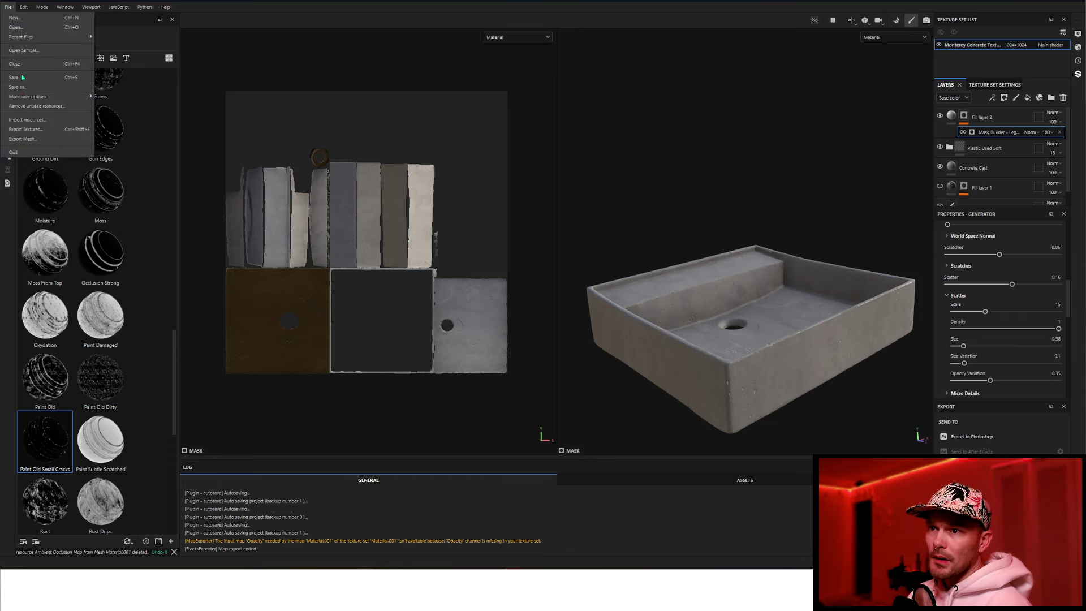
left_click(25, 129)
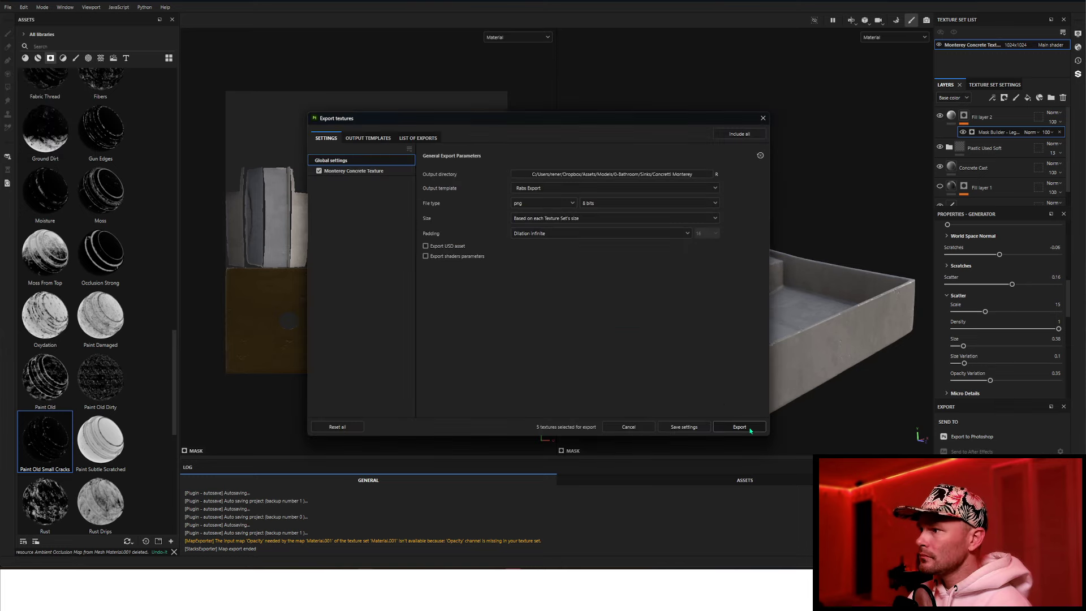
left_click(749, 429)
left_click(763, 118)
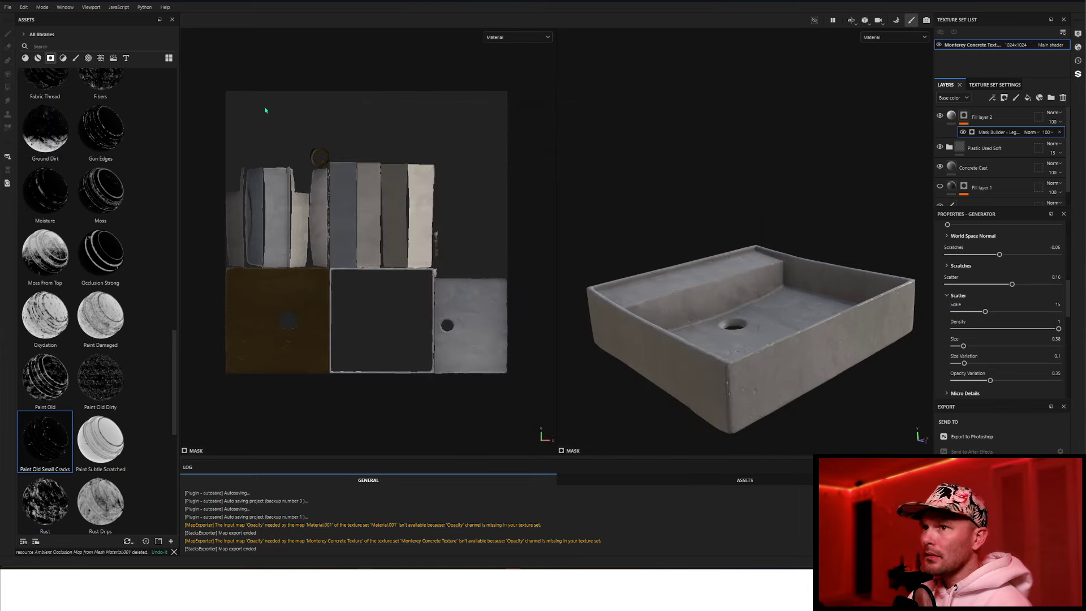
Search the asset library for ao and filter the assets to textures to find the sink's baked ambient occlusion map.
left_click(55, 47)
type("ambie")
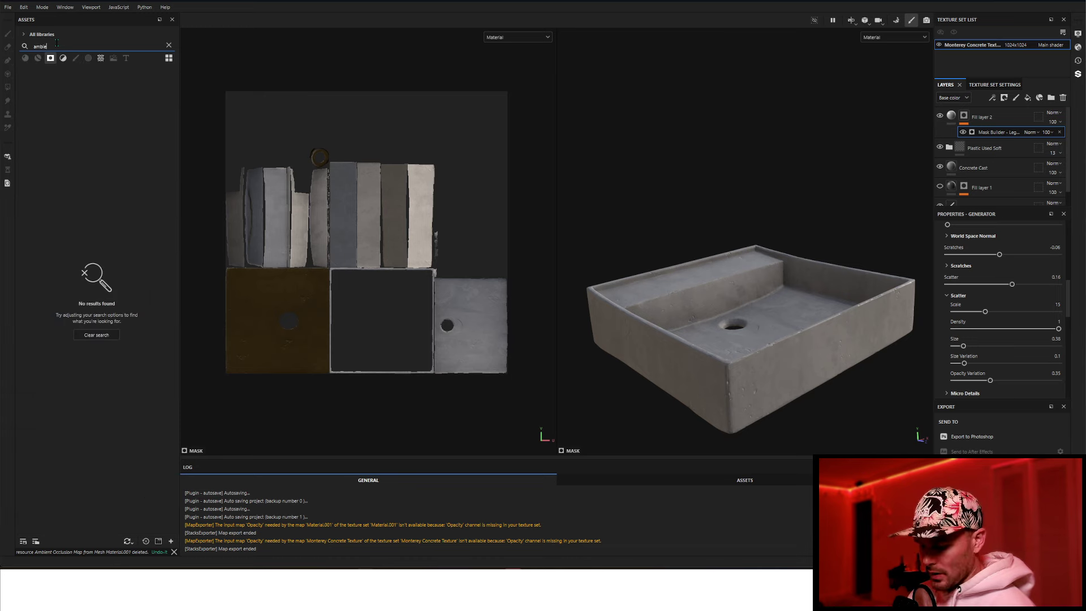
type("nt o")
key("BackSpace")
key("BackSpace")
key("BackSpace")
key("BackSpace")
key("BackSpace")
key("BackSpace")
key("BackSpace")
key("BackSpace")
key("BackSpace")
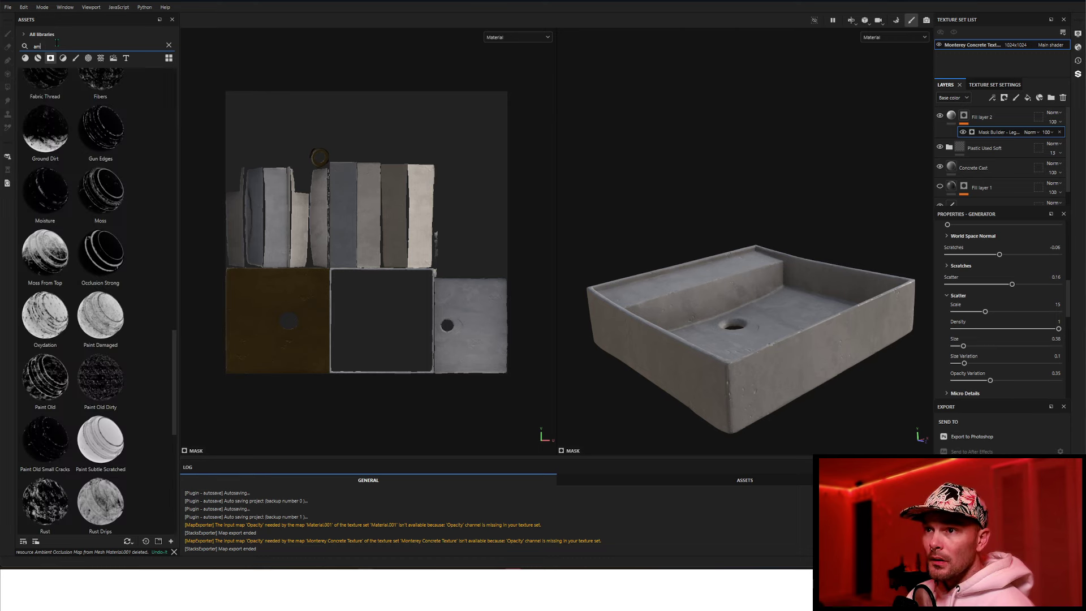
type("amb")
key("BackSpace")
key("BackSpace")
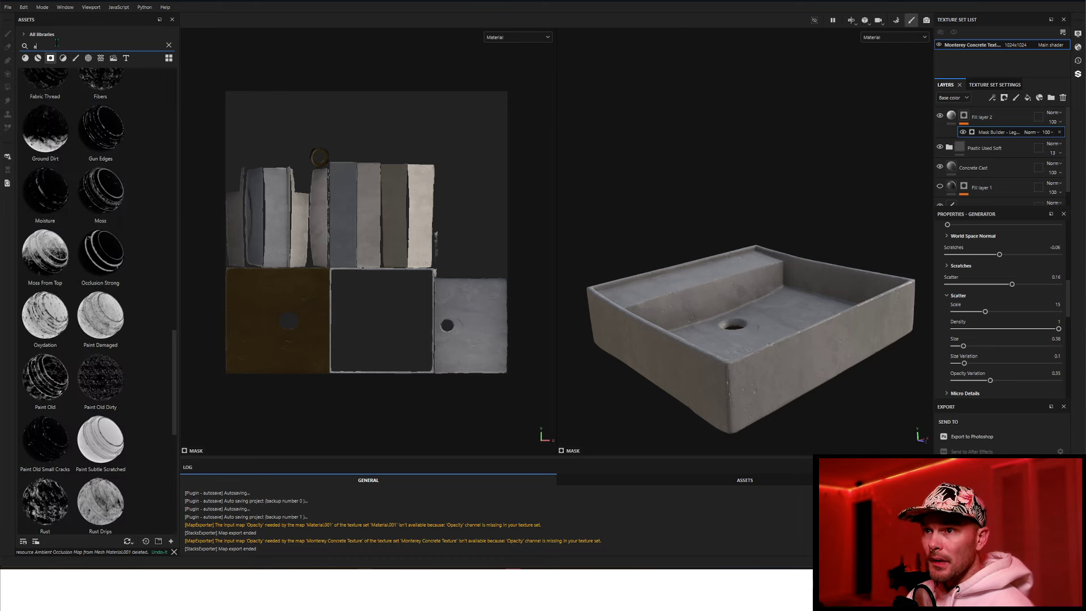
type("o")
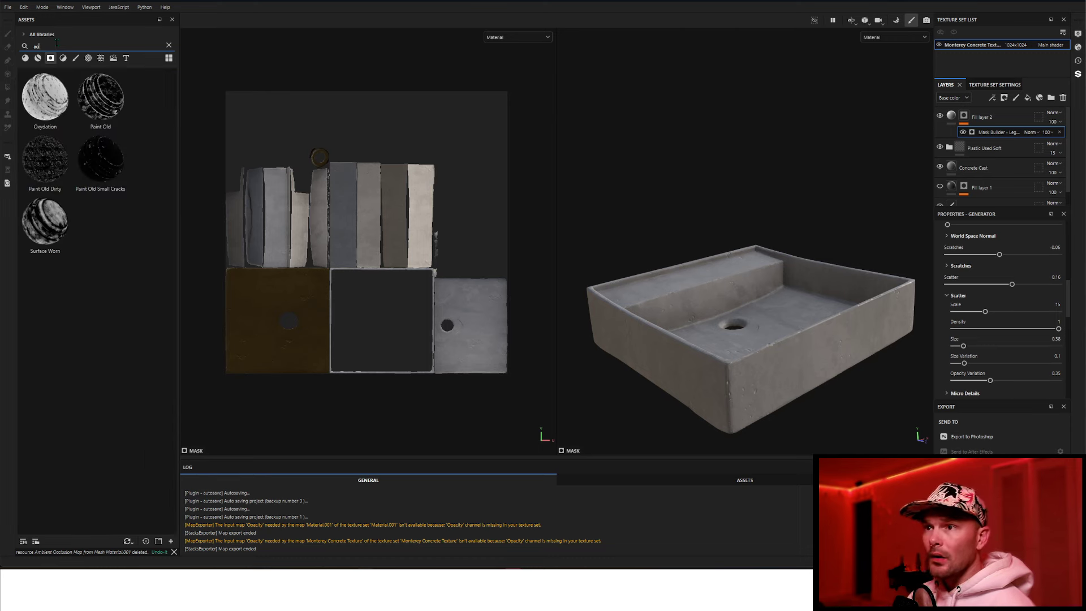
left_click(113, 59)
left_click(101, 57)
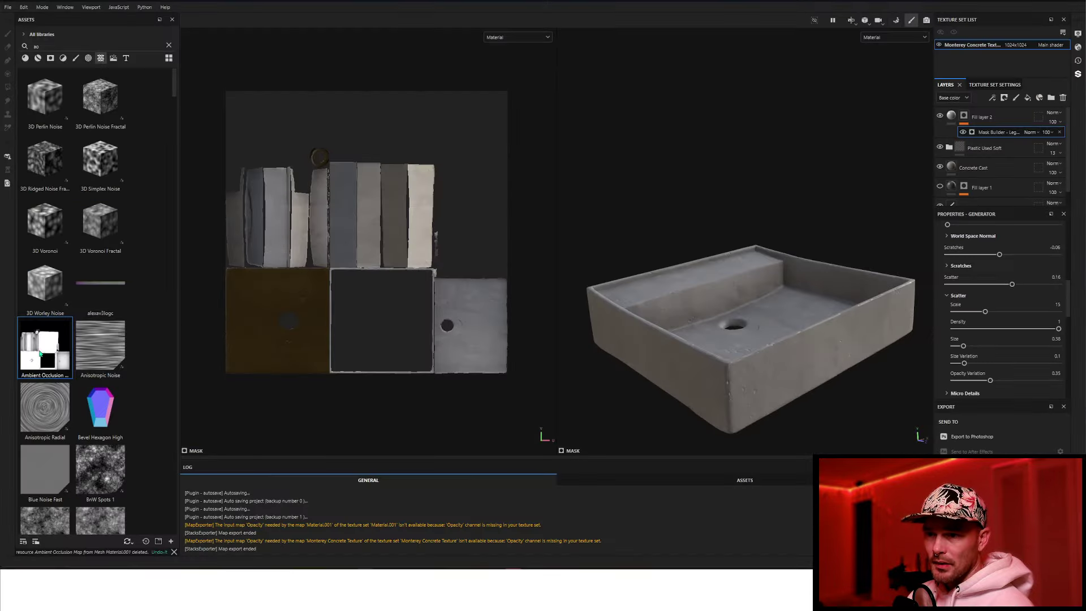
Export the baked ambient occlusion map resource to the Concretti Monterey folder.
right_click(40, 353)
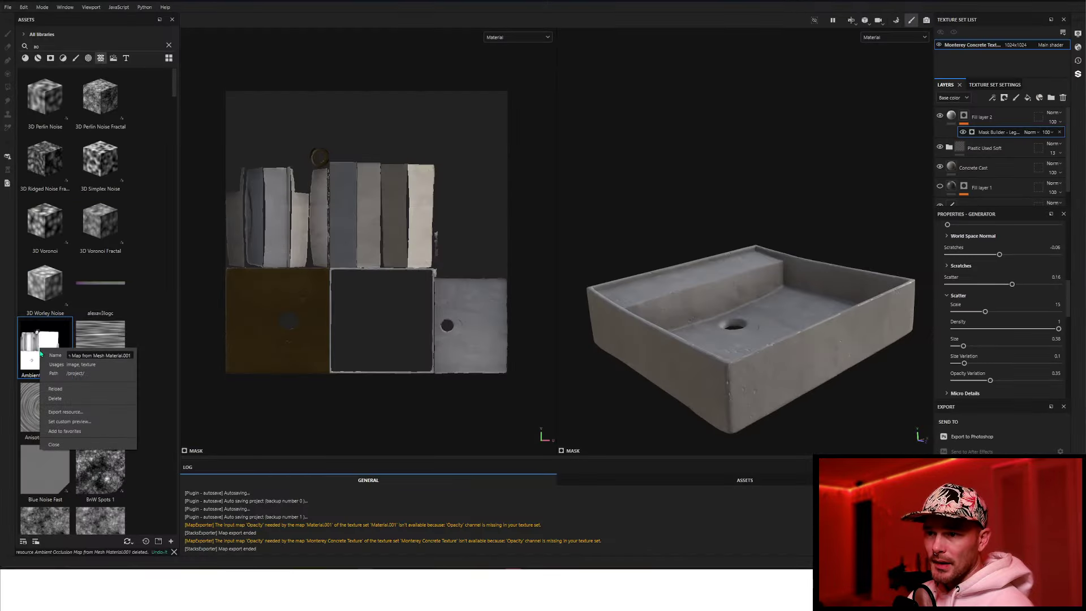
left_click(77, 412)
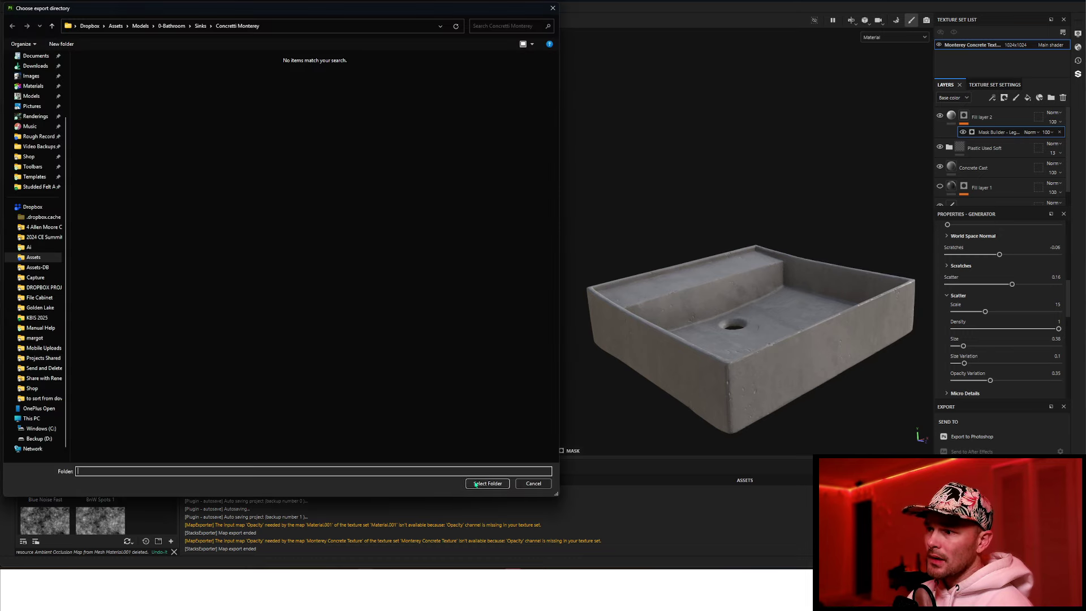
left_click(487, 484)
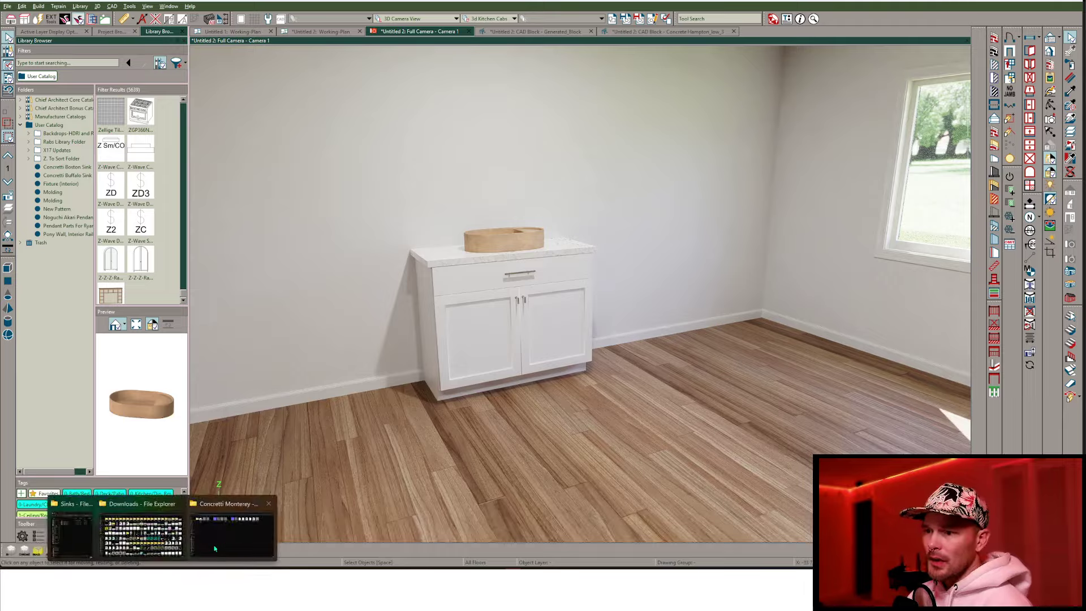
Switch to Chief Architect and import Monterey_low.obj from the Concretti Monterey folder into the 3D camera view.
left_click(244, 542)
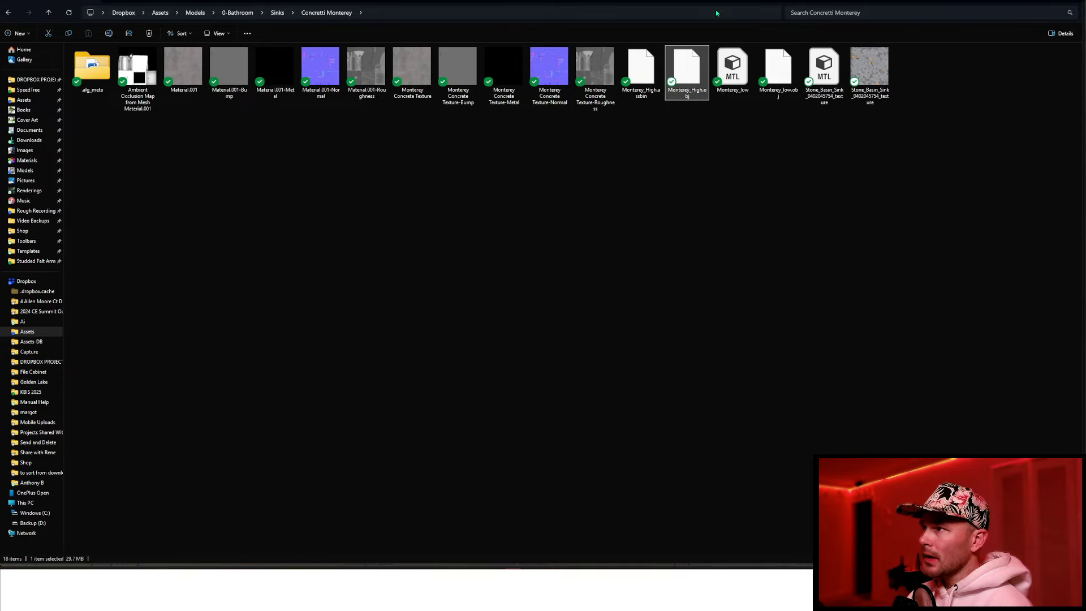
left_click_drag(724, 1, 809, 151)
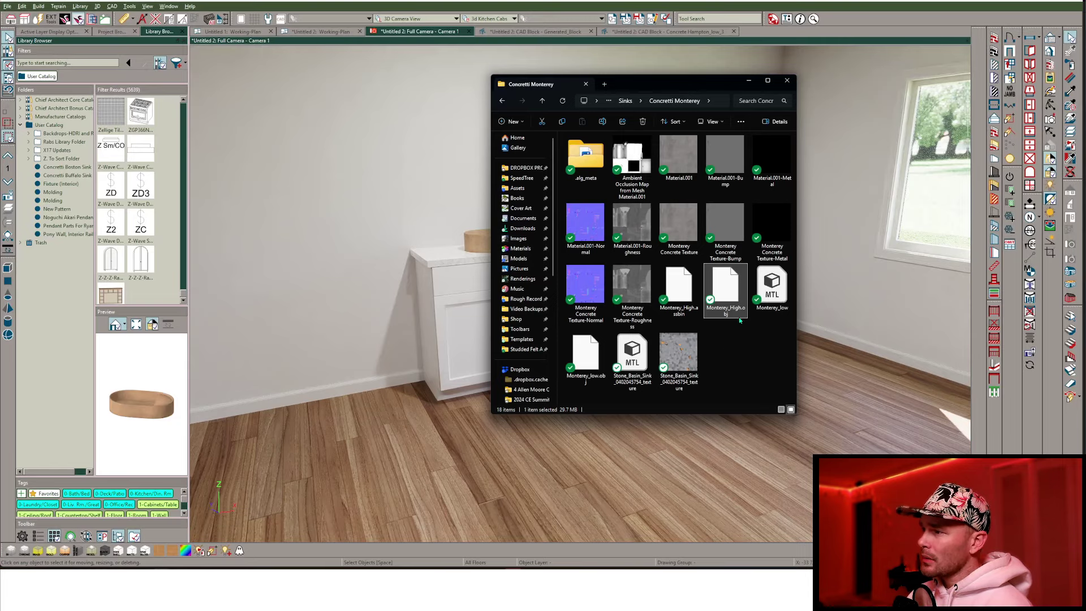
left_click(591, 362)
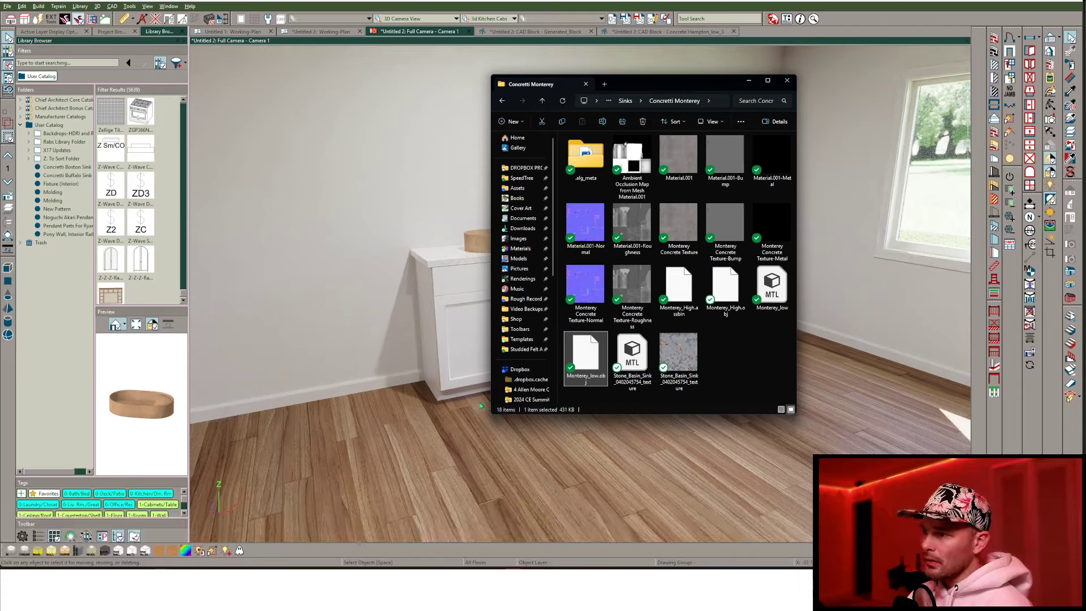
left_click_drag(480, 405, 316, 443)
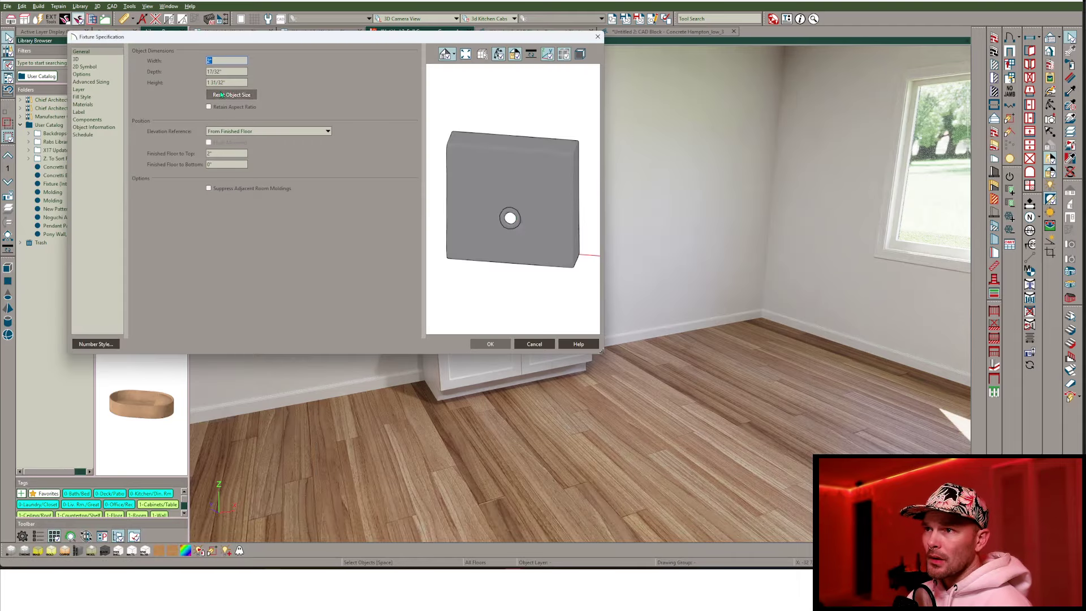
Look up the outside sink dimensions in the Monterey product description on the Concretti website and return to the fixture specification.
key("alt+Tab")
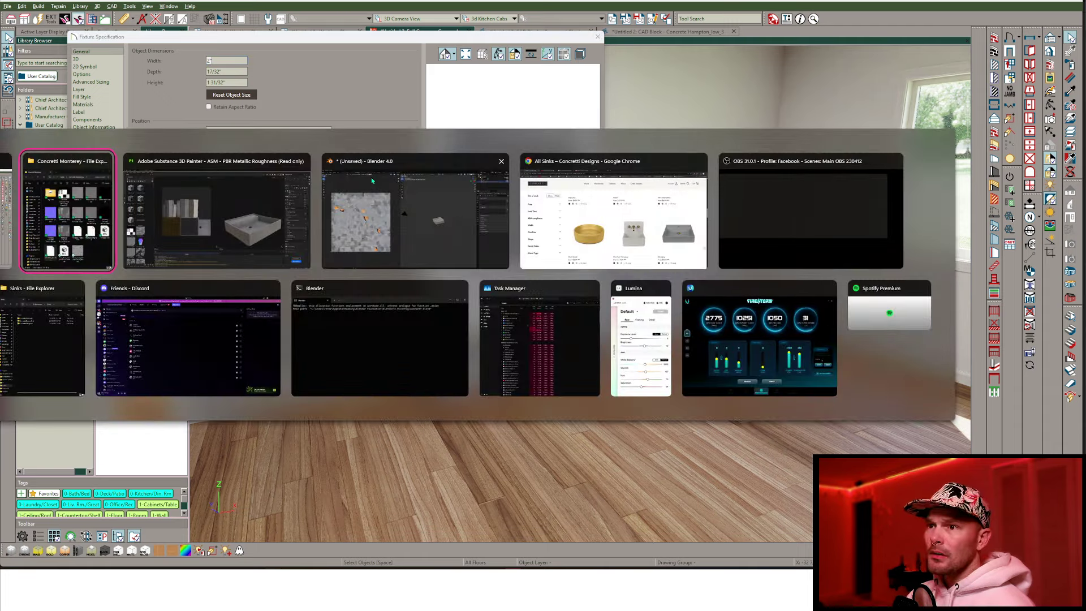
key("alt+Tab")
key("alt+Tab")
key("alt+Tab")
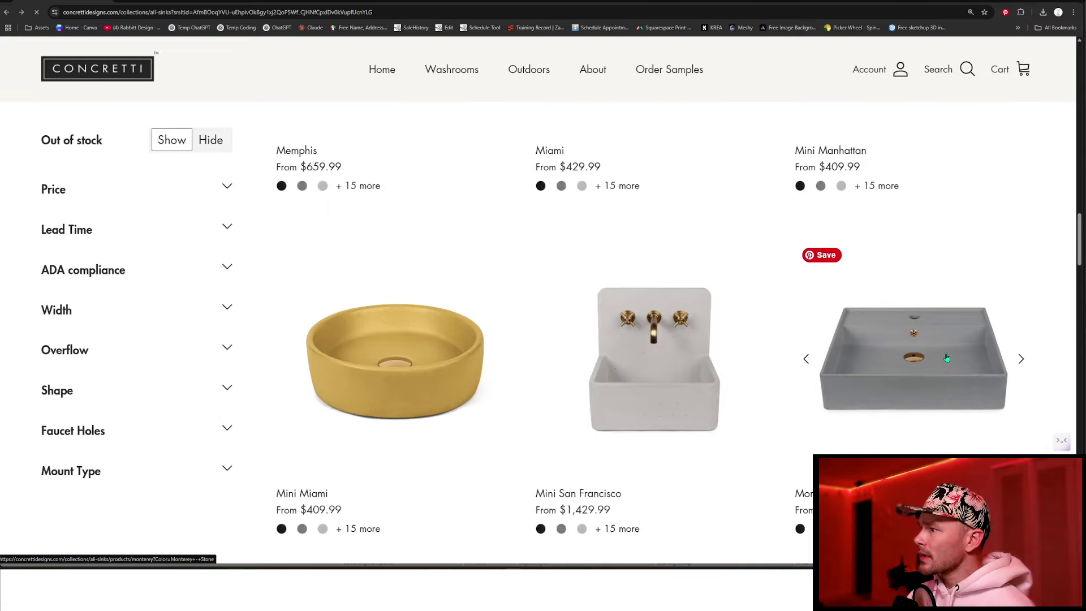
scroll(944, 371, "down", 10)
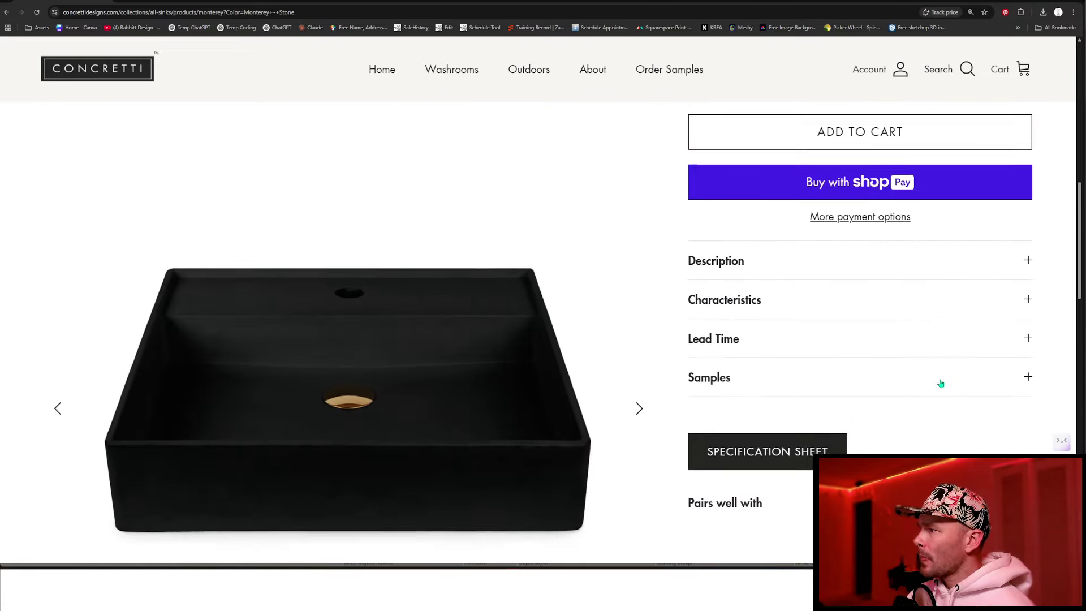
scroll(941, 383, "up", 1)
left_click(870, 311)
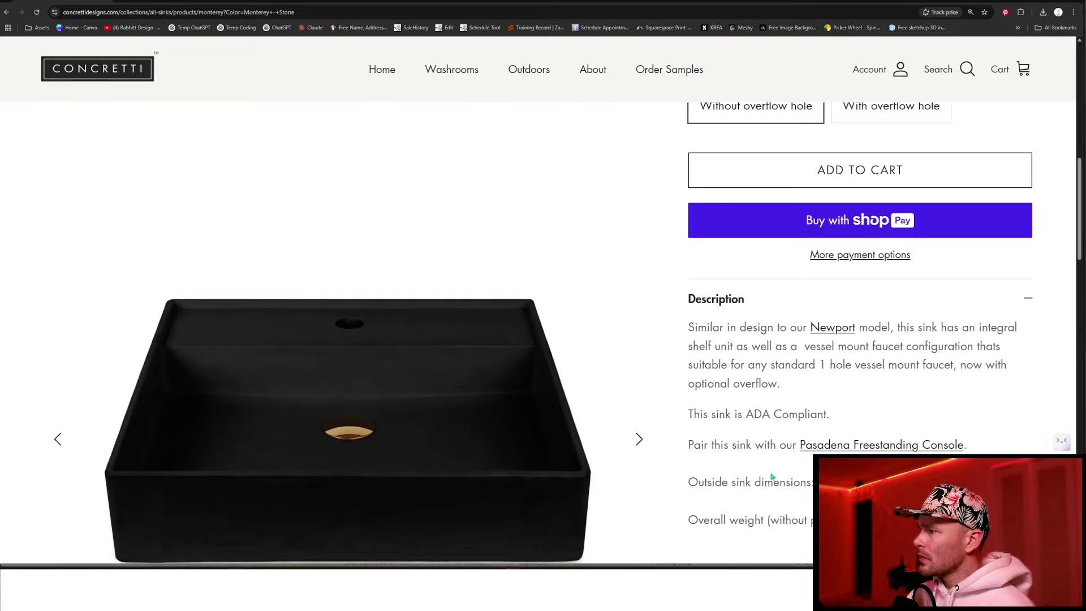
key("alt+Tab")
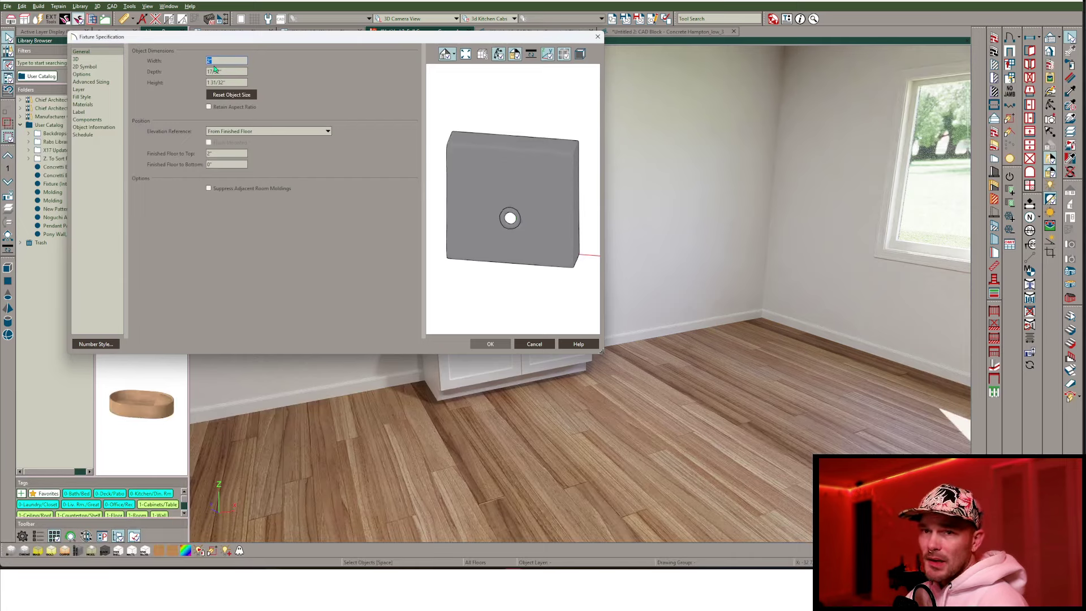
Rotate the imported Monterey_low geometry by positive 90° about the X axis so the basin faces up.
left_click(79, 59)
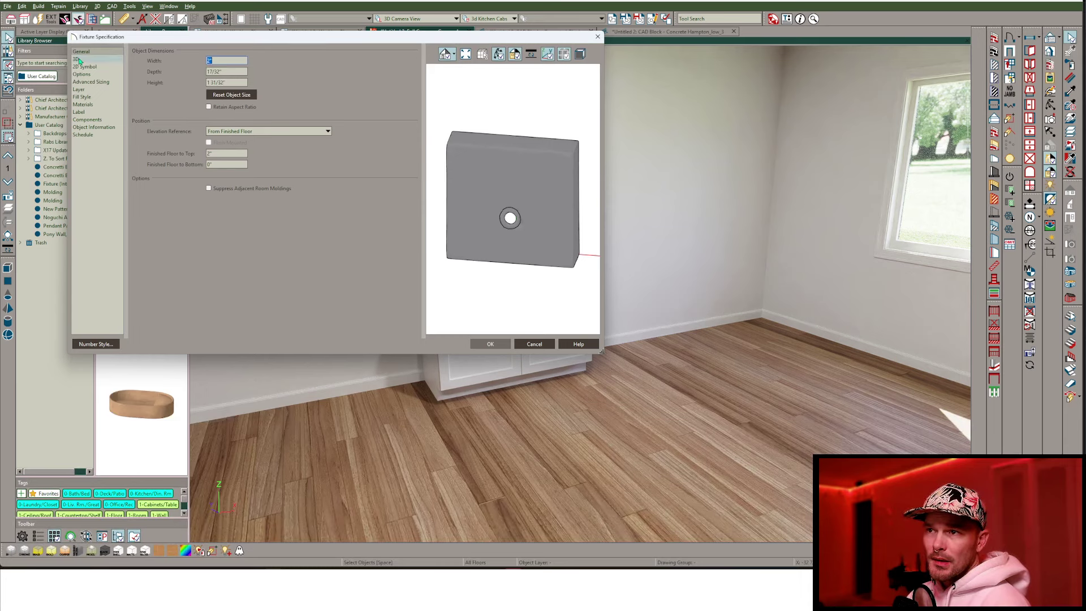
left_click(193, 205)
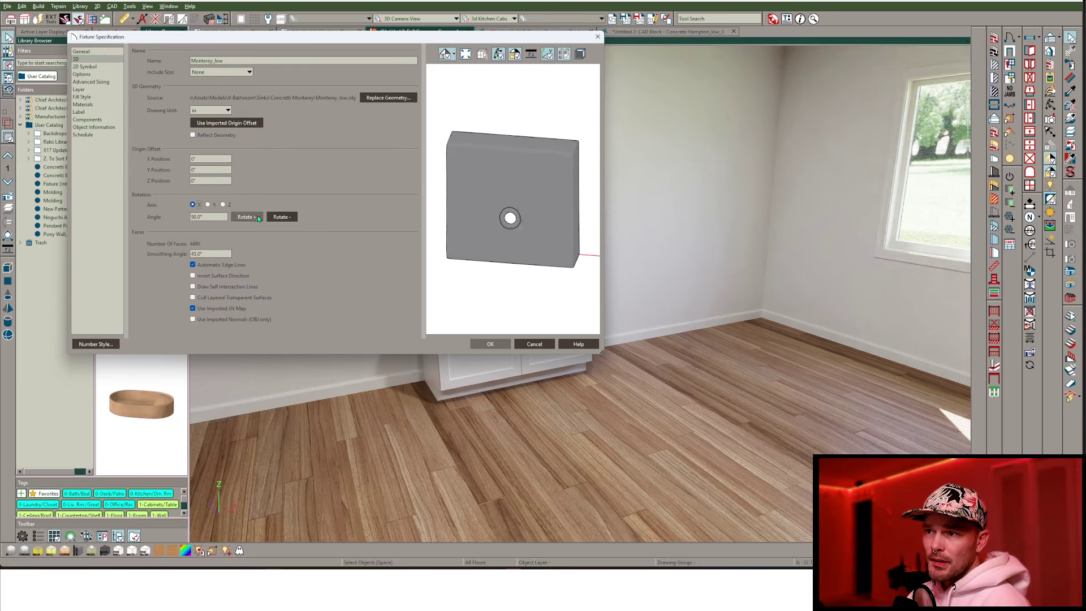
left_click_drag(490, 231, 553, 259)
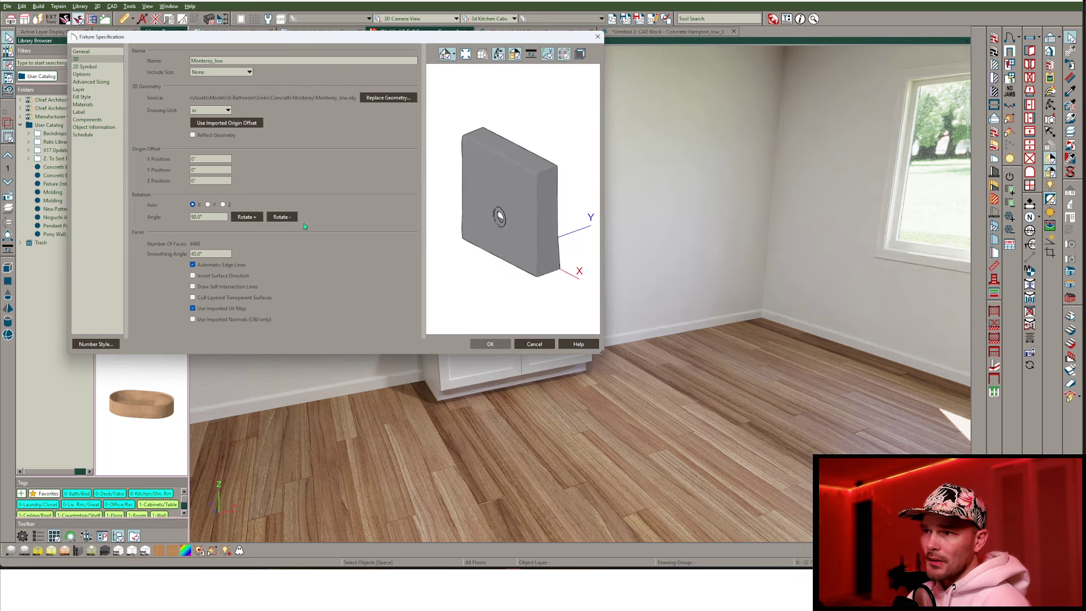
left_click(252, 219)
left_click_drag(497, 258, 564, 268)
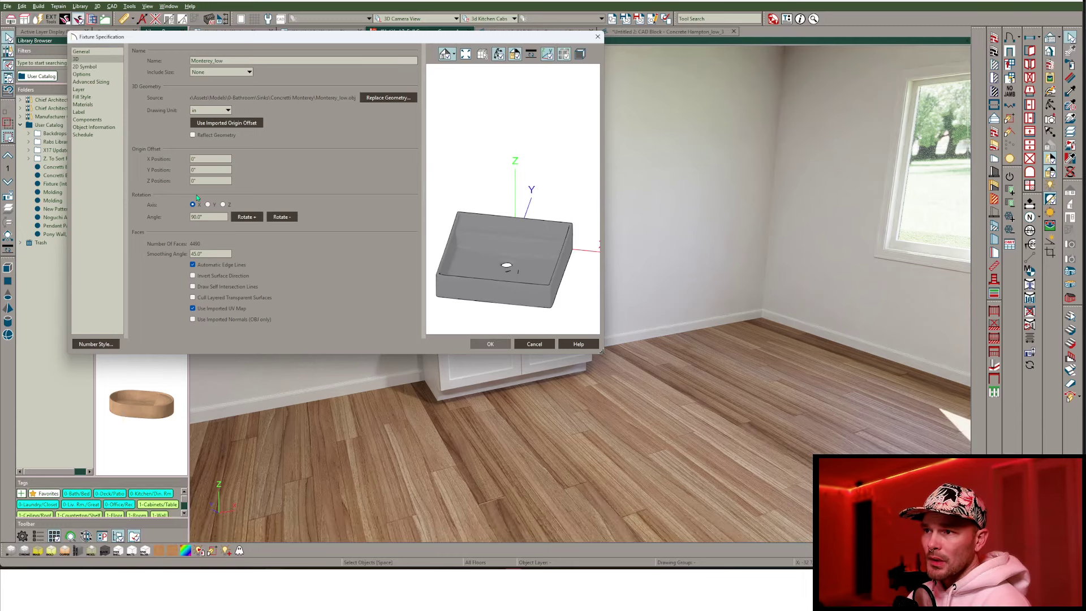
Retain the fixture's aspect ratio, recheck the product page dimensions and set the sink's width to 20 inches.
key("Up")
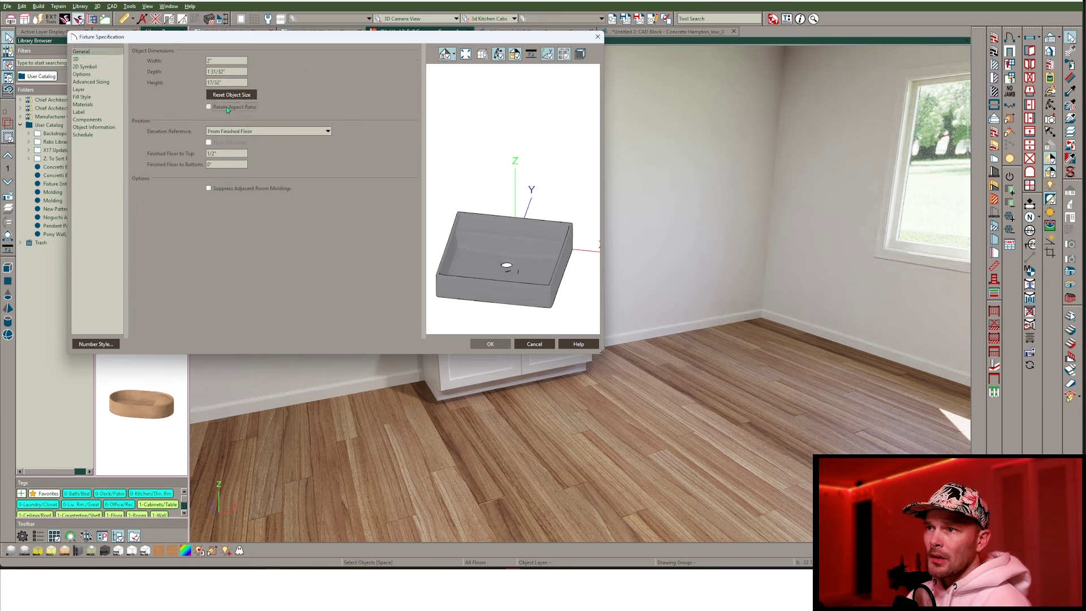
left_click(231, 107)
key("alt+Tab")
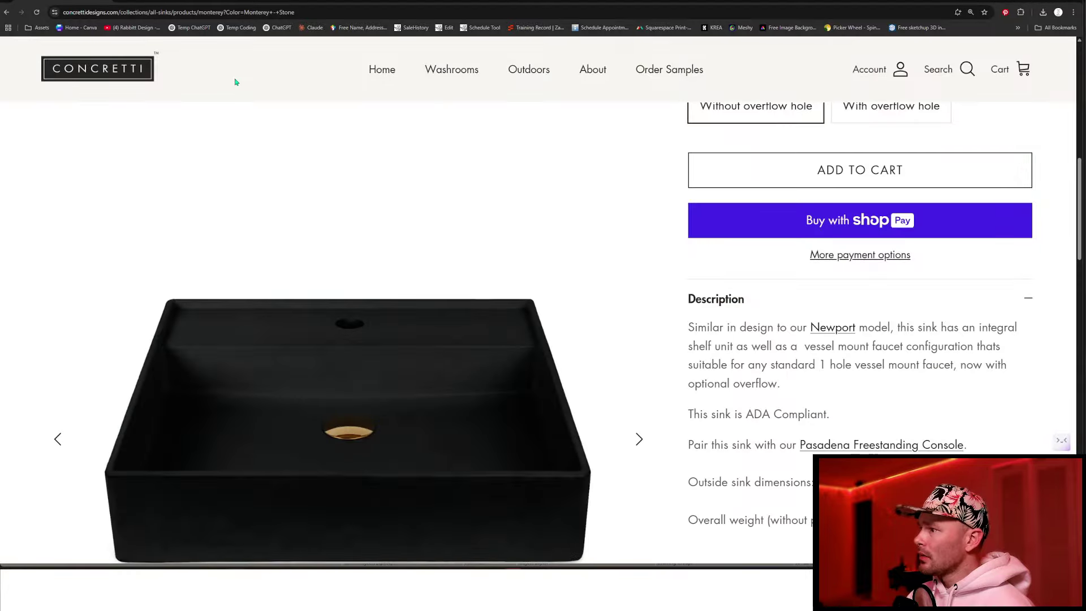
key("alt+Tab")
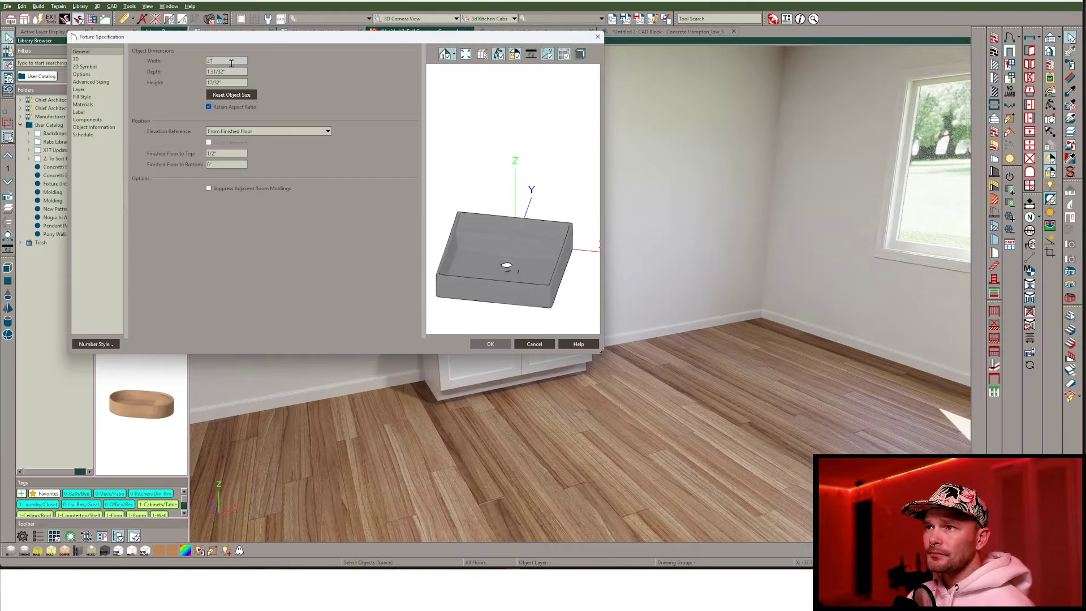
type("20")
key("Tab")
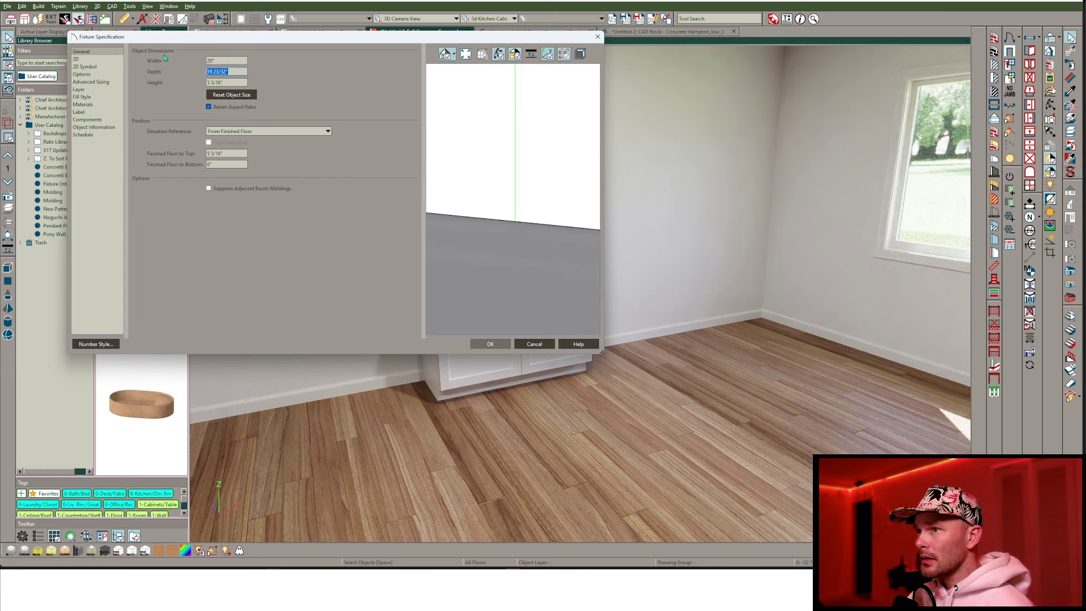
scroll(546, 228, "down", 8)
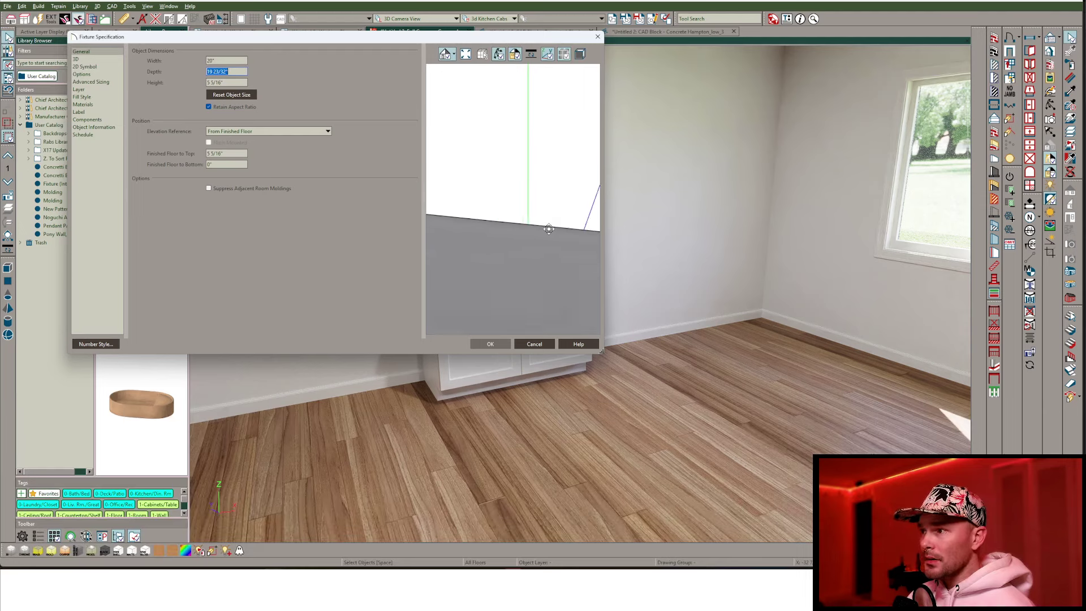
scroll(549, 229, "down", 4)
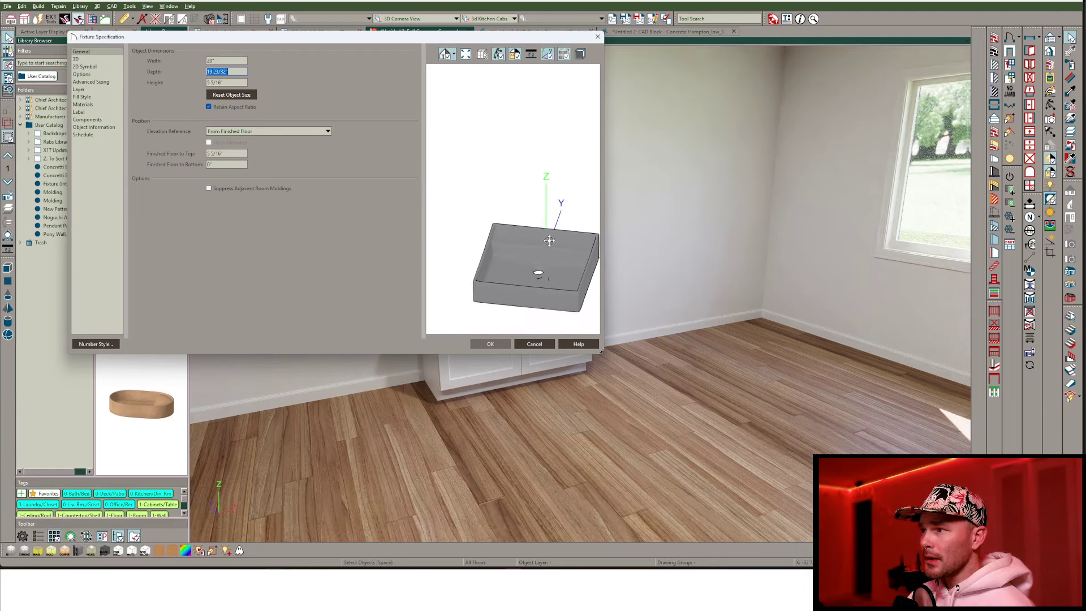
Generate a 2D CAD block for the Monterey sink fixture from its 2D symbol settings.
left_click(76, 59)
left_click(85, 66)
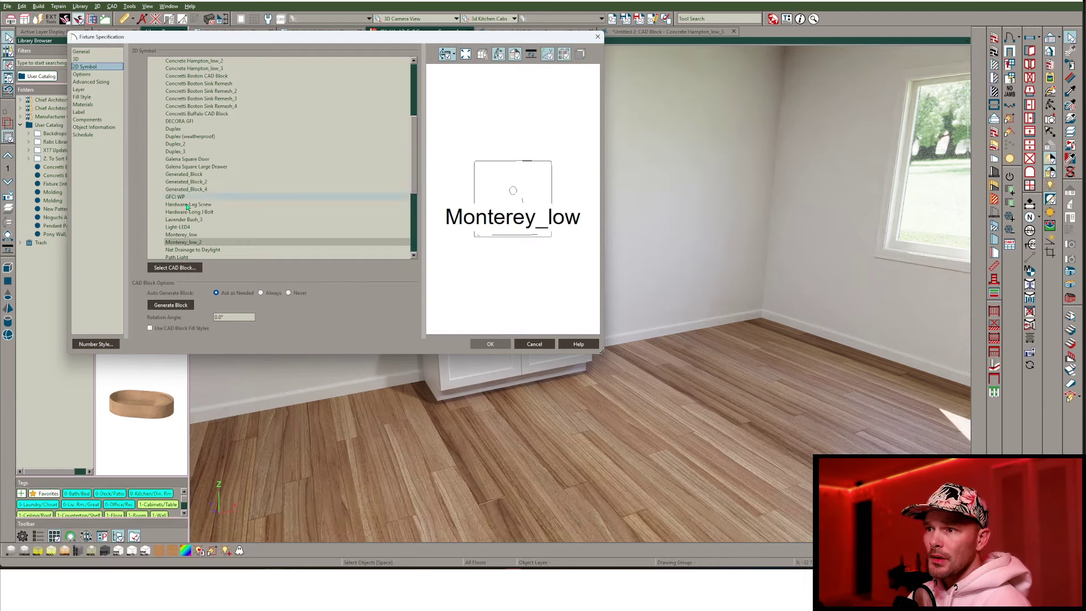
left_click(173, 305)
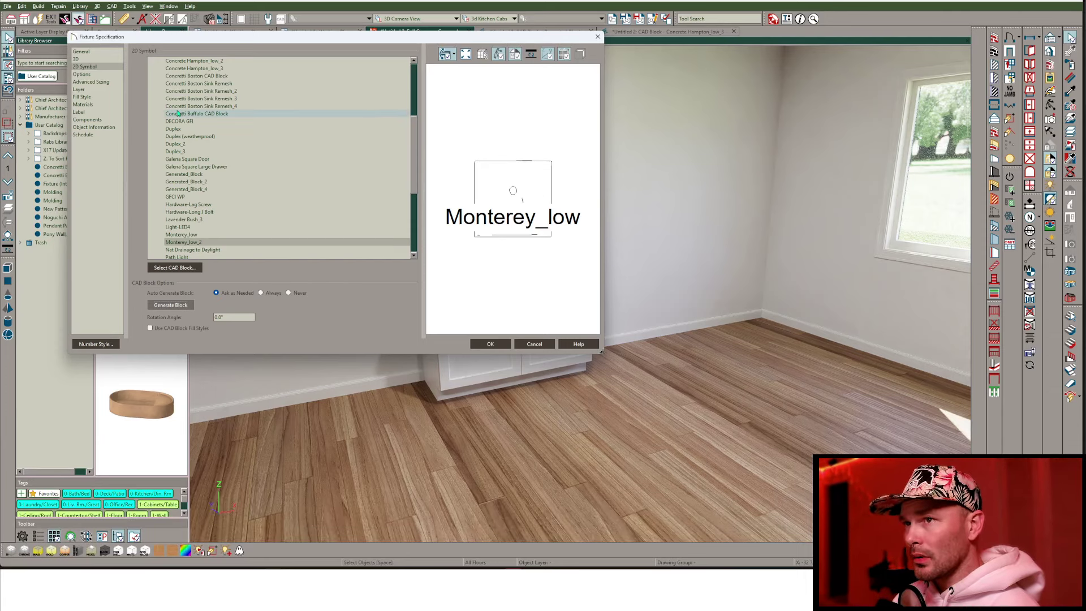
Accept the fixture specification and place the Monterey sink on the floor in front of the cabinet.
left_click(81, 74)
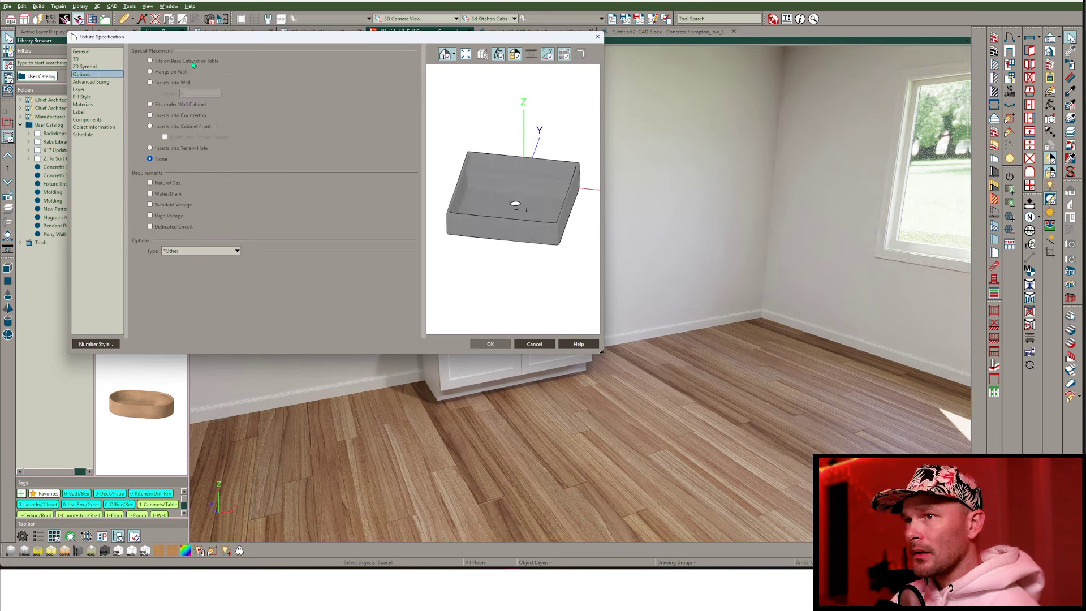
left_click(491, 344)
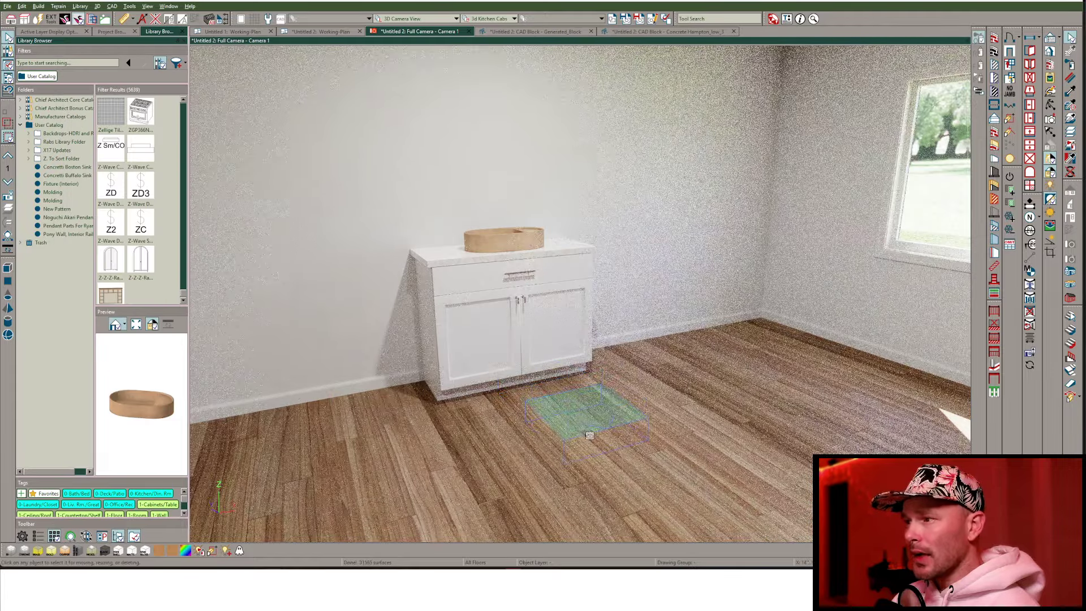
left_click(589, 434)
left_click_drag(590, 434, 664, 430)
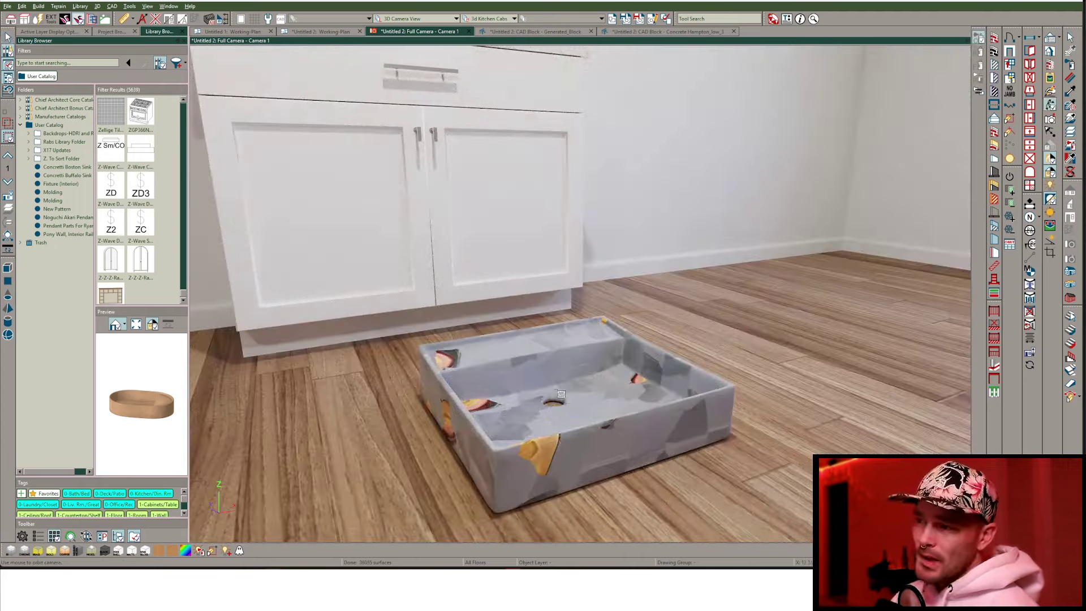
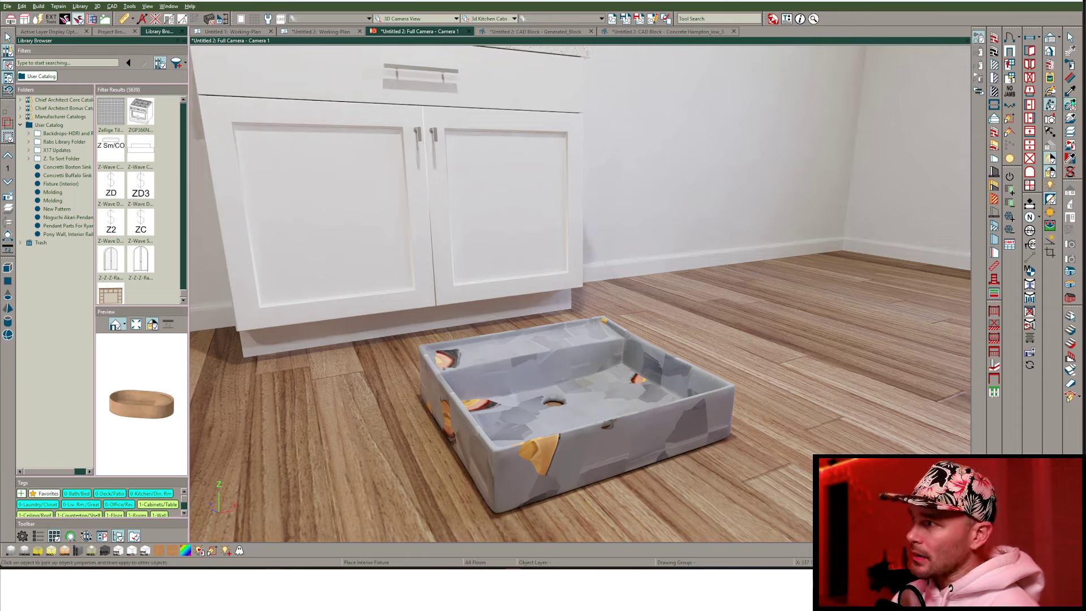
Open the sink's material definition and rename the material Monterey Concrete UV Mapped.
left_click(1069, 78)
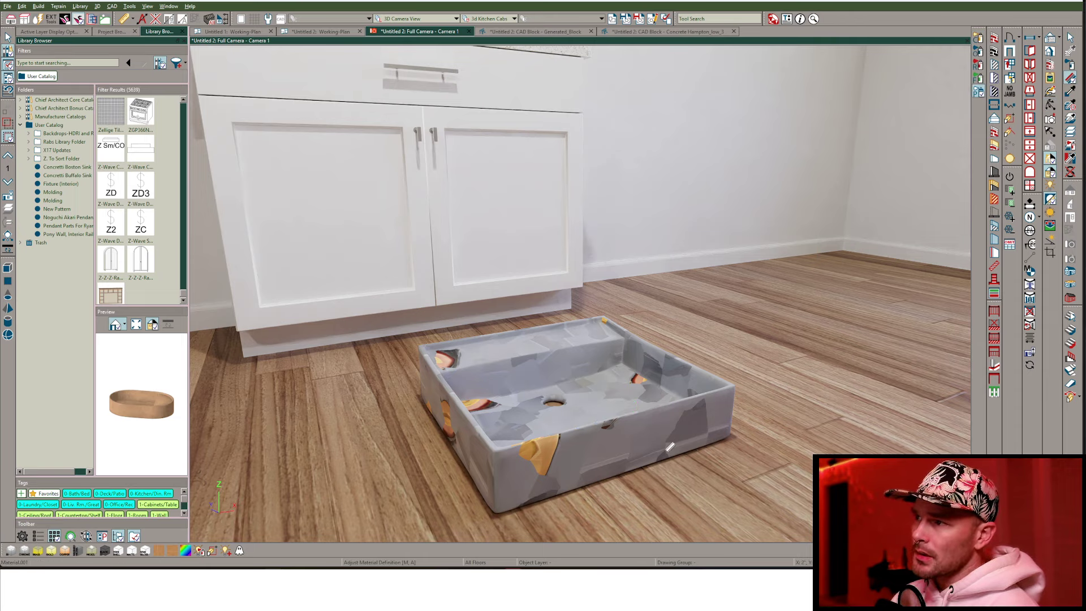
left_click(667, 451)
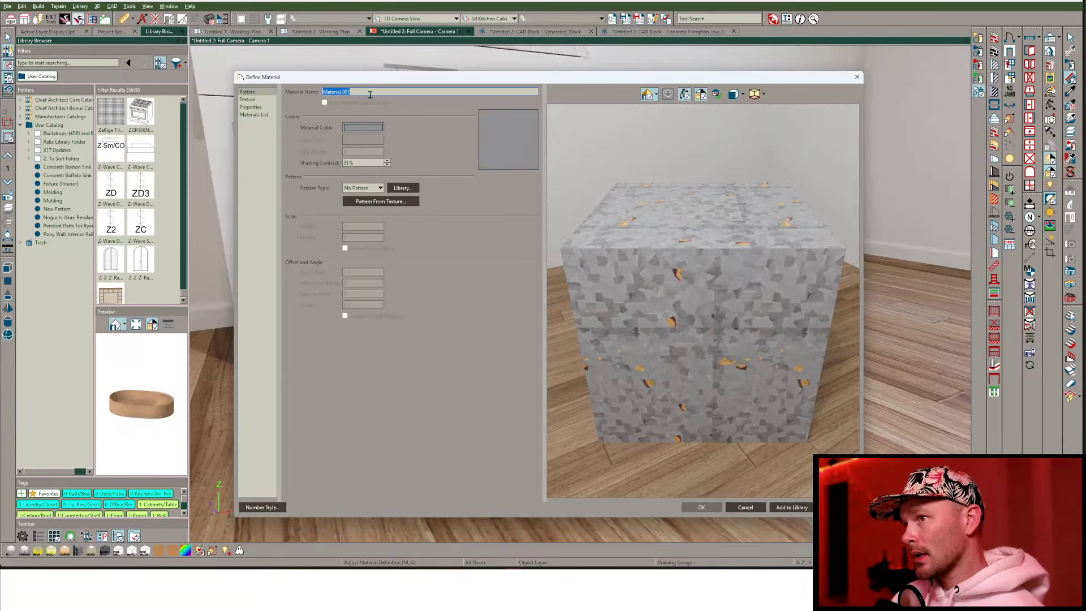
type("Monterey Concrete UV Mapped")
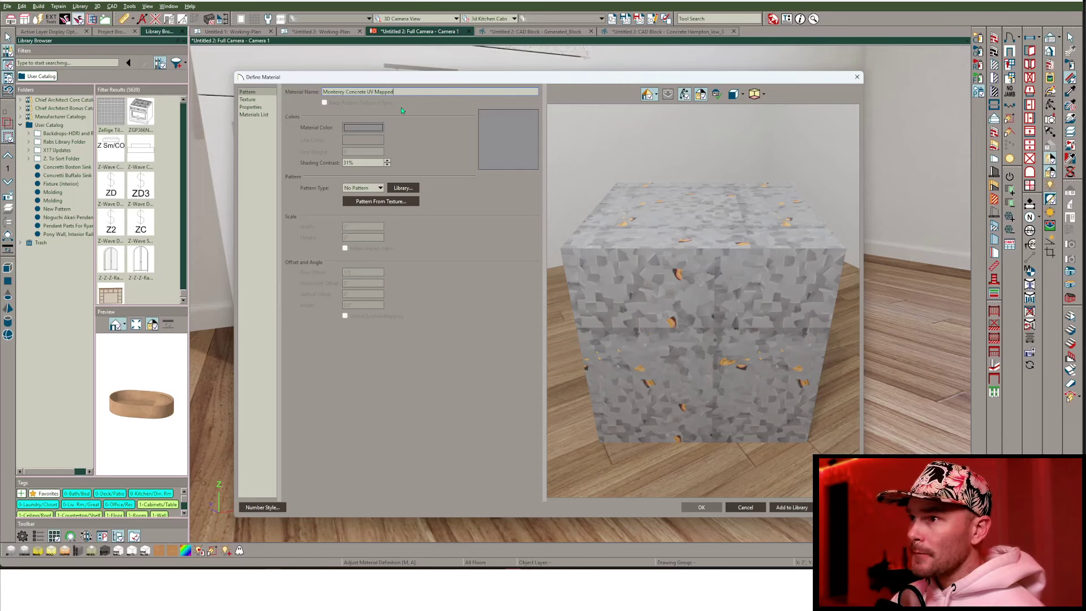
Browse for the material's texture source image in the copied Concretti Monterey folder path.
left_click(249, 99)
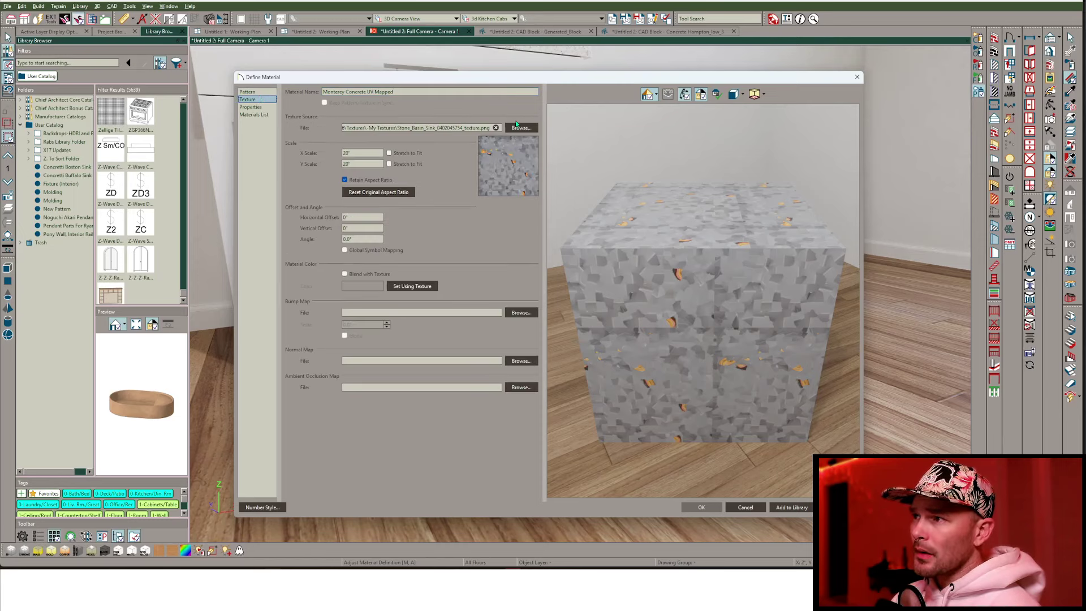
left_click(516, 125)
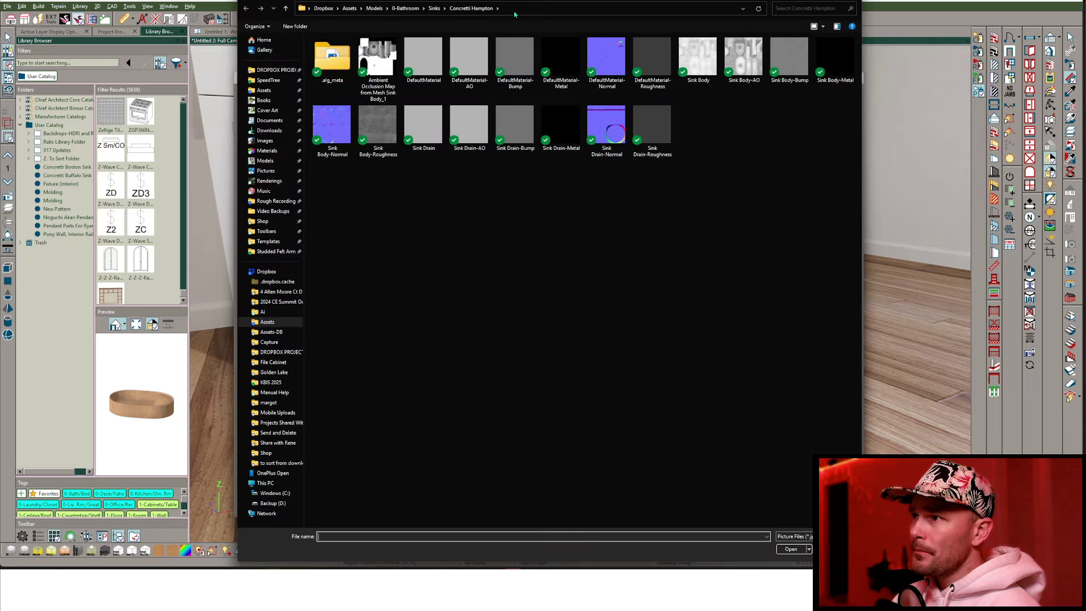
left_click(514, 11)
key("ctrl+v")
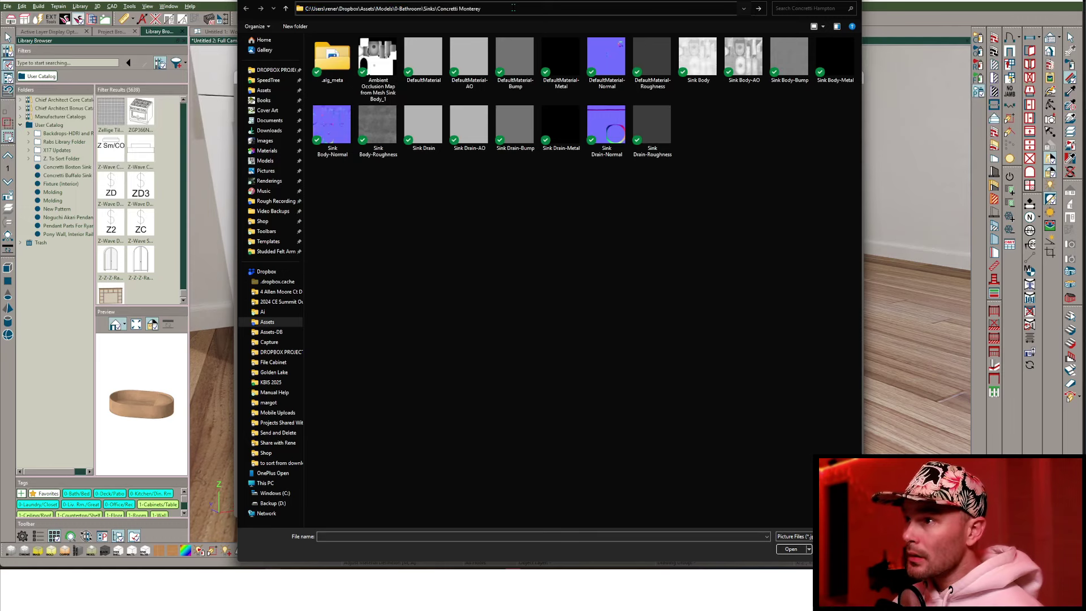
key("Return")
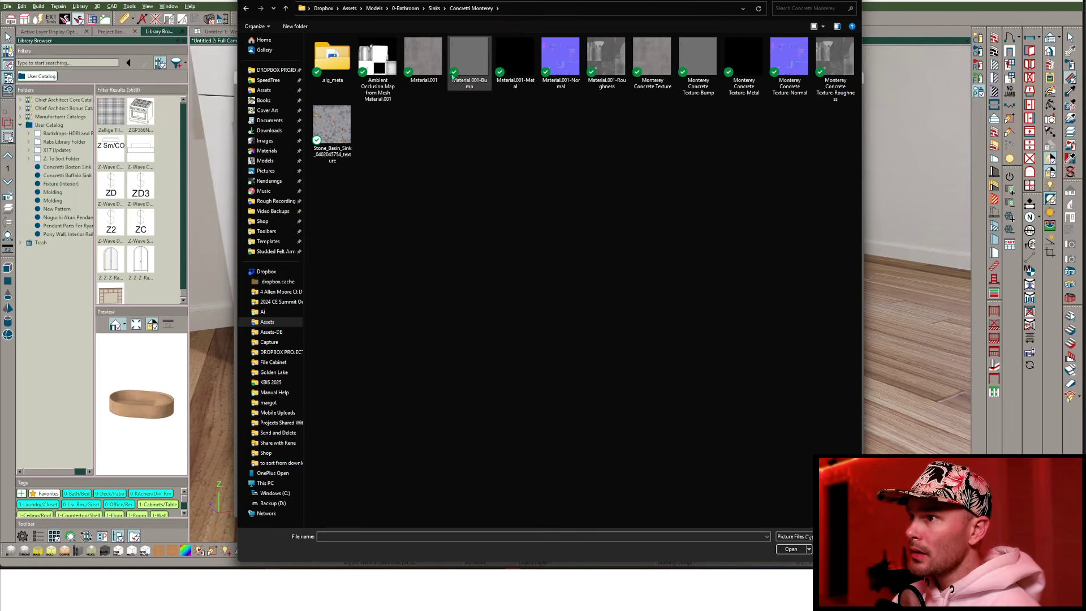
Delete the superseded Material.001 roughness, normal, metal, bump and base texture files from the Concretti Monterey folder.
left_click(470, 73)
left_click(609, 56)
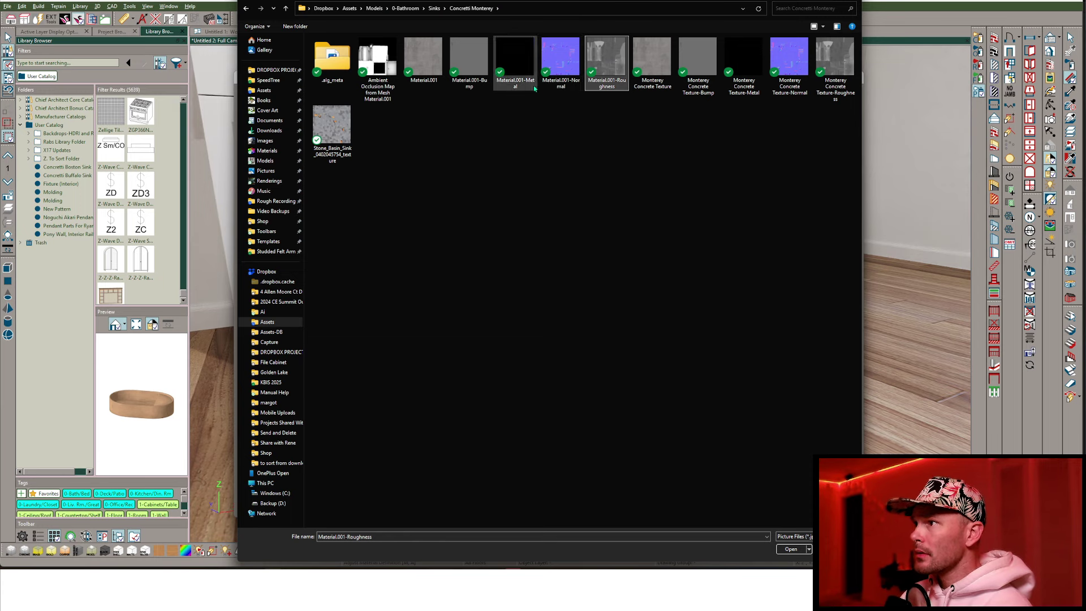
key("Delete")
left_click(560, 60)
key("Delete")
left_click(515, 59)
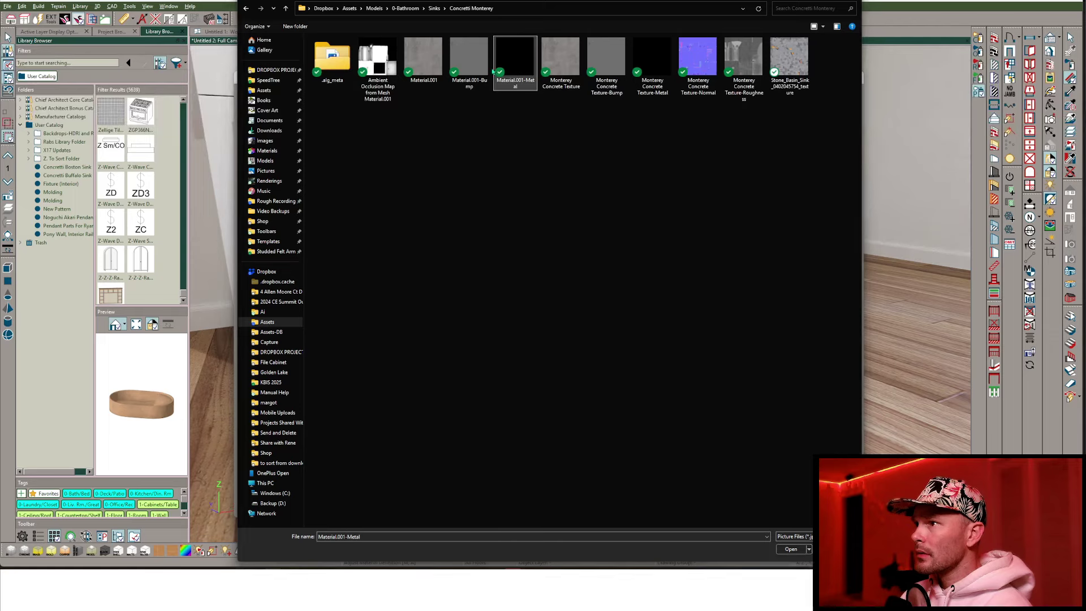
key("Delete")
left_click(469, 62)
key("Delete")
left_click(430, 60)
key("Delete")
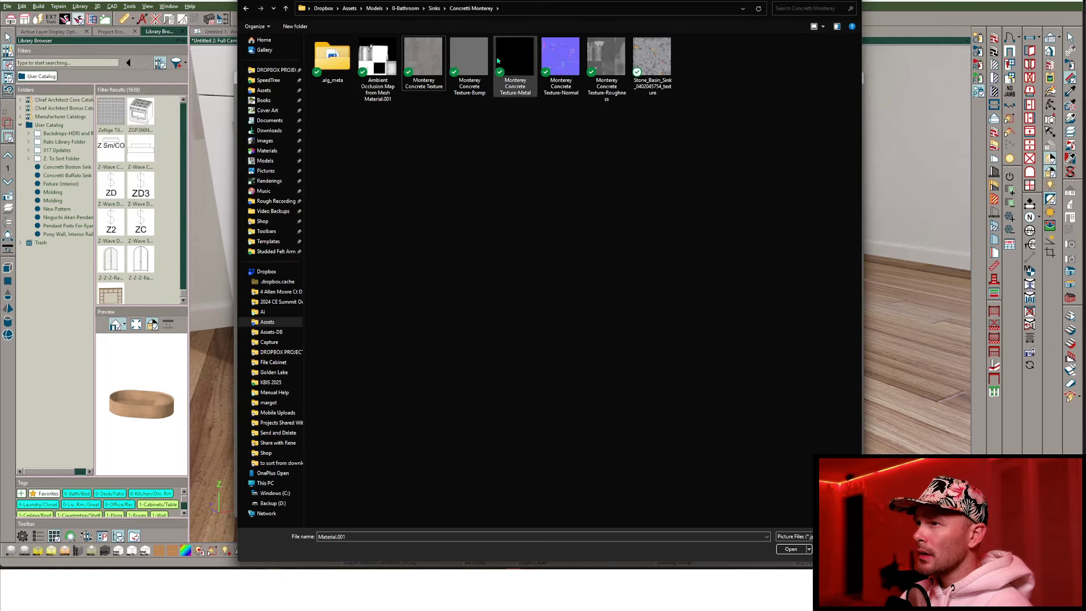
Assign Monterey Concrete Texture as the texture, Monterey Concrete Texture-Bump as the bump map, and the Material.001 mesh map as ambient occlusion.
double_click(427, 59)
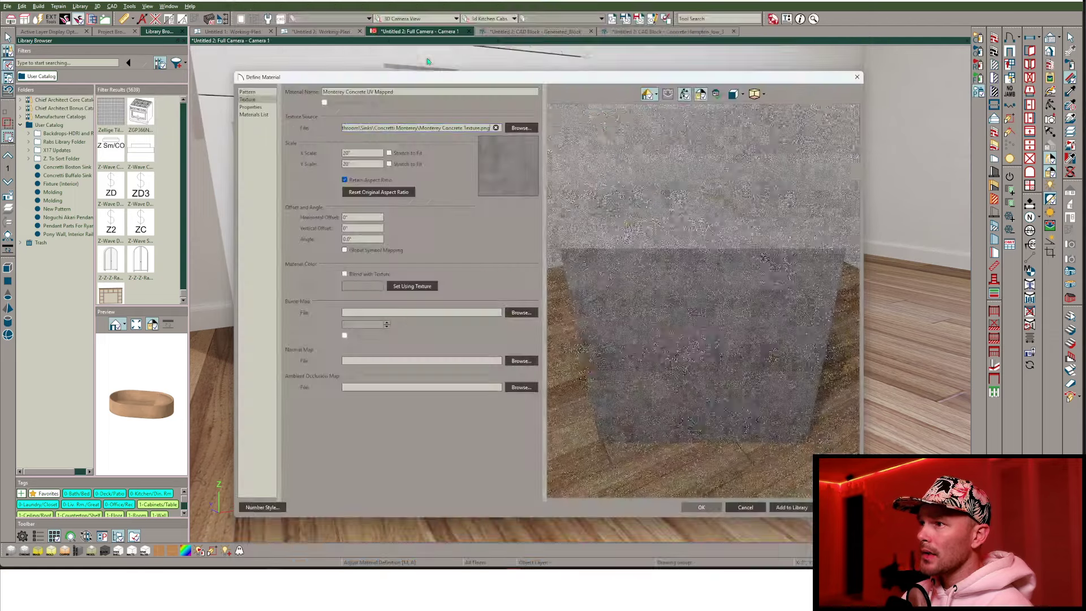
left_click(521, 312)
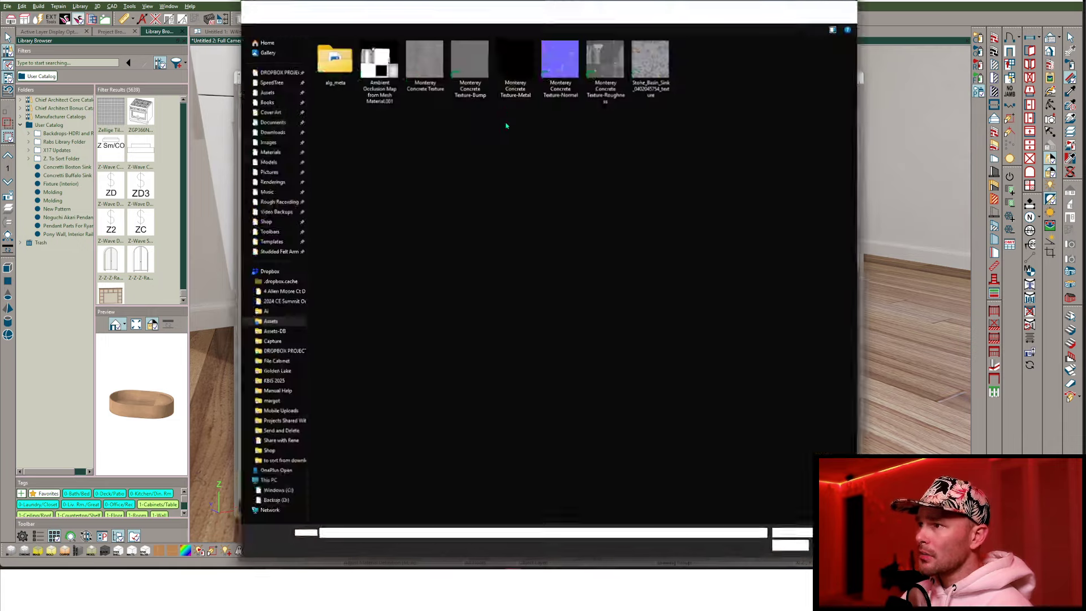
double_click(474, 60)
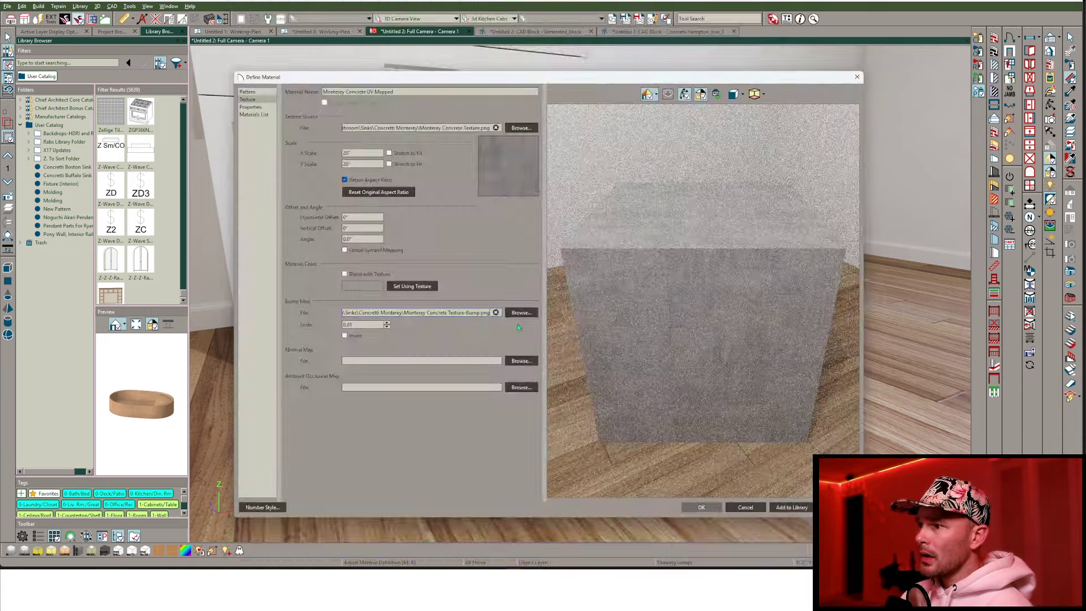
left_click(521, 387)
double_click(376, 60)
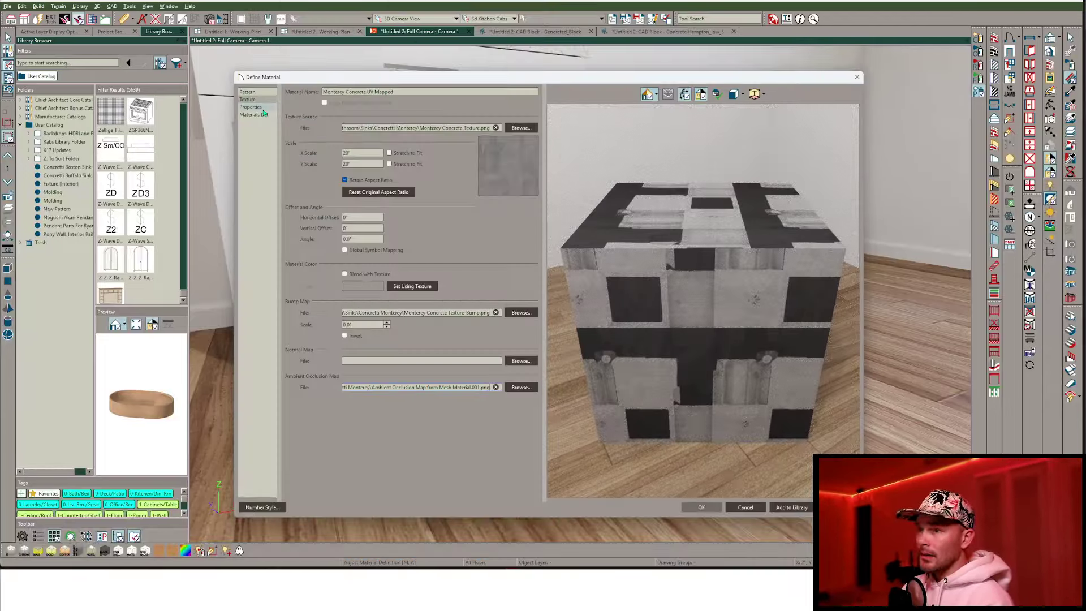
Assign Monterey Concrete Texture-Roughness as the material's roughness map and accept the material definition.
left_click(260, 107)
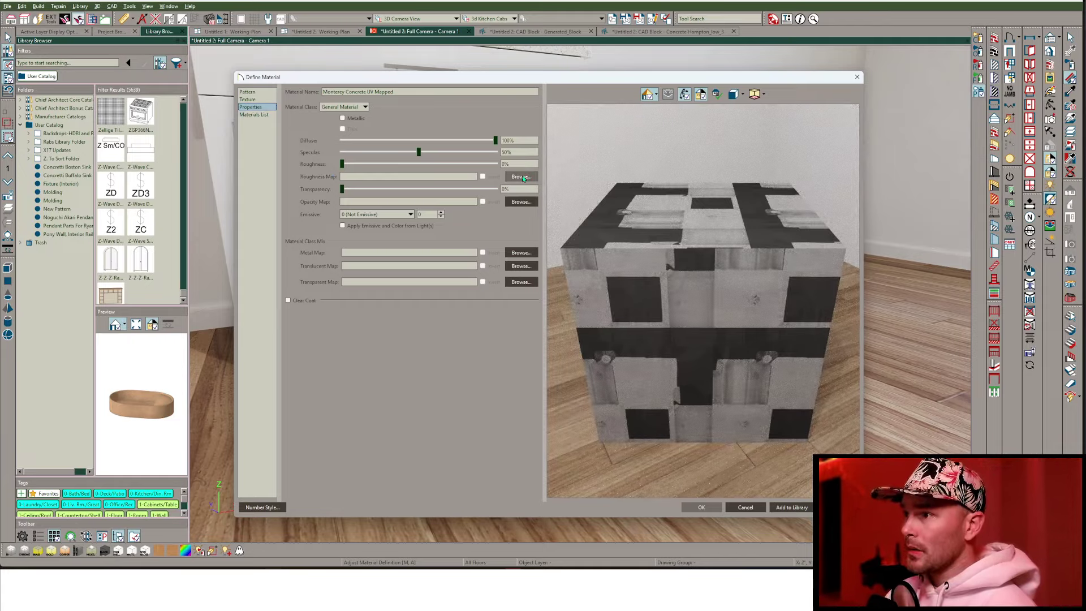
left_click(521, 178)
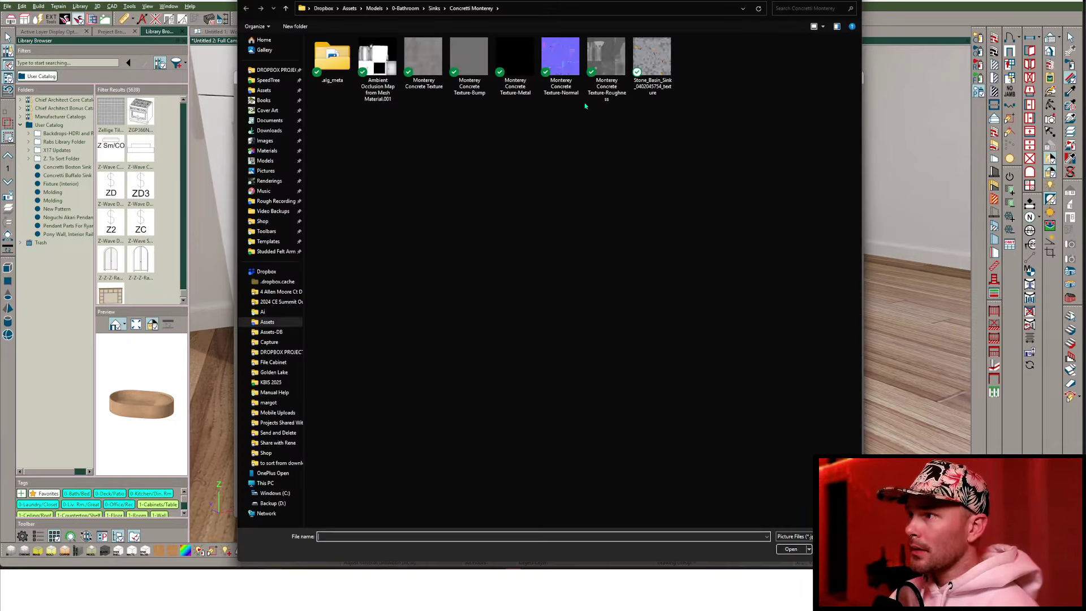
double_click(609, 56)
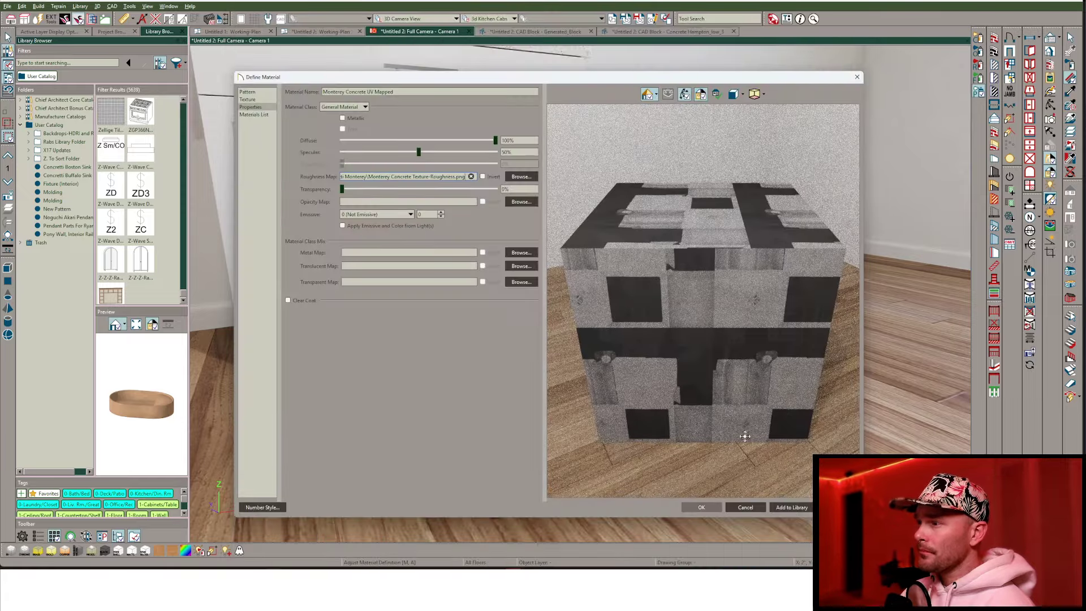
left_click(702, 508)
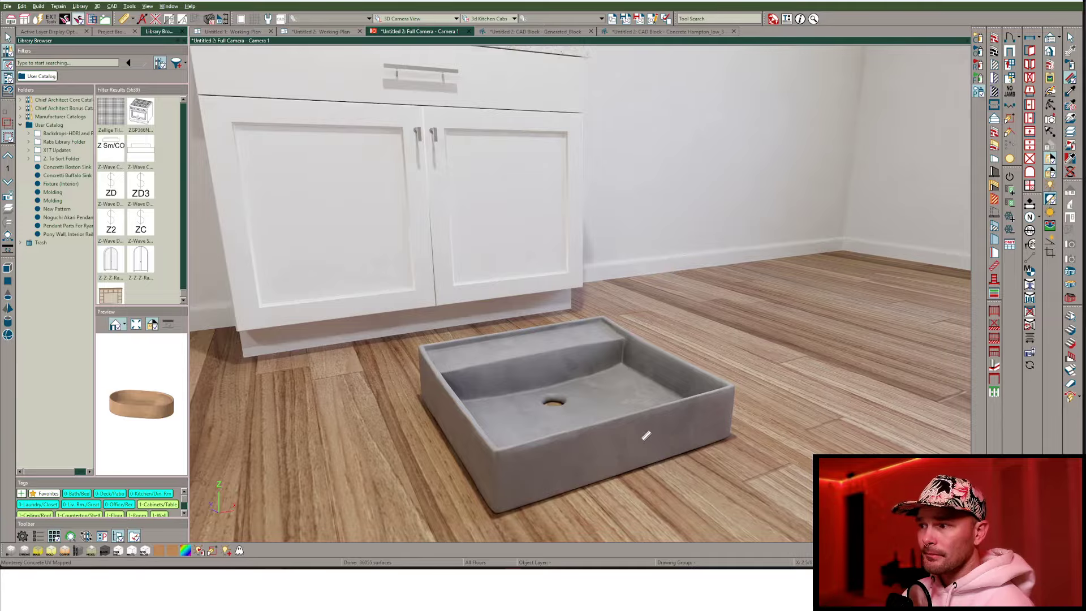
Reopen the sink's concrete material and set its bump map scale to 1.0.
middle_click_drag(736, 440, 739, 441)
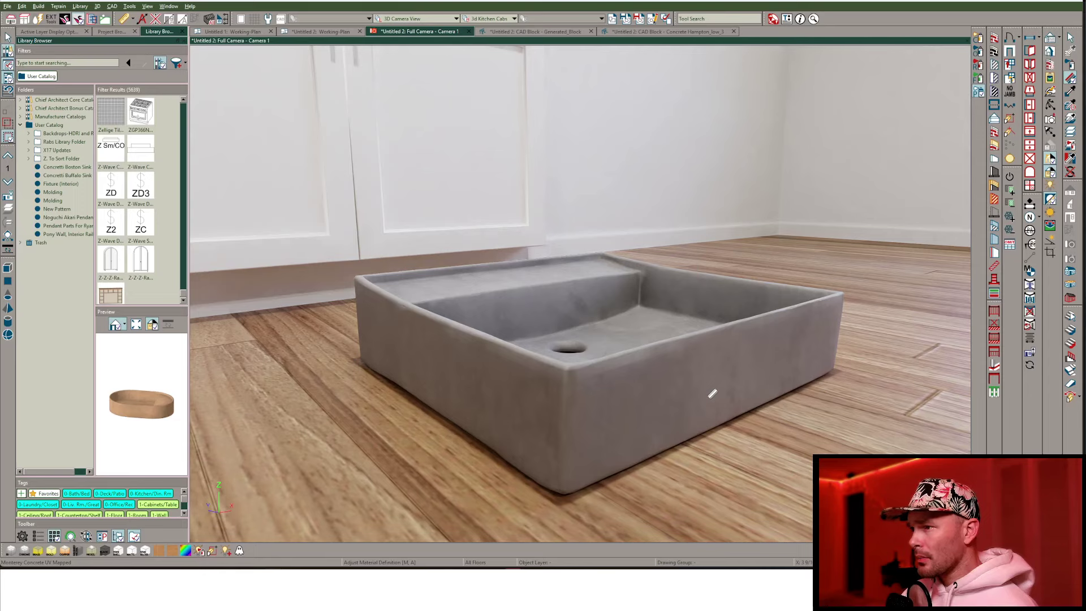
left_click(665, 308)
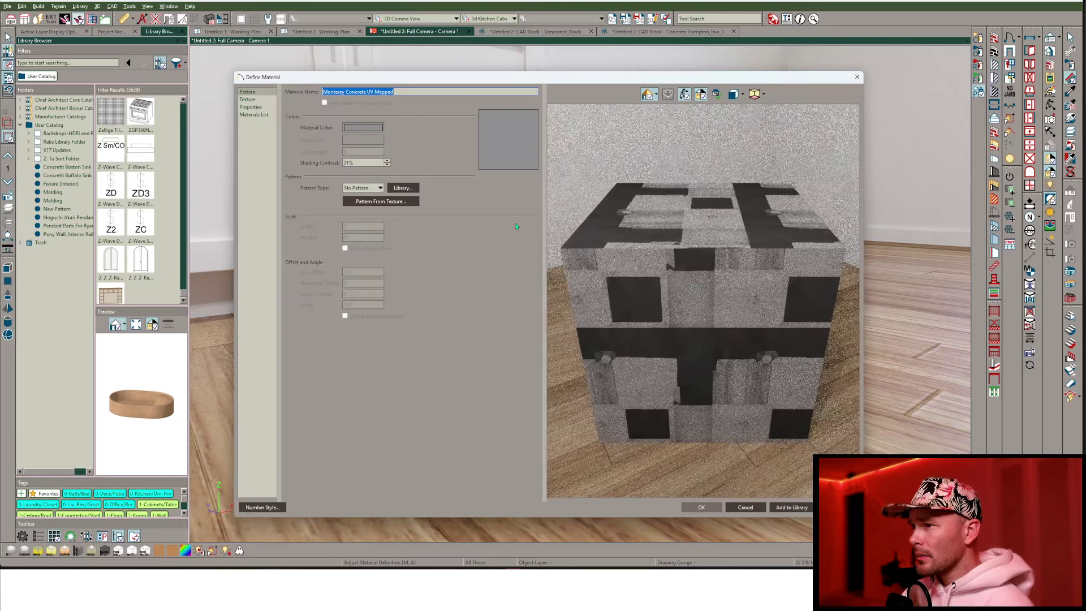
left_click(252, 100)
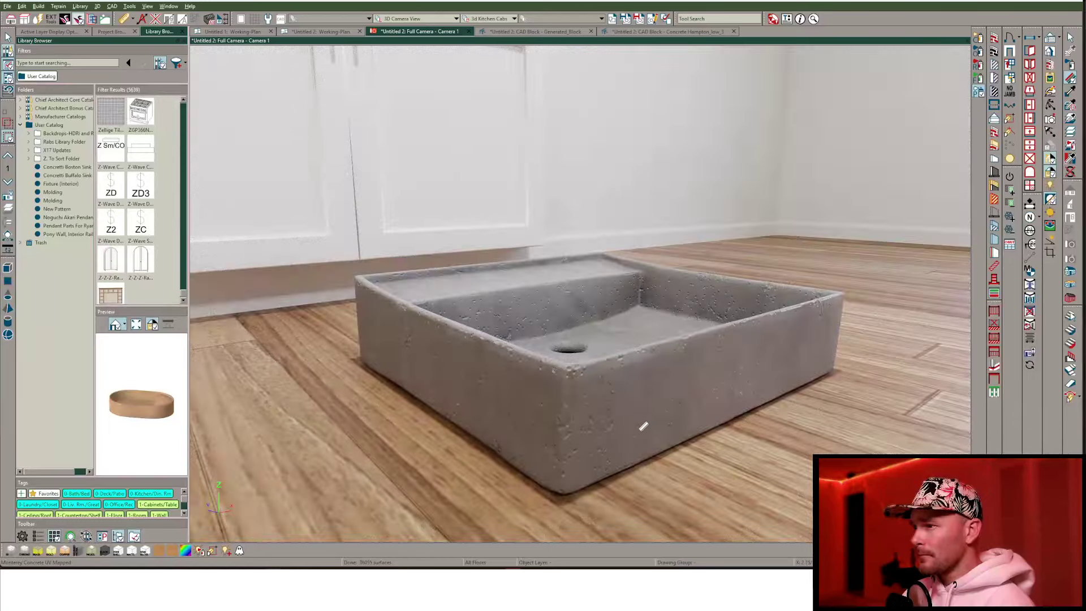
Replace the concrete material's bump map with Monterey Concrete Texture-Normal as the normal map and accept the definition.
left_click(598, 470)
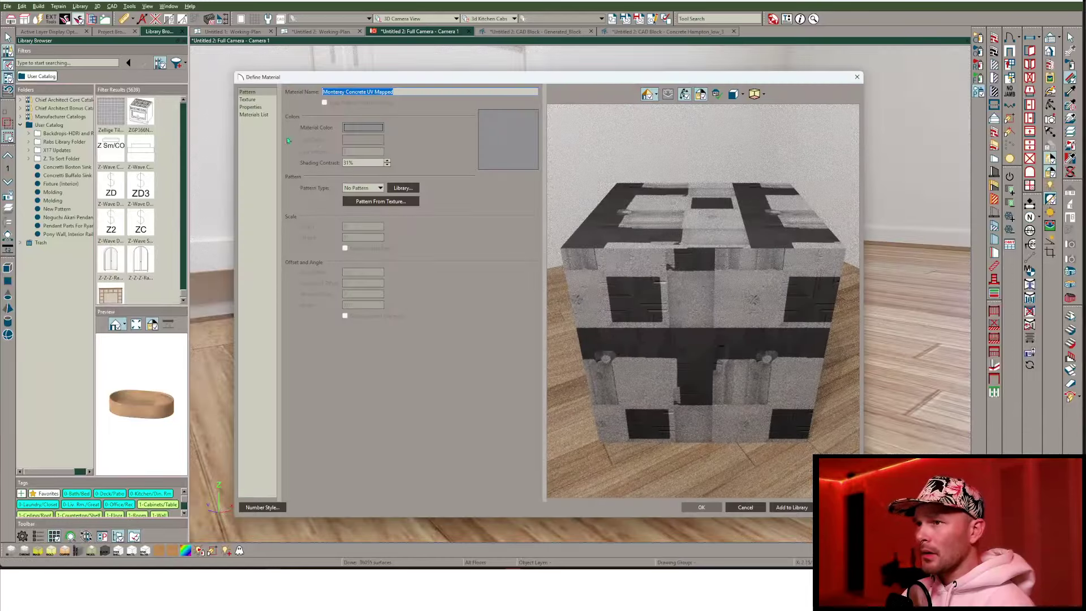
left_click(259, 101)
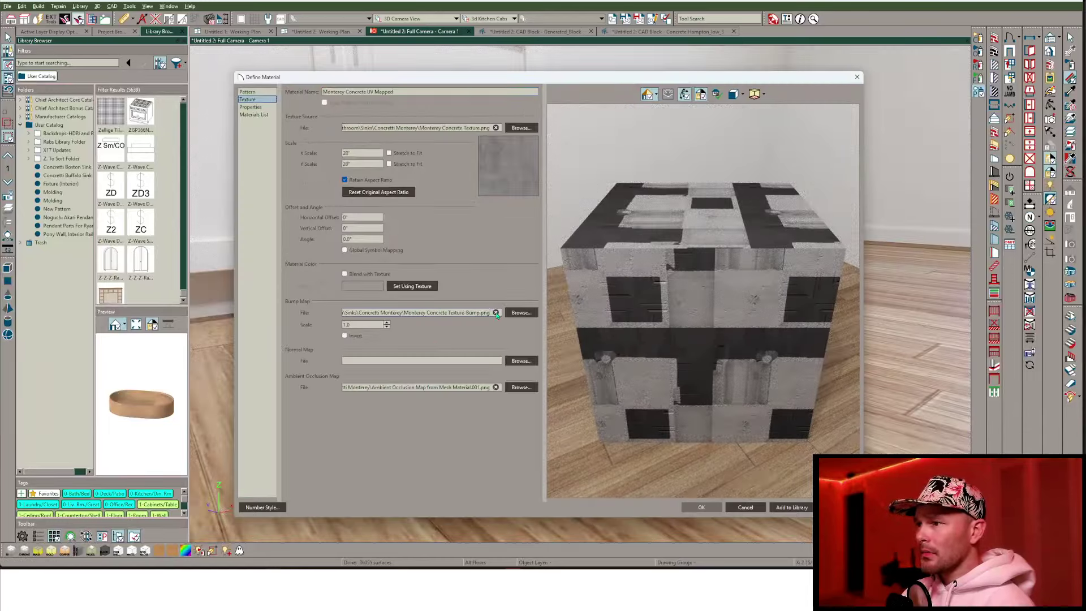
left_click(520, 361)
left_click(560, 52)
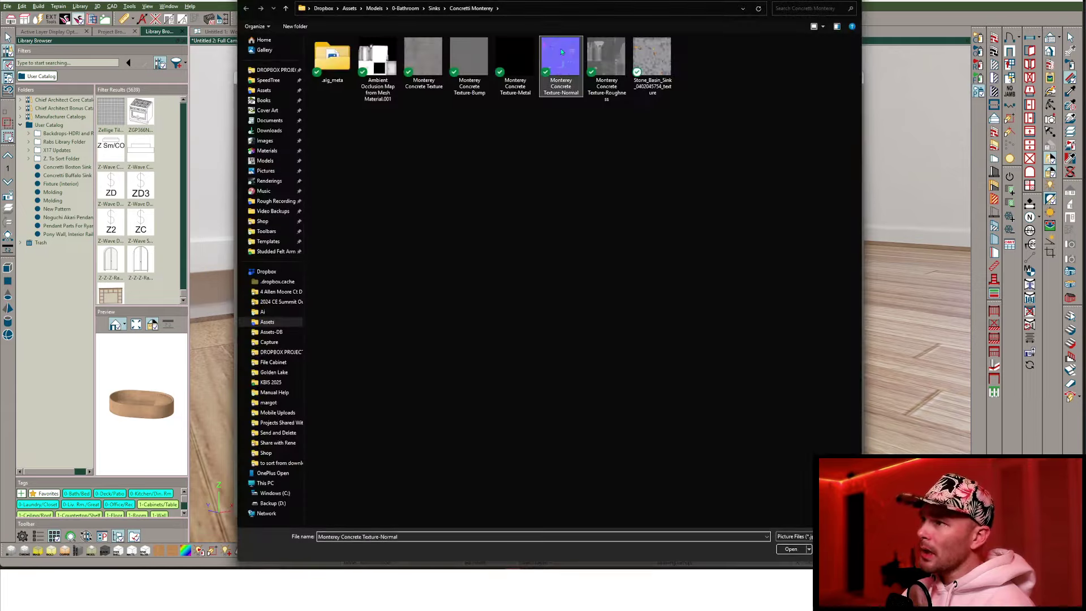
double_click(560, 52)
left_click(702, 507)
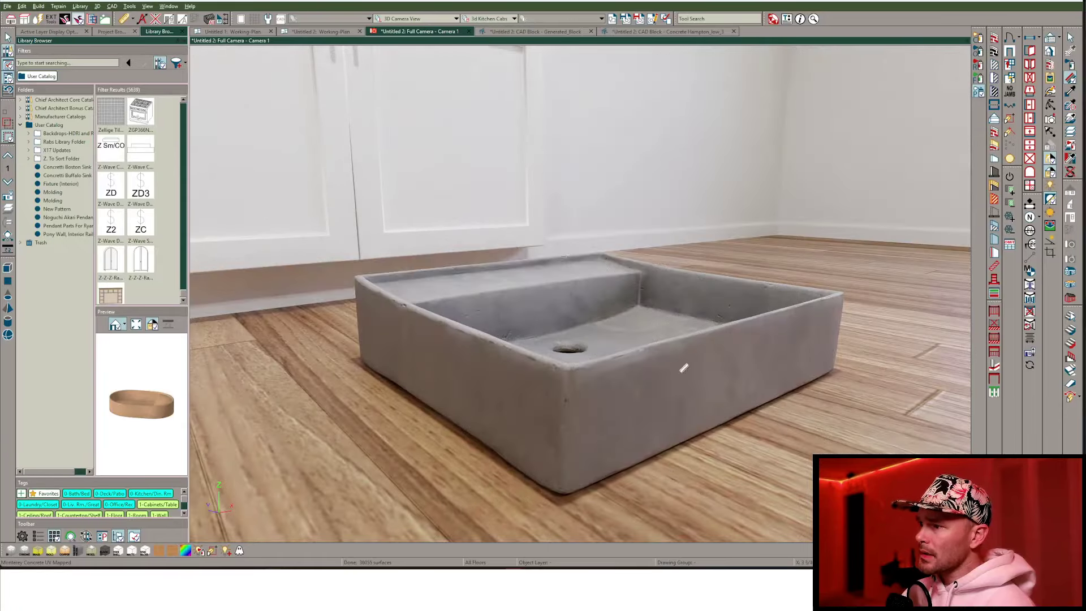
Open the placed sink's fixture specification and rename the symbol Concretti Monterey Sink.
middle_click_drag(724, 422, 724, 421)
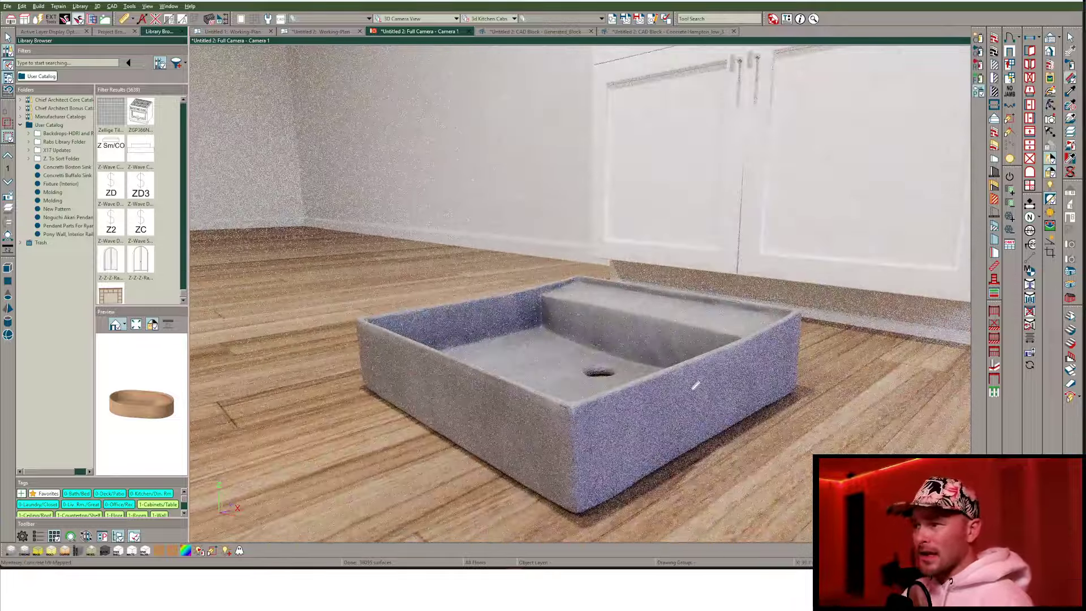
left_click(694, 386)
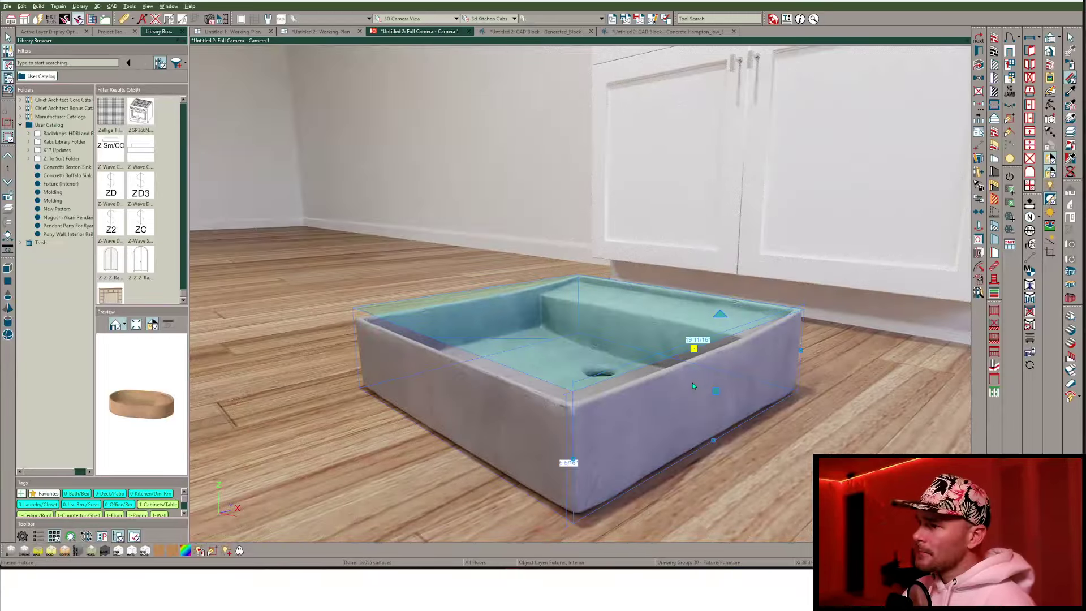
double_click(692, 383)
left_click(79, 59)
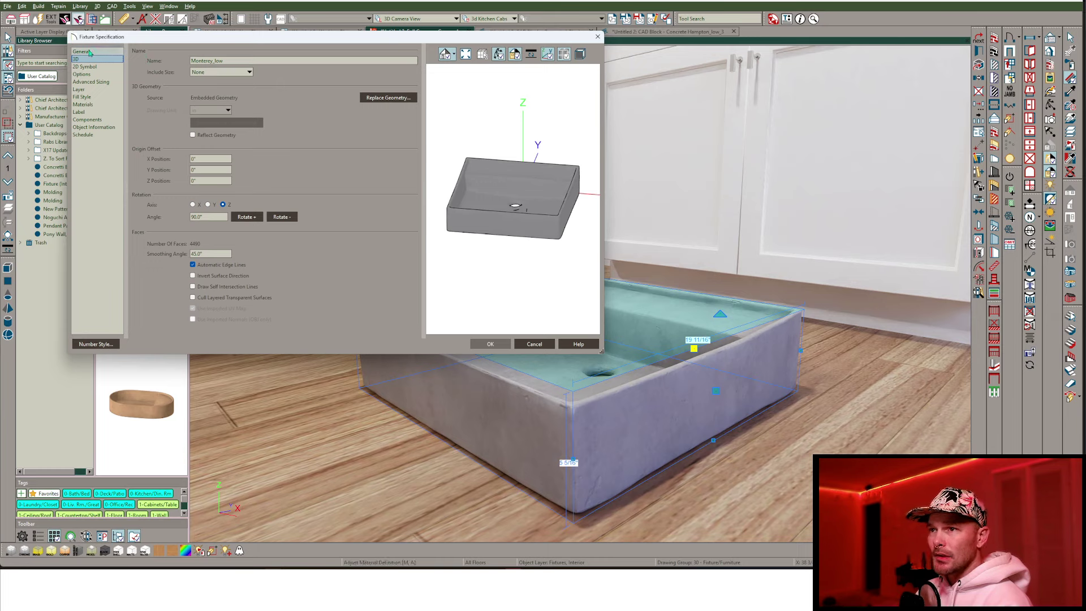
left_click(224, 61)
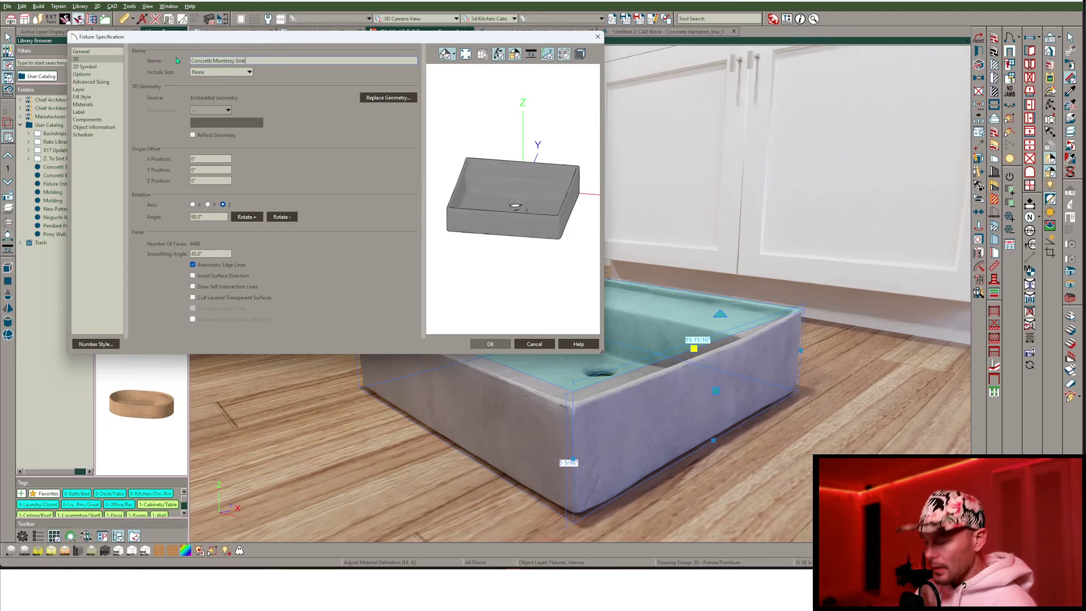
Check the Monterey sink's general dimensions and assigned 2D CAD block, and accept the fixture specification.
left_click(92, 51)
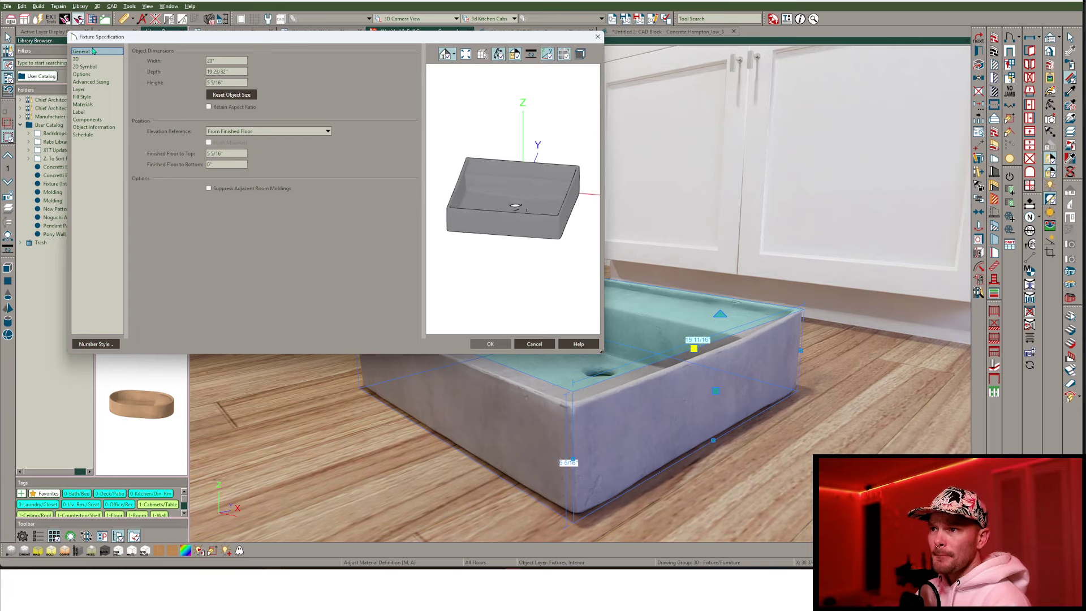
left_click(85, 67)
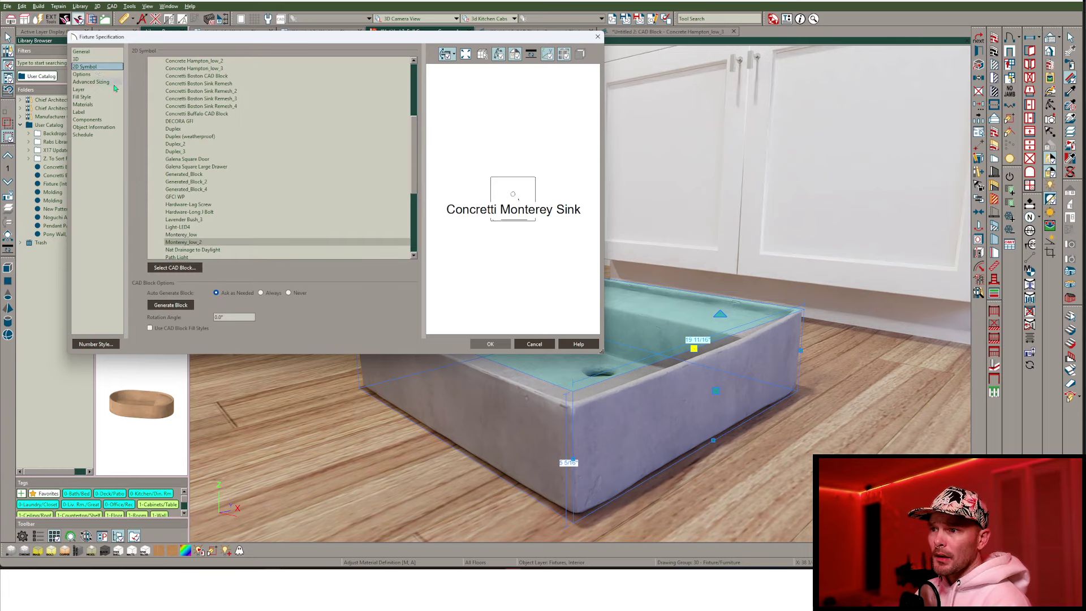
left_click(504, 347)
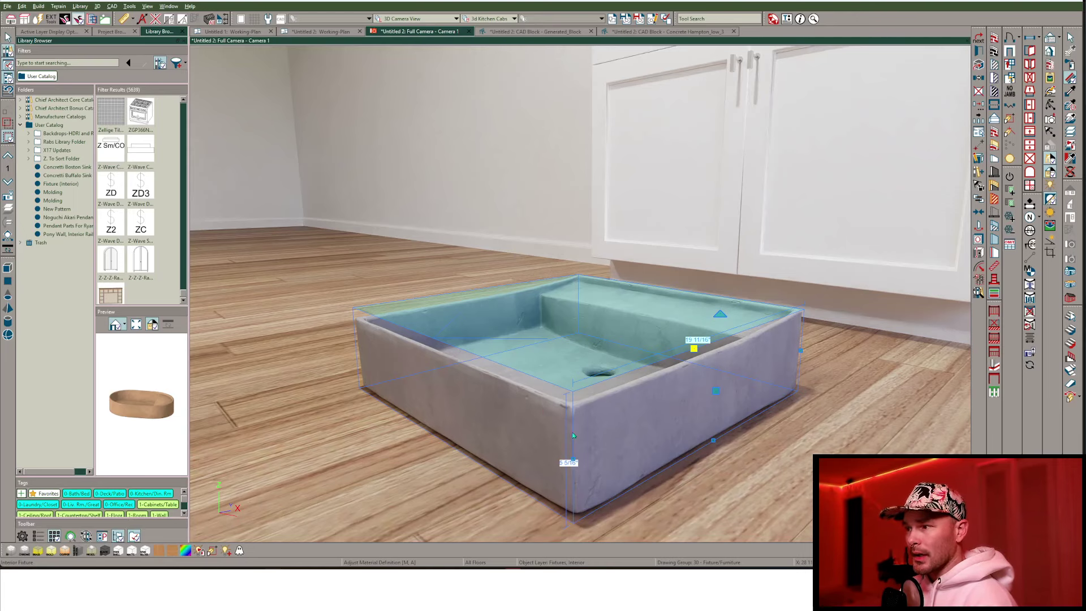
Try a 1" Z origin offset on the Monterey sink, reset it to 0" and discard the specification changes.
right_click(638, 409)
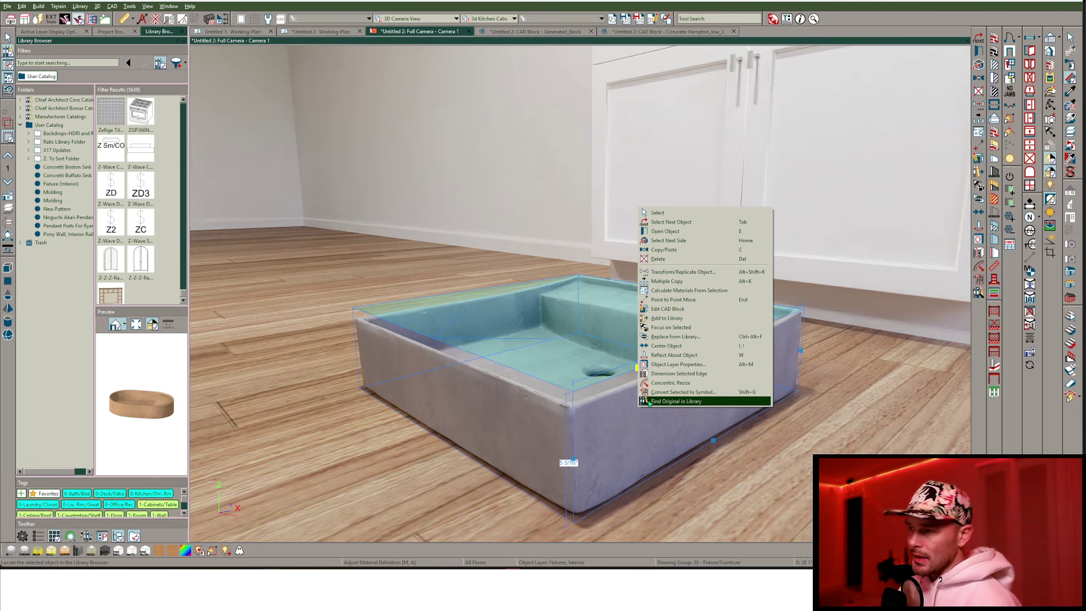
left_click(667, 232)
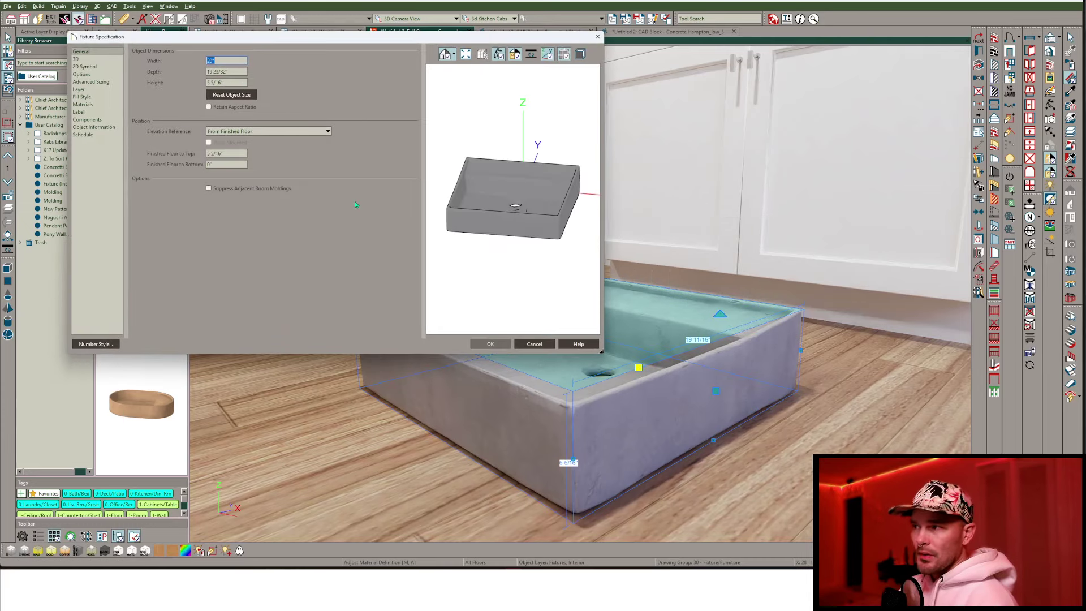
left_click(79, 59)
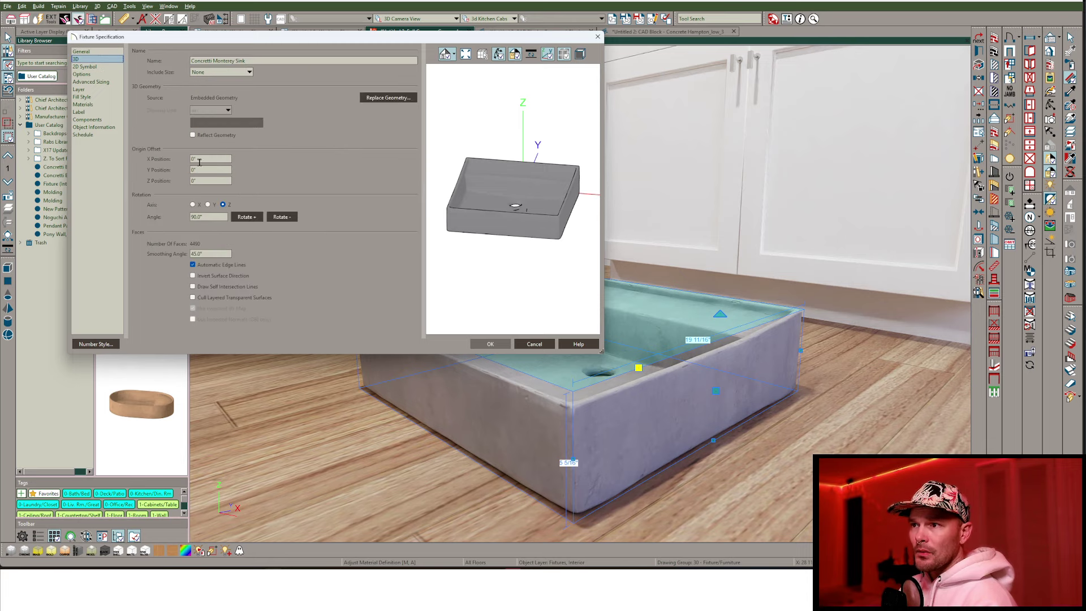
left_click(216, 179)
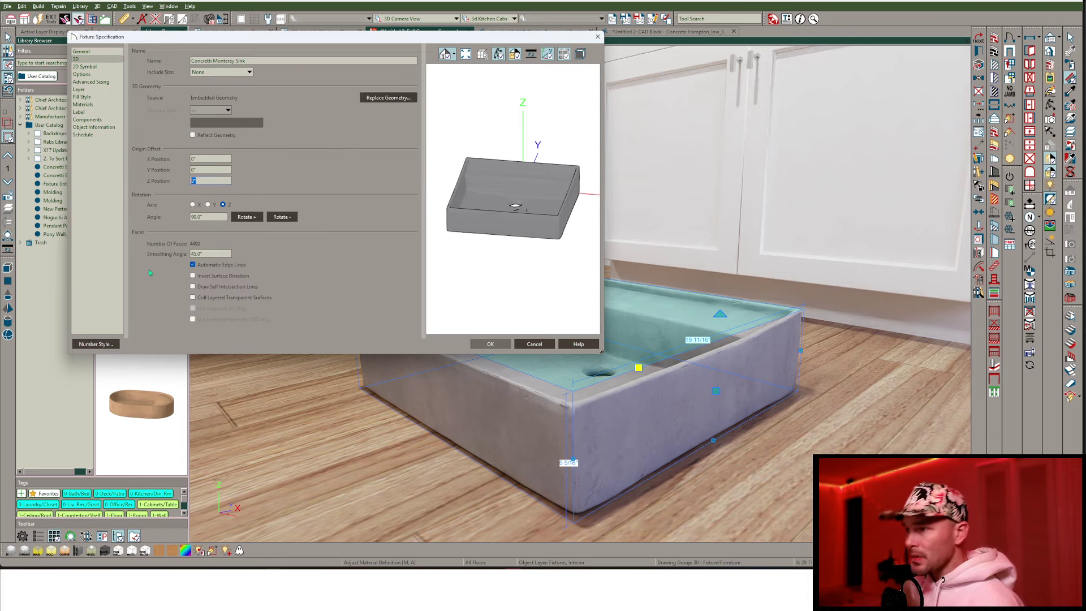
type("1")
left_click_drag(520, 215, 527, 169)
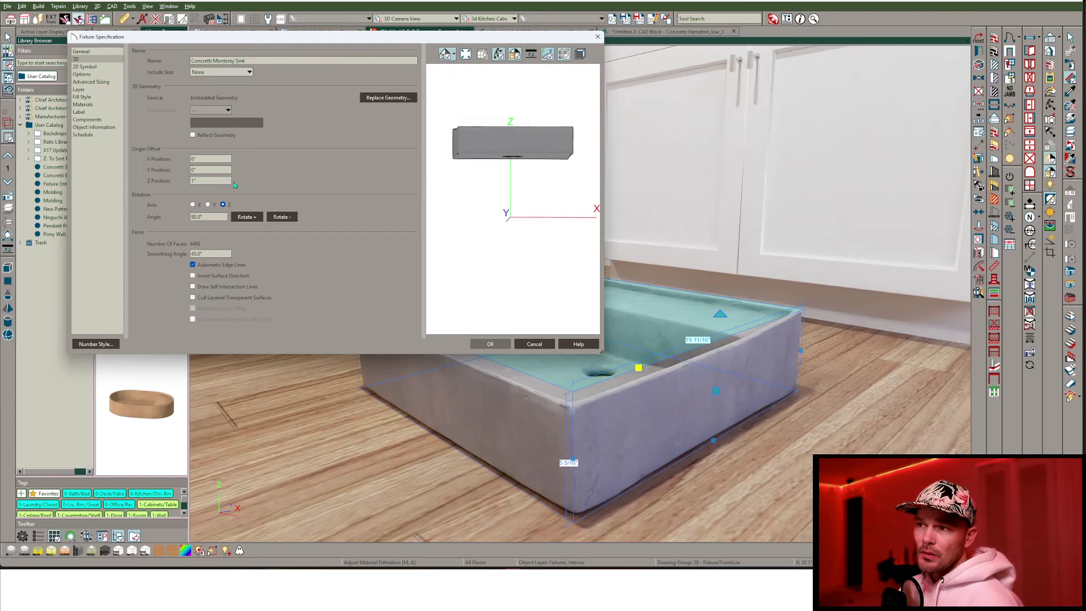
type("0")
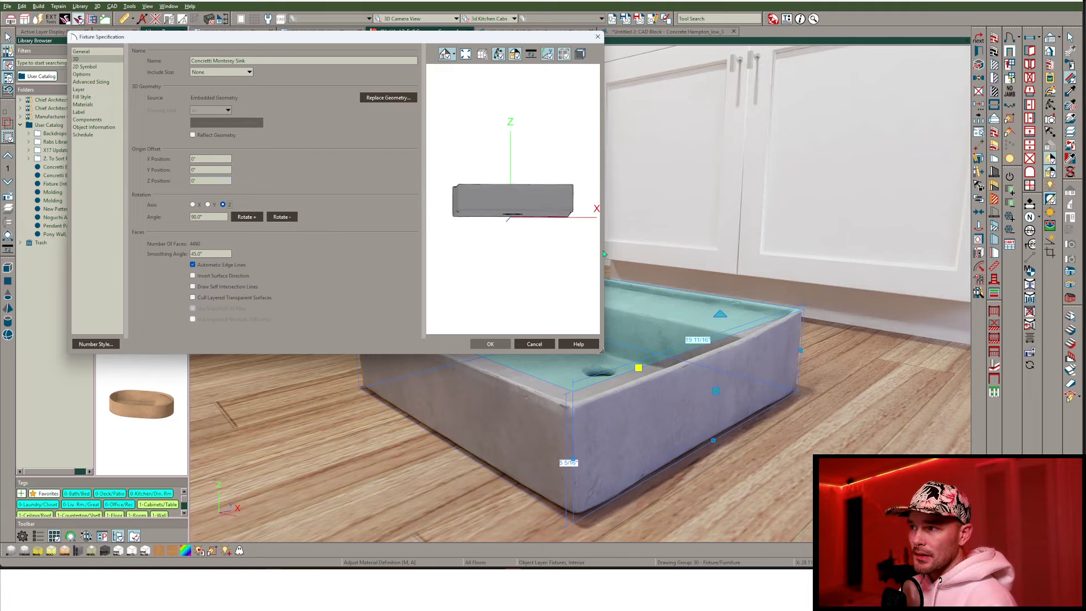
left_click(541, 346)
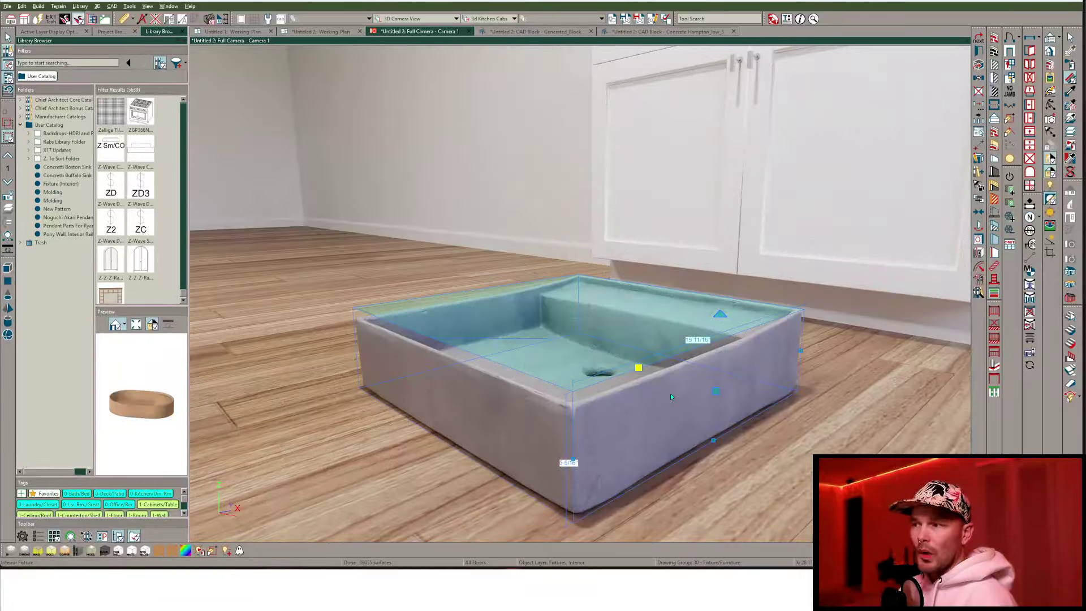
Convert the selected sink to a Fixture (Interior) symbol added to the library with advanced options, and name it Concretti monterey Sink.
left_click(979, 279)
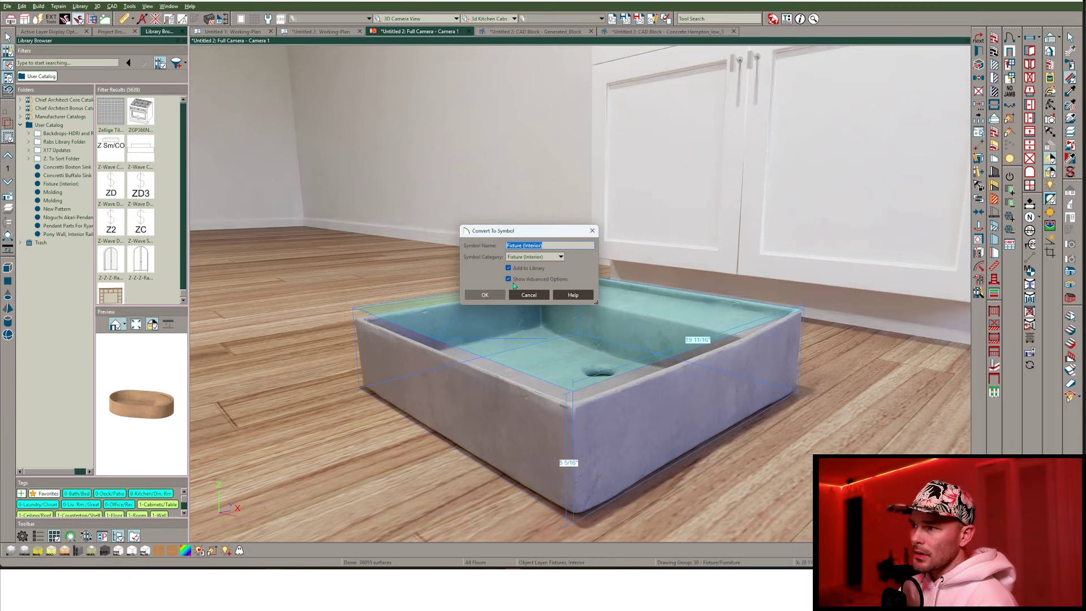
left_click(485, 296)
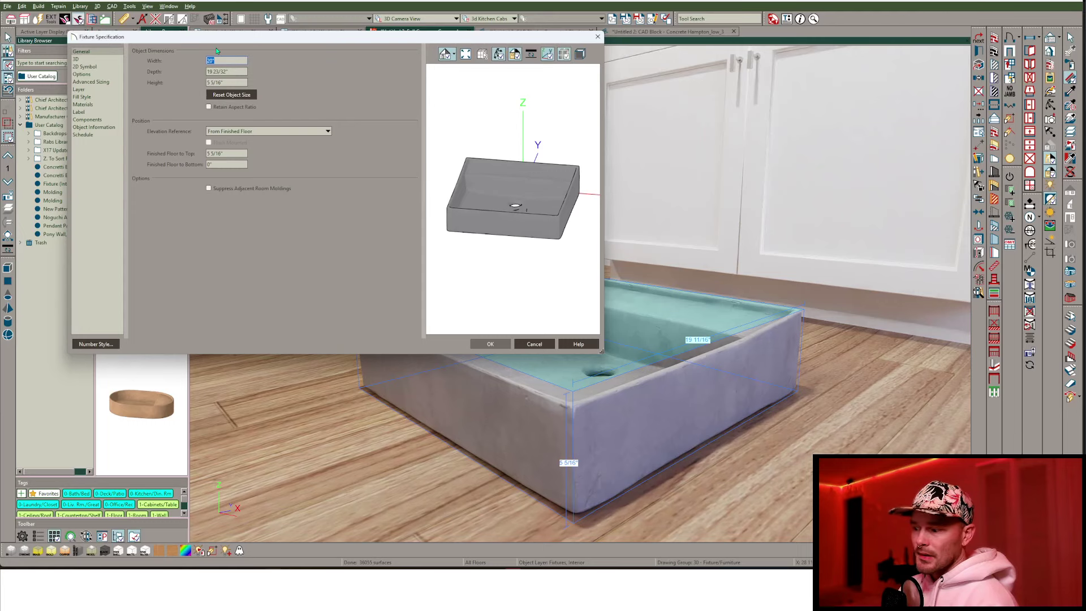
left_click(82, 59)
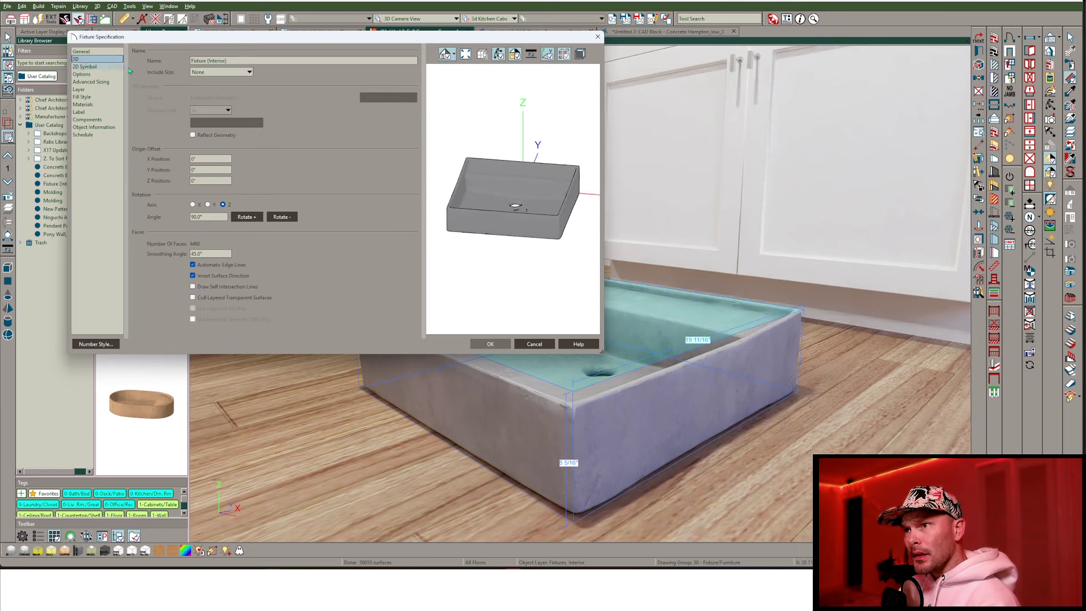
triple_click(238, 61)
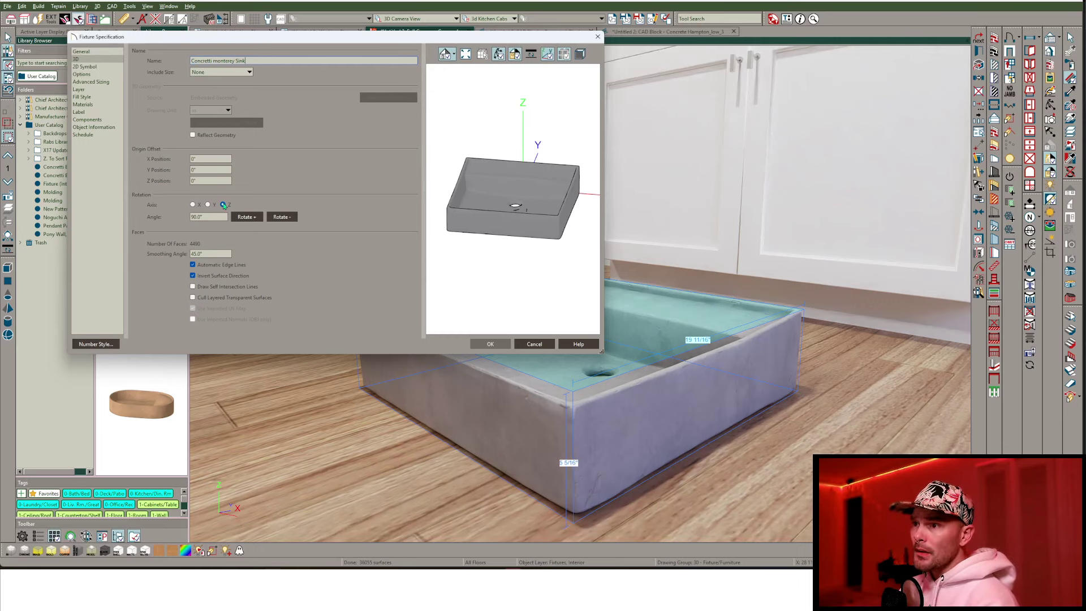
left_click_drag(534, 109, 498, 155)
Make the new sink symbol insert into the countertop, set its type to Sinks (bathroom) and accept the specification.
left_click(85, 66)
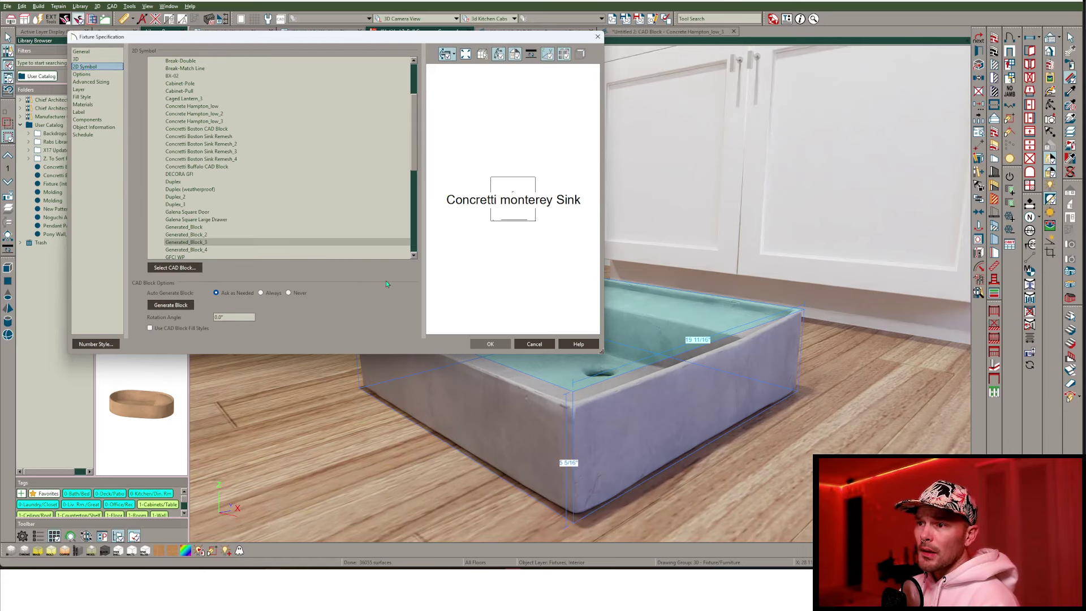
left_click(479, 345)
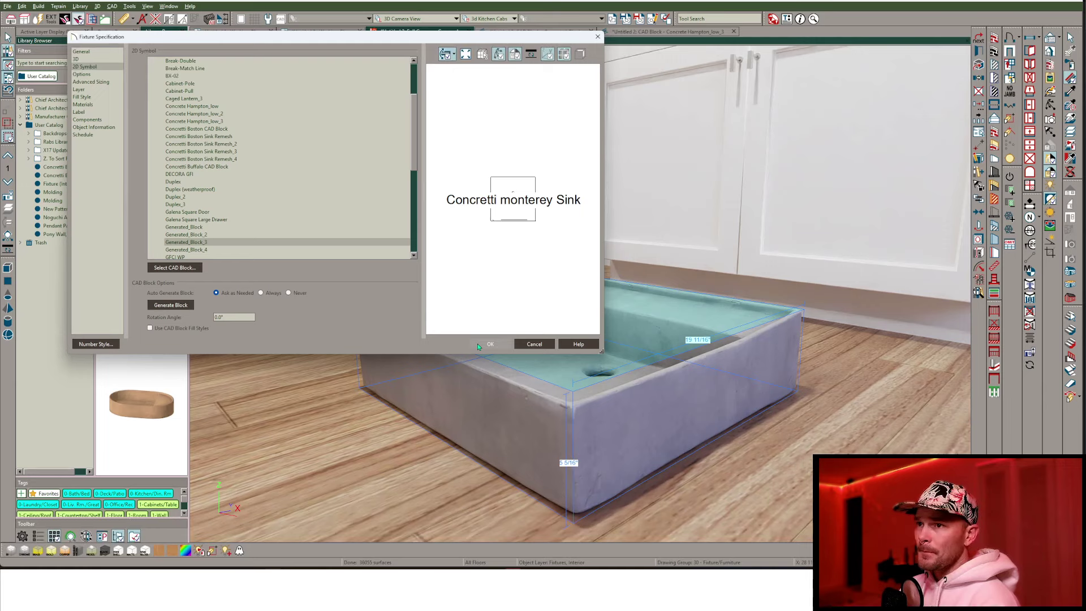
left_click(91, 75)
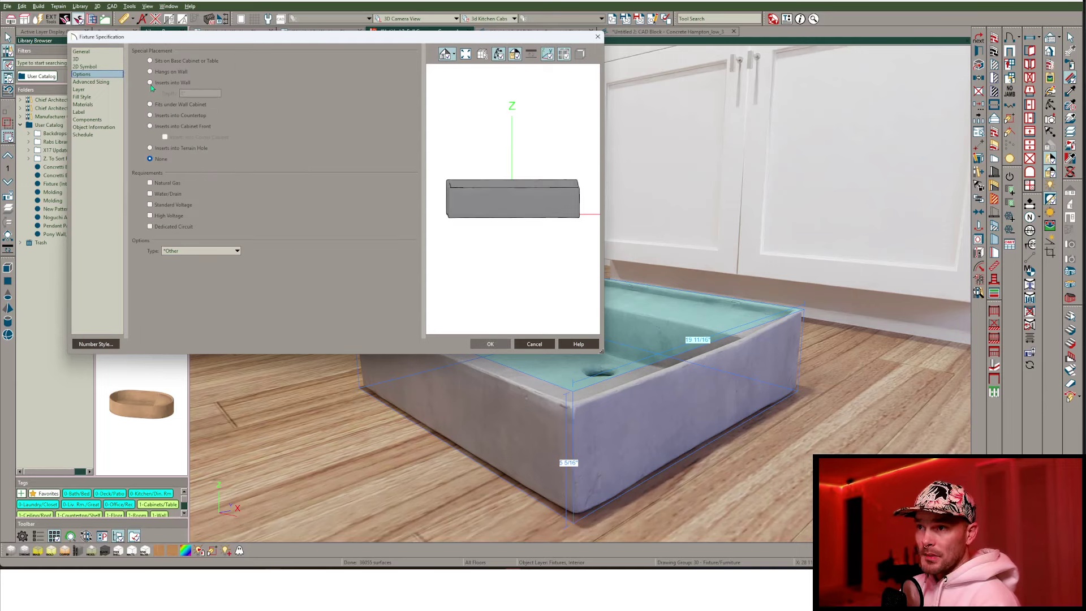
left_click(177, 251)
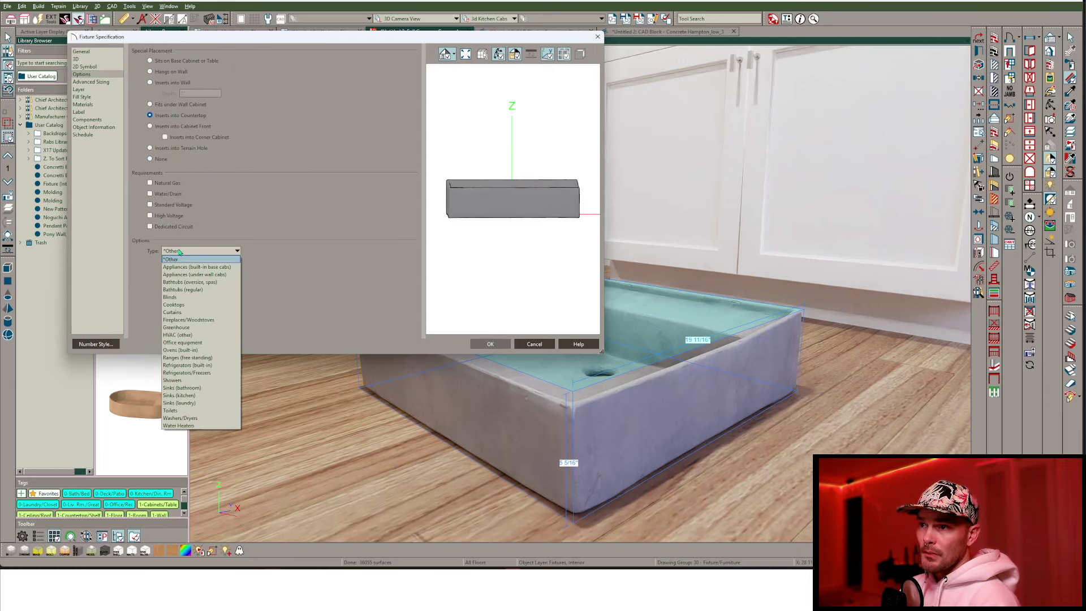
left_click(186, 388)
left_click(505, 345)
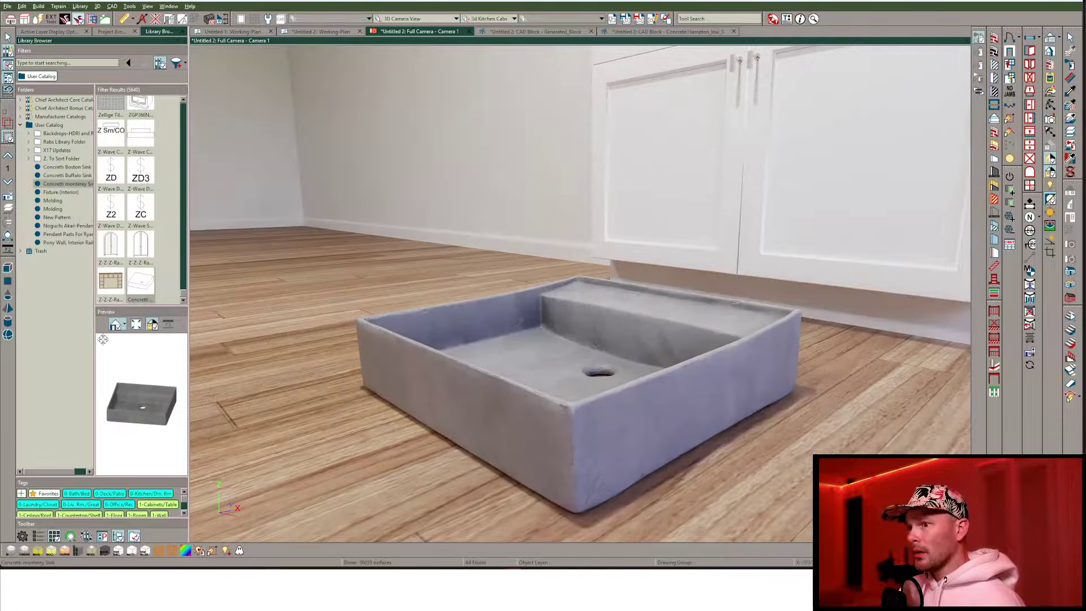
Replace the wood-toned oval sink on the vanity countertop with the Concretti monterey Sink from the library.
middle_click_drag(626, 308, 596, 332)
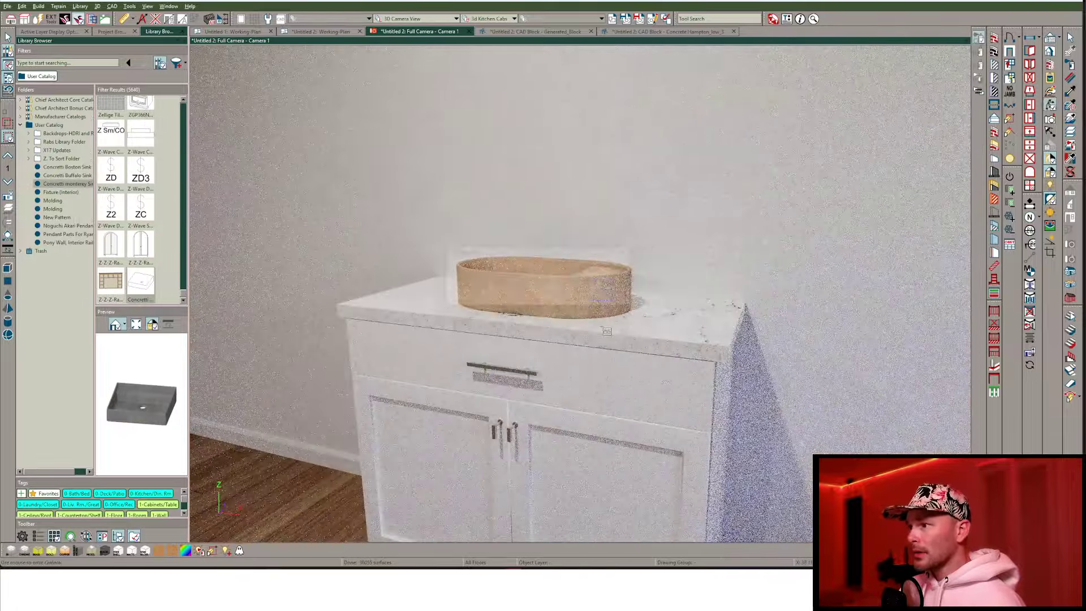
left_click(619, 302)
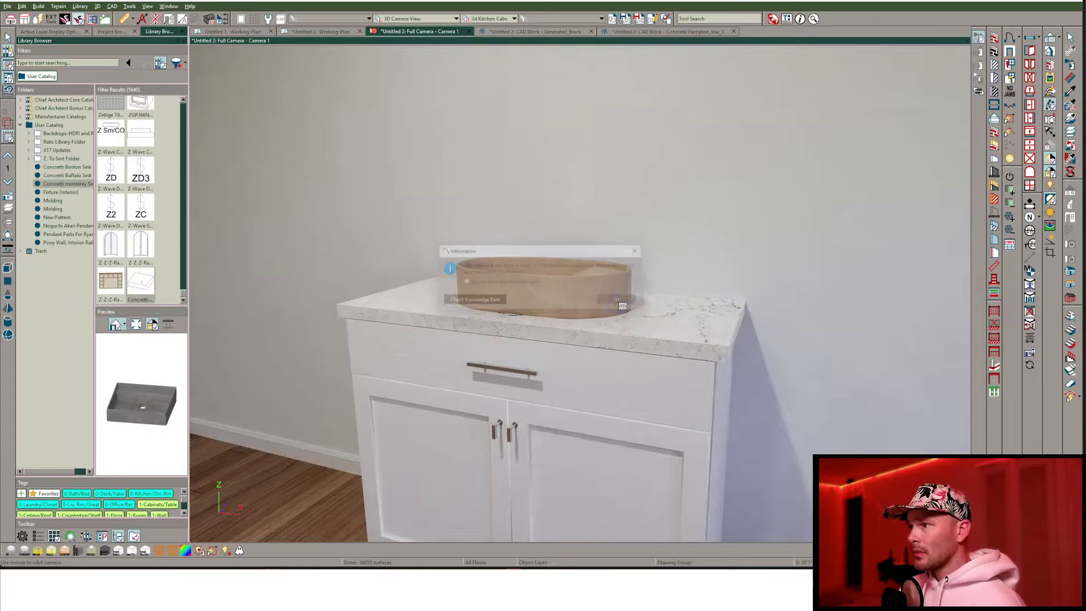
middle_click_drag(694, 392, 588, 385)
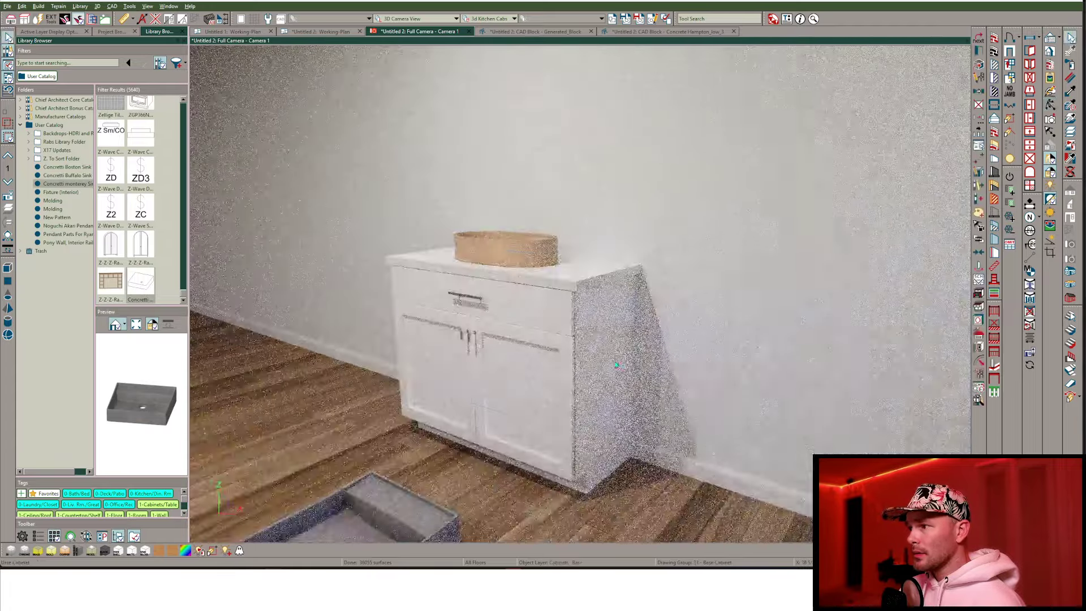
left_click(542, 408)
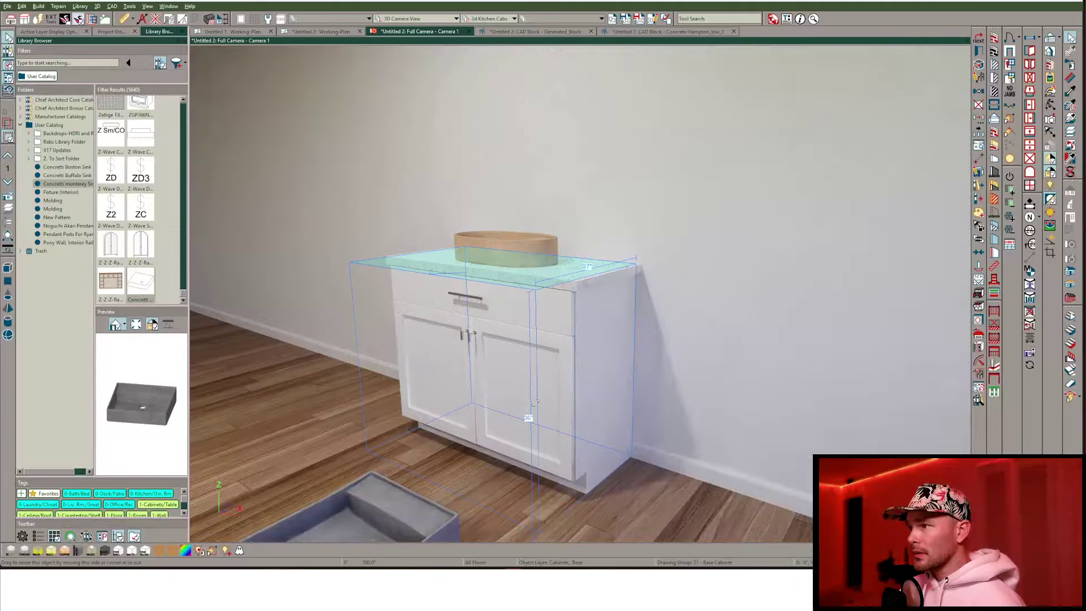
scroll(542, 408, "up", 5)
scroll(488, 285, "down", 5)
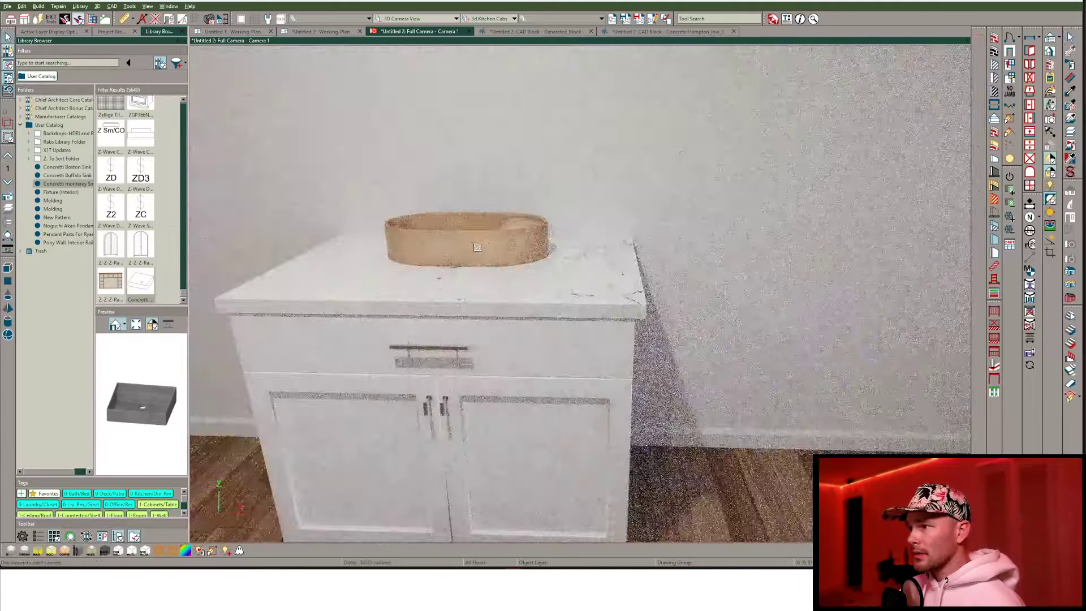
left_click(488, 285)
left_click(575, 301)
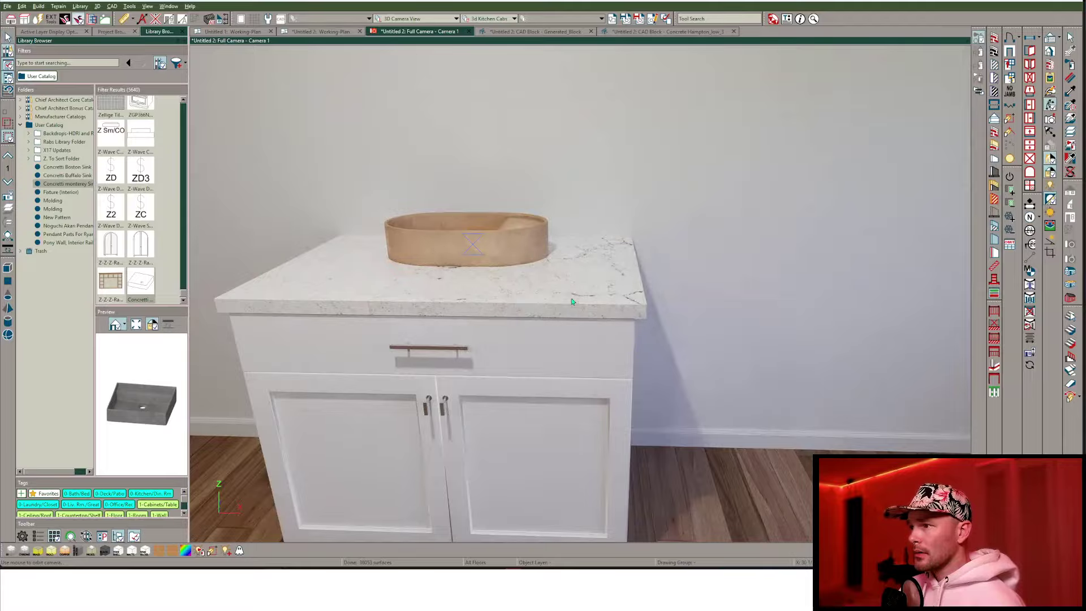
scroll(557, 319, "up", 3)
left_click_drag(557, 318, 495, 456)
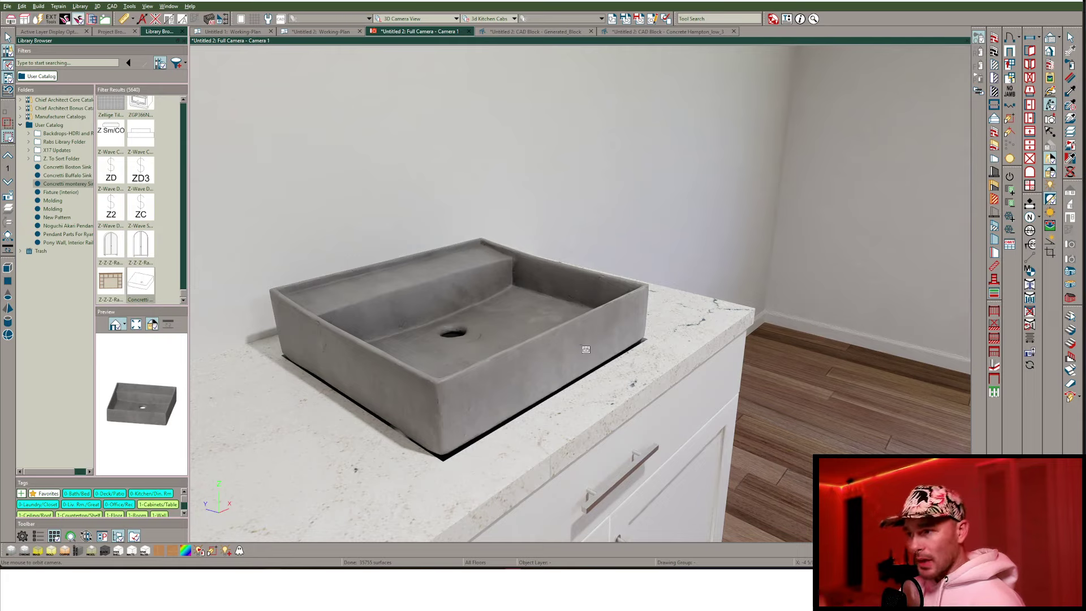
Switch to the second working plan and open the CAD block of the square sink in front of the vanity.
scroll(586, 350, "down", 5)
left_click_drag(586, 369, 475, 228)
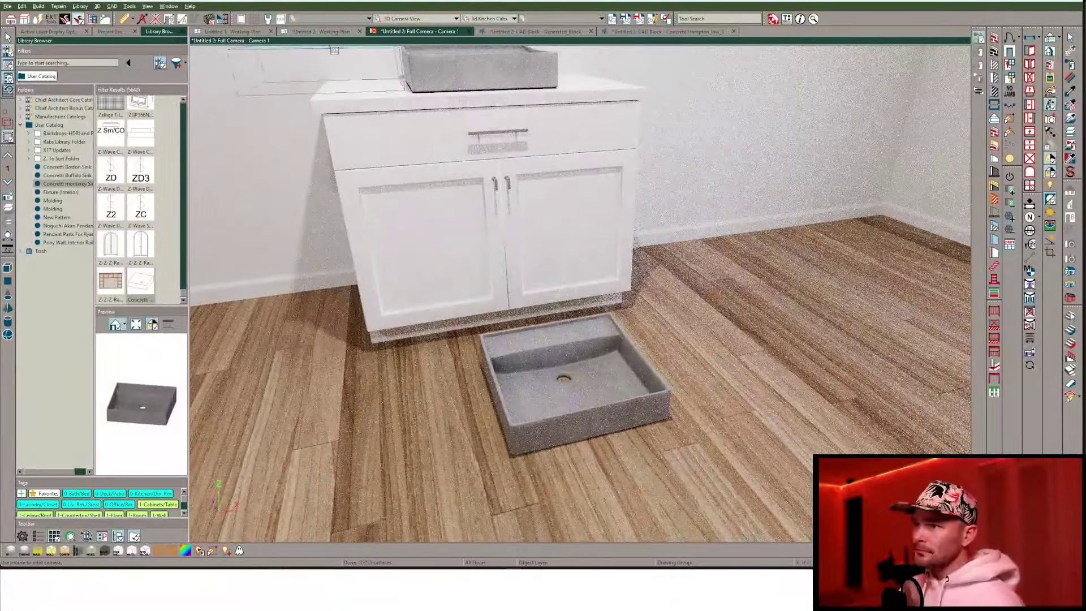
left_click(329, 32)
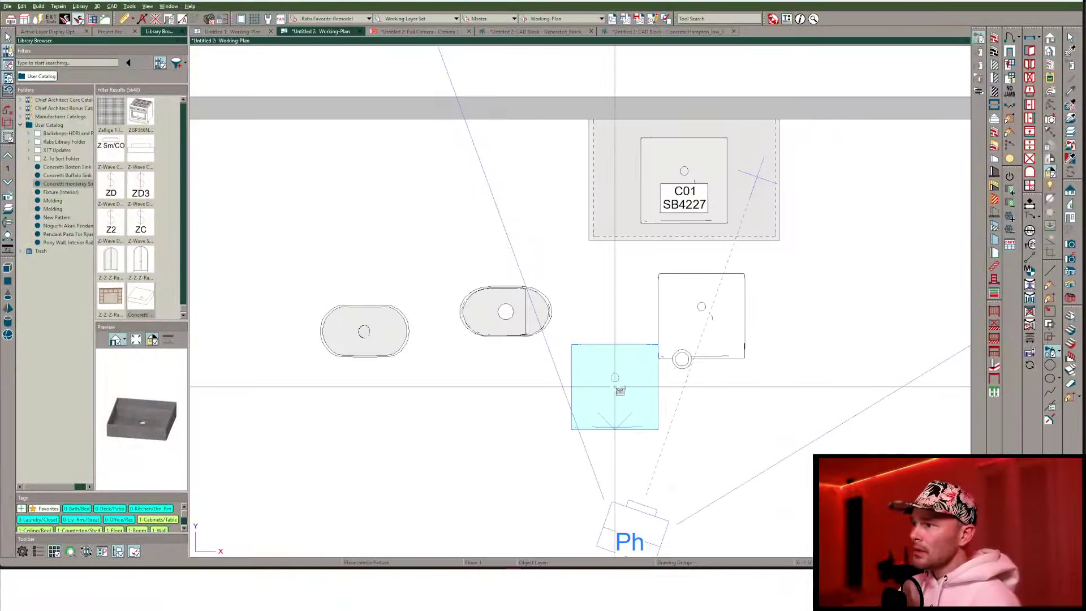
left_click(706, 321)
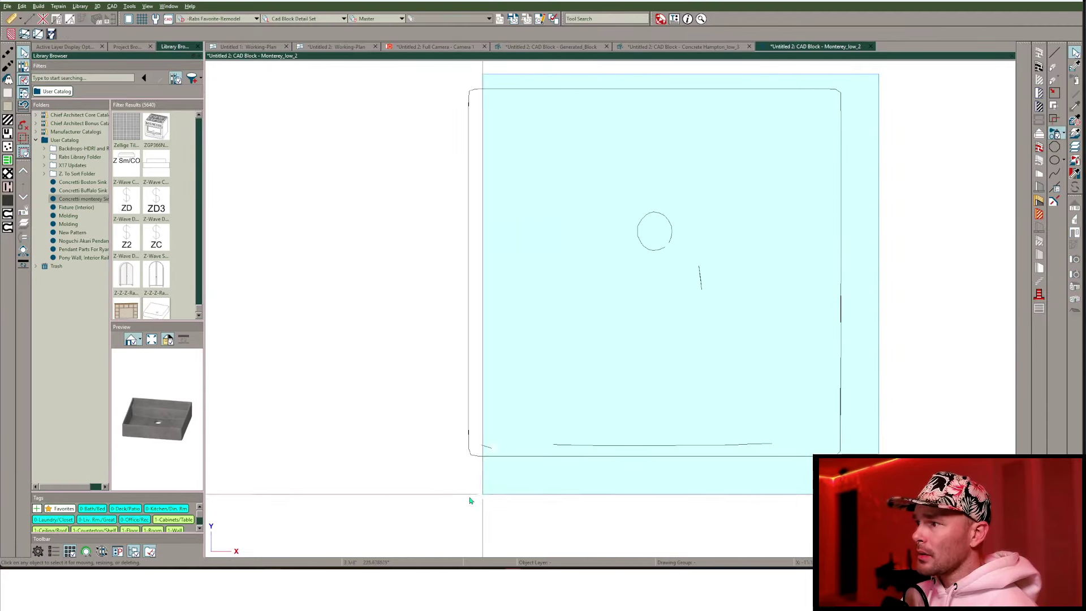
Copy all linework of the Monterey_low_2 CAD block into the working plan and position it in the open area below the oval sinks.
left_click(517, 455)
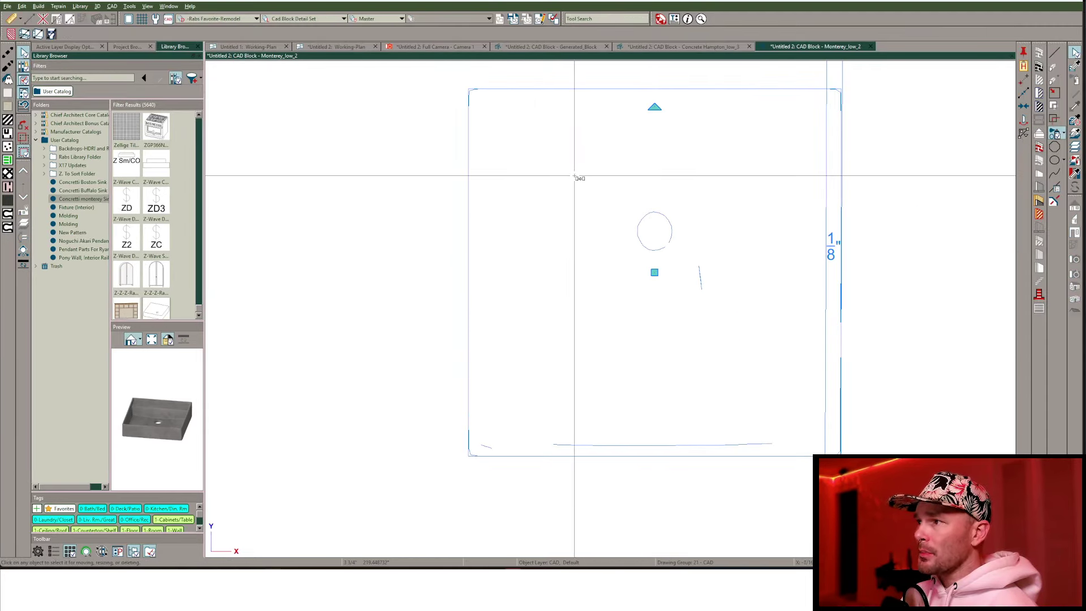
left_click(340, 47)
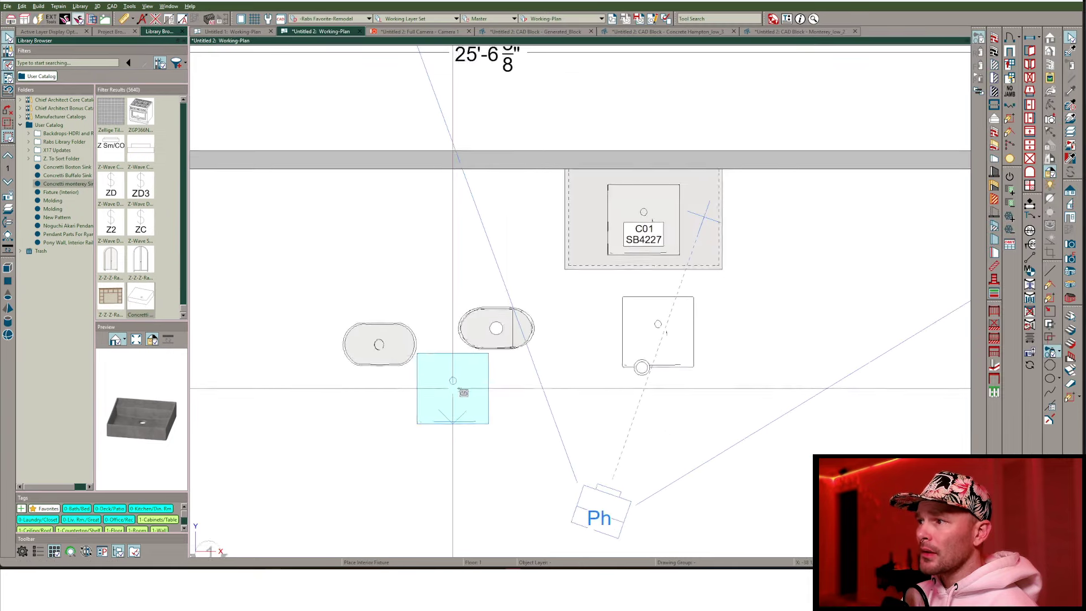
middle_click_drag(464, 392, 592, 275)
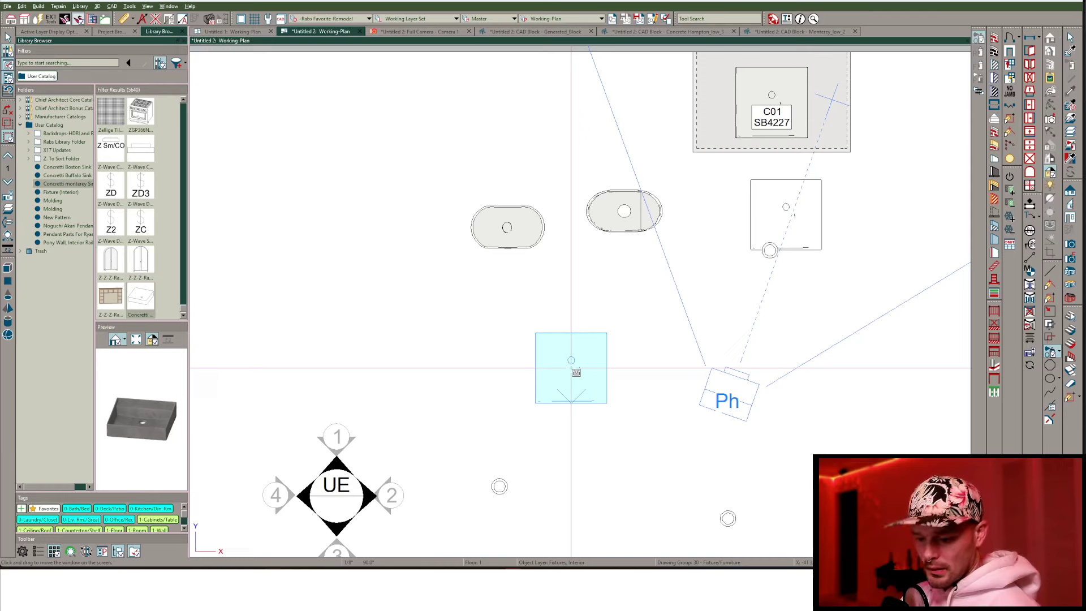
key("Escape")
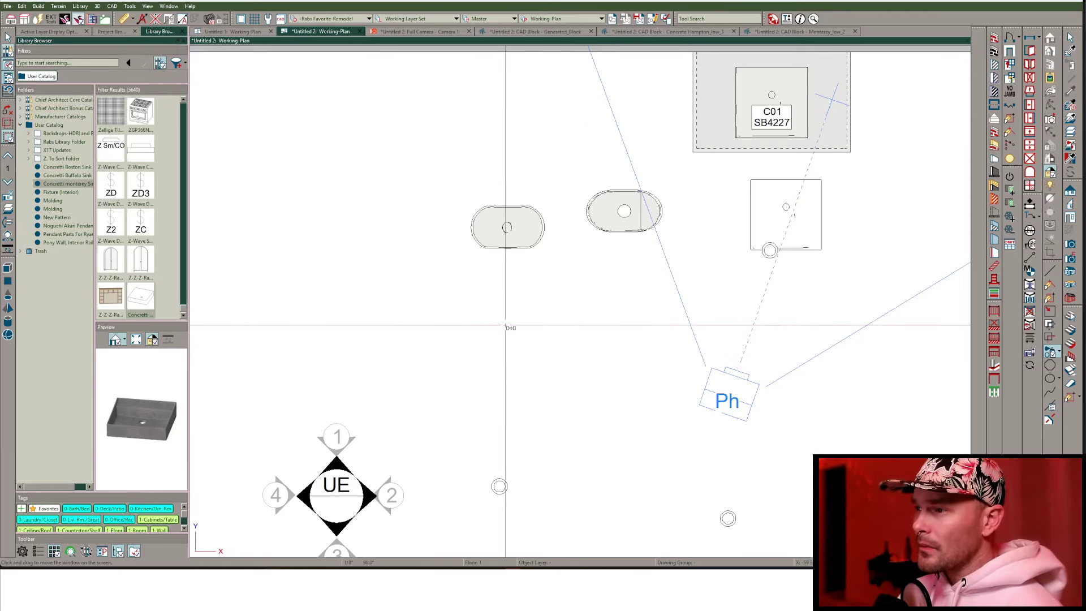
left_click(591, 315)
scroll(509, 320, "up", 5)
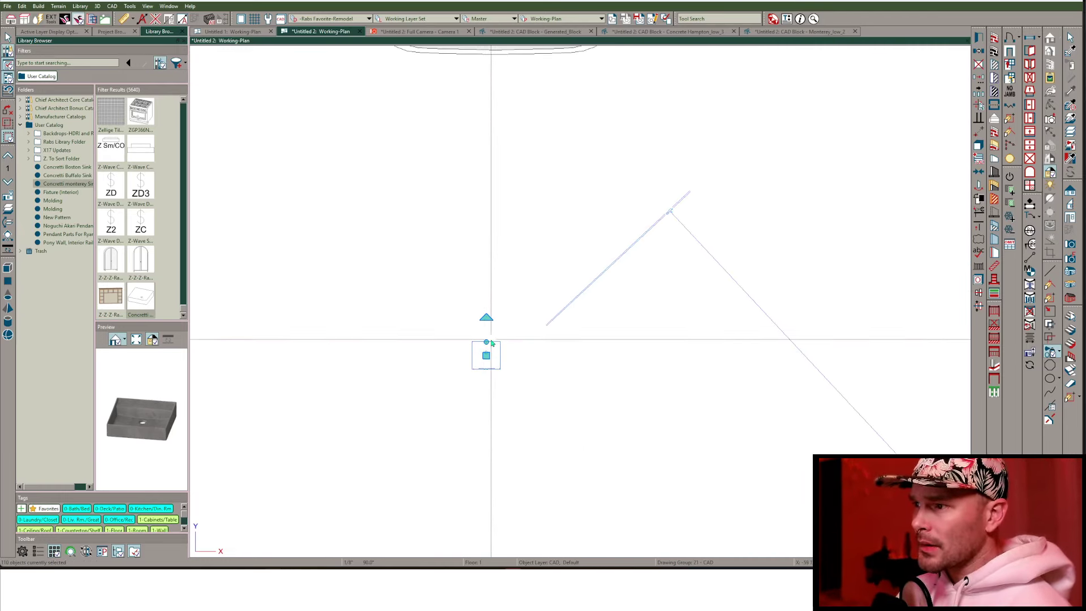
left_click_drag(486, 340, 487, 225)
scroll(509, 339, "down", 5)
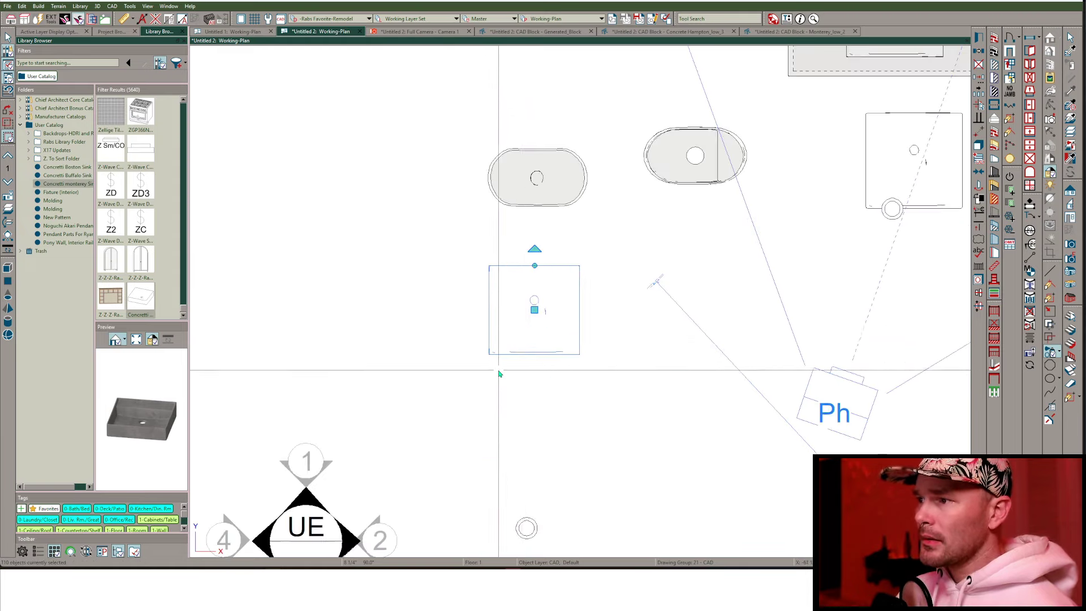
Overlay the copied linework on the square sink in front of the vanity, and move it back to the open area below the oval sinks.
middle_click_drag(909, 165, 658, 330)
left_click(658, 330)
left_click_drag(658, 330, 659, 328)
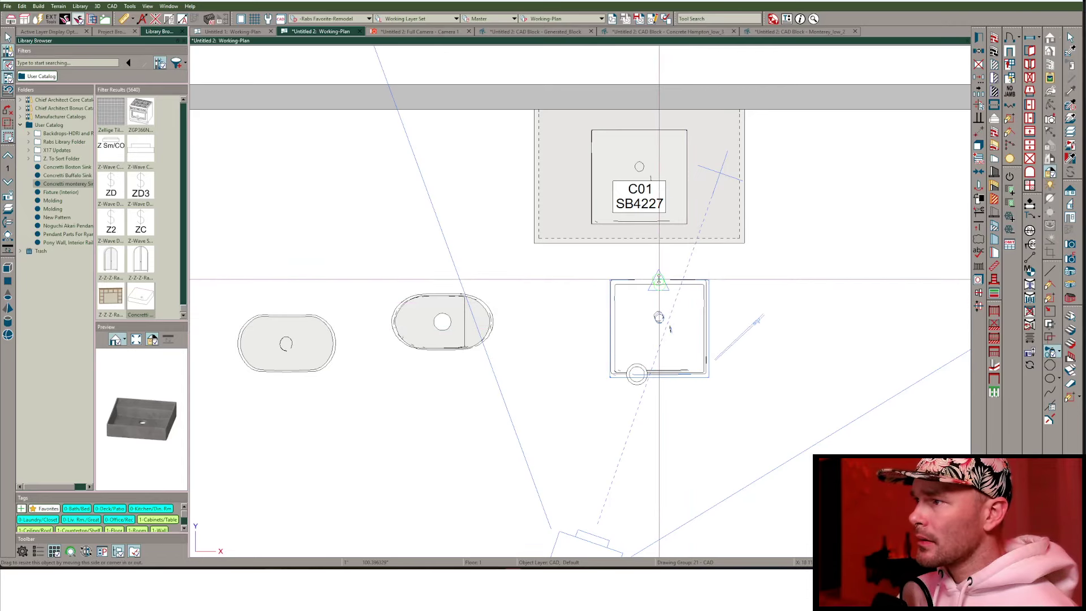
left_click_drag(659, 279, 659, 281)
left_click_drag(658, 318, 402, 372)
scroll(402, 372, "up", 5)
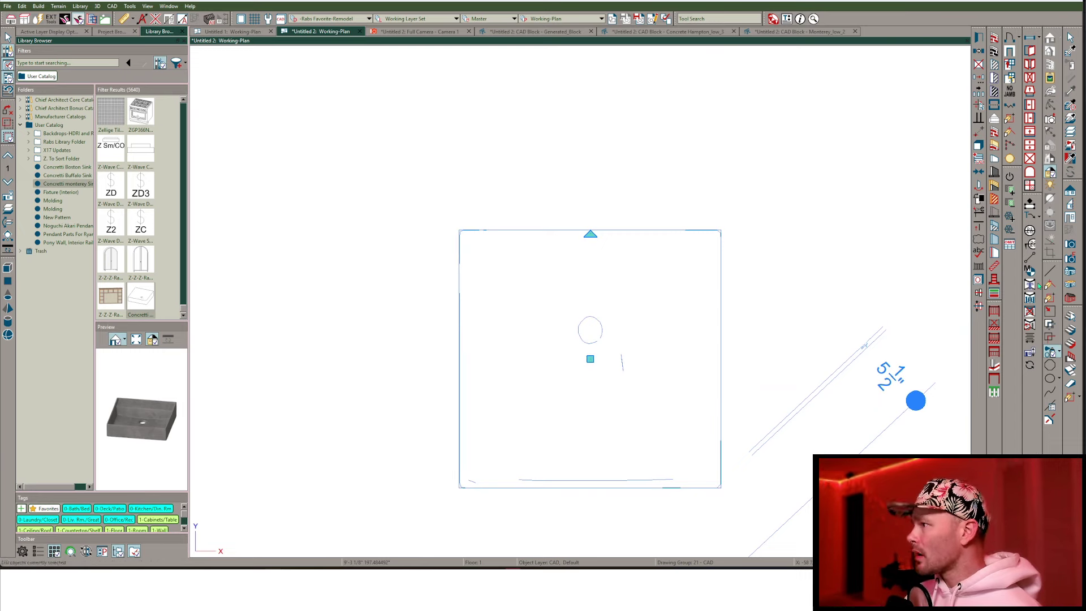
Draw a rectangle about 1'-5 1/2" wide just inside the square sink outline and convert it to a countertop.
left_click(1050, 312)
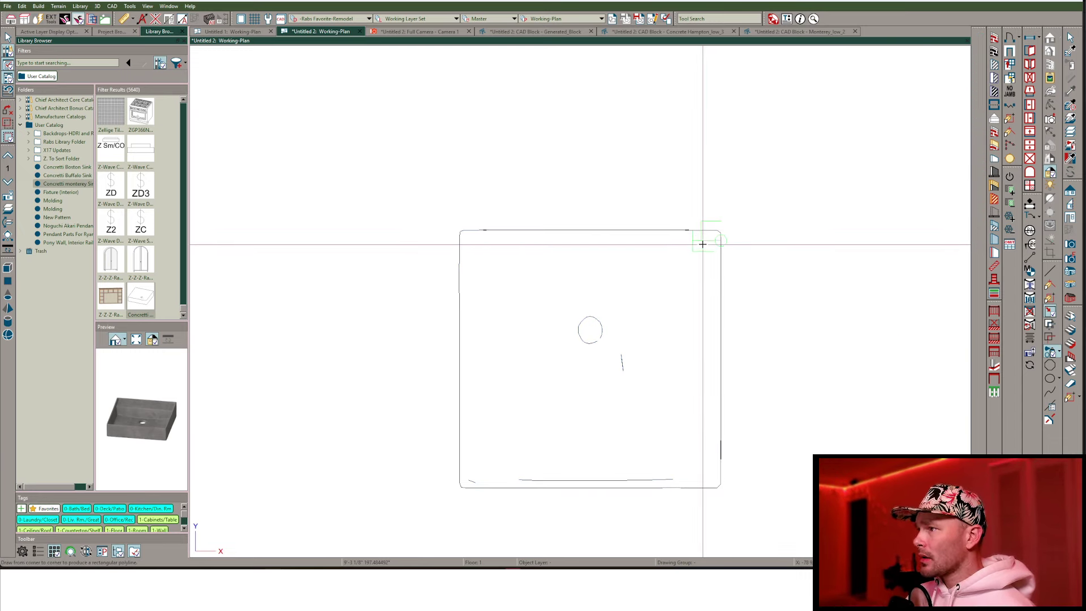
left_click_drag(701, 244, 472, 476)
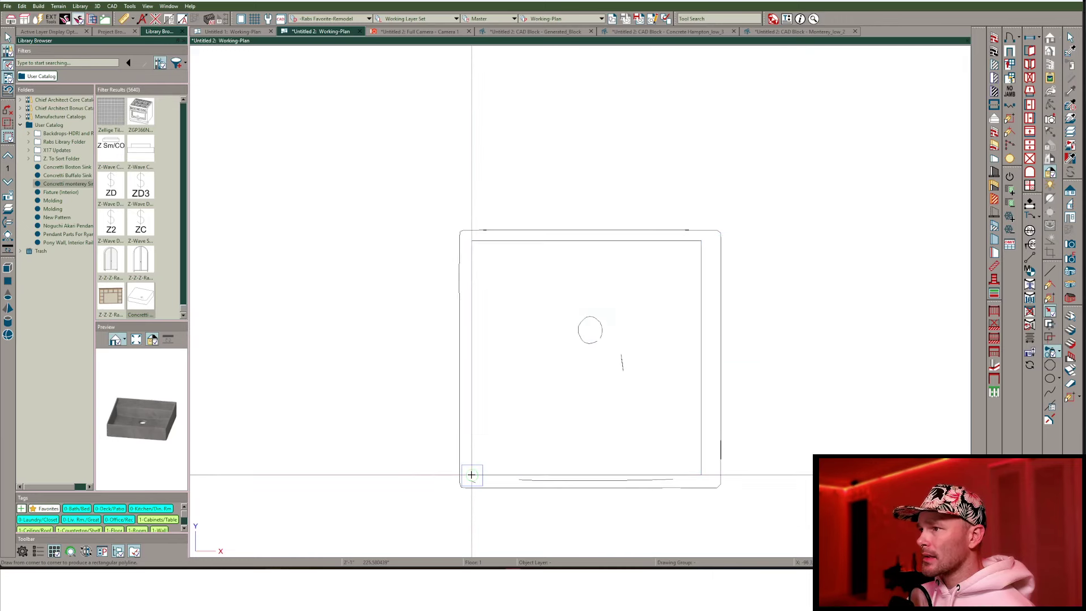
left_click(473, 383)
right_click(473, 383)
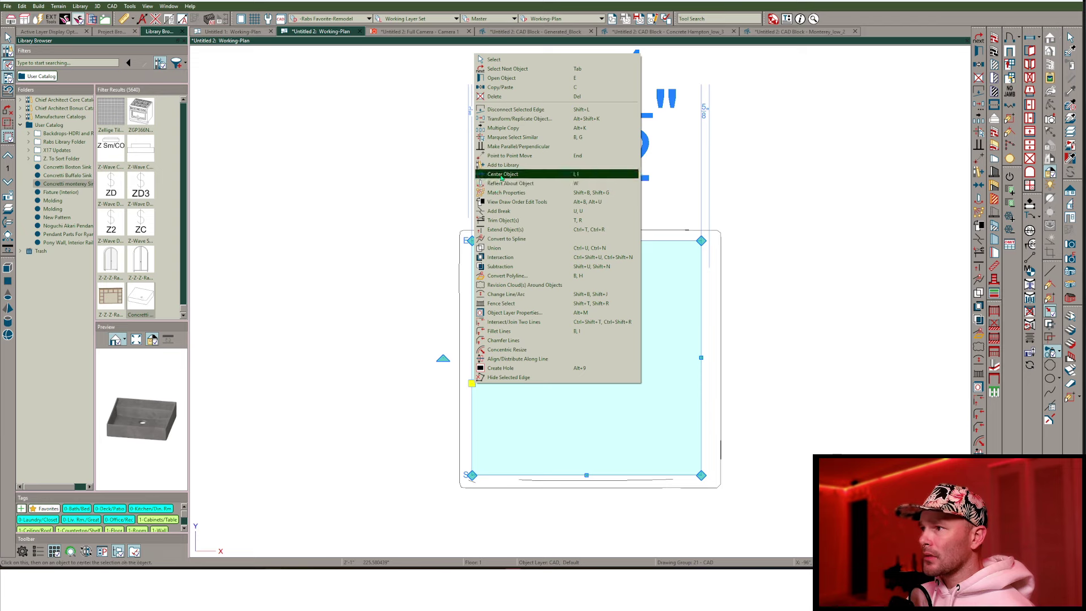
left_click(507, 275)
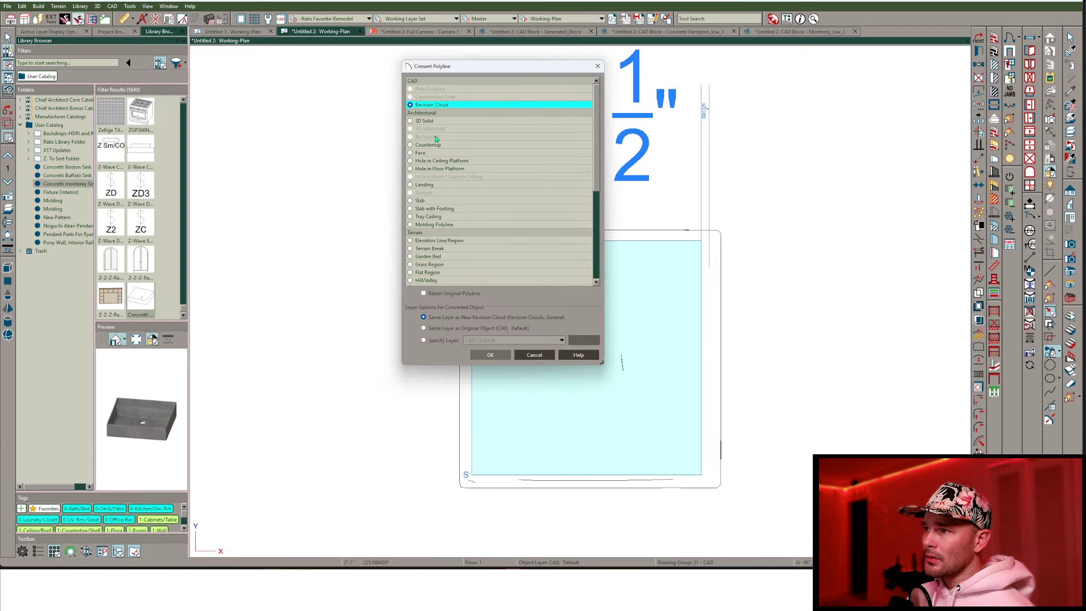
left_click(410, 145)
left_click(490, 355)
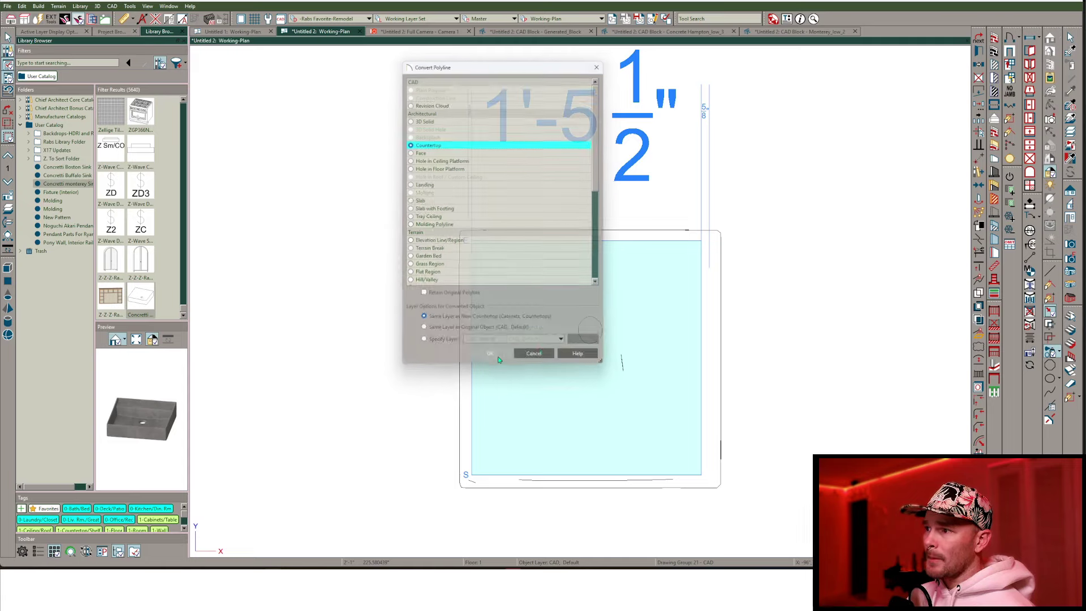
Define the custom countertop inside the square linework as a hole in countertop.
double_click(496, 353)
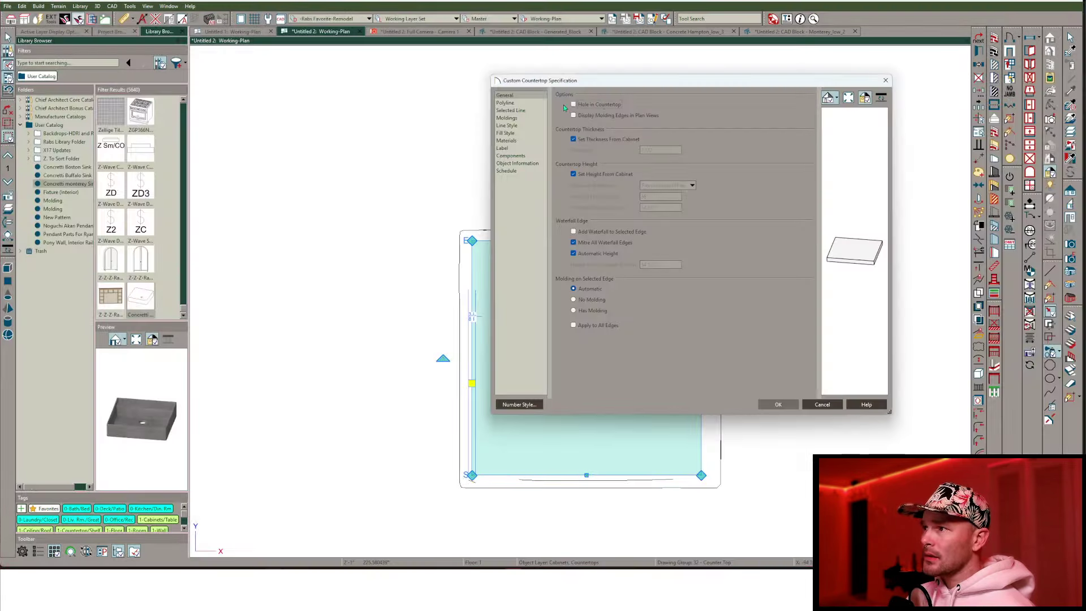
left_click(592, 104)
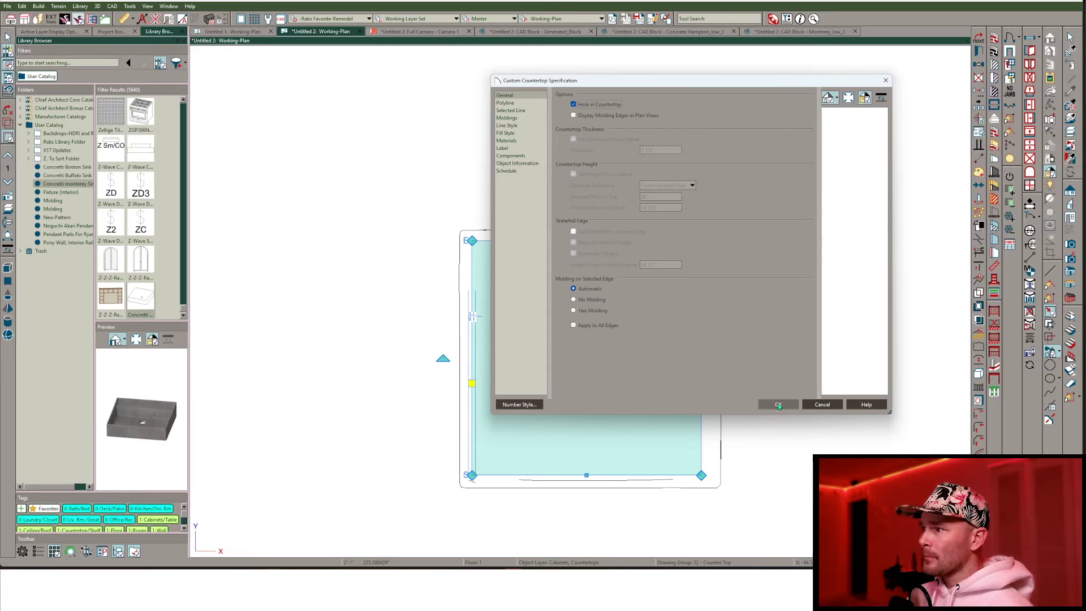
left_click(778, 405)
Combine the square sink linework and the countertop hole into one CAD block named Monterey CAD Block.
scroll(752, 317, "down", 3)
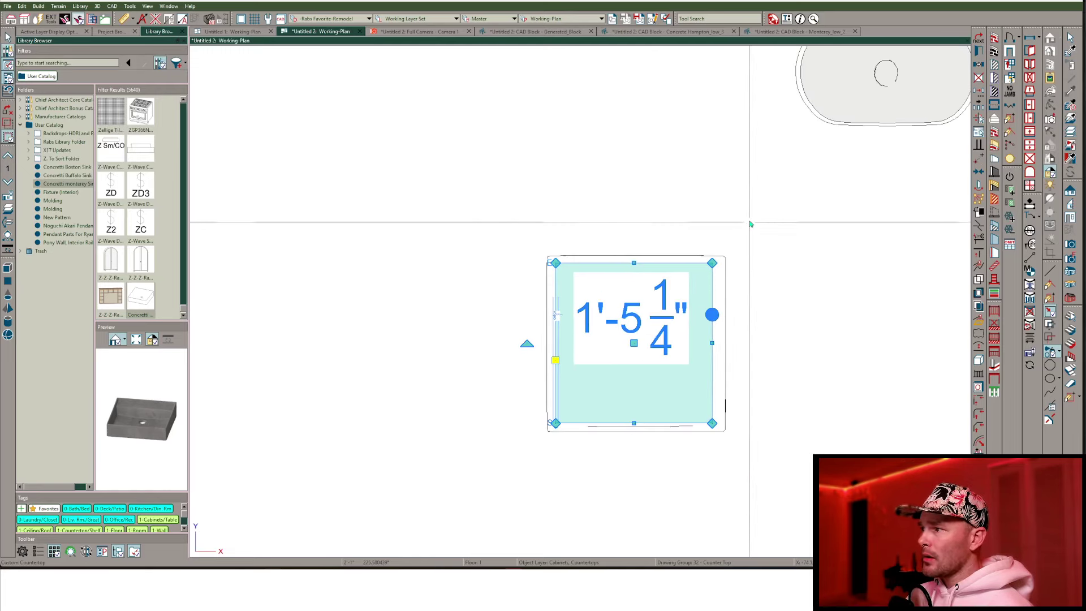
left_click_drag(750, 224, 491, 481)
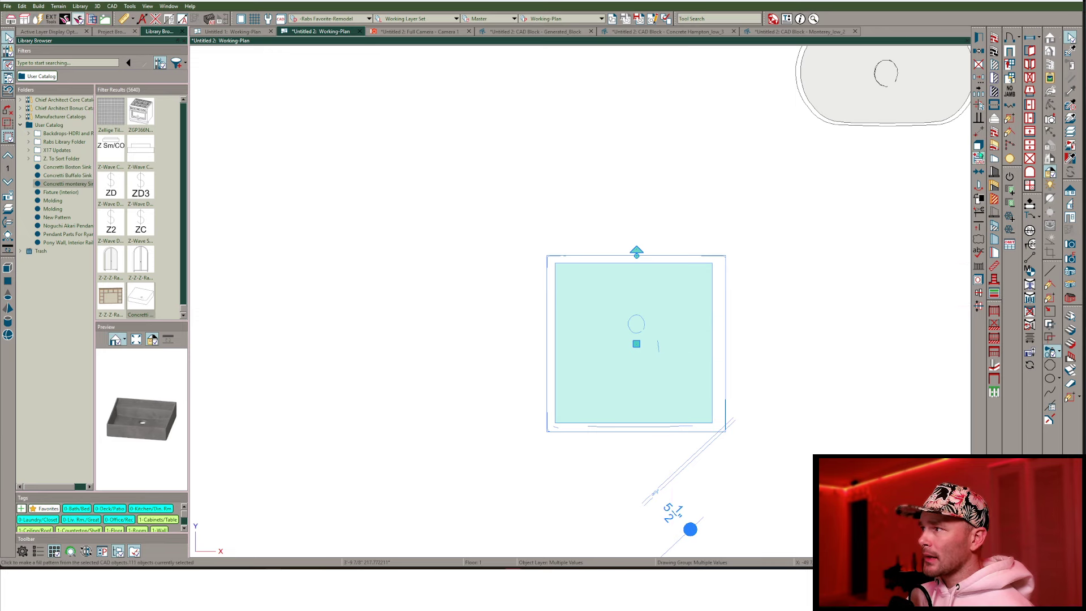
left_click(981, 148)
double_click(589, 262)
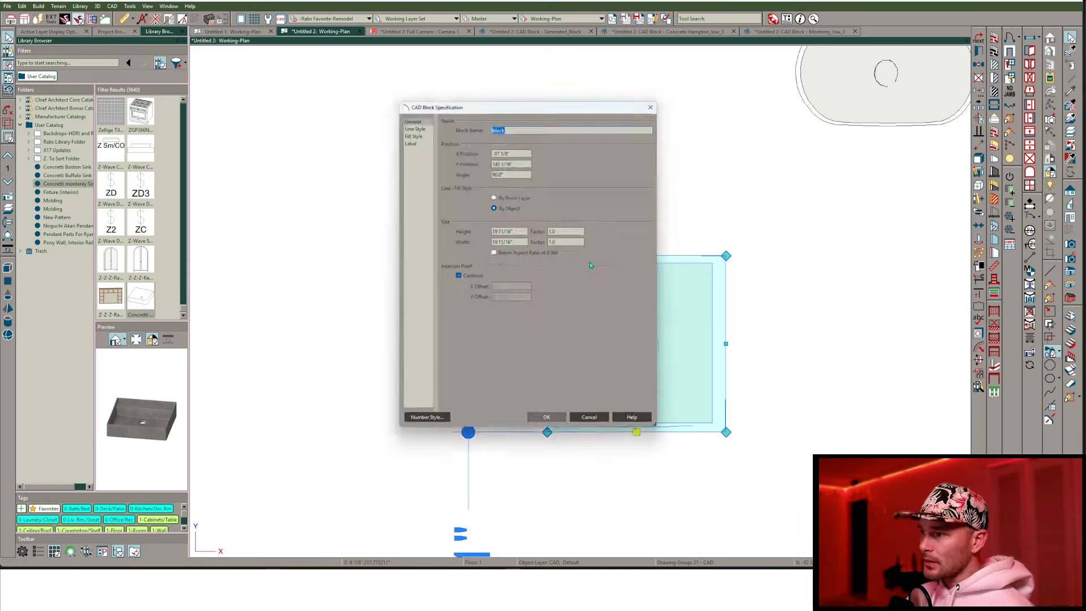
type("Monterey CAD B")
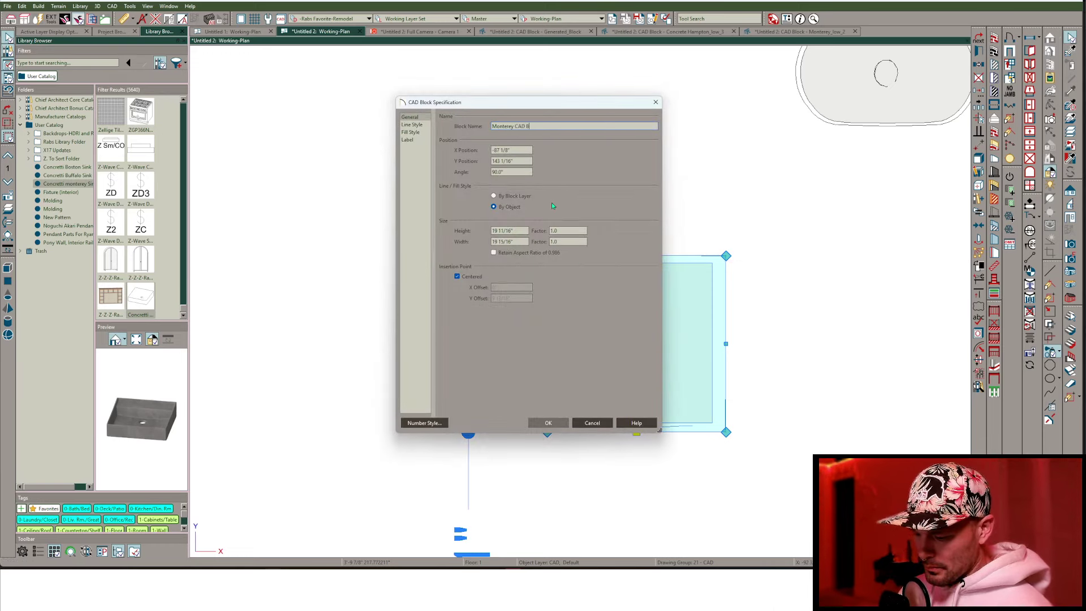
key("Return")
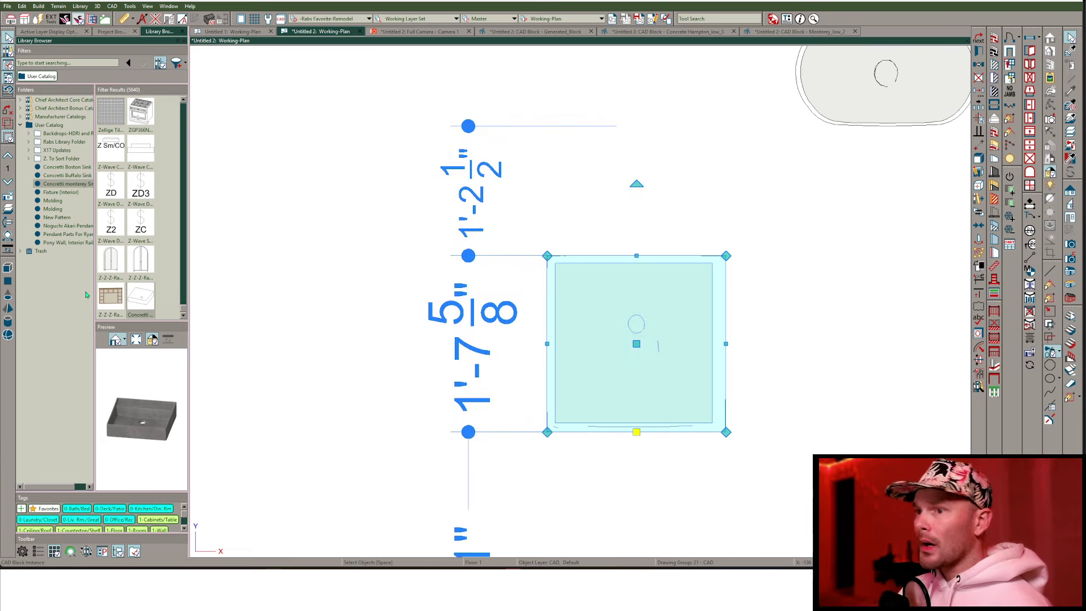
Assign Monterey CAD Block as the 2D symbol of the Concretti monterey Sink in the library.
right_click(58, 186)
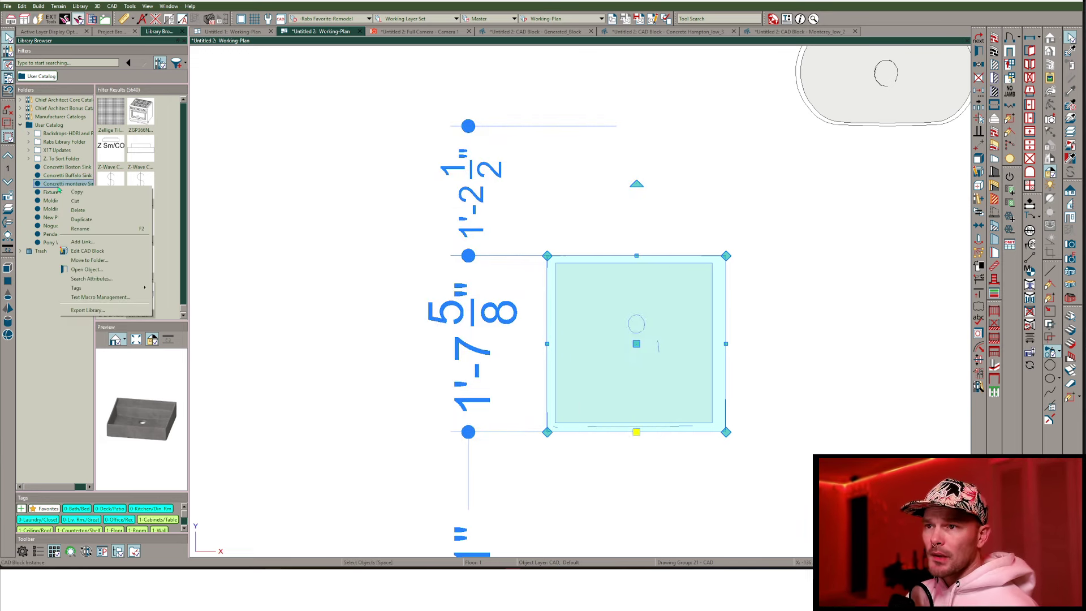
left_click(86, 270)
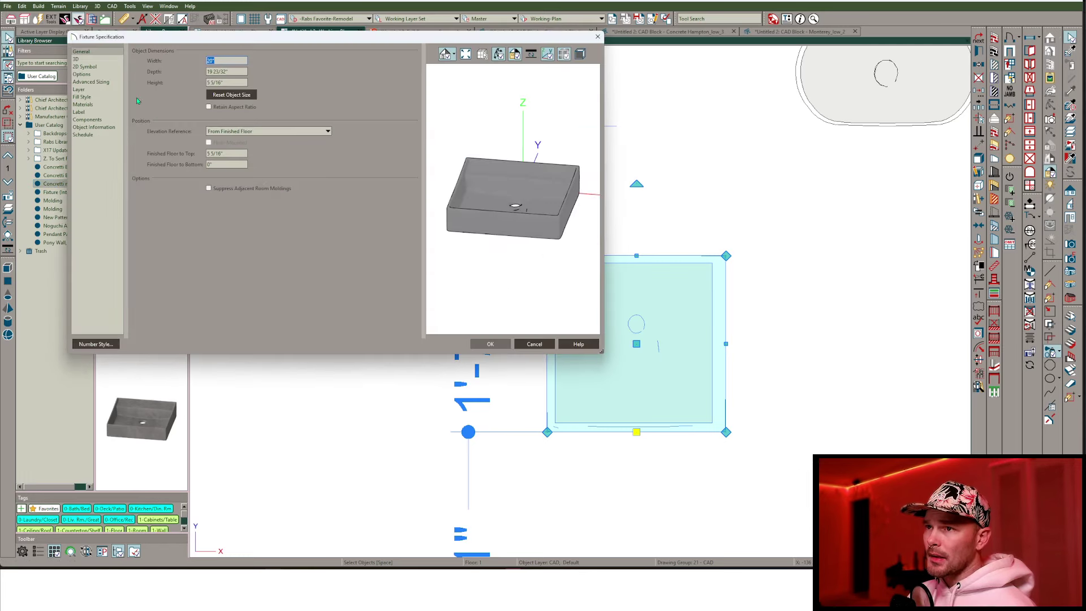
left_click(84, 66)
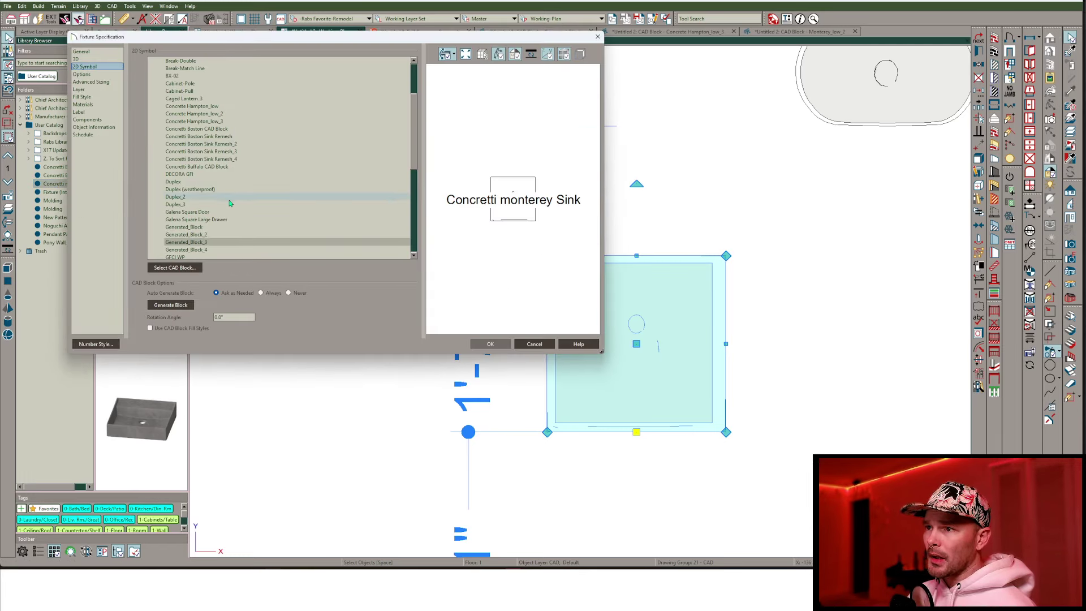
scroll(220, 206, "down", 4)
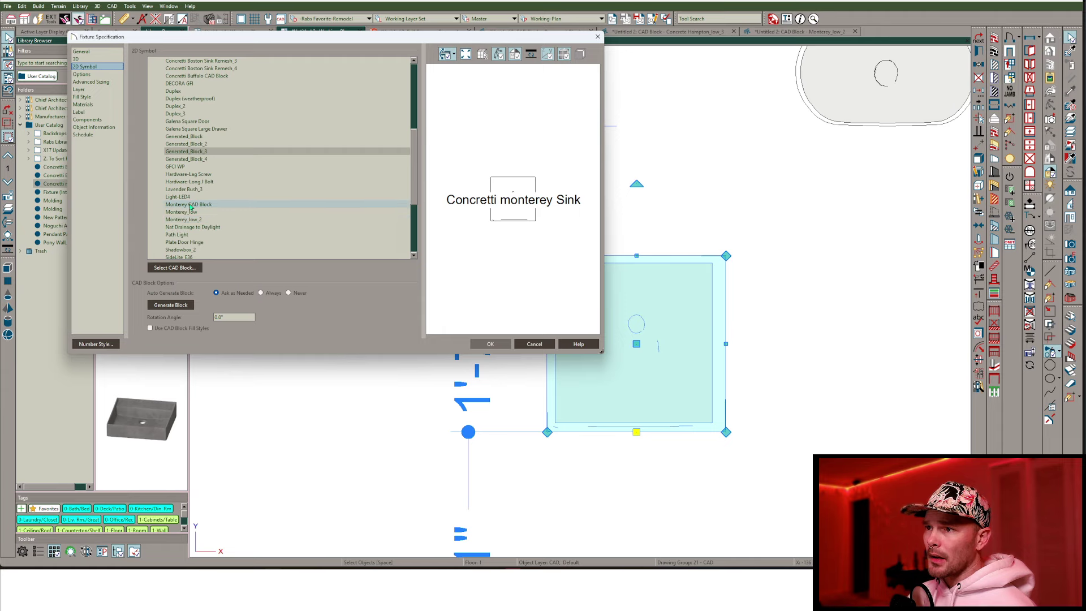
left_click(193, 205)
left_click(490, 344)
left_click_drag(637, 343, 731, 336)
key("Escape")
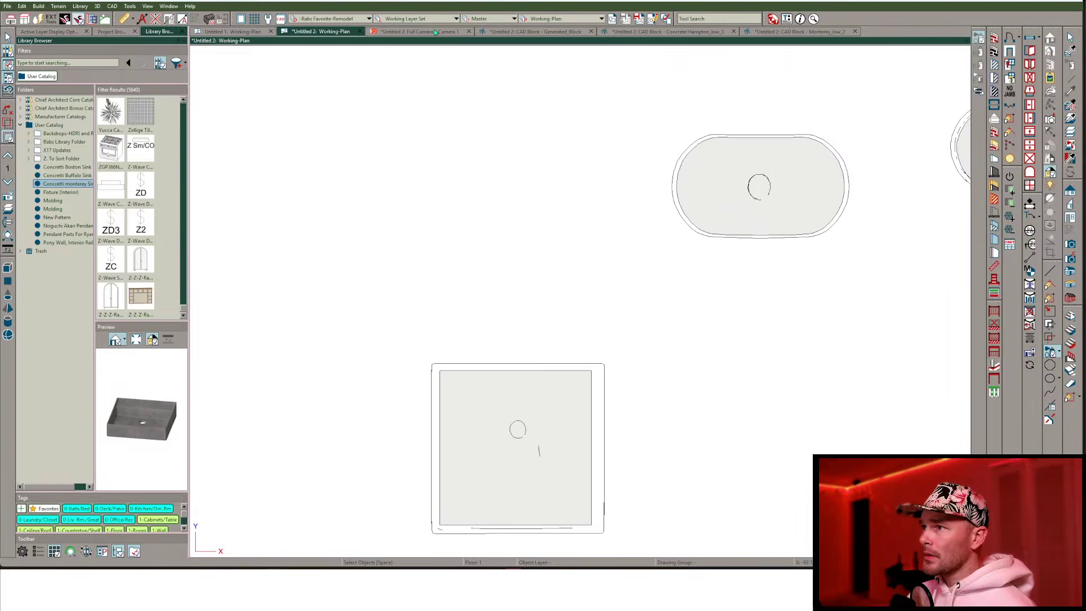
Examine the square concrete sink on the vanity from several angles in the Camera 1 view, including the basin's inner walls.
key("ctrl+Tab")
scroll(672, 298, "up", 5)
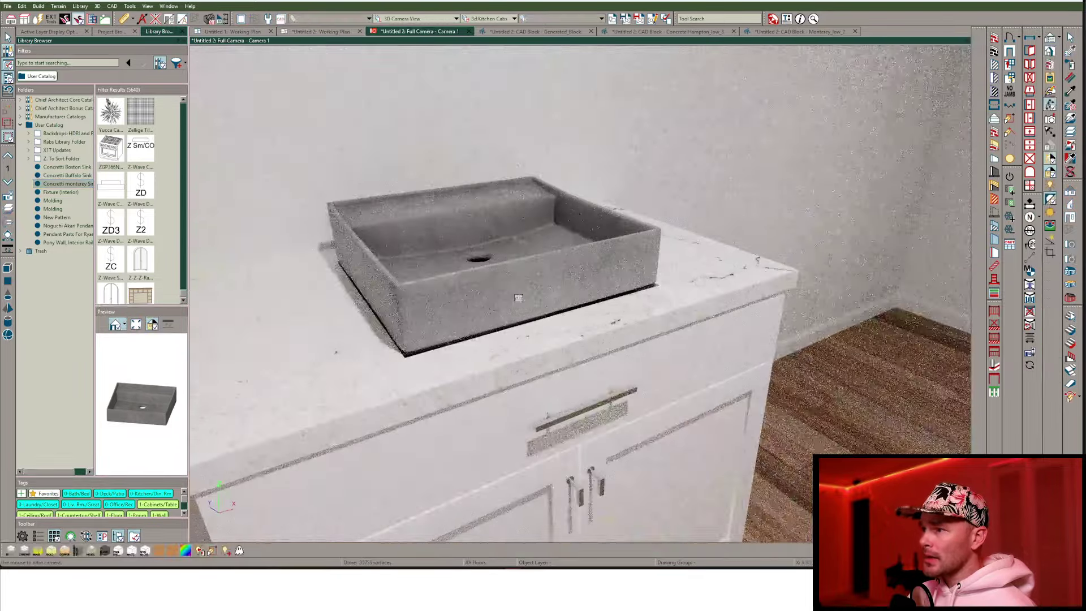
left_click(578, 301)
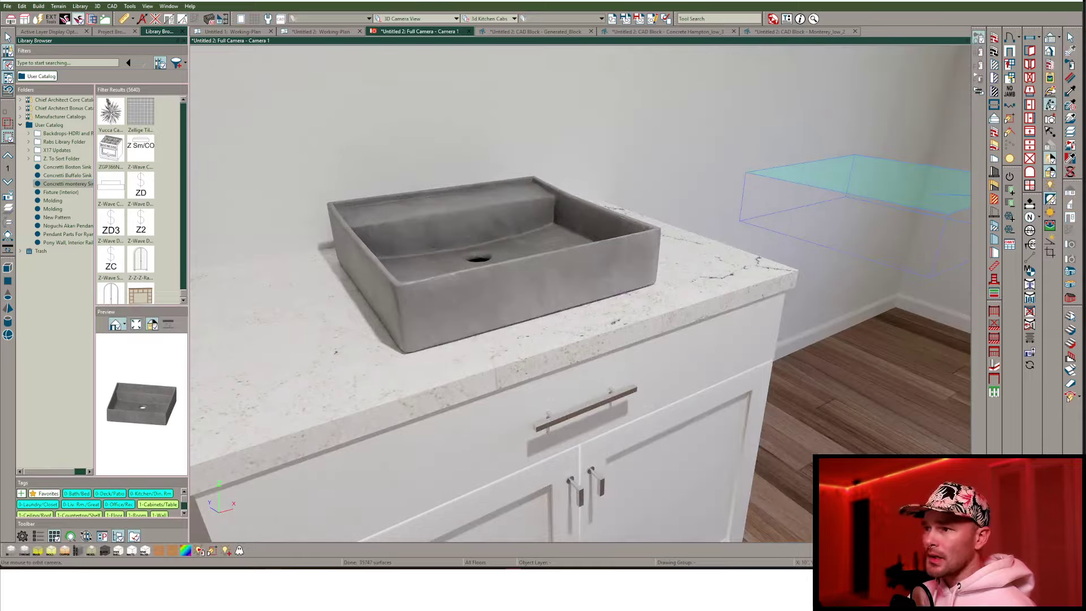
left_click_drag(578, 301, 441, 301)
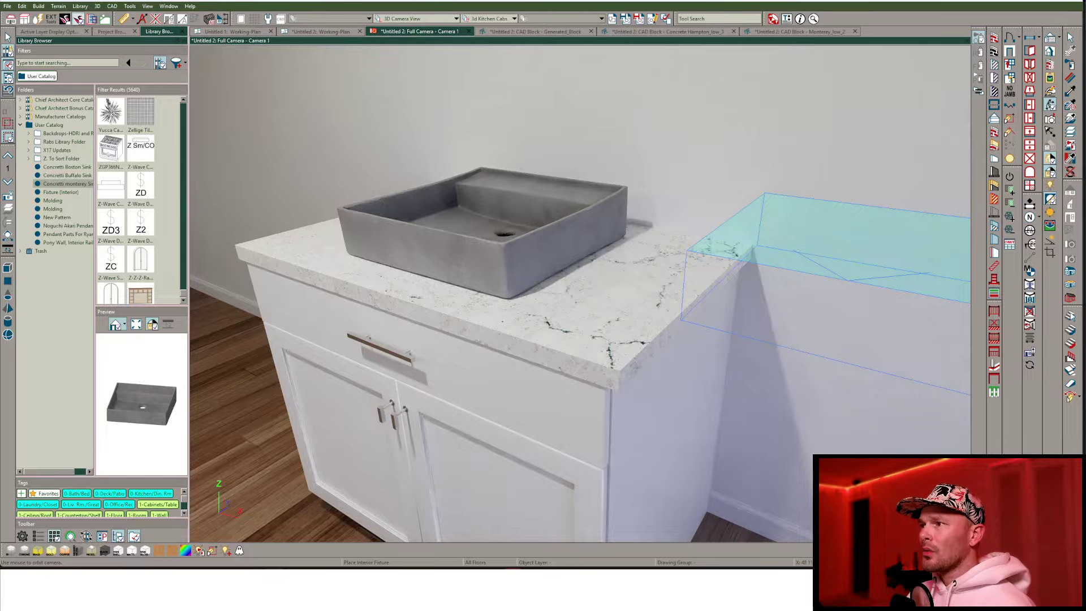
key("Escape")
left_click_drag(509, 294, 639, 294)
scroll(580, 295, "up", 2)
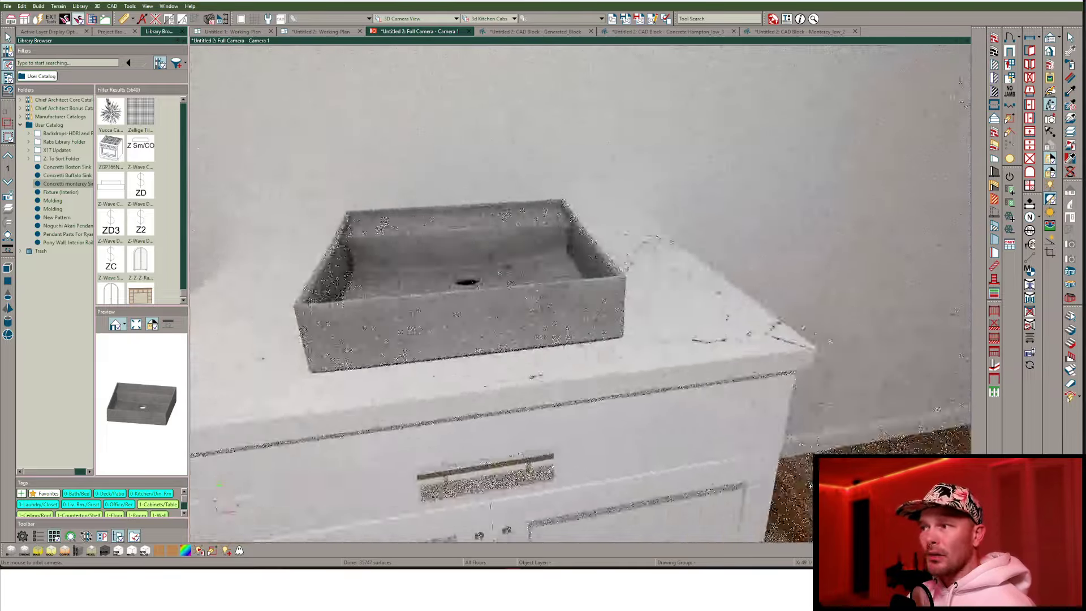
scroll(581, 294, "up", 3)
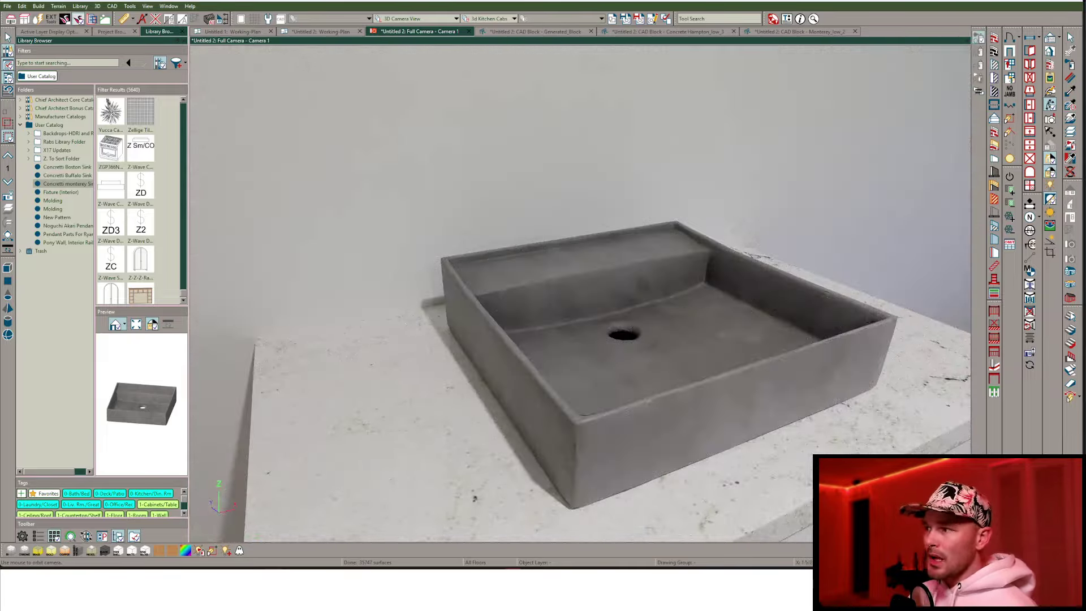
left_click_drag(857, 485, 707, 485)
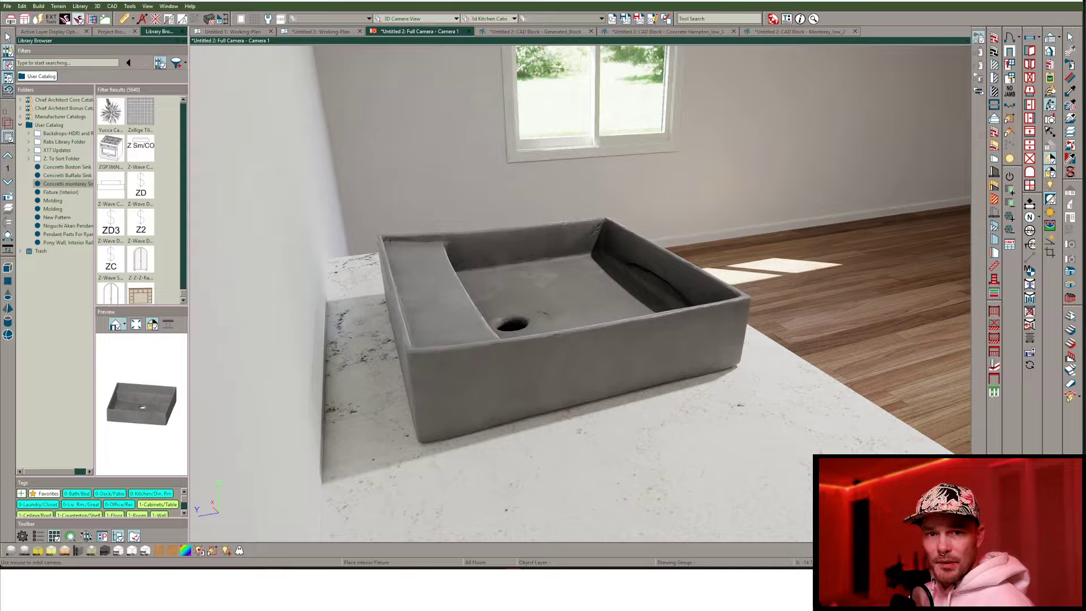
left_click_drag(509, 396, 553, 380)
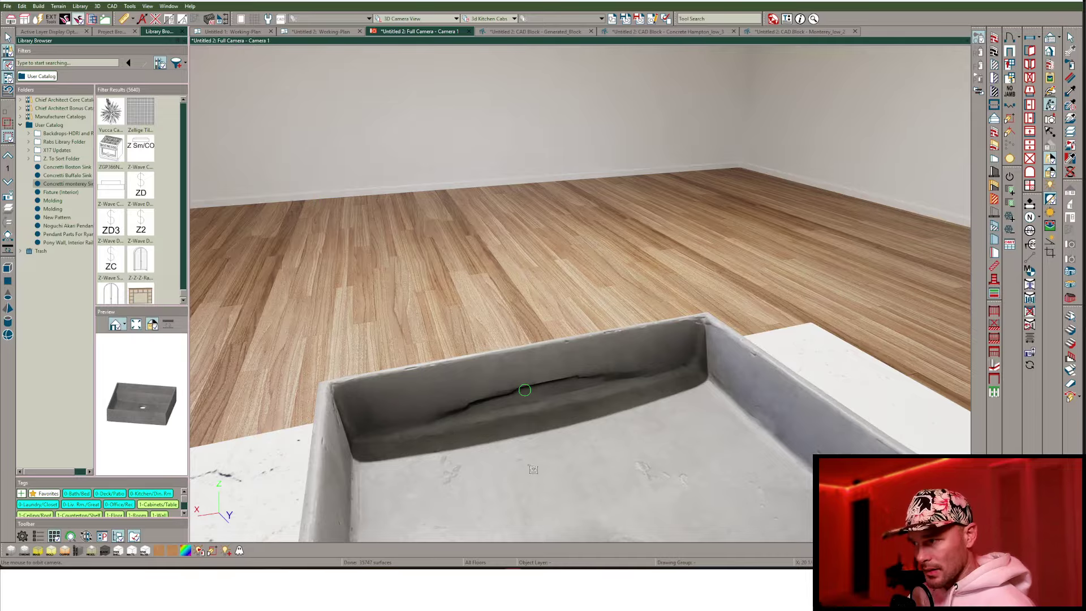
left_click_drag(621, 497, 649, 484)
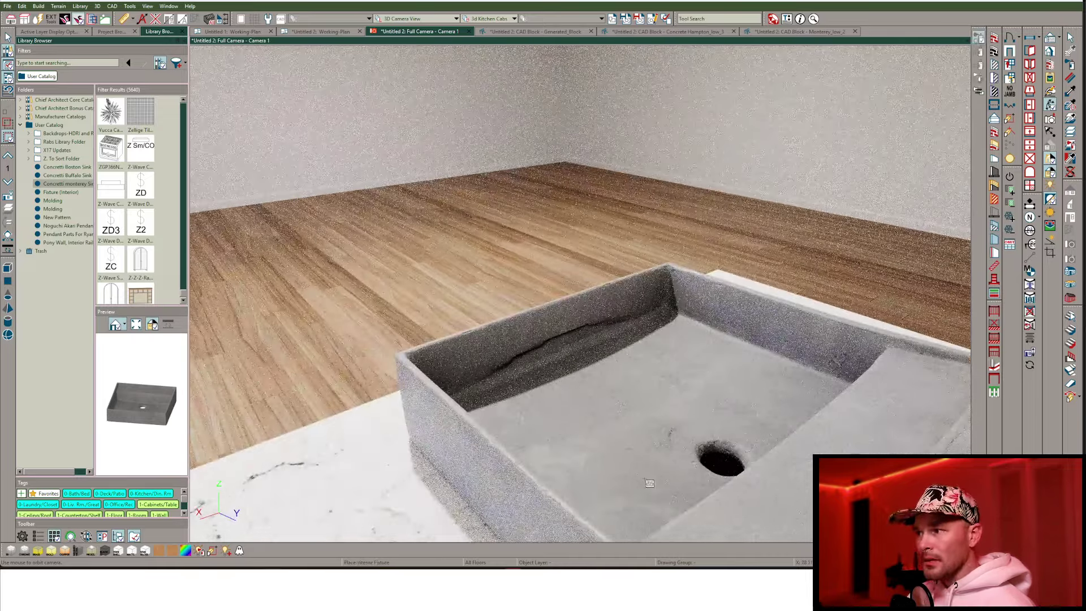
Set the 3D smoothing angle of the square sink placed on the vanity to 0°.
key("space")
left_click(697, 390)
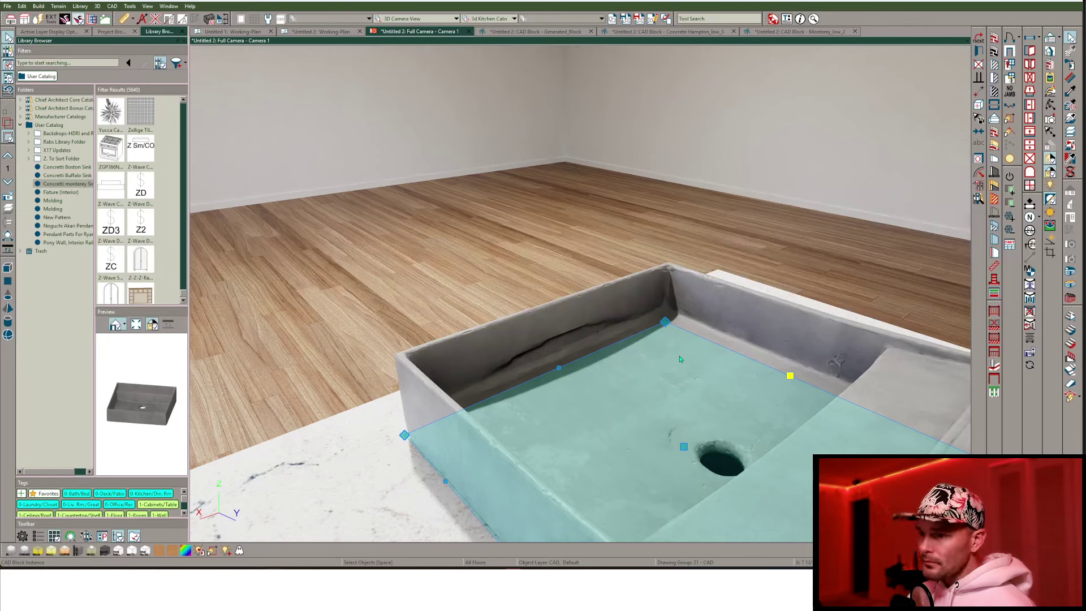
double_click(690, 353)
left_click(290, 126)
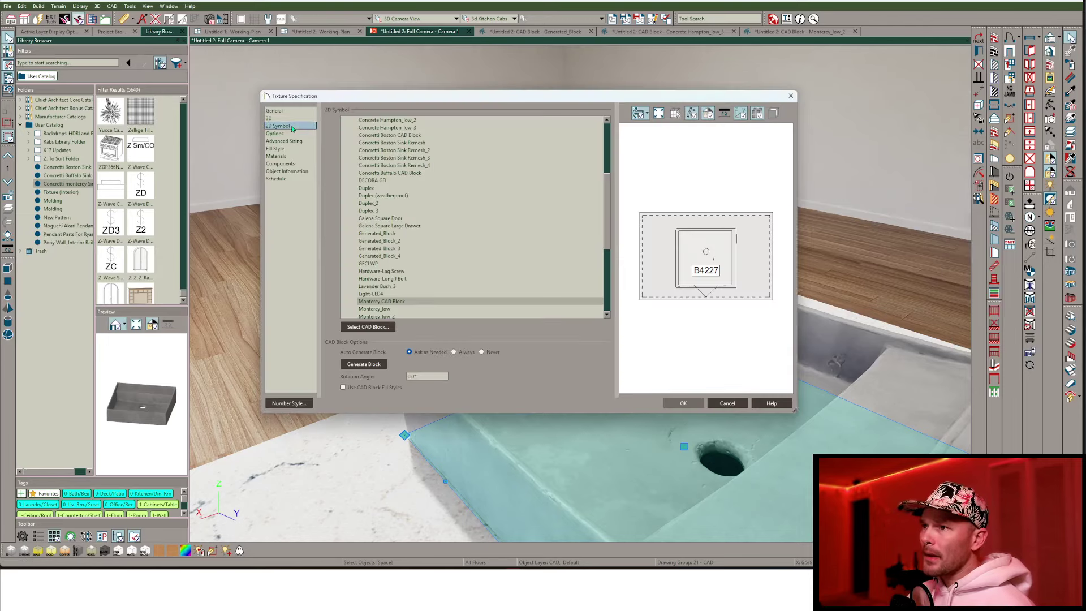
left_click(271, 118)
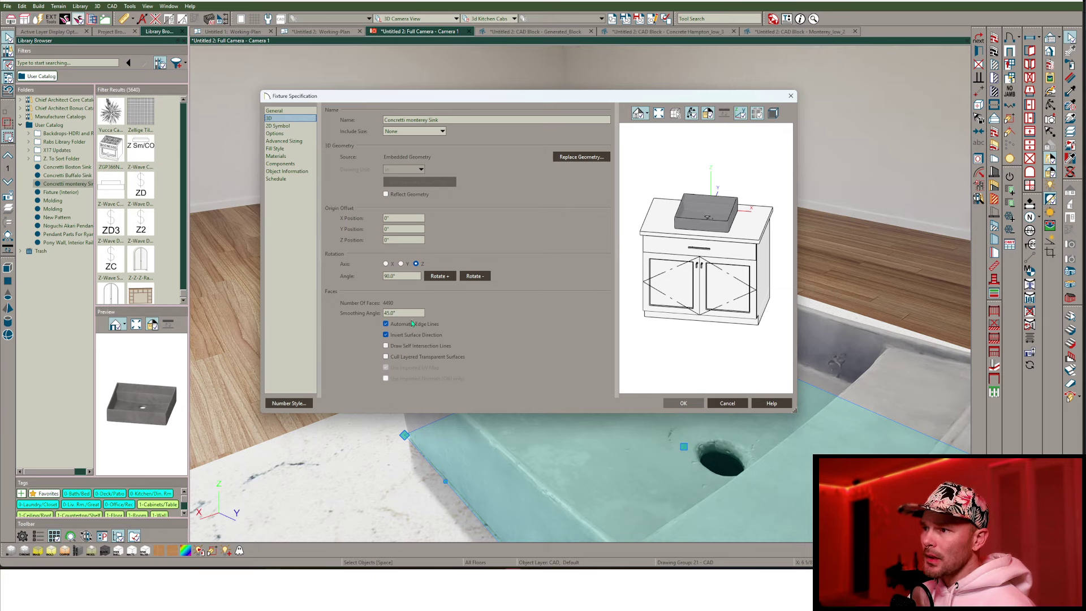
left_click_drag(407, 313, 337, 301)
type("0")
key("Tab")
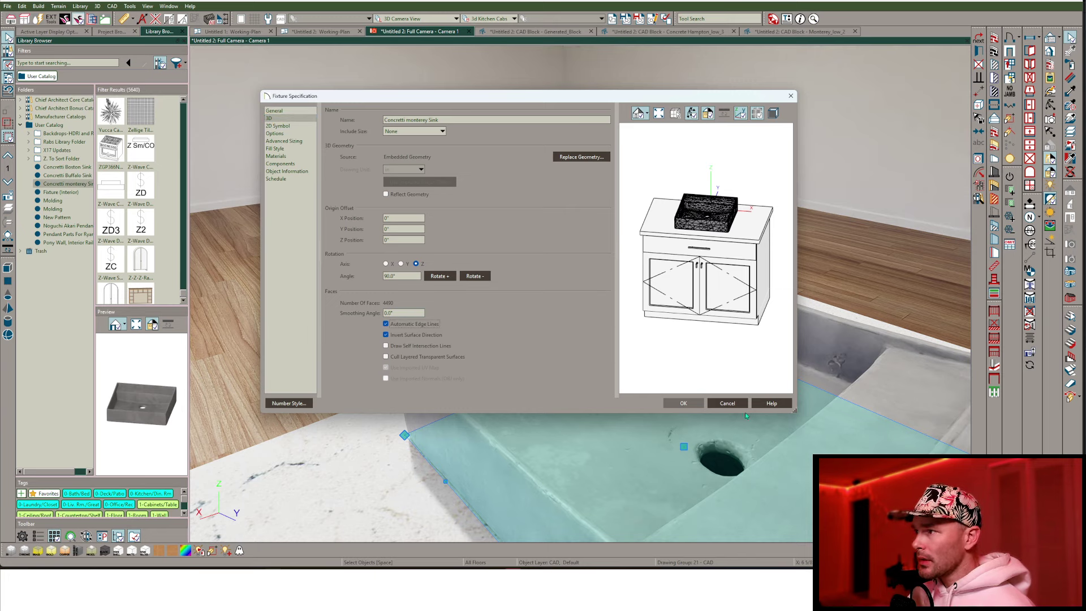
left_click(693, 399)
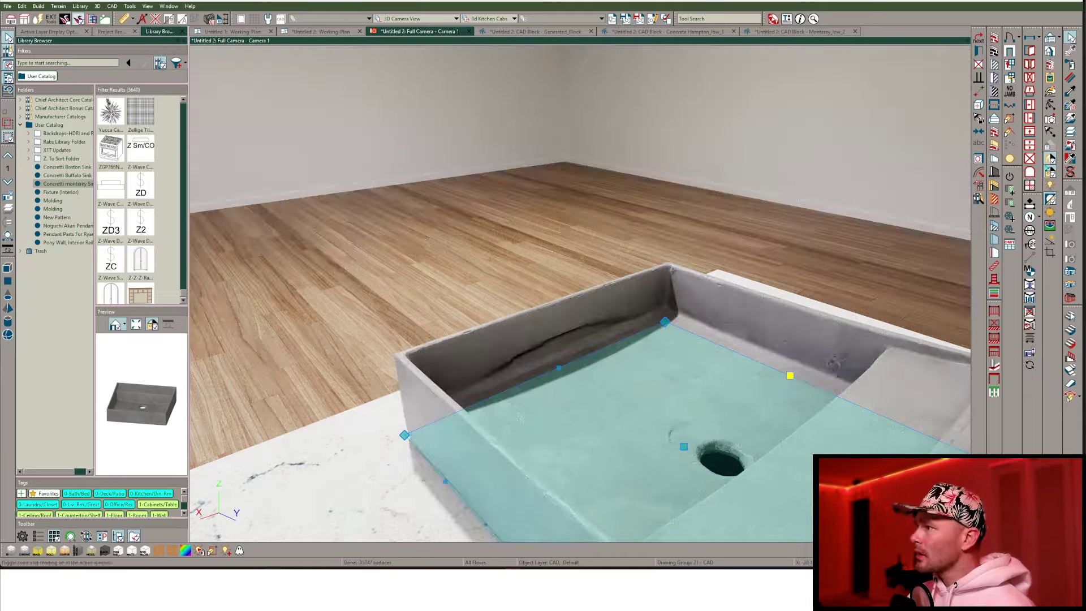
Switch the camera's rendering technique to Vector View and examine the edge lines of the sink on the vanity.
left_click(1057, 37)
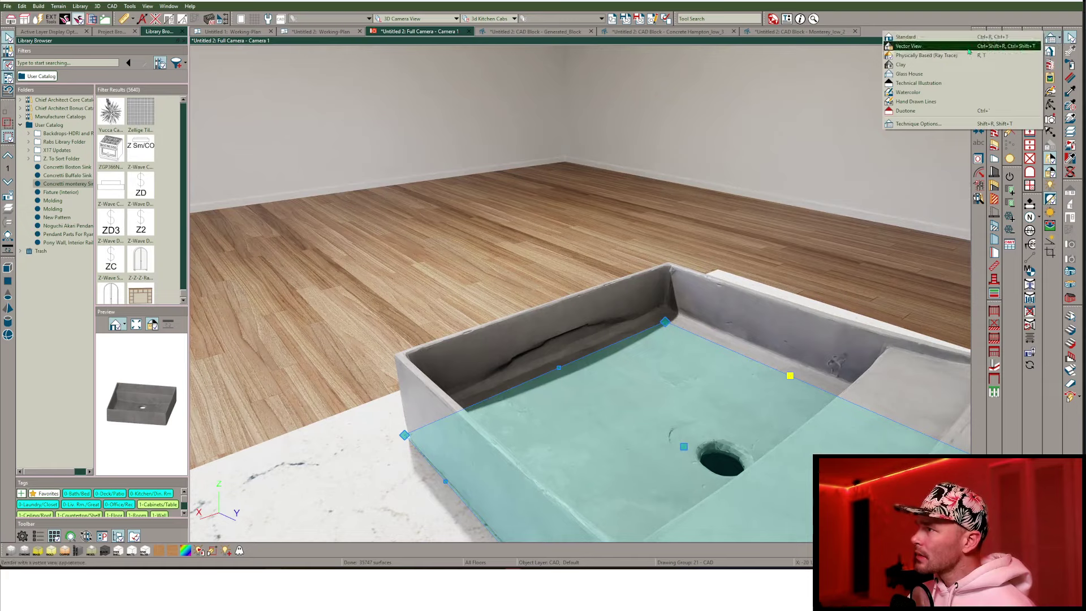
left_click(908, 46)
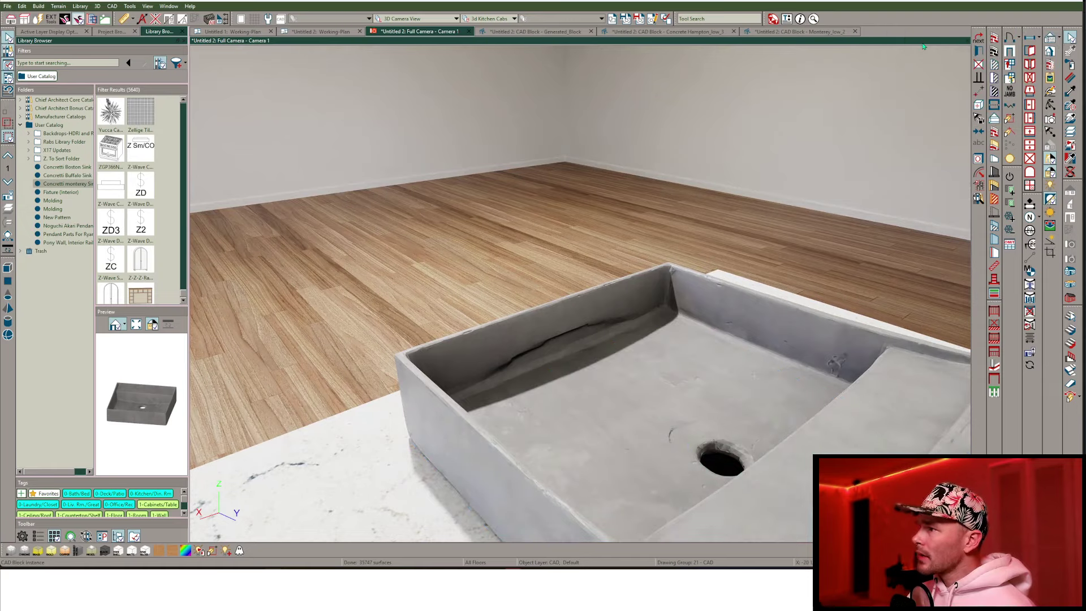
middle_click_drag(700, 381, 678, 322)
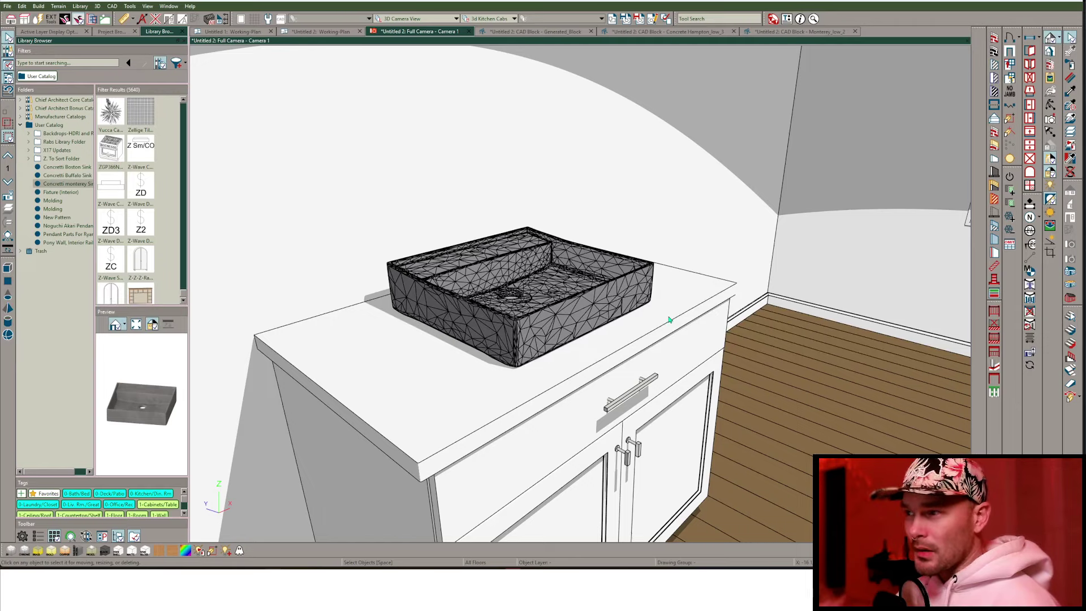
left_click(1058, 37)
left_click(746, 261)
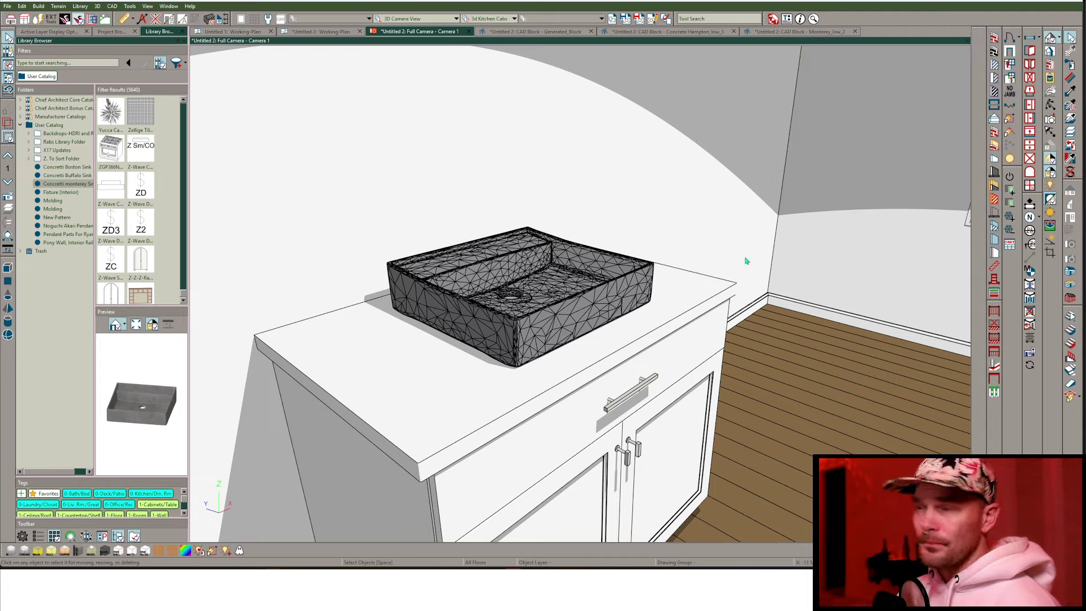